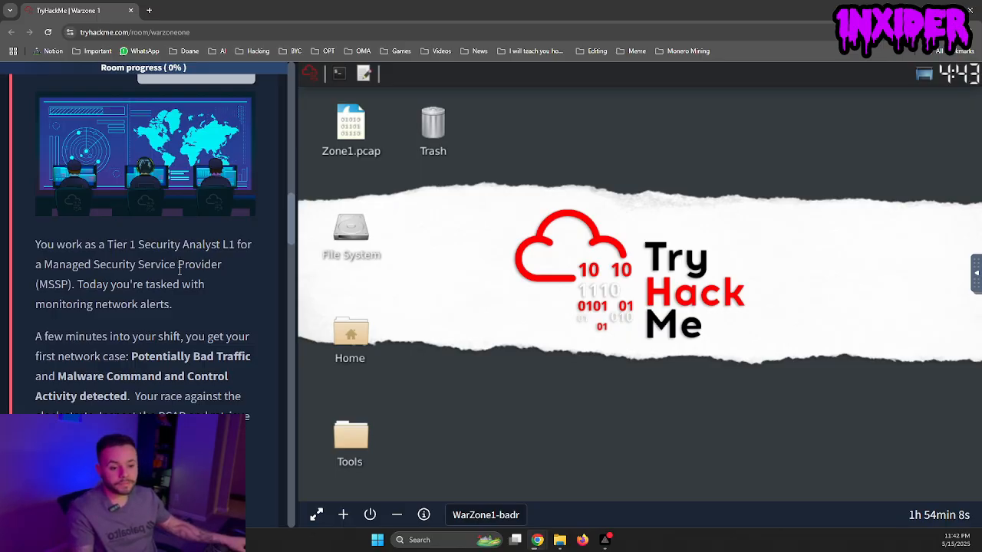
- Scroll past the Warzone 1 briefing and tools list to the first alert-signature question
{"action": "scroll", "coordinate": [180, 270], "scroll_direction": "down", "scroll_amount": 3}
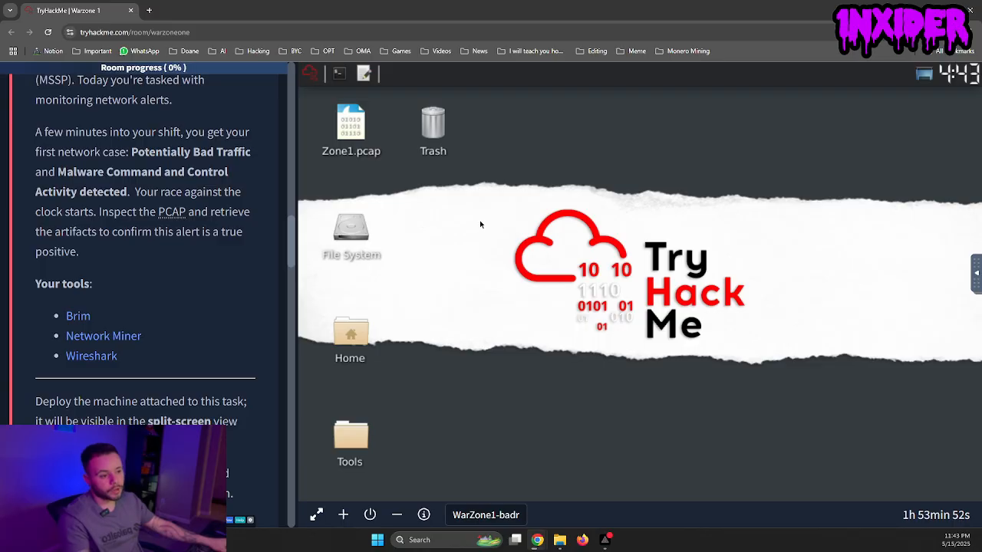
{"action": "scroll", "coordinate": [126, 307], "scroll_direction": "down", "scroll_amount": 2}
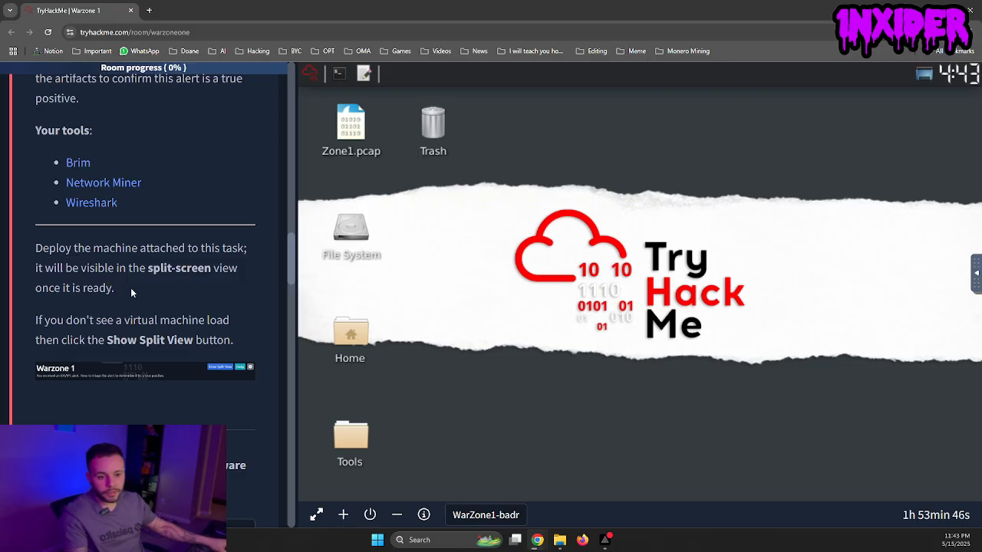
{"action": "scroll", "coordinate": [109, 299], "scroll_direction": "down", "scroll_amount": 1}
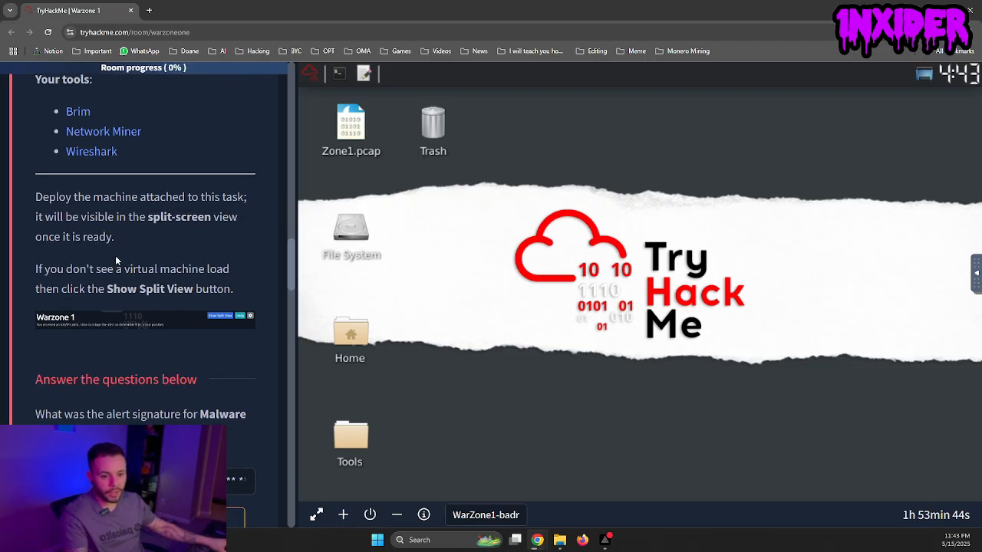
{"action": "scroll", "coordinate": [141, 293], "scroll_direction": "down", "scroll_amount": 1}
{"action": "scroll", "coordinate": [151, 303], "scroll_direction": "down", "scroll_amount": 1}
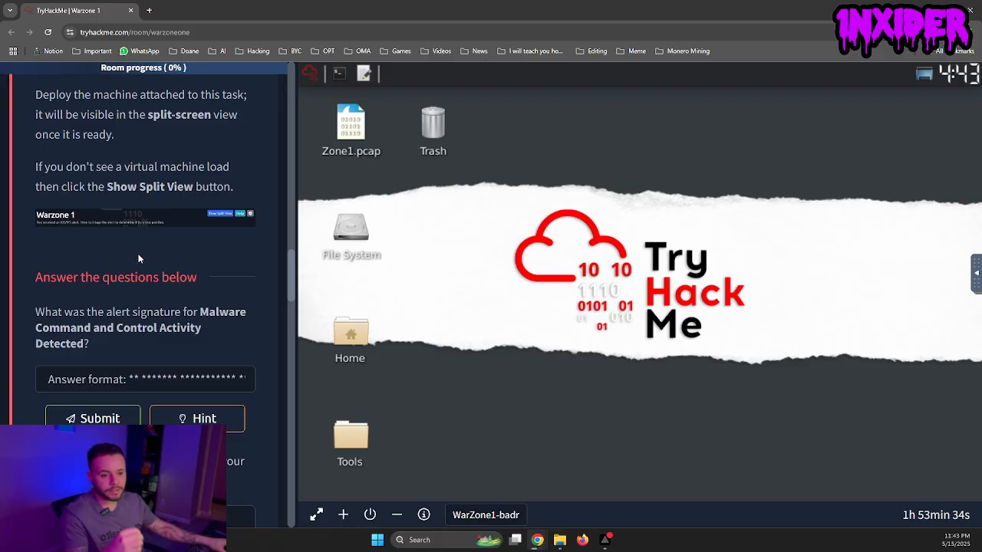
- Check the alert-signature question's hint, then launch Brim from the VM desktop's Tools folder
{"action": "left_click", "coordinate": [198, 418]}
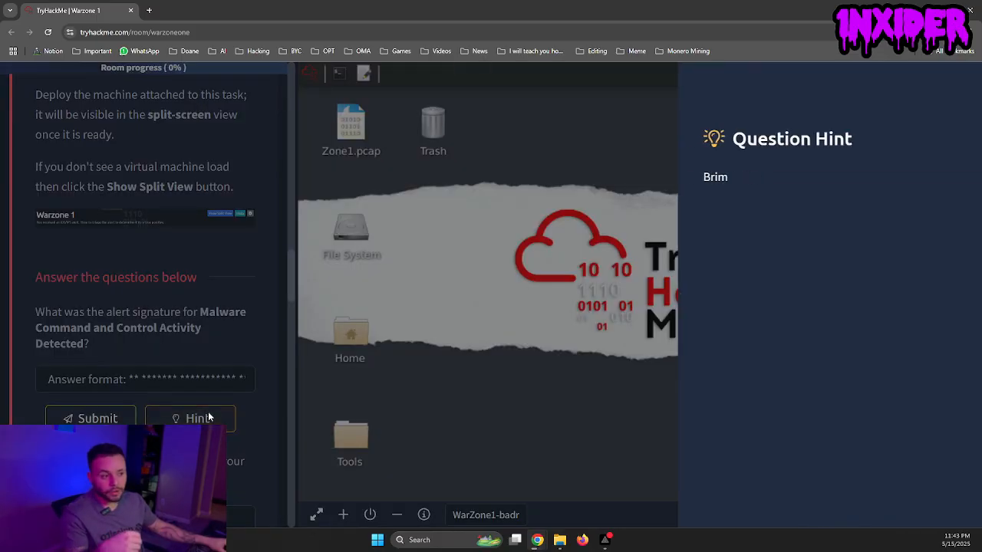
{"action": "left_click", "coordinate": [495, 297]}
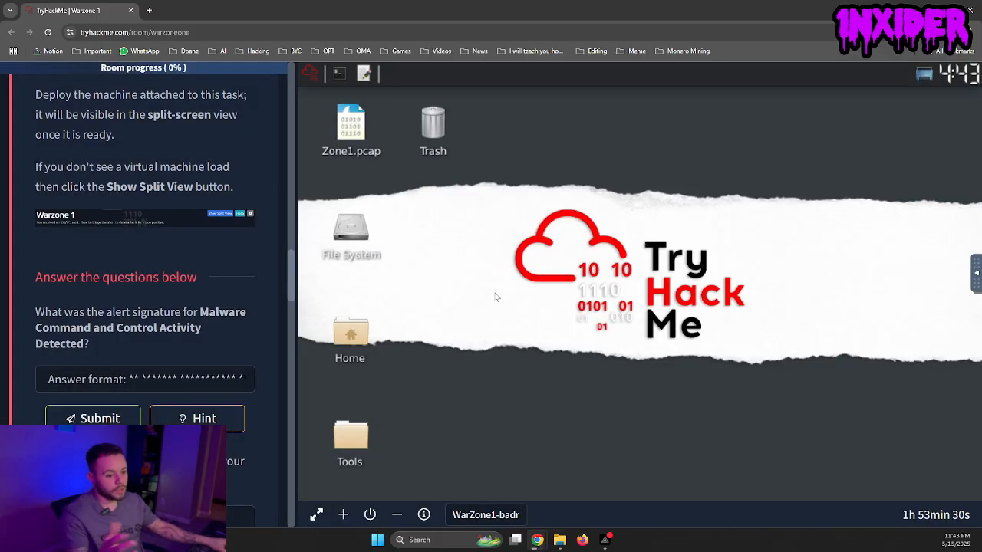
{"action": "double_click", "coordinate": [362, 434]}
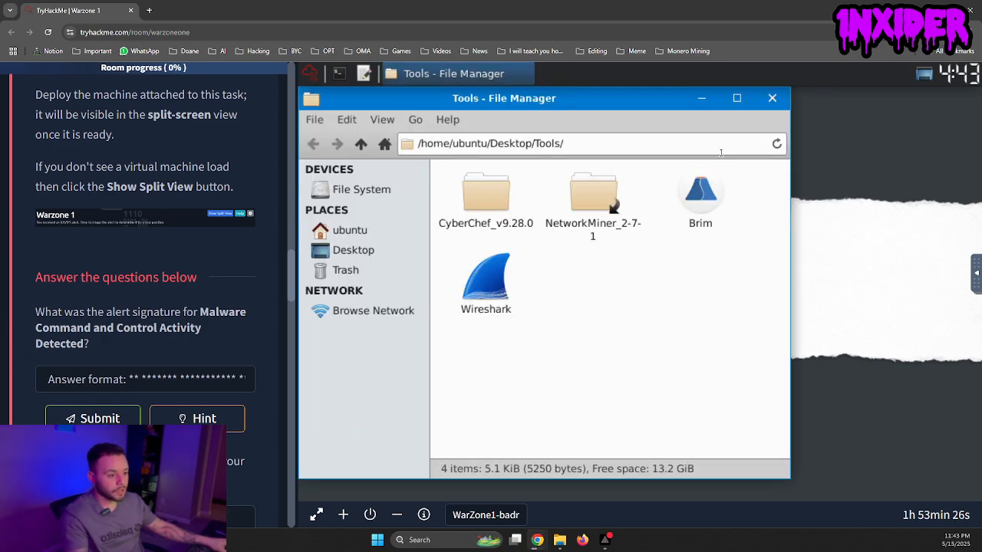
{"action": "left_click", "coordinate": [698, 205]}
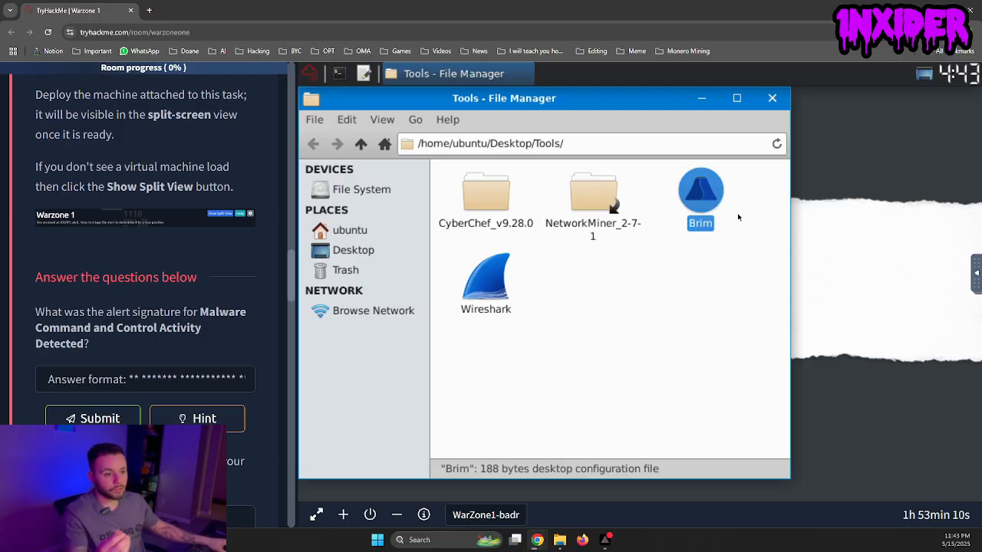
{"action": "double_click", "coordinate": [706, 200]}
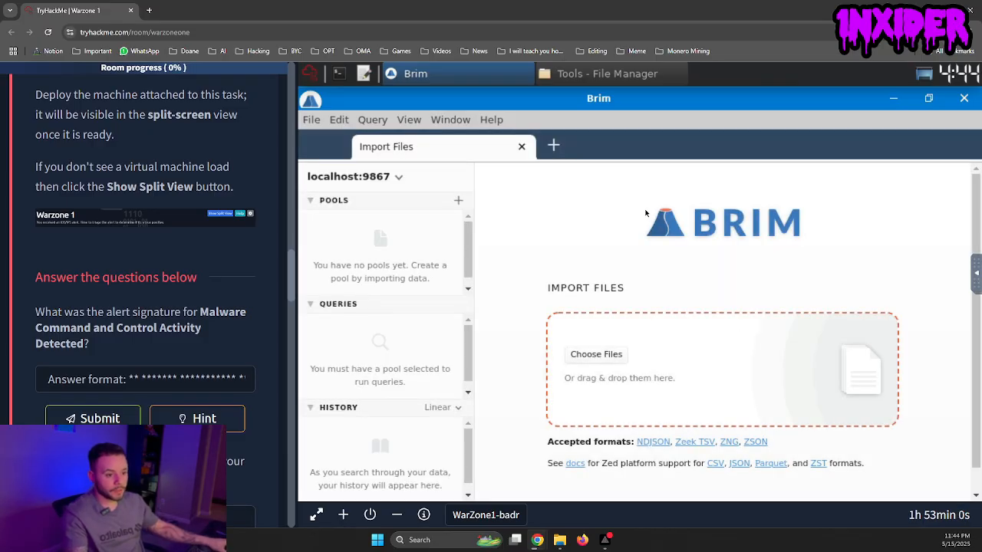
{"action": "scroll", "coordinate": [192, 315], "scroll_direction": "up", "scroll_amount": 2}
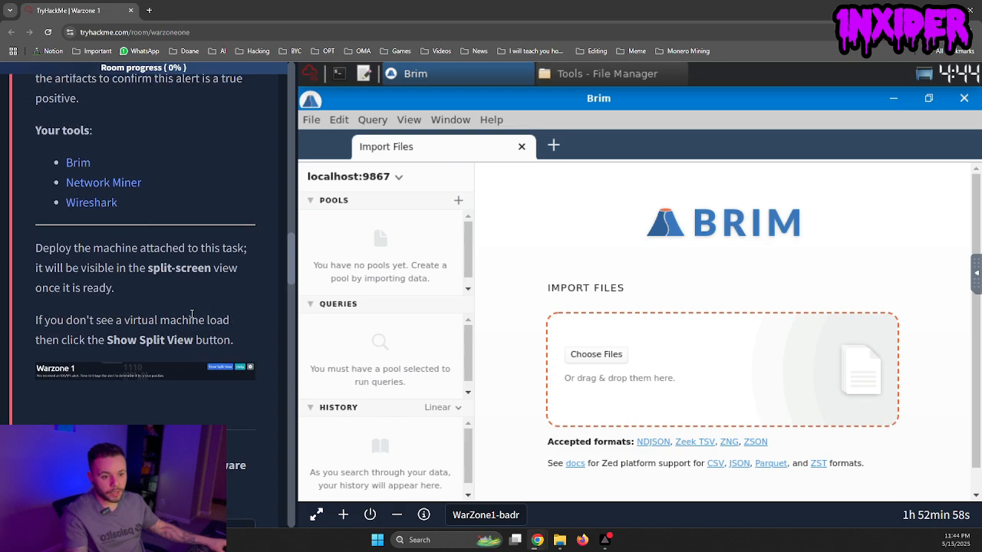
{"action": "scroll", "coordinate": [187, 301], "scroll_direction": "up", "scroll_amount": 4}
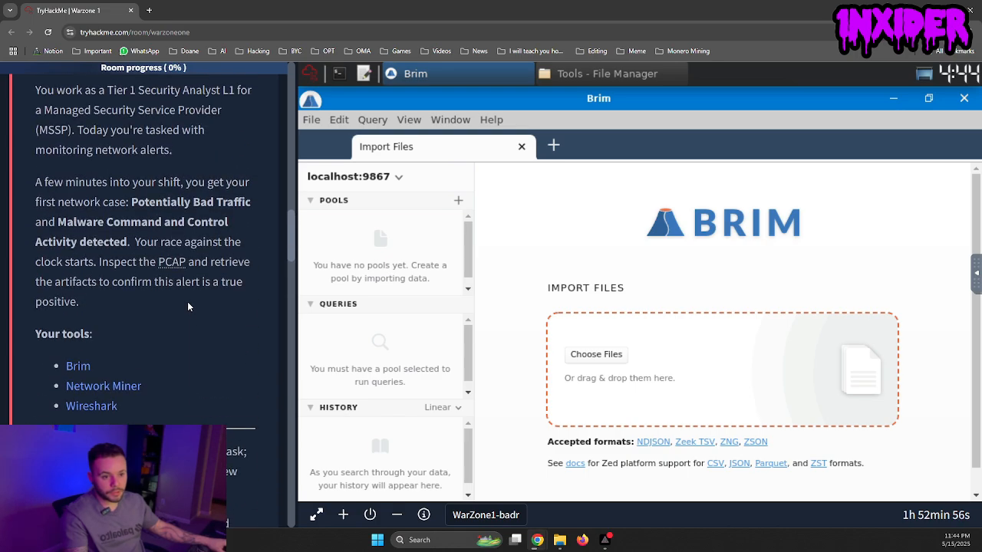
{"action": "scroll", "coordinate": [187, 305], "scroll_direction": "up", "scroll_amount": 1}
{"action": "scroll", "coordinate": [188, 303], "scroll_direction": "up", "scroll_amount": 3}
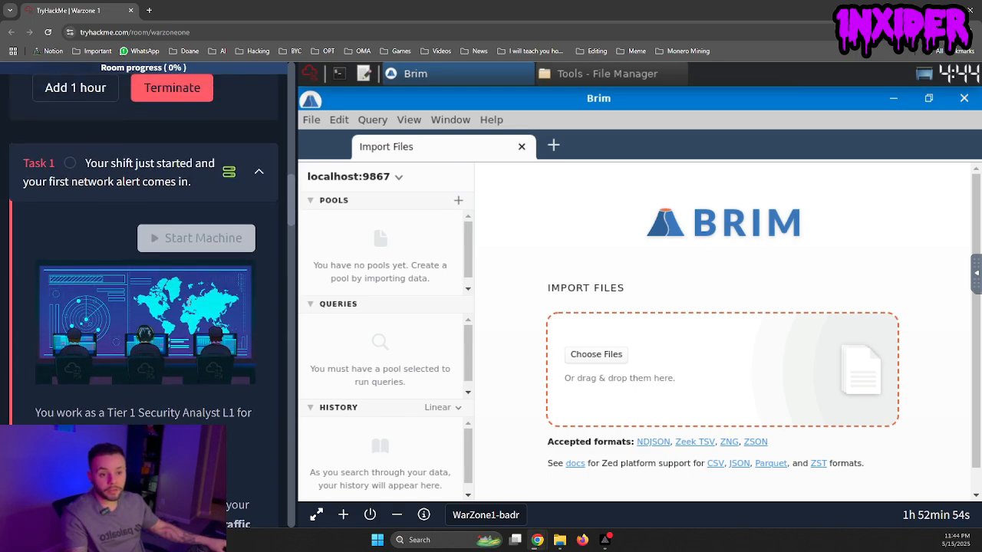
{"action": "scroll", "coordinate": [188, 306], "scroll_direction": "down", "scroll_amount": 7}
{"action": "scroll", "coordinate": [187, 299], "scroll_direction": "down", "scroll_amount": 1}
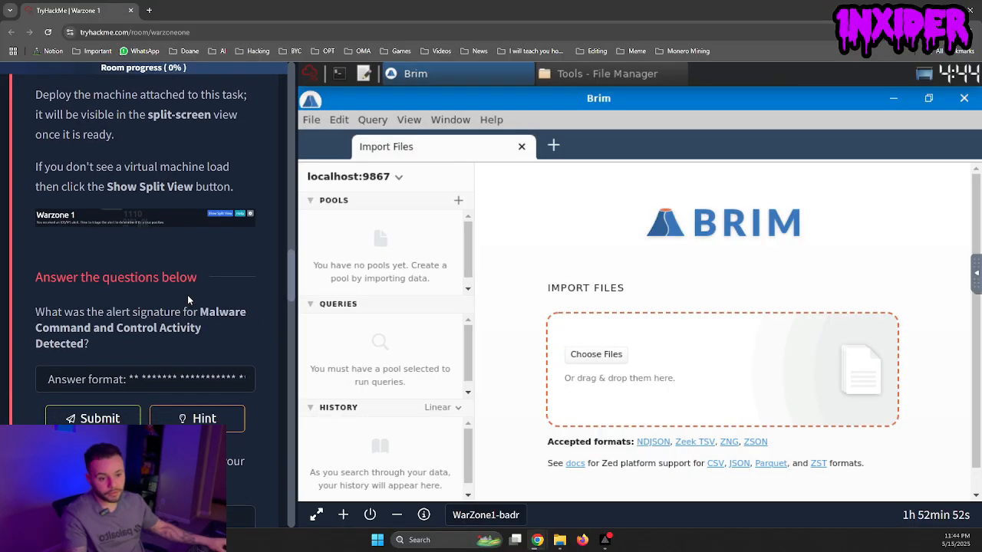
{"action": "scroll", "coordinate": [185, 293], "scroll_direction": "down", "scroll_amount": 1}
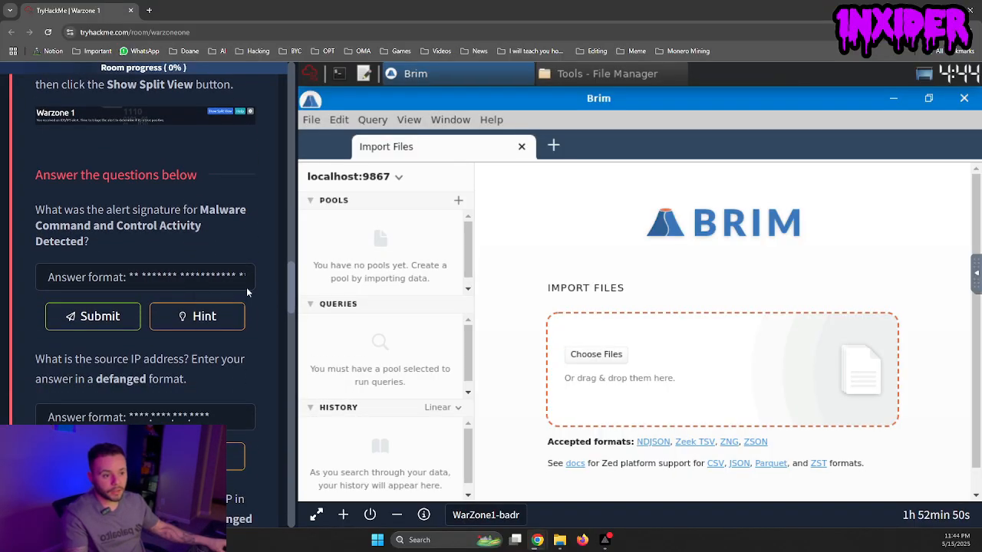
{"action": "left_click", "coordinate": [893, 99]}
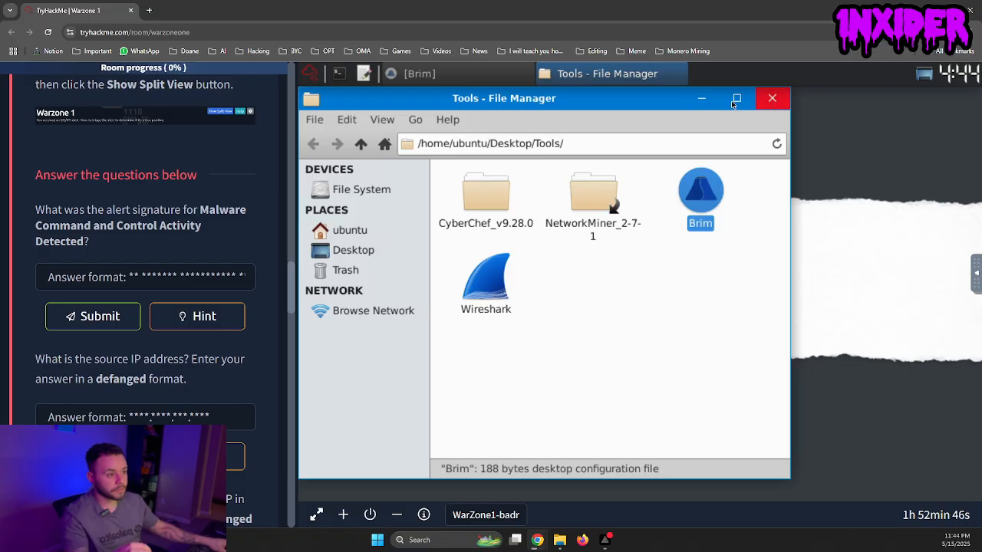
{"action": "left_click", "coordinate": [701, 98]}
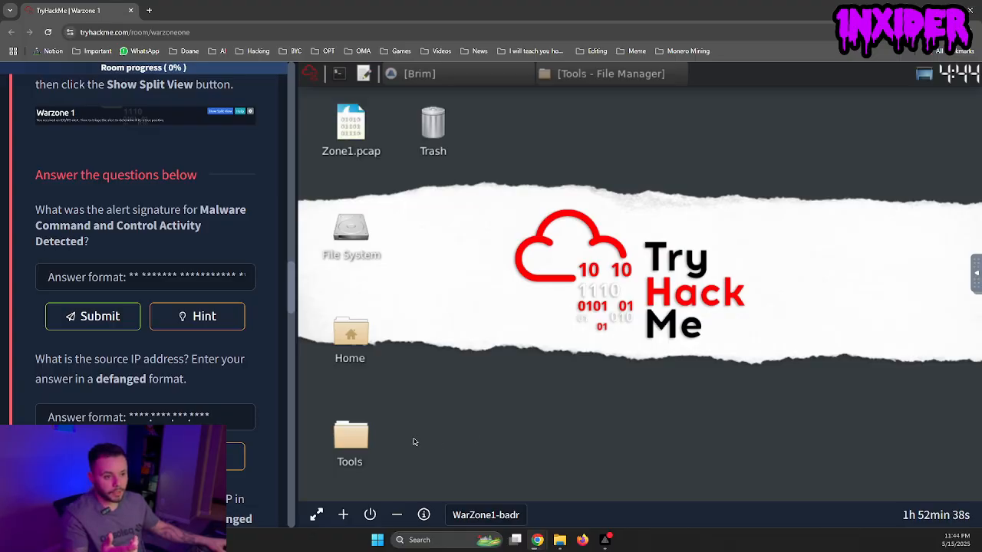
{"action": "left_click", "coordinate": [432, 74]}
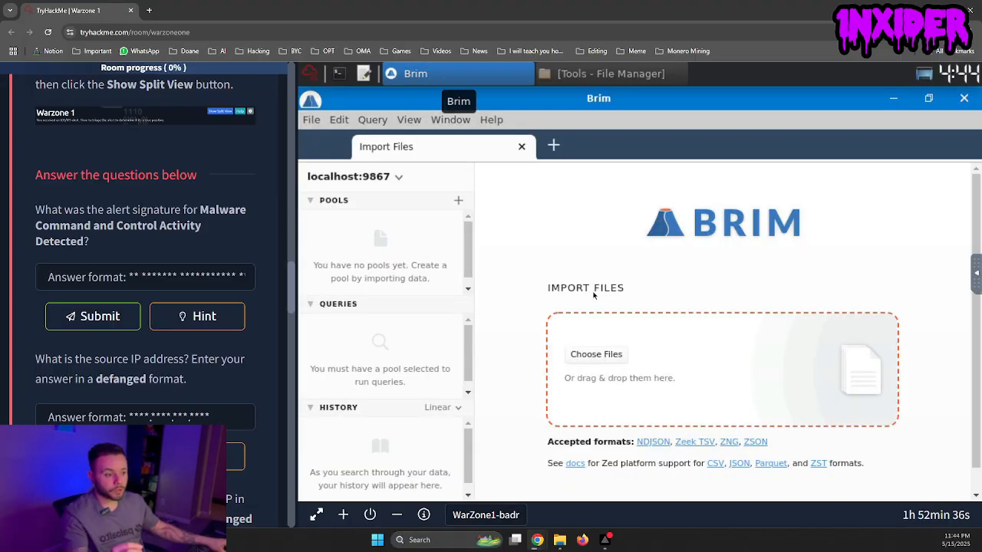
- Import Zone1.pcap from the Desktop into Brim with Choose Files
{"action": "left_click", "coordinate": [596, 354]}
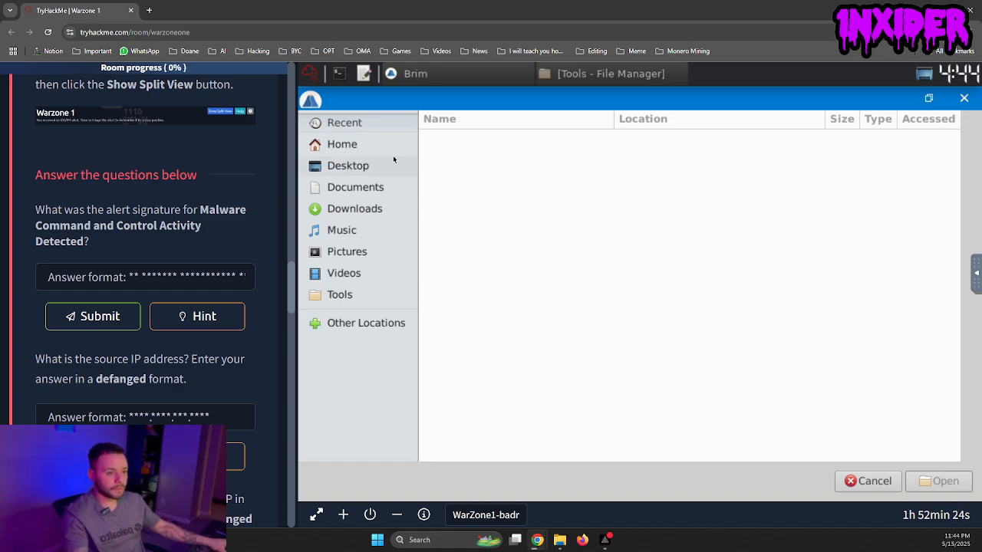
{"action": "left_click", "coordinate": [962, 101]}
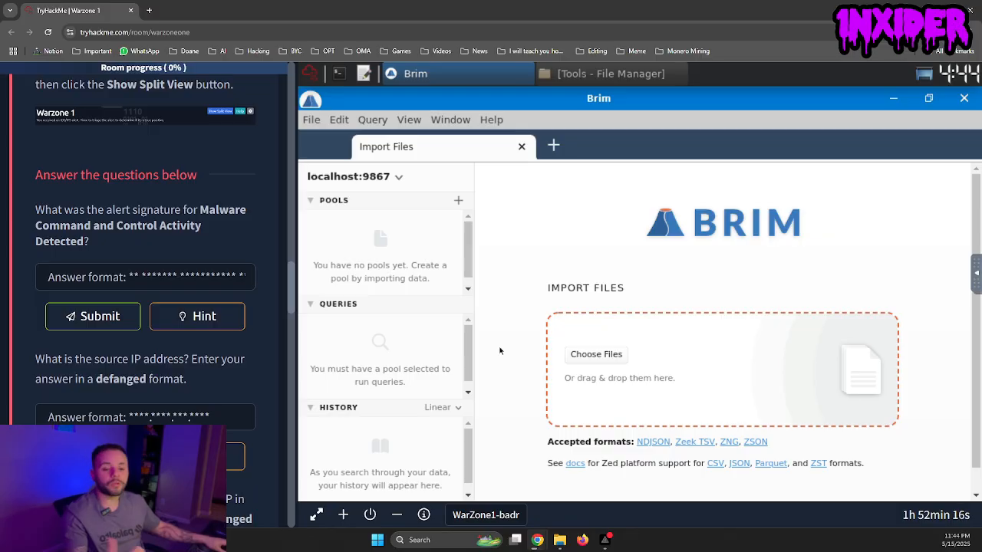
{"action": "left_click", "coordinate": [586, 354]}
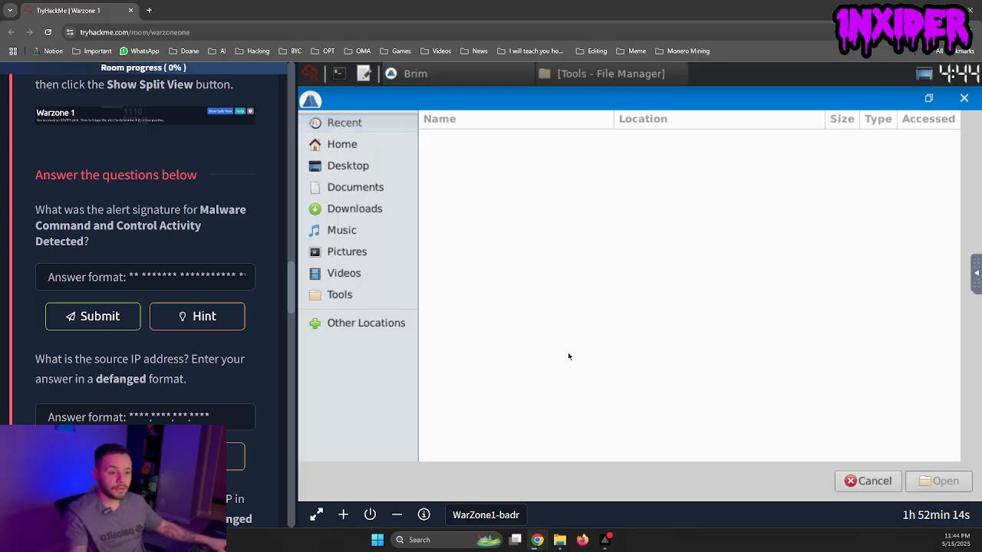
{"action": "left_click", "coordinate": [352, 166]}
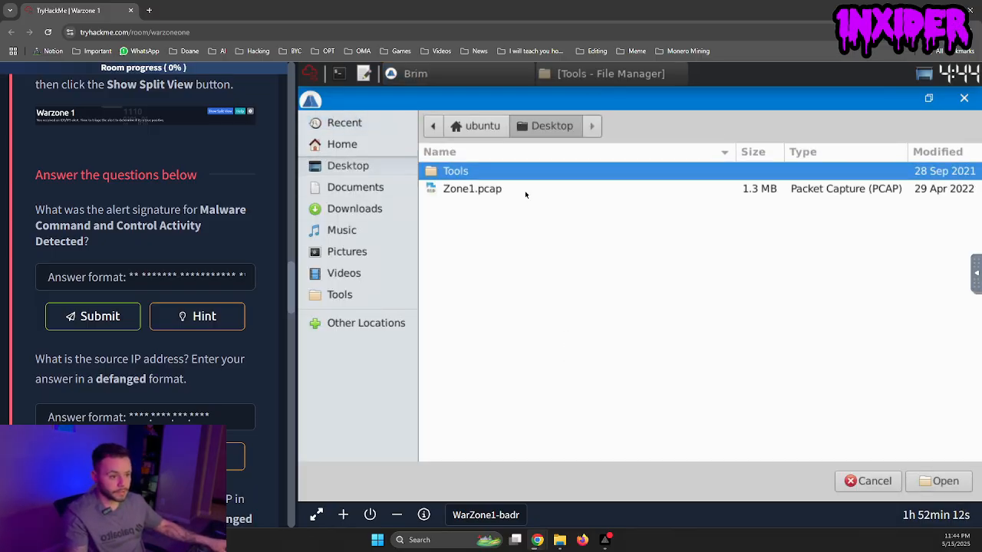
{"action": "left_click", "coordinate": [525, 190]}
{"action": "left_click", "coordinate": [937, 480]}
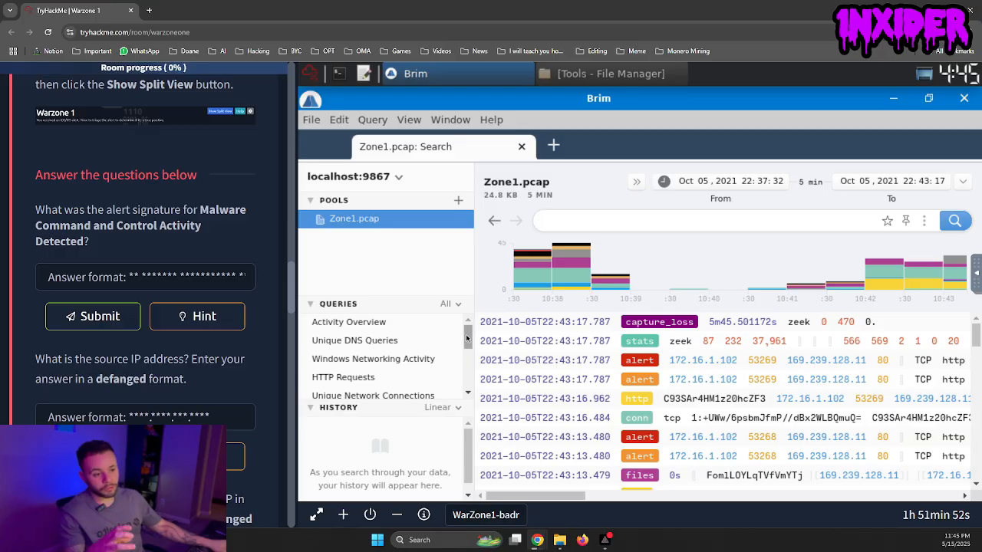
- Run the 'Suricata Alerts by Category' query, showing two categories with 28 alerts each
{"action": "scroll", "coordinate": [357, 368], "scroll_direction": "down", "scroll_amount": 3}
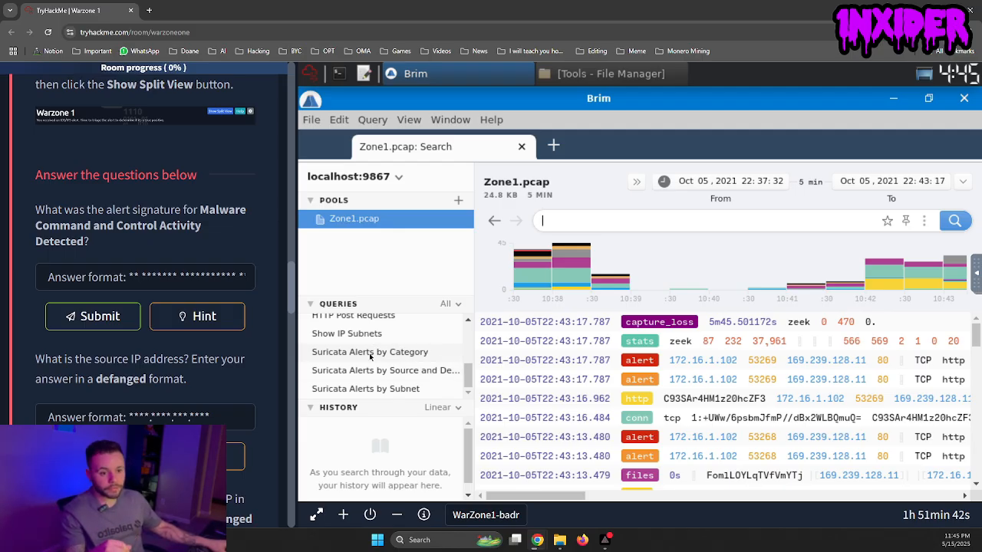
{"action": "left_click", "coordinate": [370, 353]}
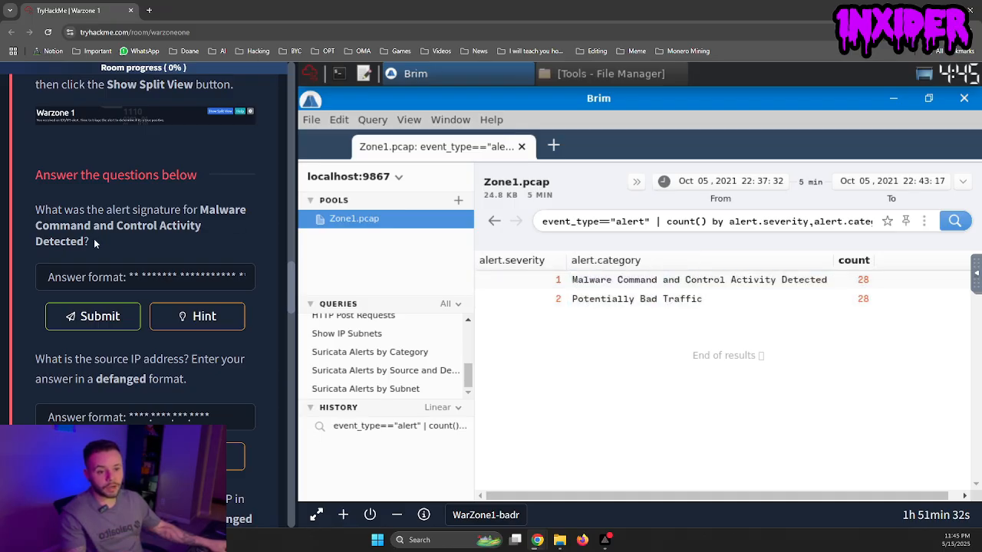
- Delete 'count() by alert.severity,alert.category | sort count', leaving event_type=="alert" | in the query
{"action": "left_click_drag", "start_coordinate": [80, 242], "coordinate": [202, 212]}
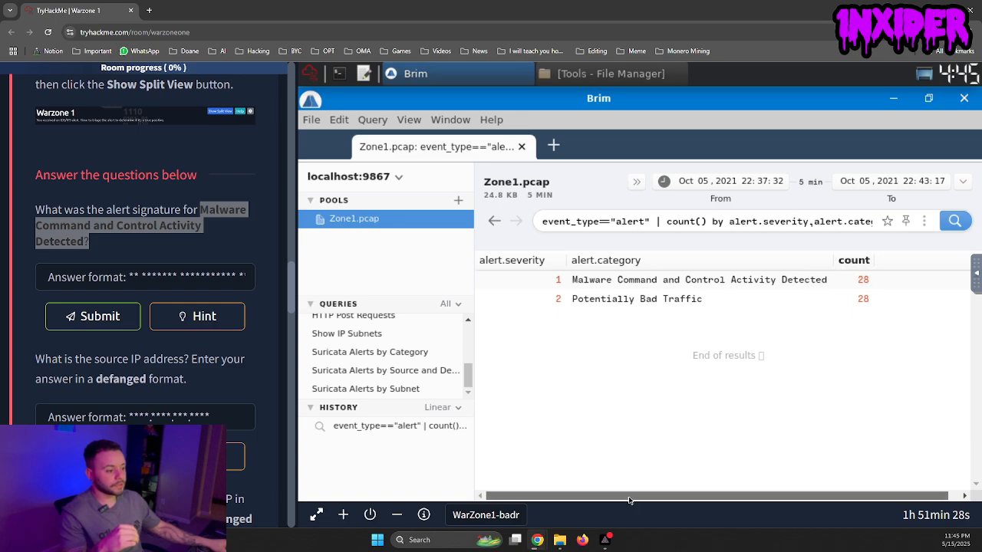
{"action": "left_click_drag", "start_coordinate": [629, 499], "coordinate": [685, 500]}
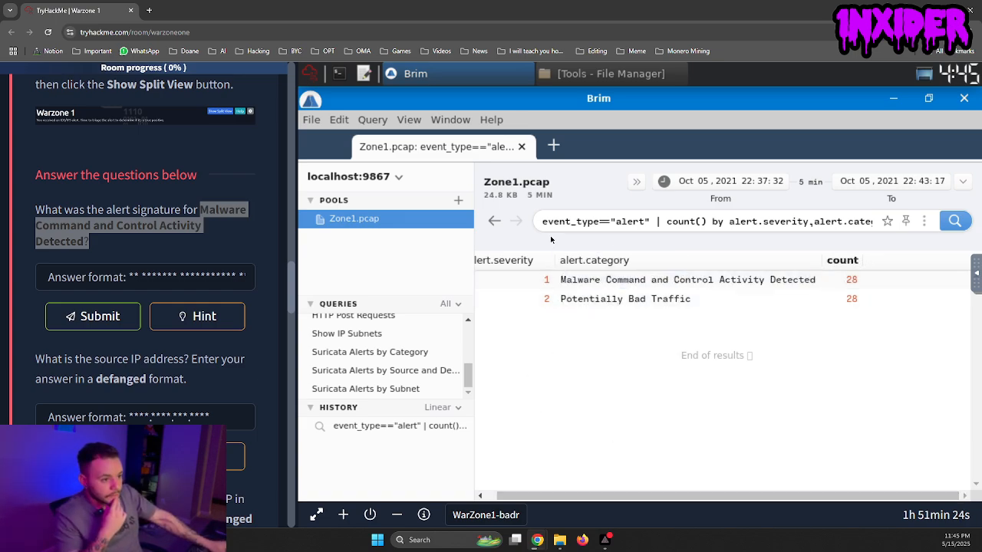
{"action": "left_click_drag", "start_coordinate": [540, 221], "coordinate": [838, 234]}
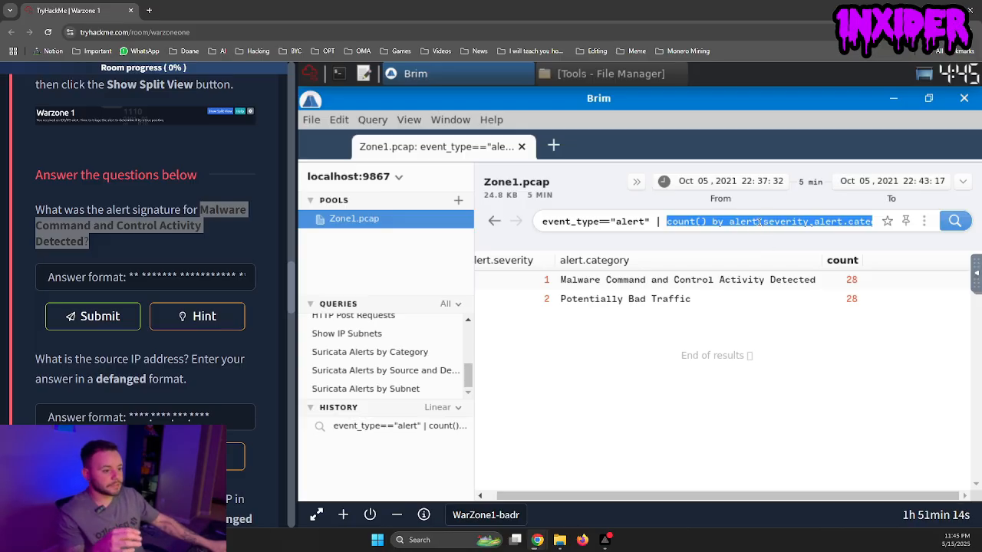
{"action": "left_click", "coordinate": [673, 222]}
{"action": "left_click_drag", "start_coordinate": [672, 222], "coordinate": [842, 222]}
{"action": "key", "text": "End"}
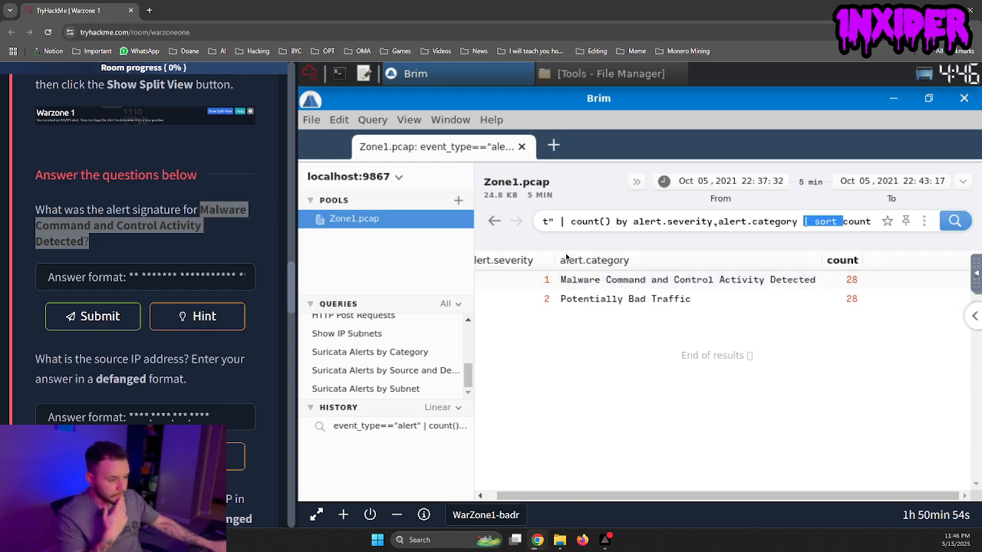
{"action": "left_click_drag", "start_coordinate": [577, 222], "coordinate": [520, 225]}
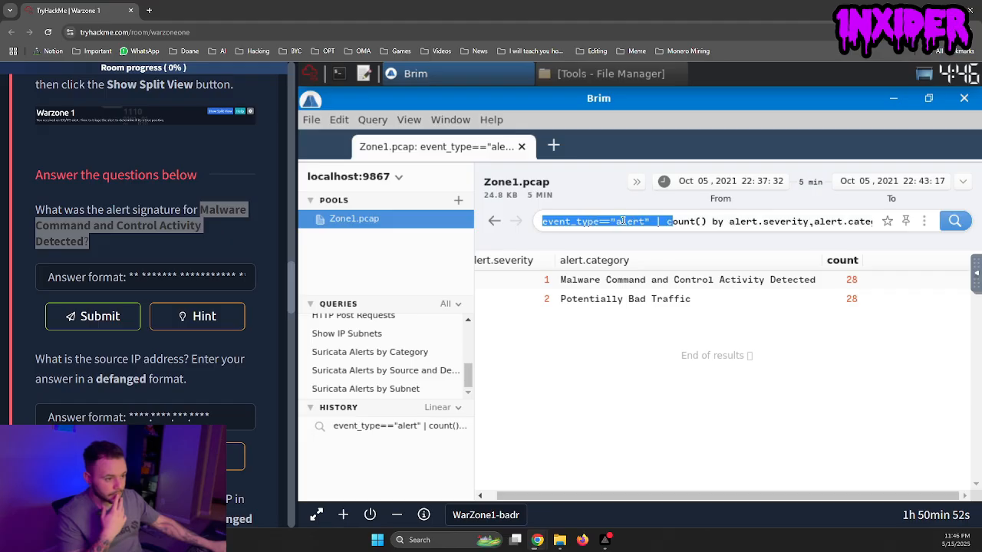
{"action": "left_click", "coordinate": [622, 221]}
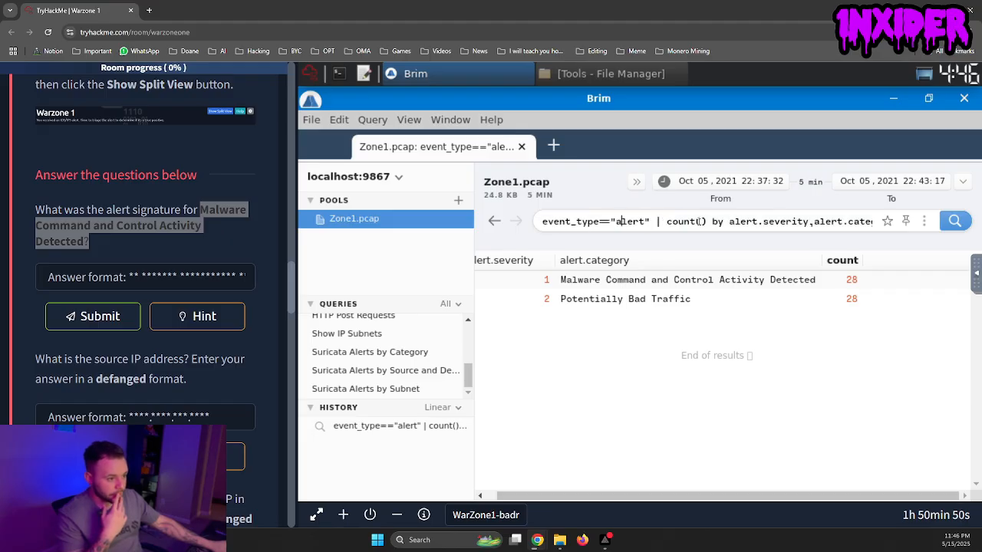
{"action": "left_click_drag", "start_coordinate": [664, 221], "coordinate": [917, 228]}
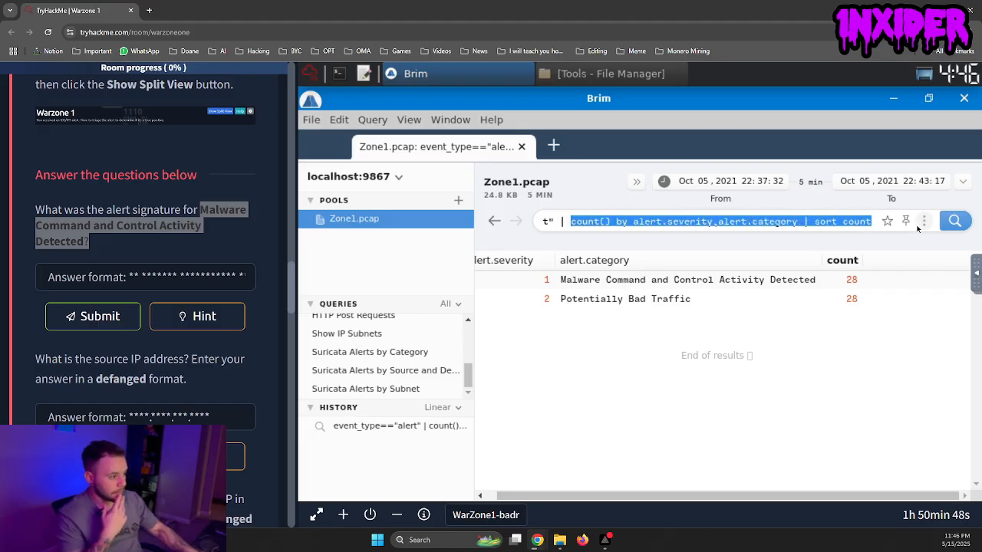
{"action": "key", "text": "BackSpace"}
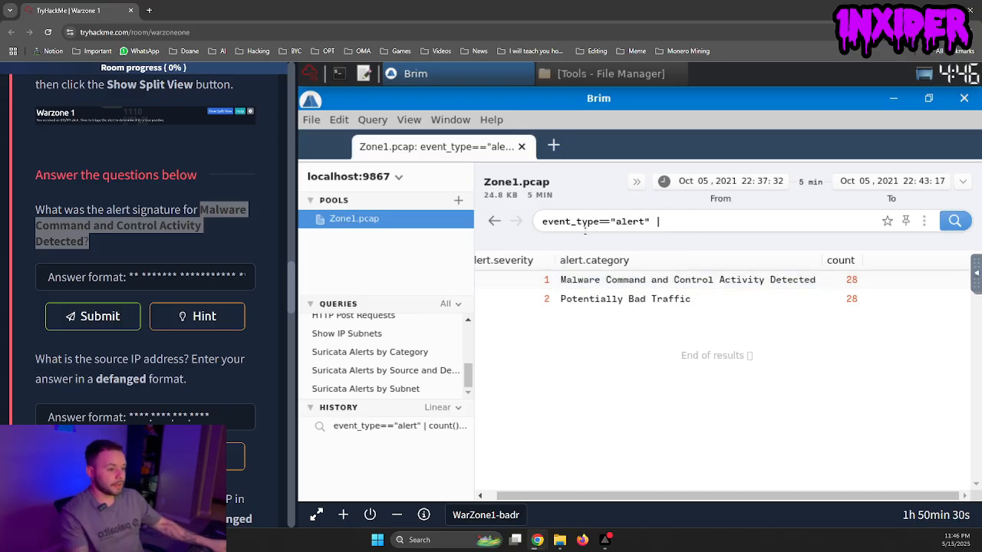
- Run the query alert.category == "Malware Command and Control Activity Detected" to list those alerts
{"action": "key", "text": "ctrl+a"}
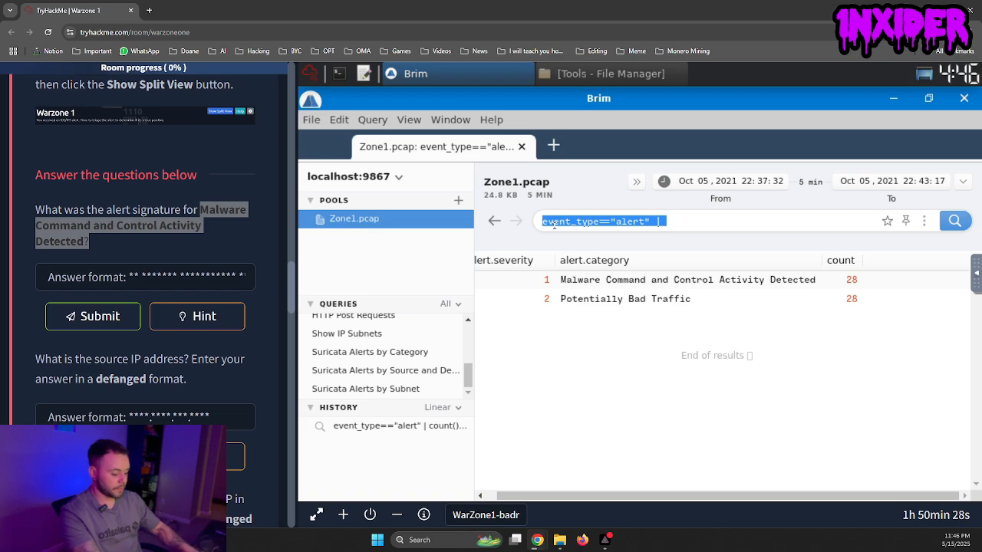
{"action": "type", "text": "alert"}
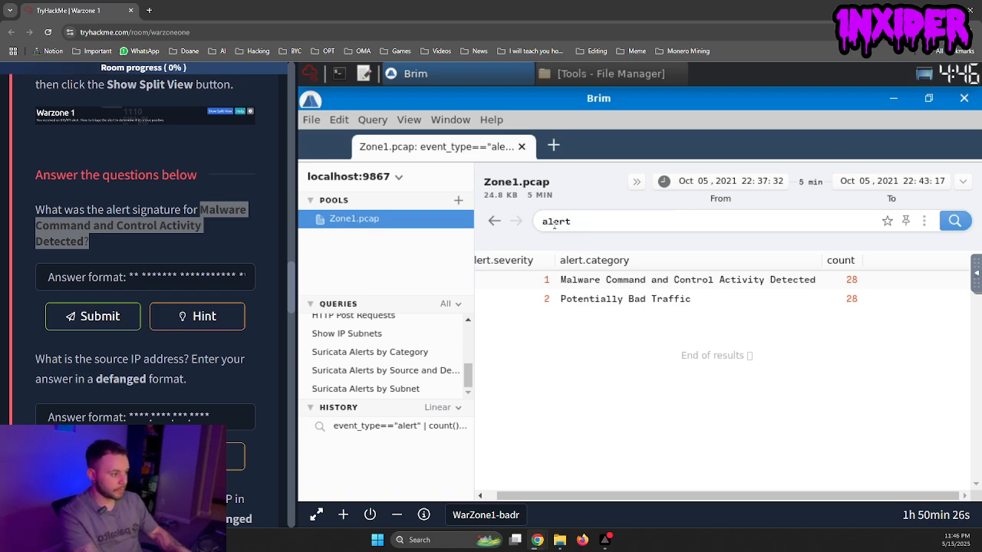
{"action": "type", "text": ".categ"}
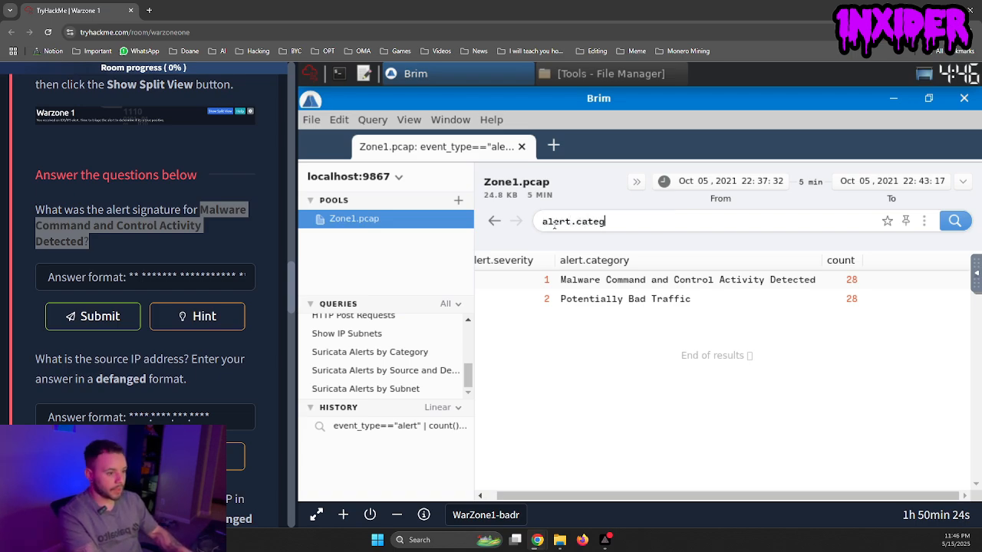
{"action": "type", "text": "rory"}
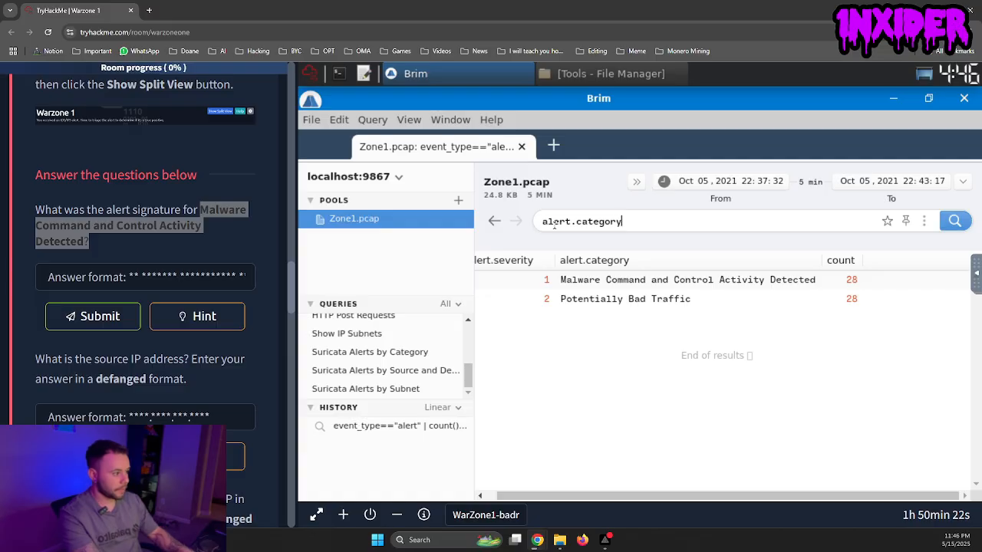
{"action": "type", "text": " == "}
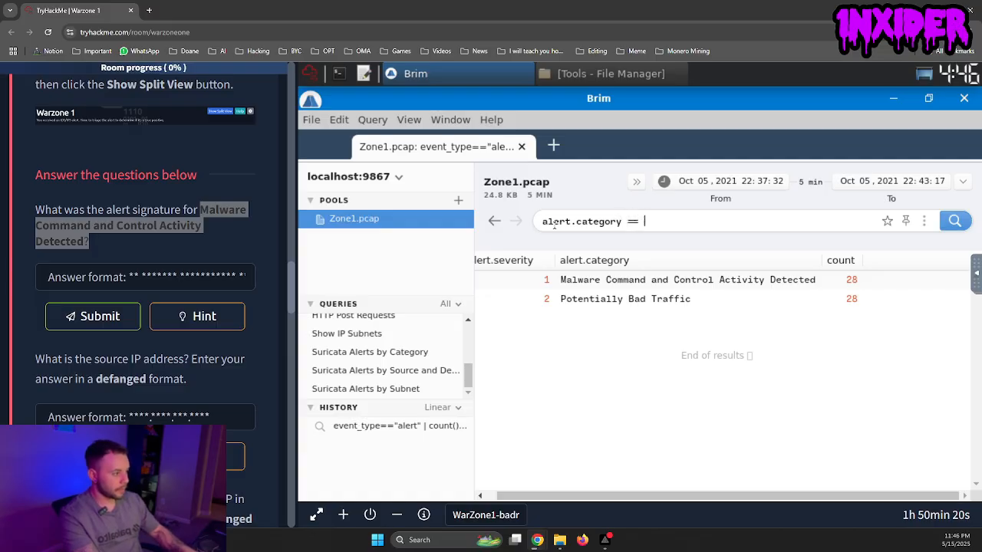
{"action": "type", "text": "\""}
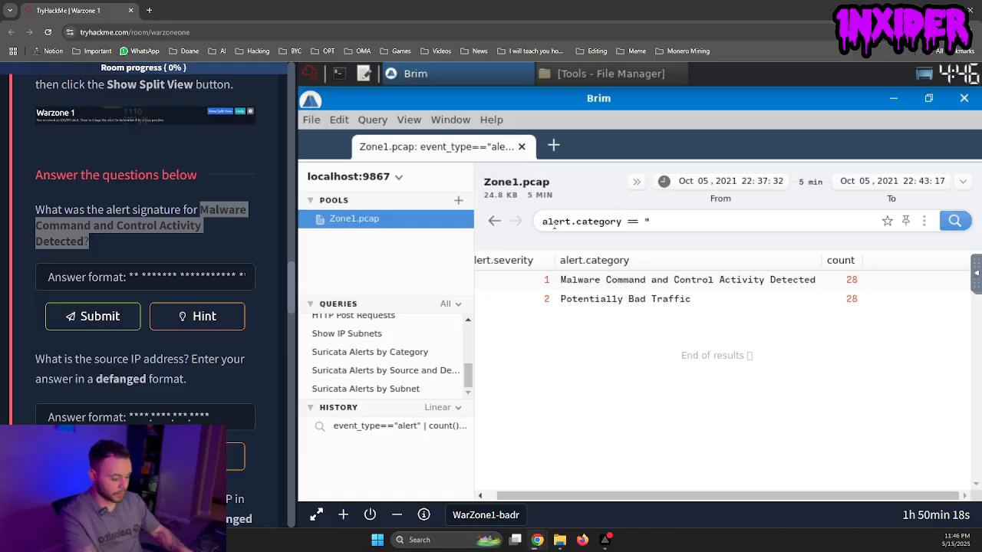
{"action": "type", "text": "Malwar"}
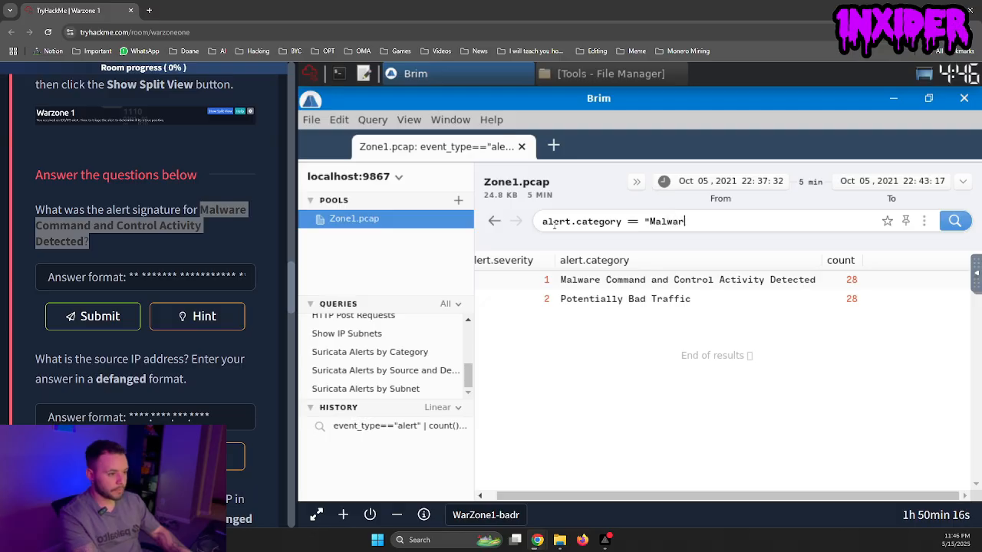
{"action": "type", "text": "e c"}
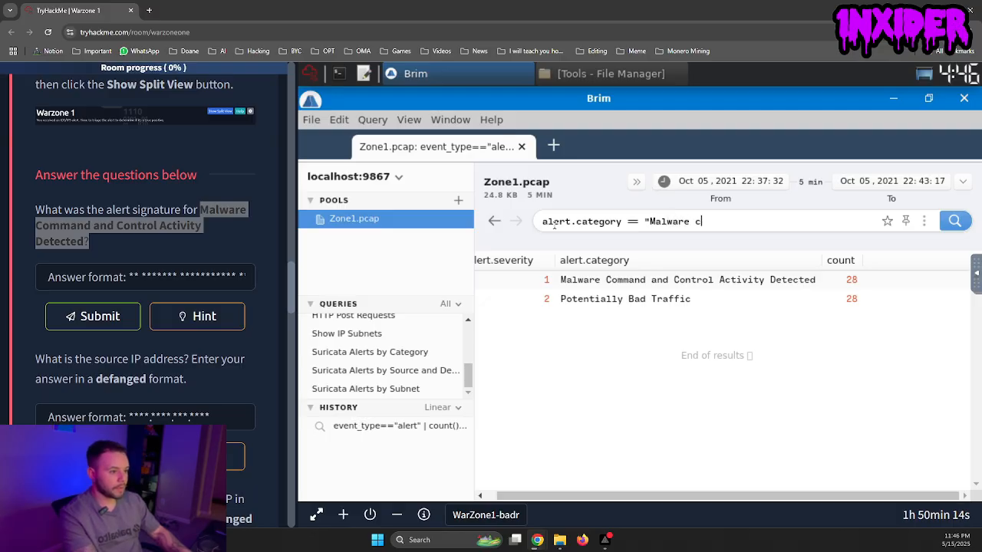
{"action": "type", "text": " Command"}
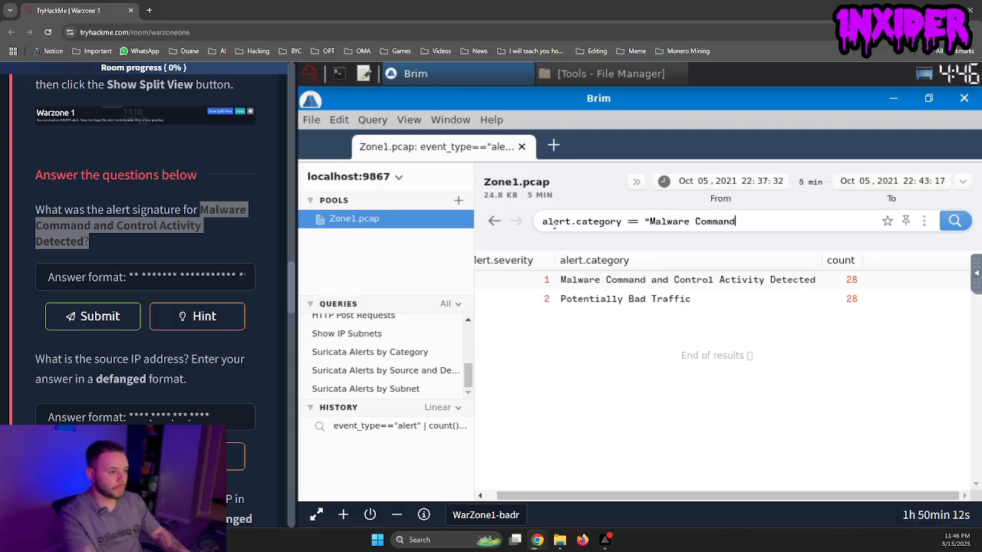
{"action": "type", "text": " and Cont"}
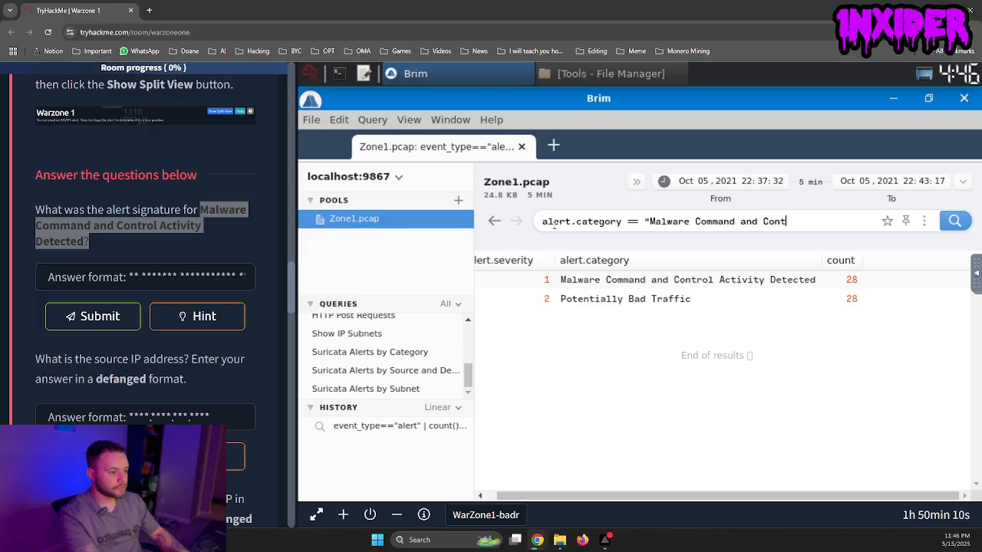
{"action": "type", "text": "rol Acit"}
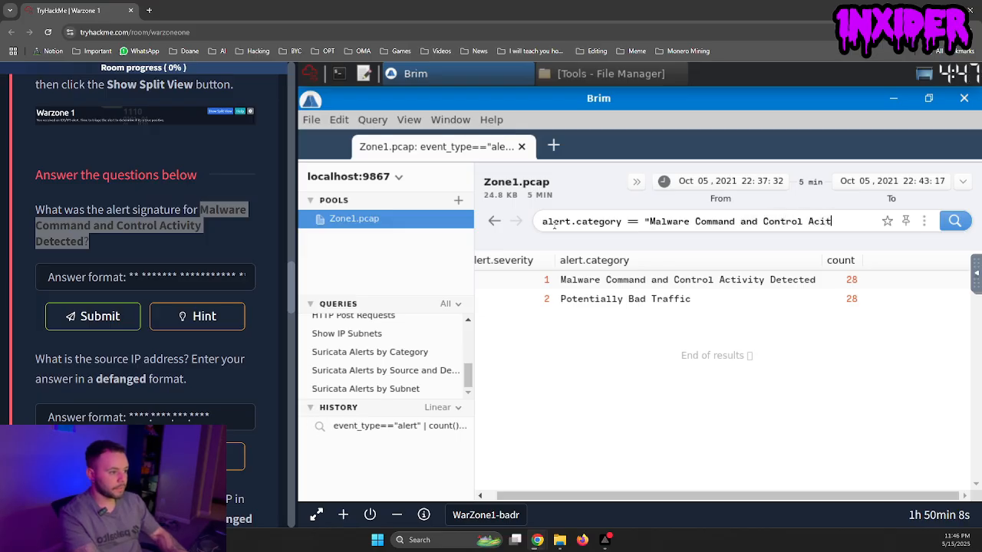
{"action": "key", "text": "BackSpace"}
{"action": "key", "text": "BackSpace"}
{"action": "type", "text": "tivity "}
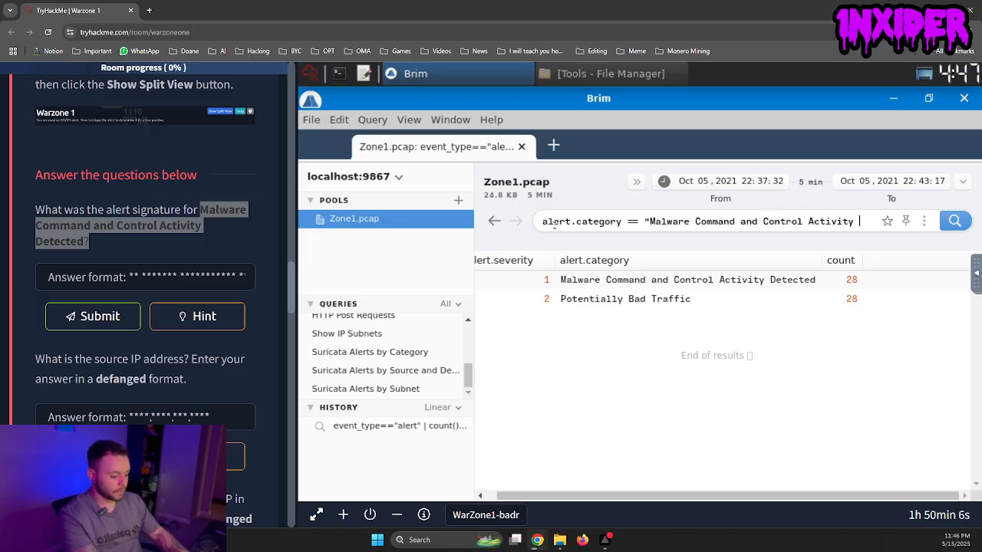
{"action": "type", "text": "Detected\""}
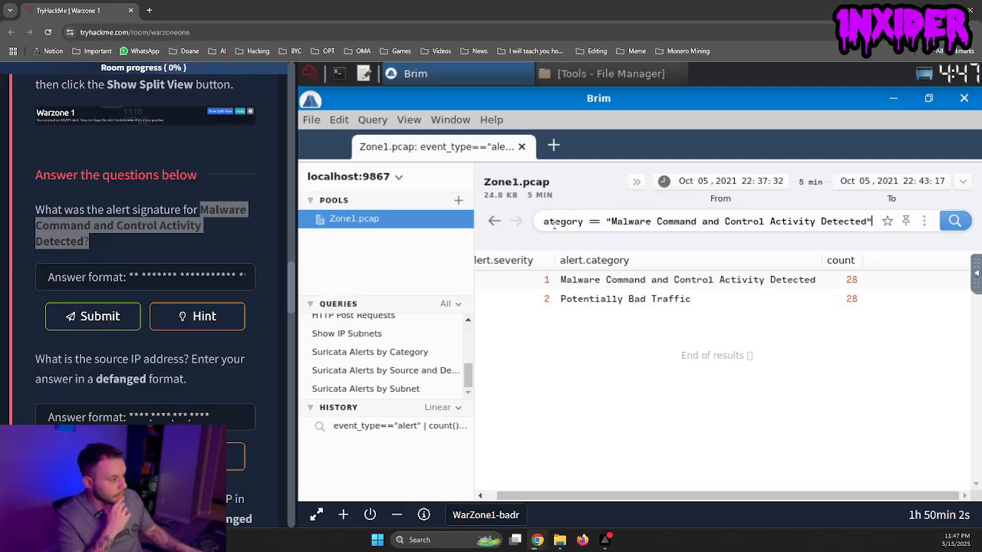
{"action": "key", "text": "Return"}
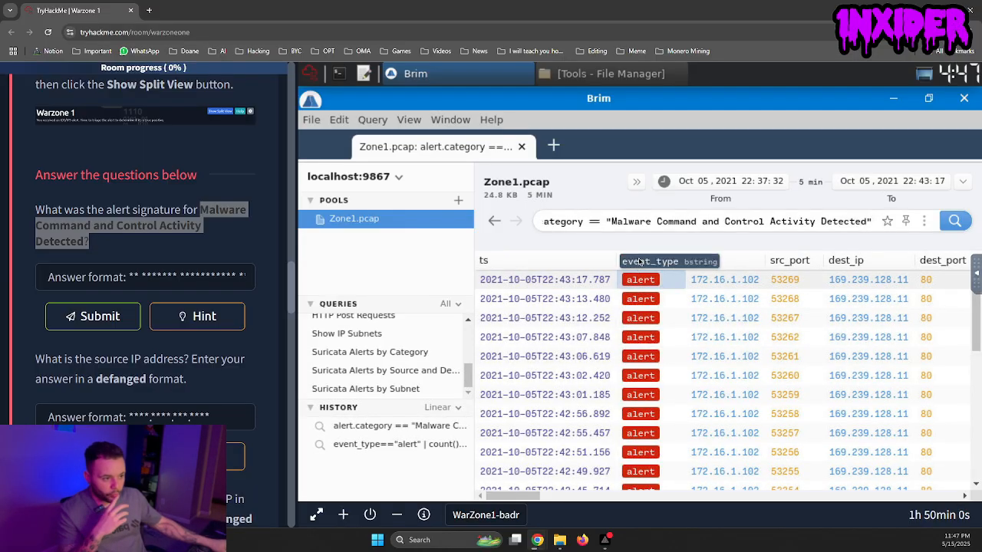
{"action": "left_click_drag", "start_coordinate": [600, 222], "coordinate": [520, 232]}
- Narrow Brim's sidebar and scroll the results table to the alert.signature column
{"action": "left_click", "coordinate": [580, 222]}
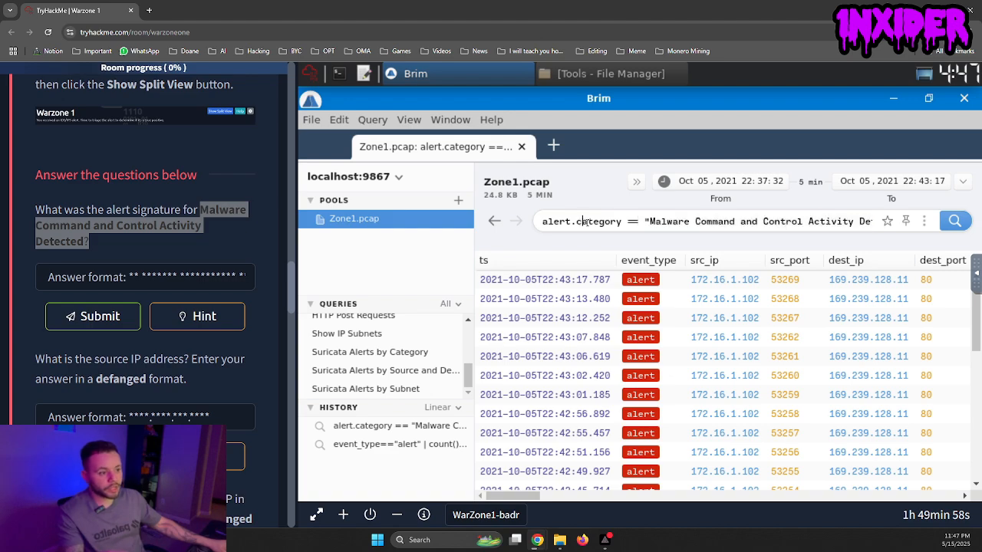
{"action": "left_click_drag", "start_coordinate": [552, 221], "coordinate": [875, 223]}
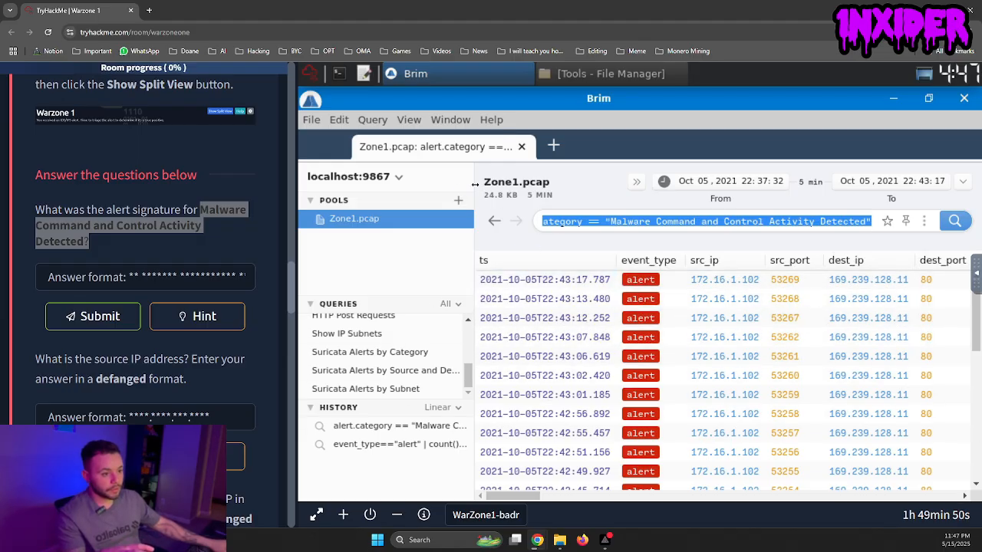
{"action": "left_click_drag", "start_coordinate": [474, 191], "coordinate": [377, 197]}
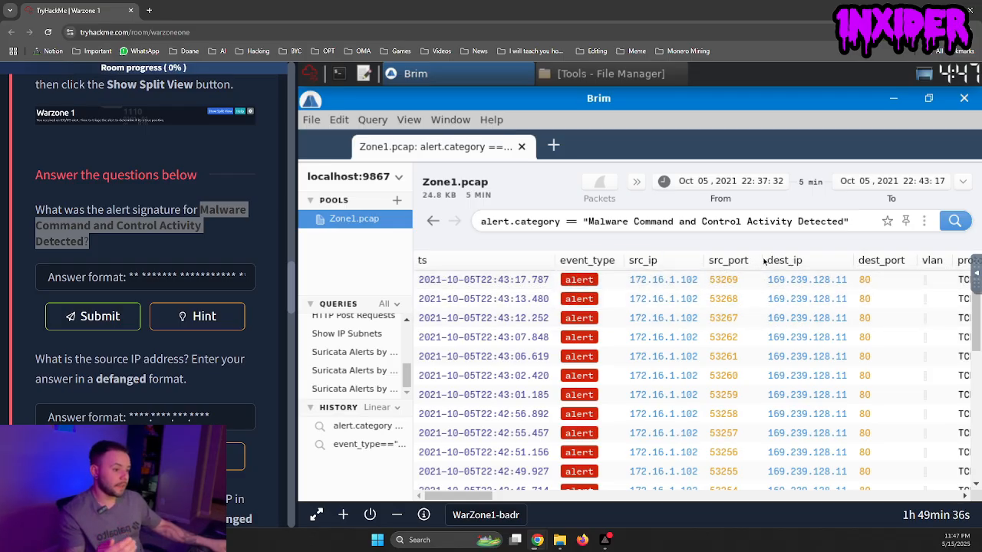
{"action": "left_click_drag", "start_coordinate": [87, 209], "coordinate": [179, 215]}
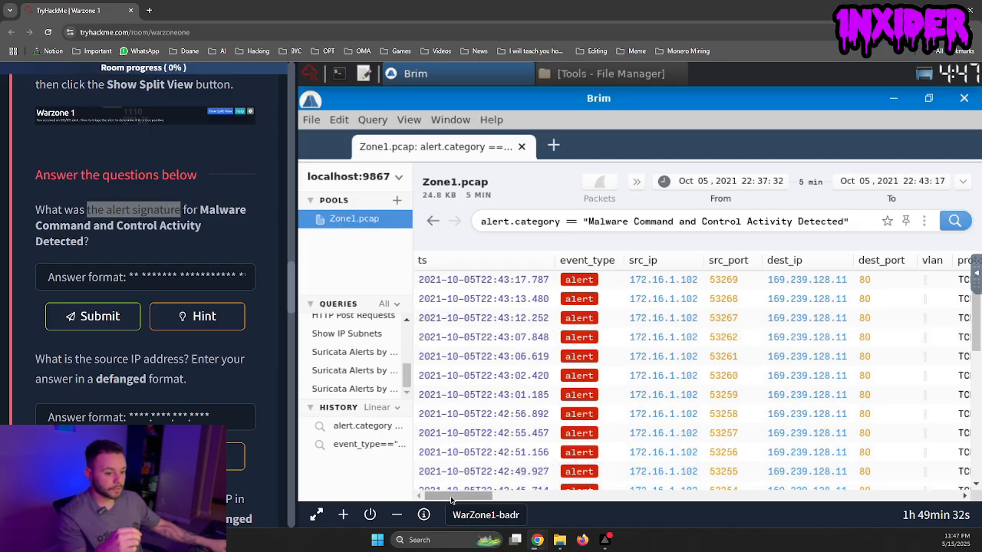
{"action": "left_click_drag", "start_coordinate": [454, 501], "coordinate": [535, 500]}
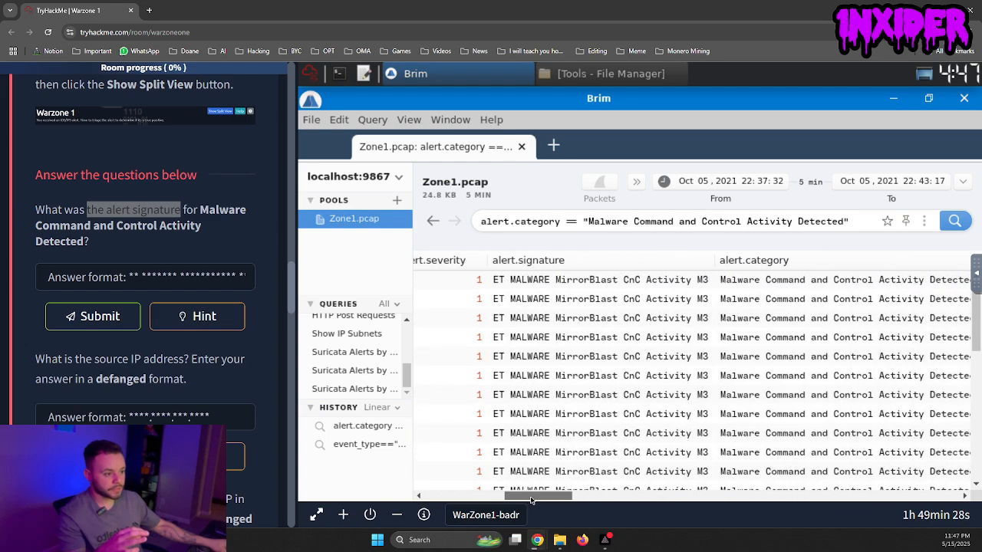
- Copy the signature ET MALWARE MirrorBlast CnC Activity M3 and submit it as the first answer
{"action": "right_click", "coordinate": [561, 284]}
{"action": "left_click", "coordinate": [599, 256]}
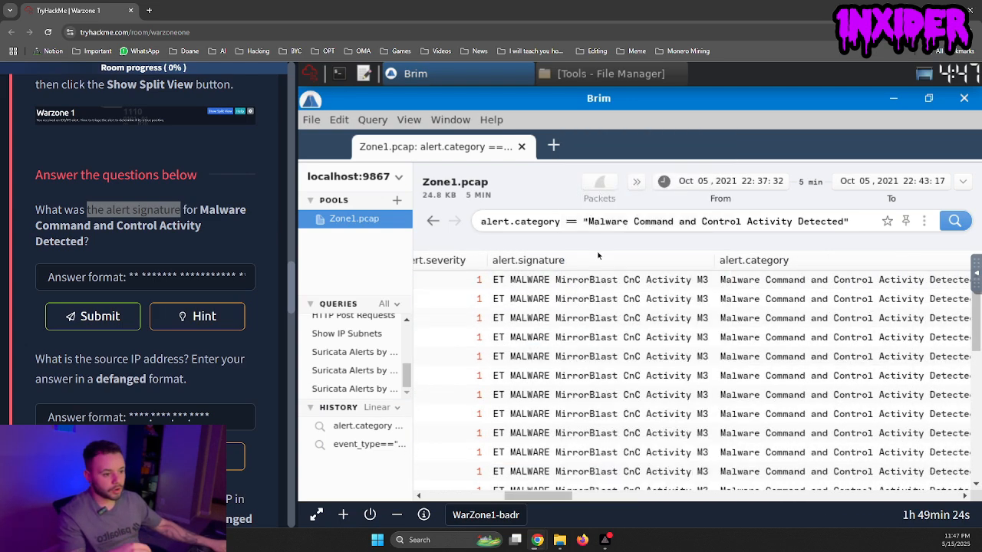
{"action": "left_click", "coordinate": [180, 278]}
{"action": "key", "text": "ctrl+v"}
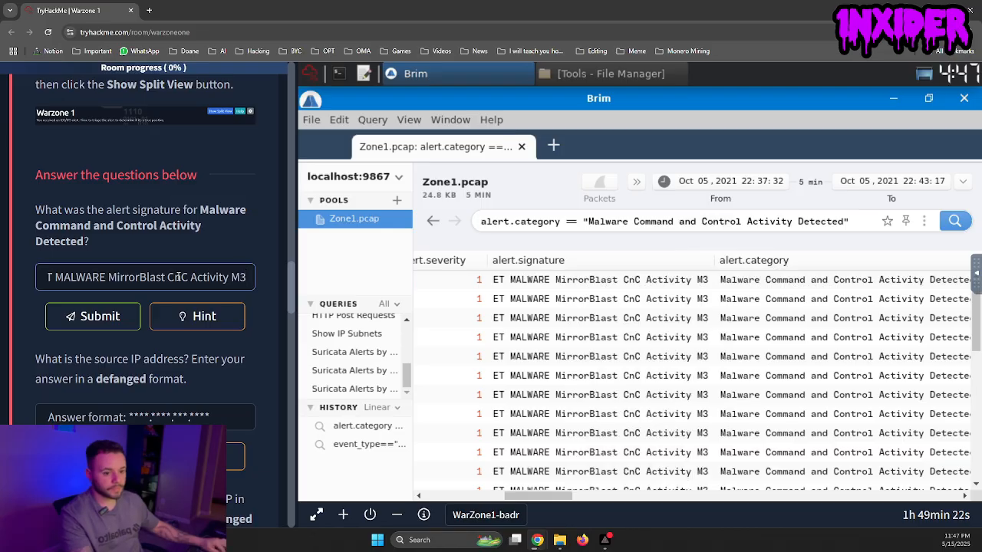
{"action": "key", "text": "Return"}
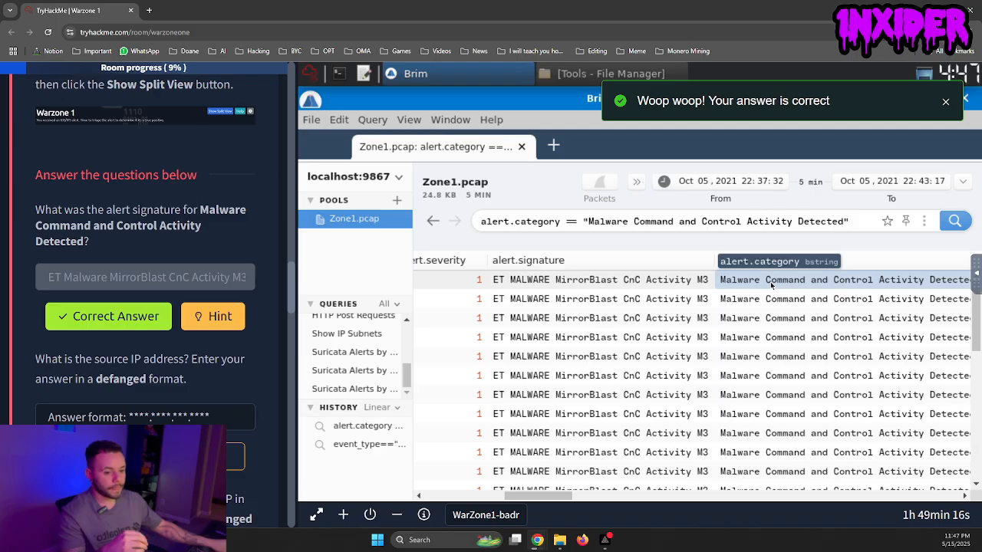
{"action": "scroll", "coordinate": [193, 244], "scroll_direction": "down", "scroll_amount": 1}
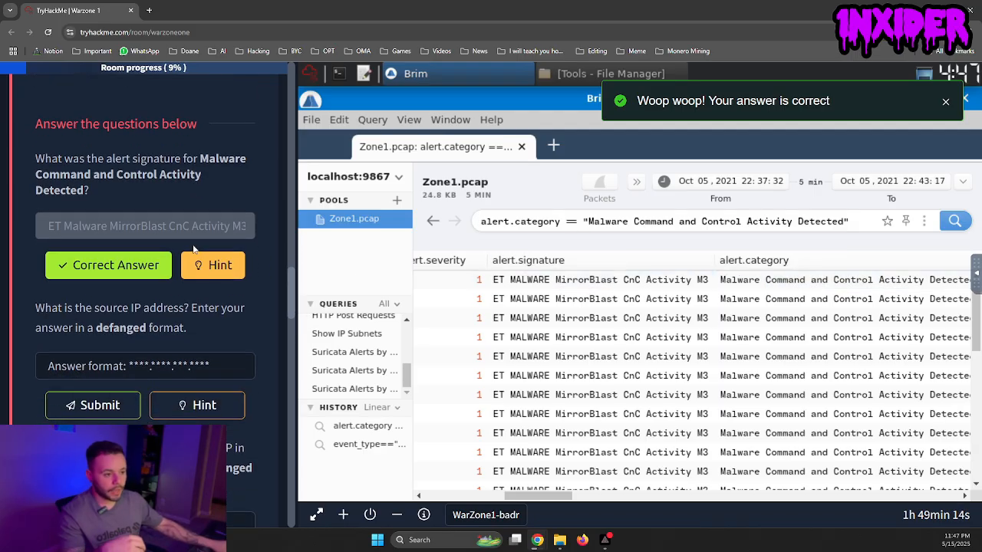
- Scroll back to the case description and highlight the alert names it mentions
{"action": "scroll", "coordinate": [192, 244], "scroll_direction": "down", "scroll_amount": 2}
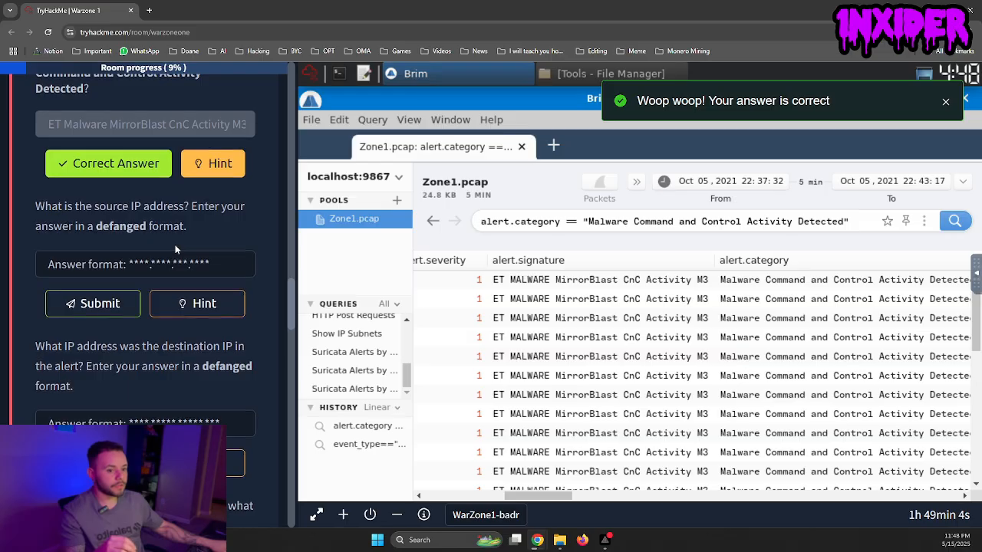
{"action": "scroll", "coordinate": [175, 250], "scroll_direction": "up", "scroll_amount": 1}
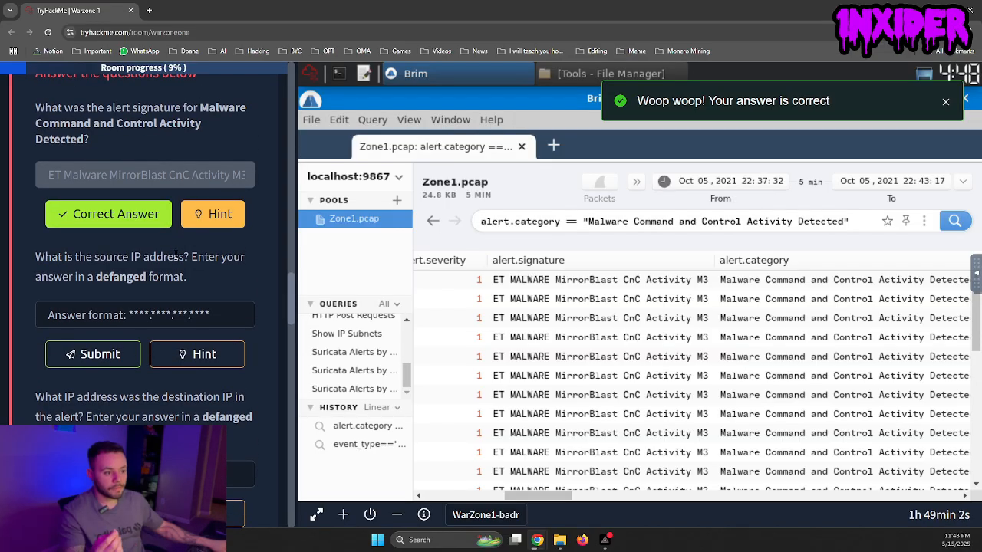
{"action": "scroll", "coordinate": [176, 256], "scroll_direction": "up", "scroll_amount": 10}
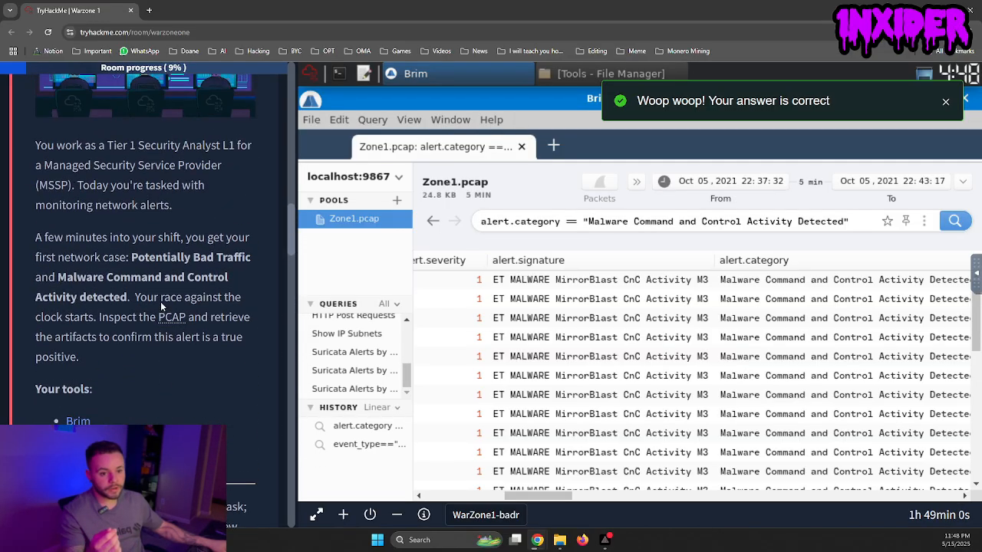
{"action": "scroll", "coordinate": [161, 305], "scroll_direction": "up", "scroll_amount": 1}
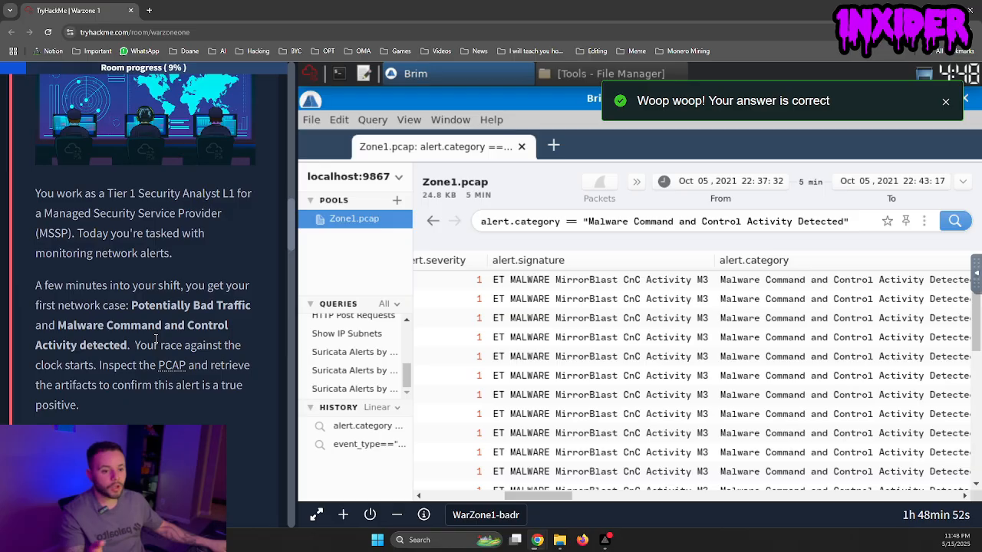
{"action": "left_click_drag", "start_coordinate": [130, 306], "coordinate": [134, 345]}
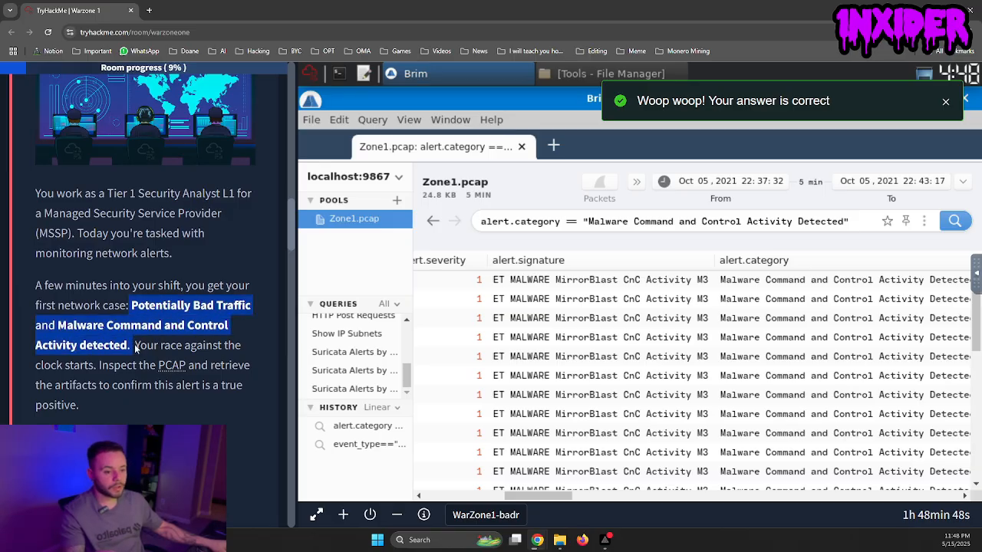
- Return to the questions and highlight the Malware Command and Control Activity Detected wording
{"action": "scroll", "coordinate": [136, 345], "scroll_direction": "down", "scroll_amount": 3}
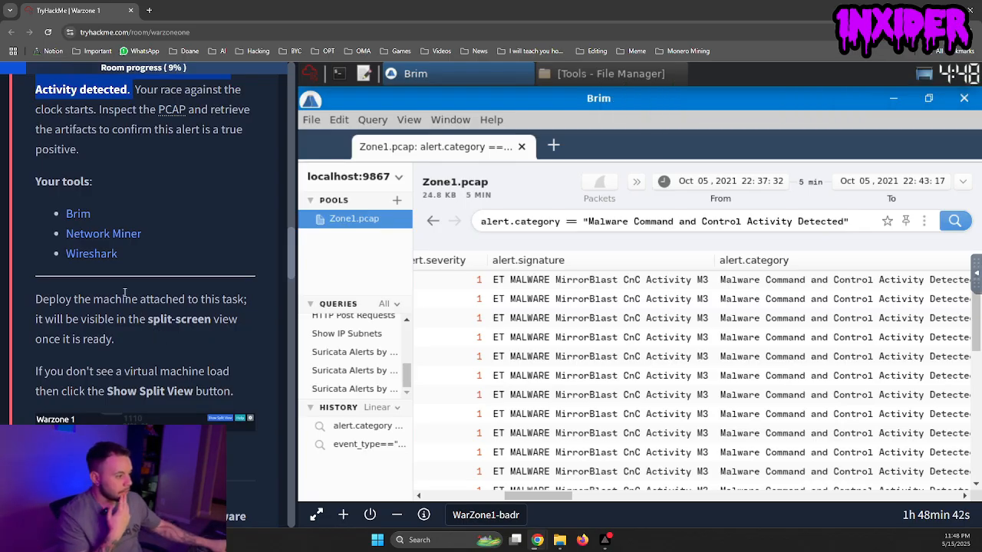
{"action": "scroll", "coordinate": [90, 311], "scroll_direction": "down", "scroll_amount": 5}
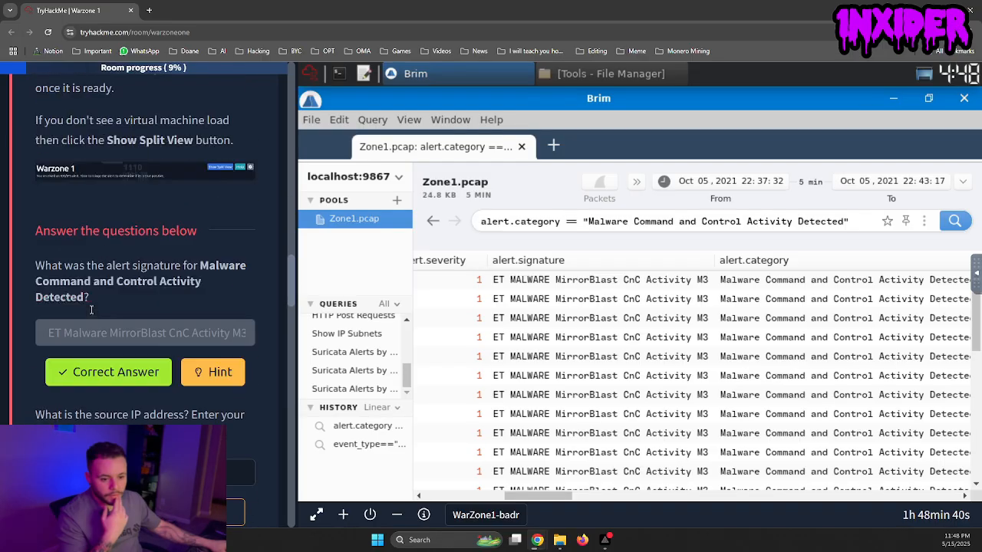
{"action": "scroll", "coordinate": [90, 313], "scroll_direction": "up", "scroll_amount": 1}
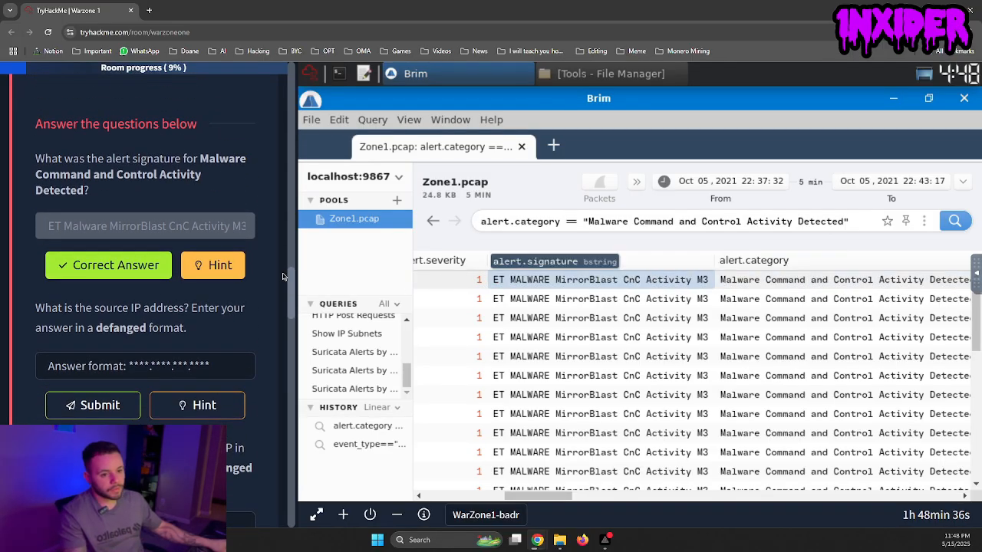
{"action": "left_click_drag", "start_coordinate": [123, 192], "coordinate": [36, 159]}
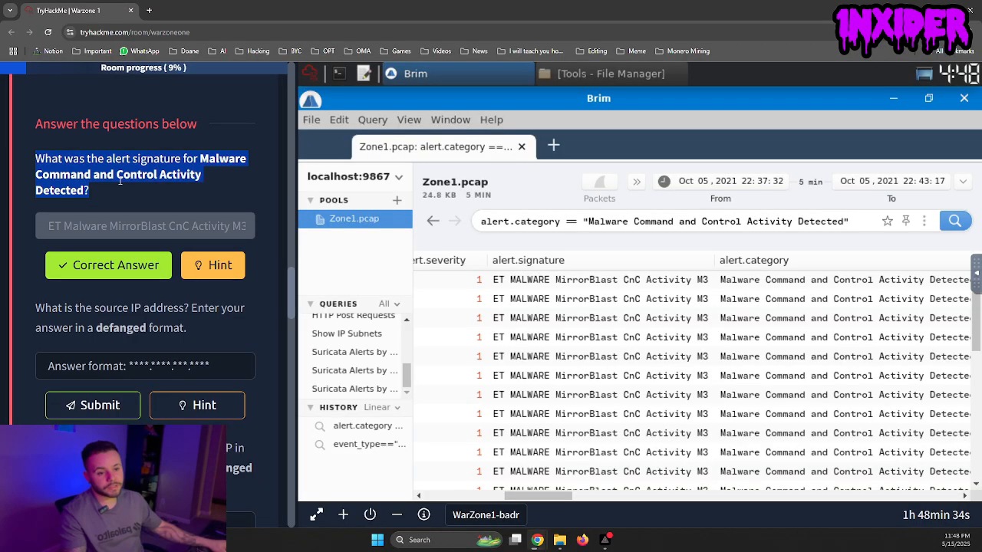
{"action": "left_click_drag", "start_coordinate": [94, 193], "coordinate": [40, 163]}
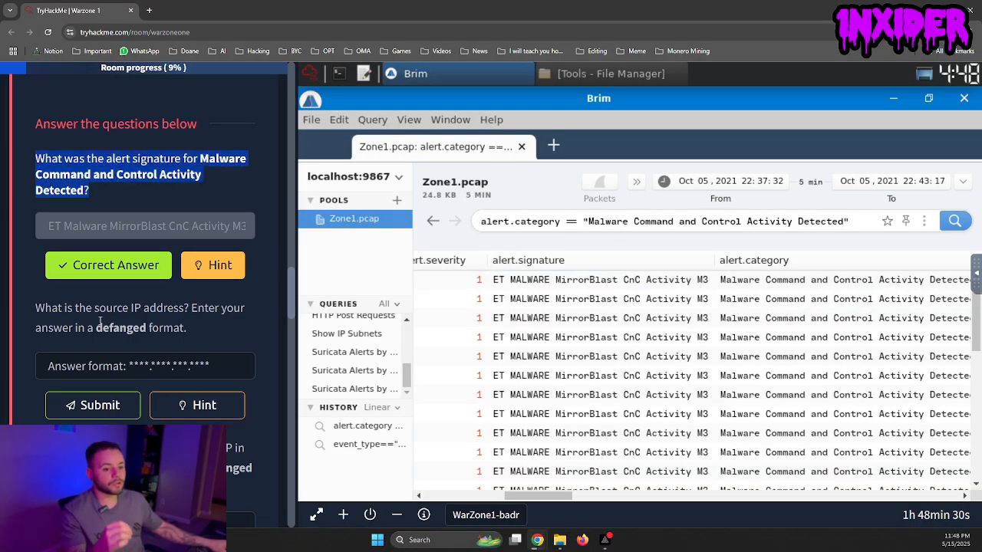
{"action": "left_click_drag", "start_coordinate": [99, 320], "coordinate": [140, 314]}
{"action": "left_click_drag", "start_coordinate": [90, 191], "coordinate": [193, 168]}
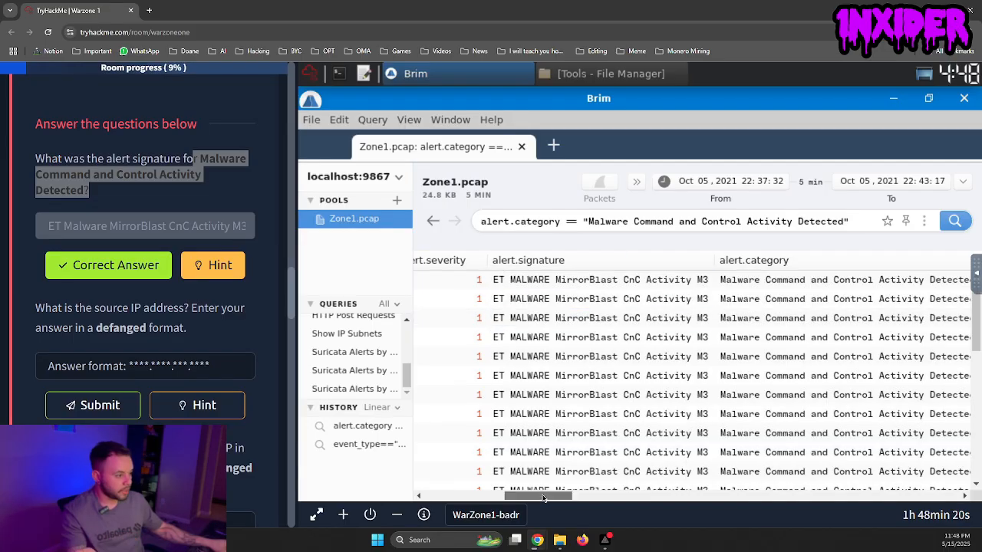
- Submit the alerts' source IP 172.16.1.102, which is rejected for not being defanged
{"action": "left_click_drag", "start_coordinate": [542, 499], "coordinate": [459, 500]}
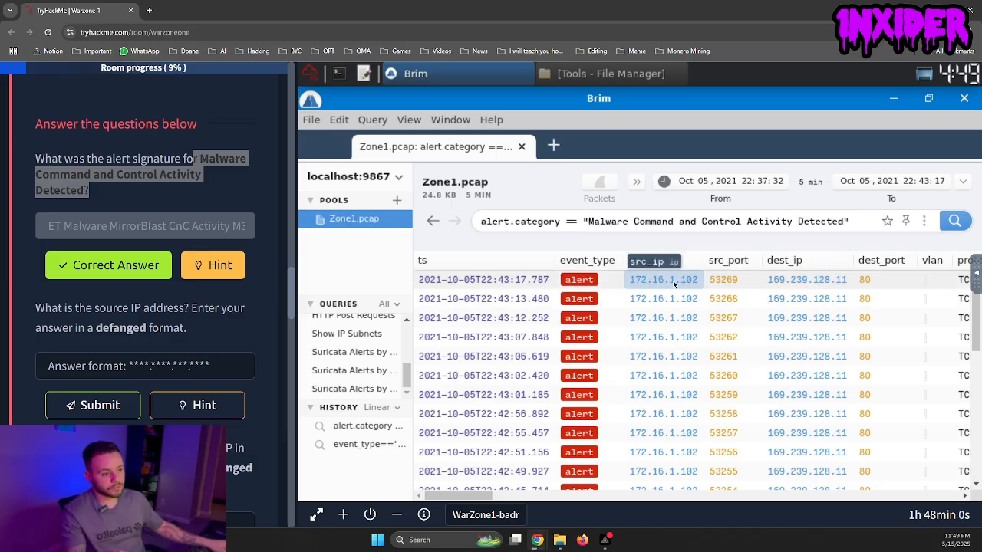
{"action": "left_click", "coordinate": [225, 362]}
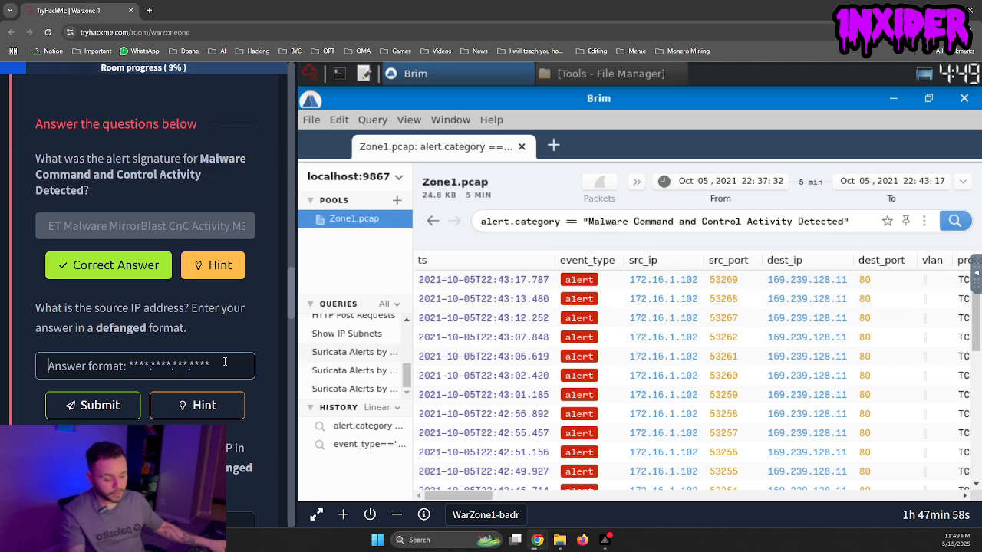
{"action": "type", "text": "172."}
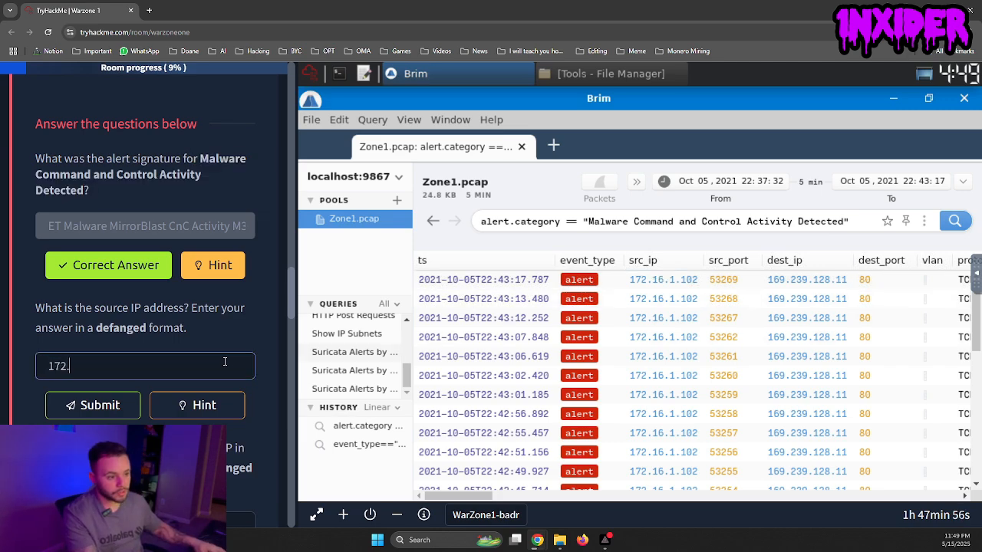
{"action": "type", "text": "16.1.102"}
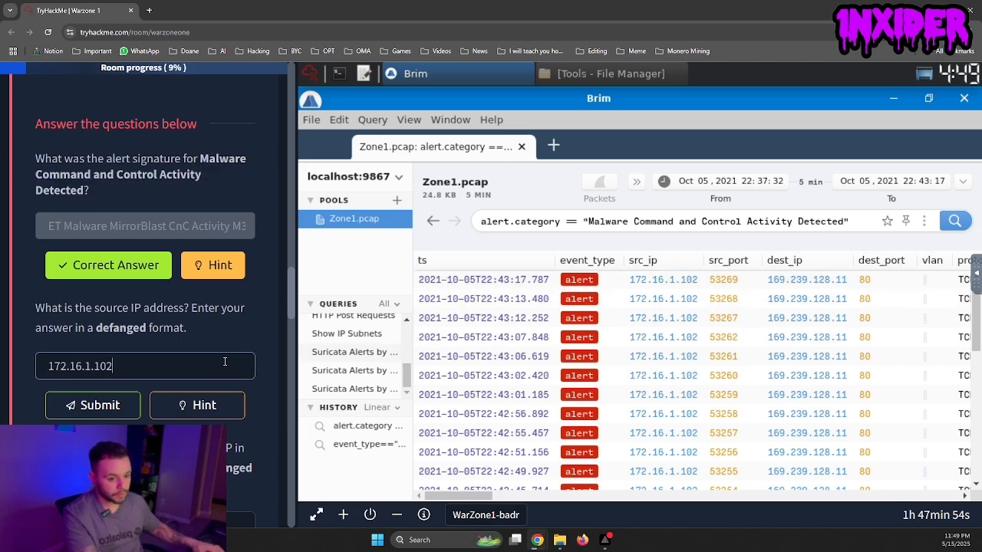
{"action": "key", "text": "Return"}
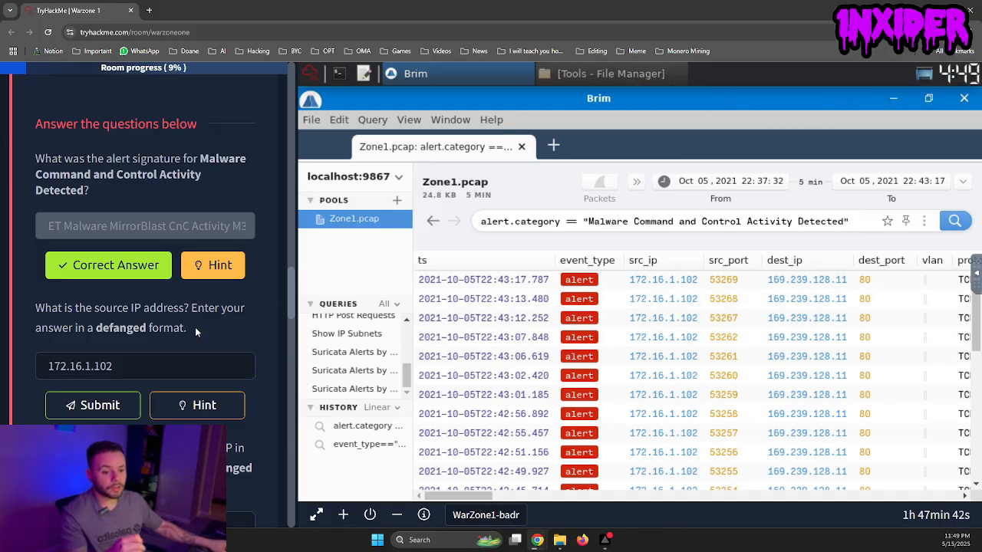
{"action": "left_click_drag", "start_coordinate": [195, 327], "coordinate": [92, 328]}
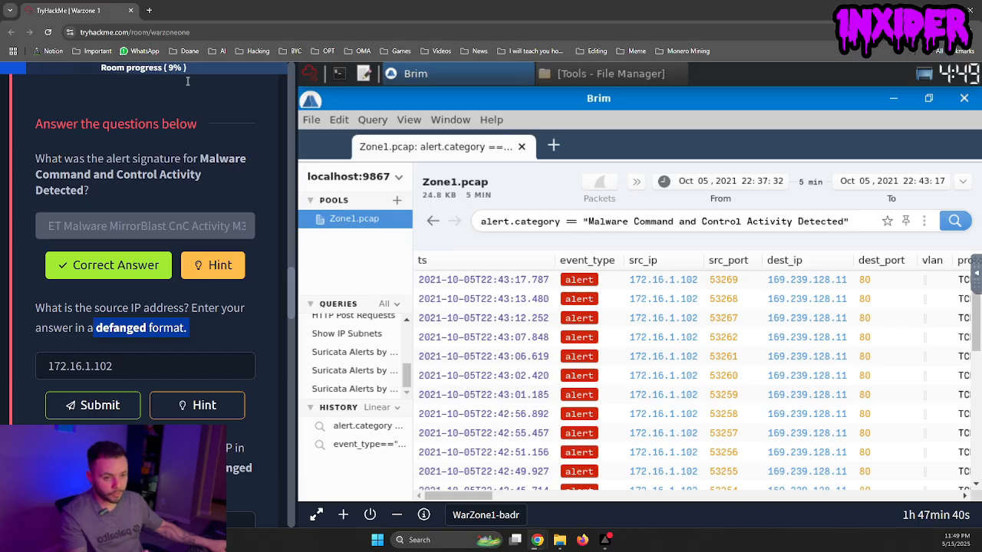
- Open CyberChef in a new tab and add Defang IP Addresses to the recipe
{"action": "left_click", "coordinate": [149, 10]}
{"action": "type", "text": "cybe"}
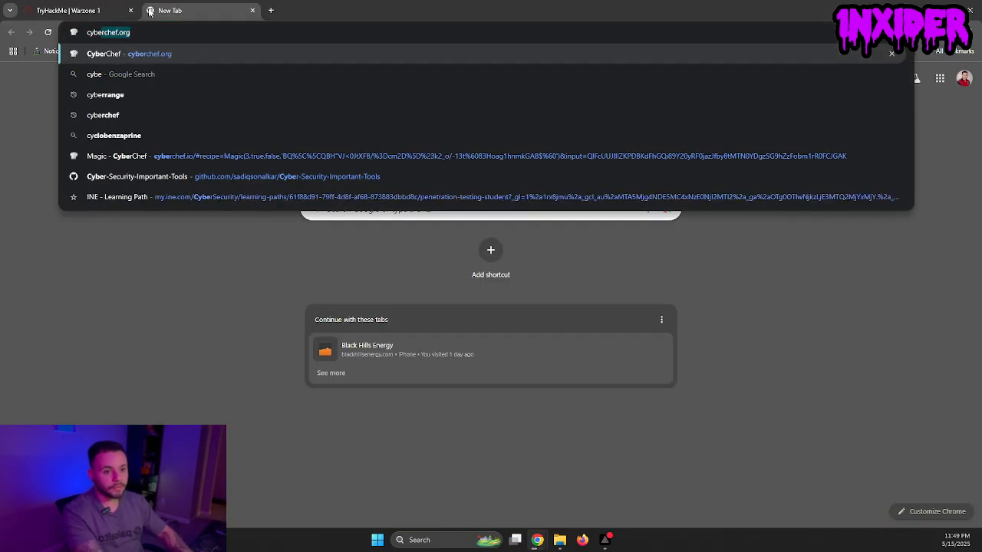
{"action": "type", "text": "r"}
{"action": "key", "text": "Return"}
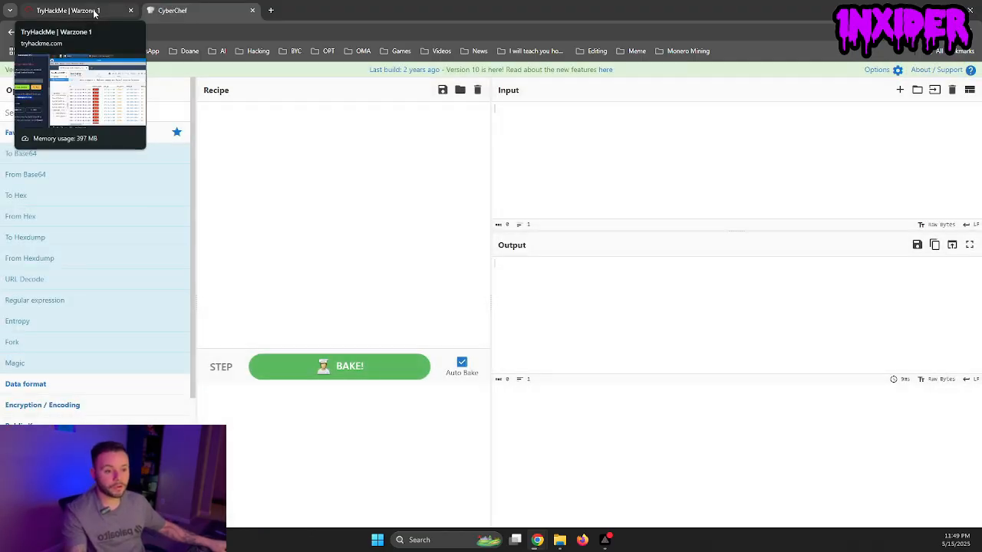
{"action": "left_click", "coordinate": [83, 108]}
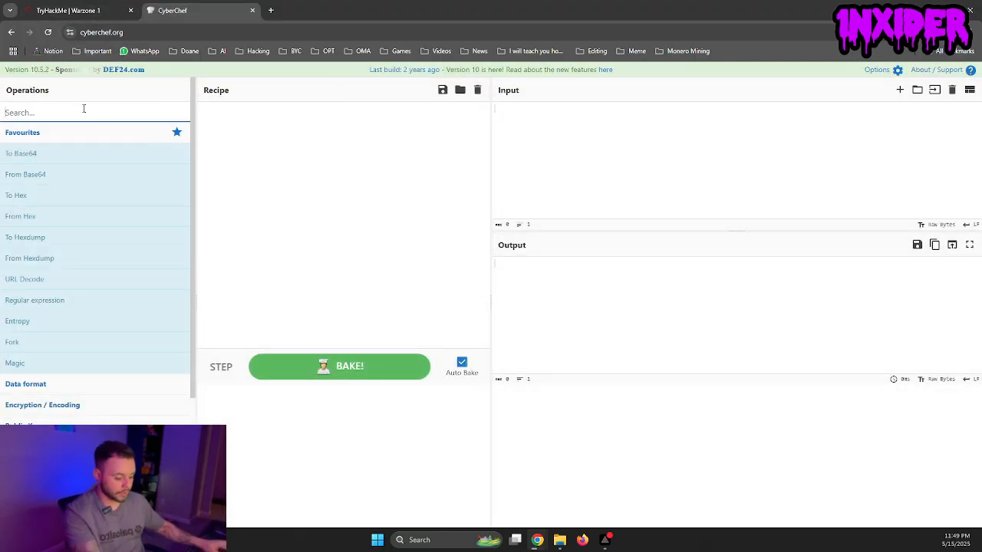
{"action": "type", "text": "defn"}
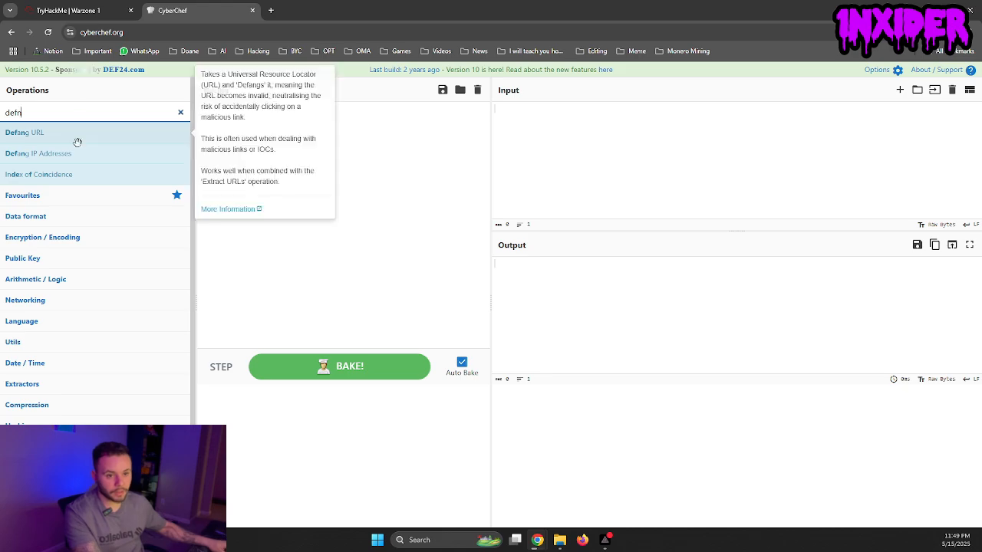
{"action": "left_click_drag", "start_coordinate": [77, 156], "coordinate": [317, 166]}
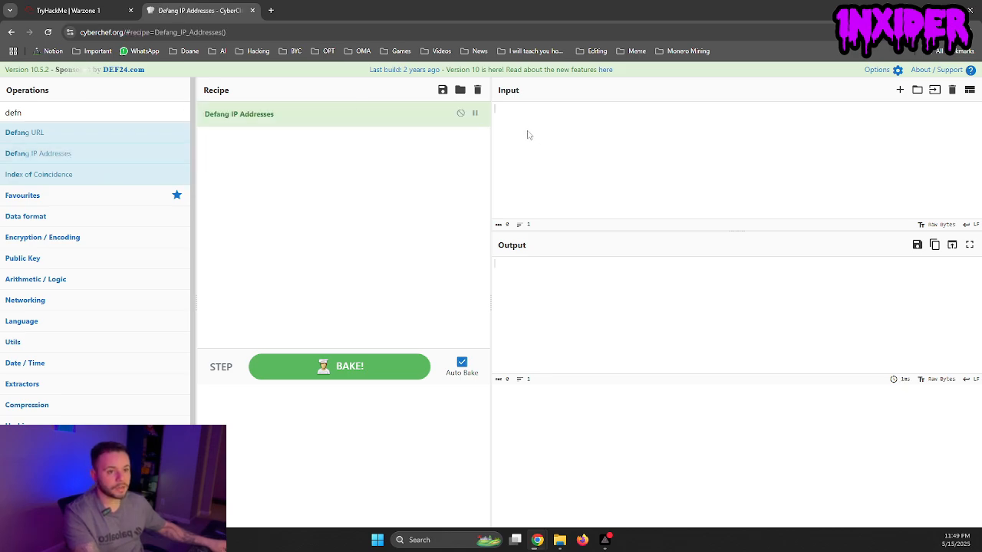
- Paste 172.16.1.102 into CyberChef's input and select the defanged output 172[.]16[.]1[.]102
{"action": "left_click", "coordinate": [52, 10]}
{"action": "left_click_drag", "start_coordinate": [136, 368], "coordinate": [24, 363]}
{"action": "key", "text": "ctrl+c"}
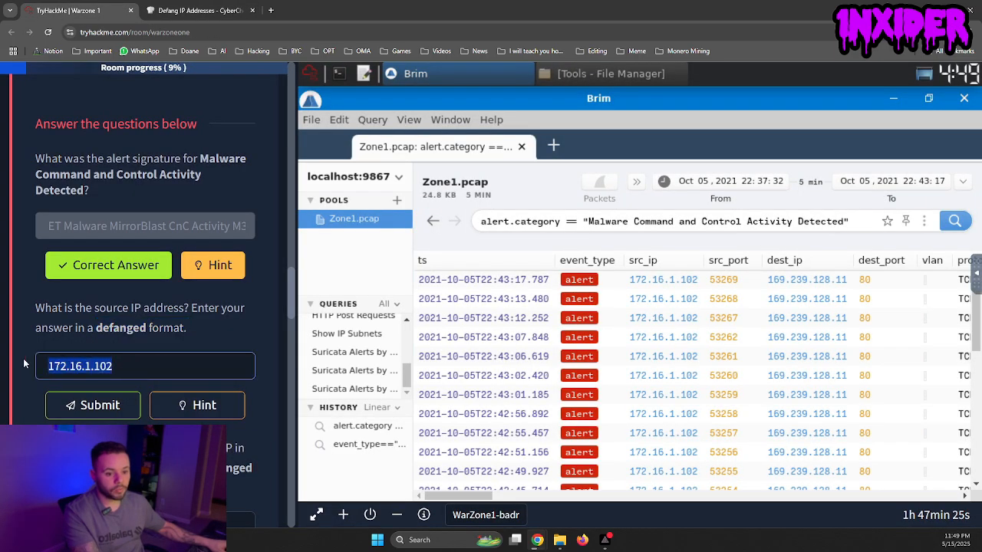
{"action": "left_click", "coordinate": [196, 11]}
{"action": "key", "text": "ctrl+v"}
{"action": "left_click", "coordinate": [52, 10]}
{"action": "scroll", "coordinate": [116, 349], "scroll_direction": "down", "scroll_amount": 1}
{"action": "scroll", "coordinate": [117, 349], "scroll_direction": "down", "scroll_amount": 1}
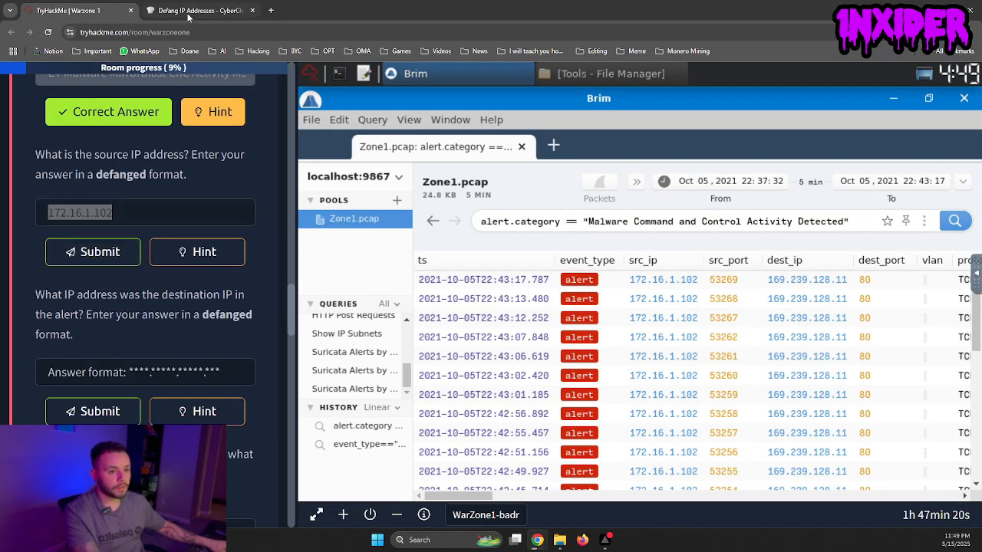
{"action": "left_click", "coordinate": [193, 11]}
{"action": "key", "text": "ctrl+plus"}
{"action": "key", "text": "ctrl+plus"}
{"action": "key", "text": "ctrl+plus"}
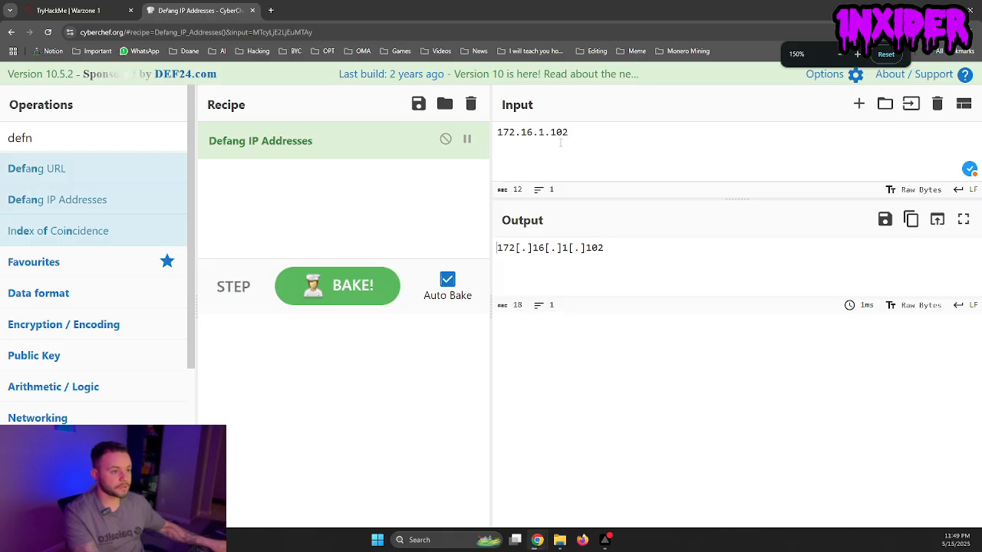
{"action": "left_click_drag", "start_coordinate": [608, 247], "coordinate": [495, 252]}
{"action": "key", "text": "ctrl+c"}
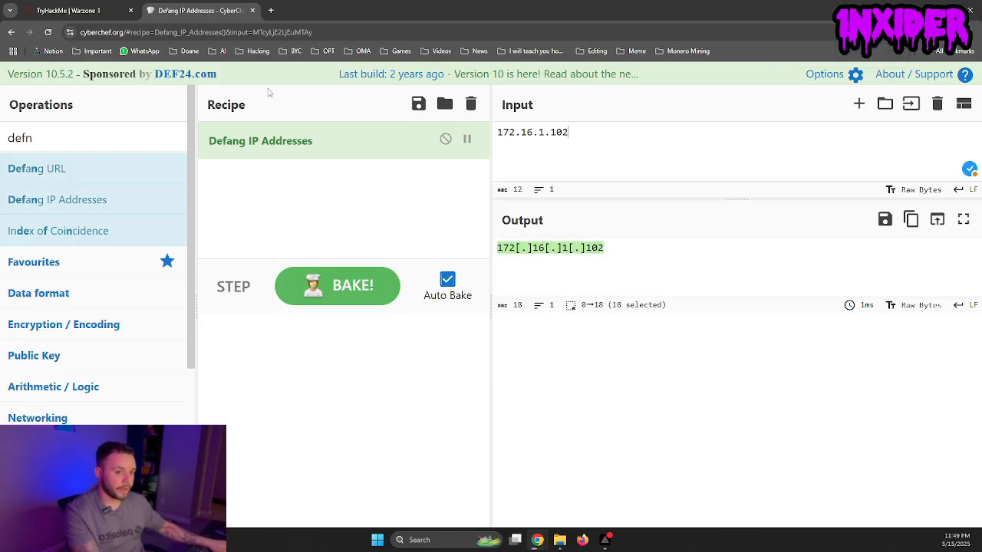
{"action": "left_click", "coordinate": [79, 10]}
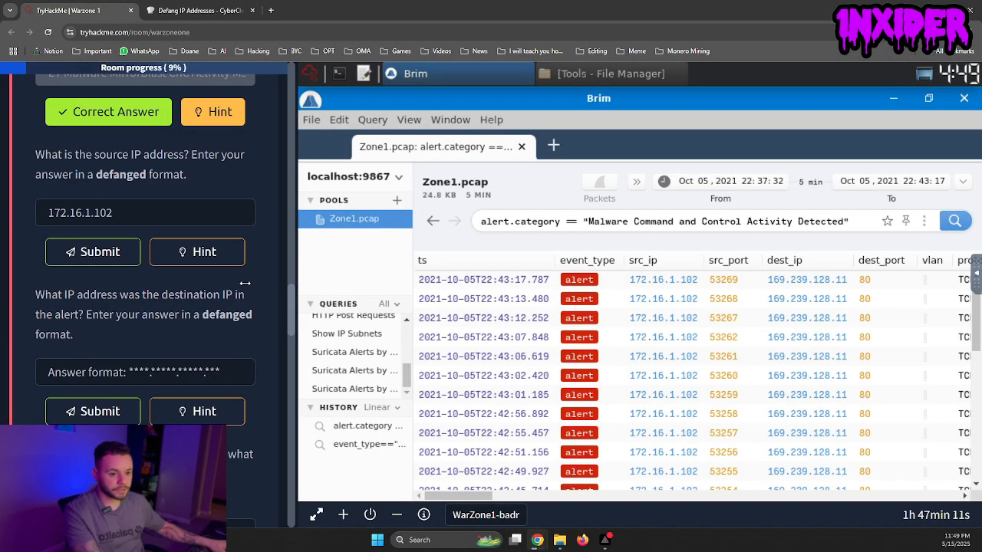
- Replace the source IP answer with the defanged 172[.]16[.]1[.]102 and submit it
{"action": "triple_click", "coordinate": [133, 221]}
{"action": "key", "text": "ctrl+v"}
{"action": "left_click", "coordinate": [123, 244]}
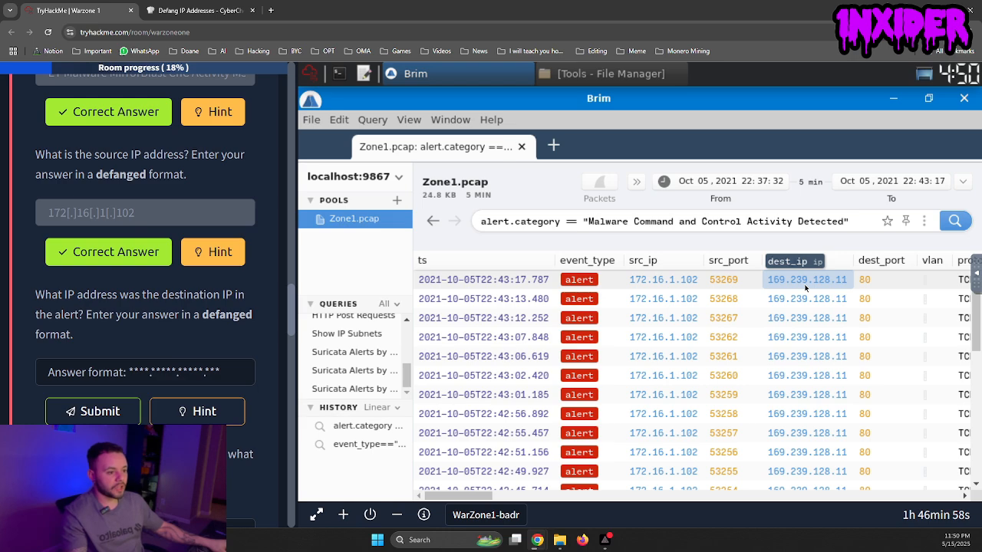
{"action": "scroll", "coordinate": [221, 321], "scroll_direction": "down", "scroll_amount": 1}
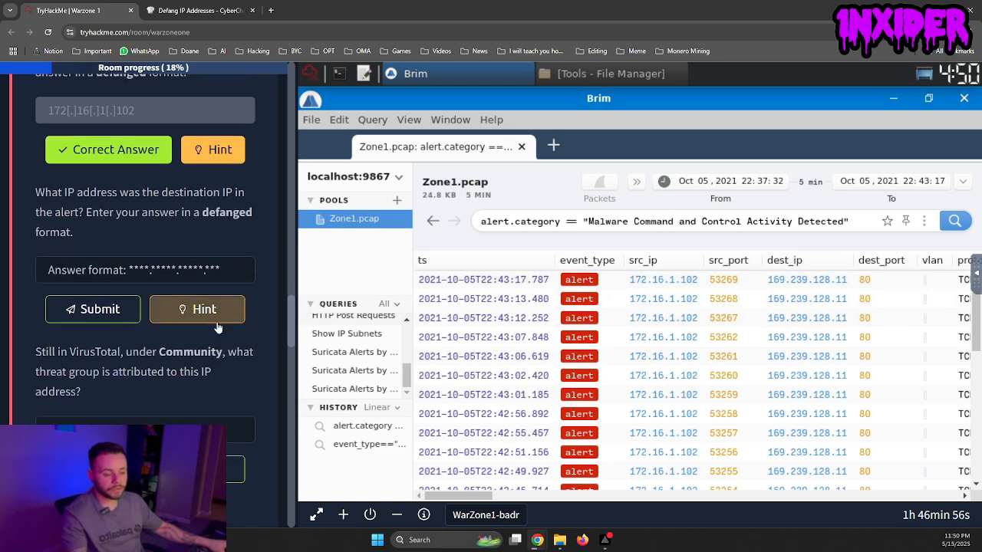
- Copy destination IP 169.239.128.11 from Brim and defang it in CyberChef
{"action": "right_click", "coordinate": [825, 282]}
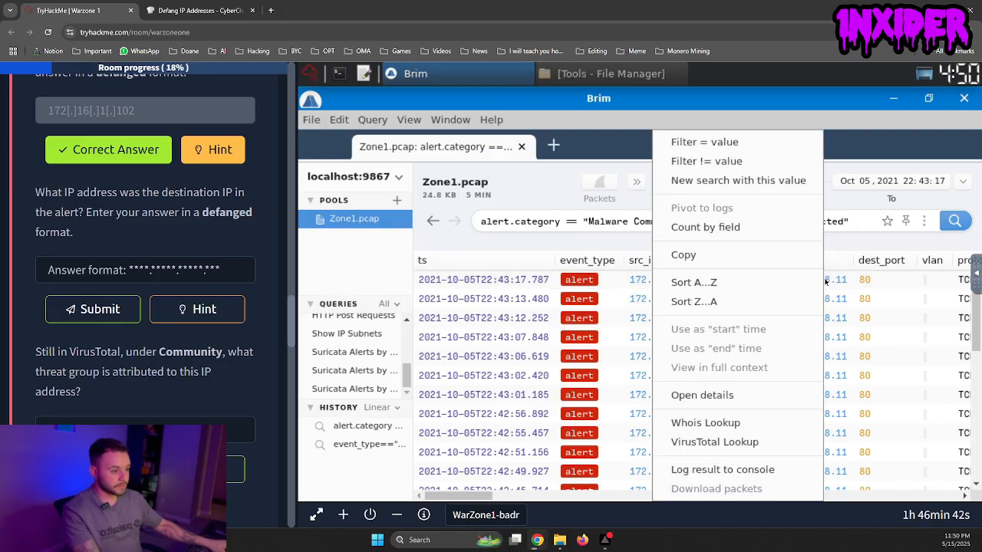
{"action": "left_click", "coordinate": [718, 258]}
{"action": "left_click", "coordinate": [207, 10]}
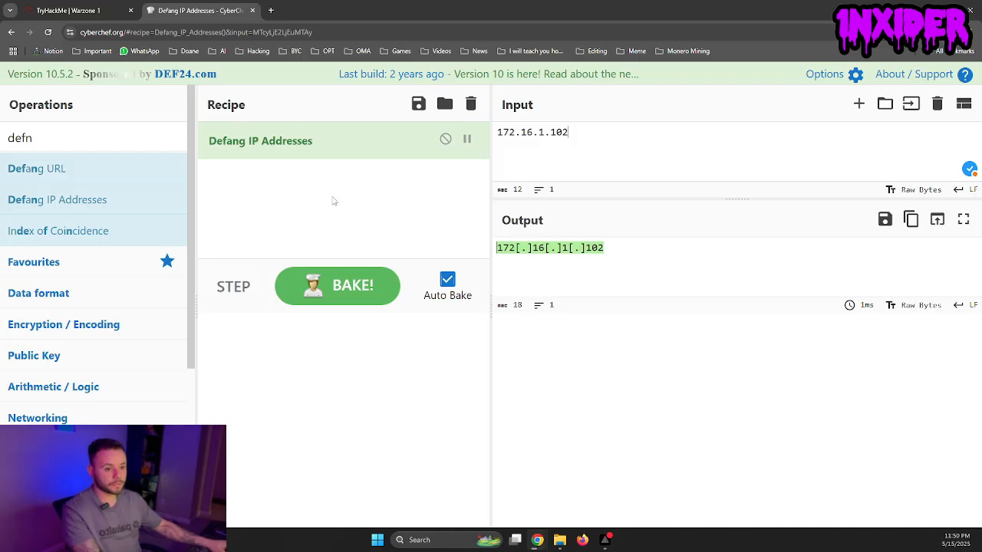
{"action": "left_click", "coordinate": [594, 135]}
{"action": "key", "text": "ctrl+a"}
{"action": "key", "text": "ctrl+v"}
{"action": "left_click_drag", "start_coordinate": [626, 246], "coordinate": [495, 247]}
- Submit the defanged 169[.]239[.]128[.]11 as the destination IP answer in TryHackMe
{"action": "left_click", "coordinate": [65, 10]}
{"action": "left_click", "coordinate": [126, 268]}
{"action": "key", "text": "ctrl+v"}
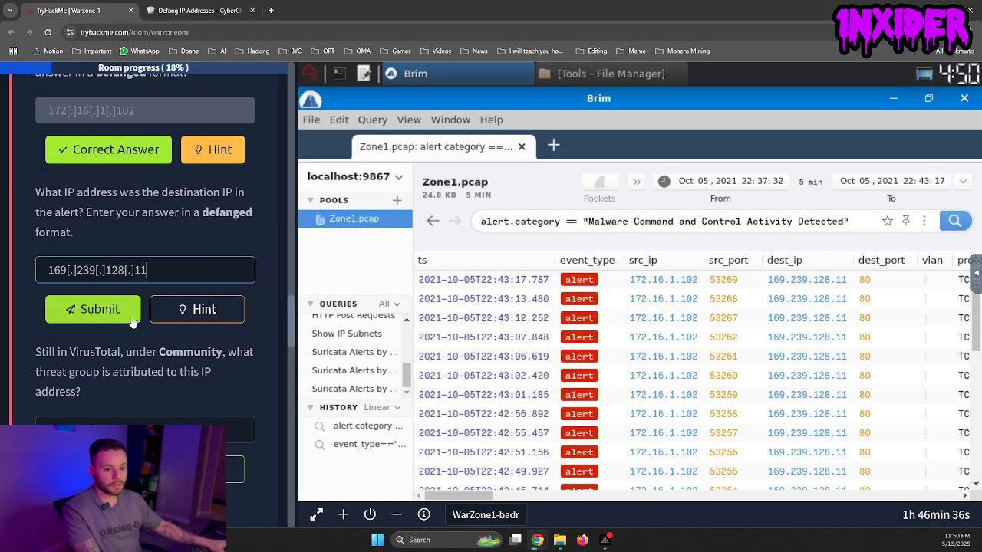
{"action": "left_click", "coordinate": [125, 310]}
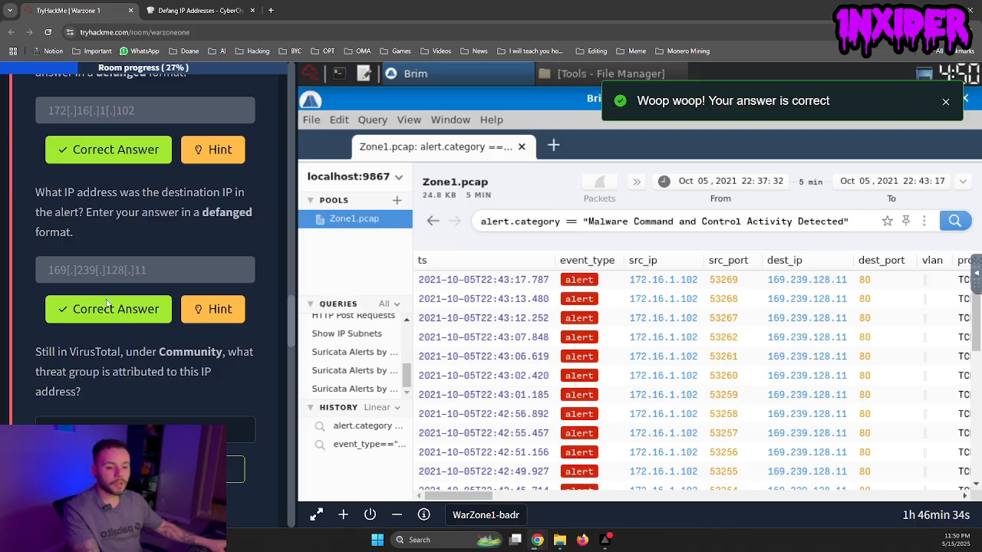
{"action": "scroll", "coordinate": [117, 297], "scroll_direction": "down", "scroll_amount": 2}
{"action": "scroll", "coordinate": [117, 303], "scroll_direction": "down", "scroll_amount": 2}
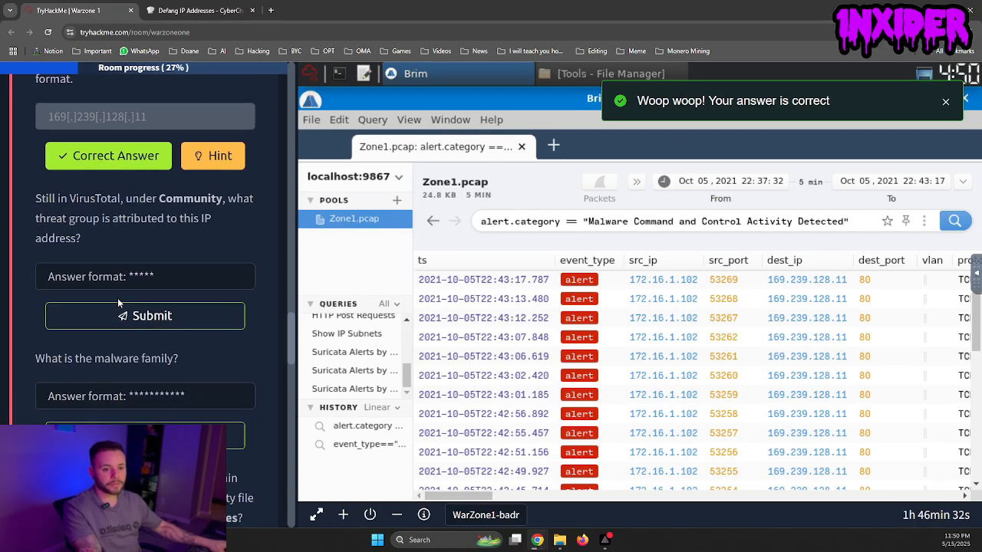
{"action": "scroll", "coordinate": [76, 213], "scroll_direction": "up", "scroll_amount": 1}
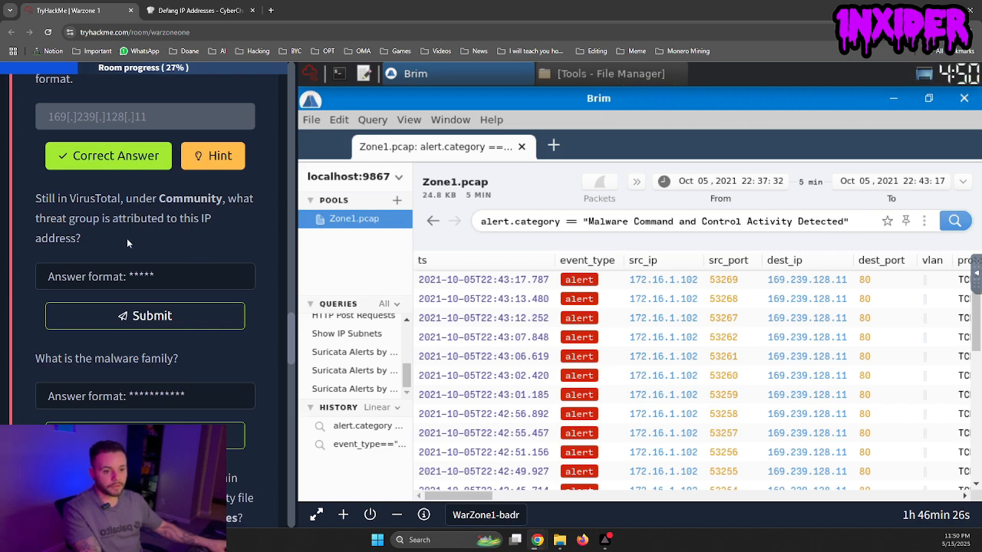
{"action": "scroll", "coordinate": [126, 237], "scroll_direction": "up", "scroll_amount": 3}
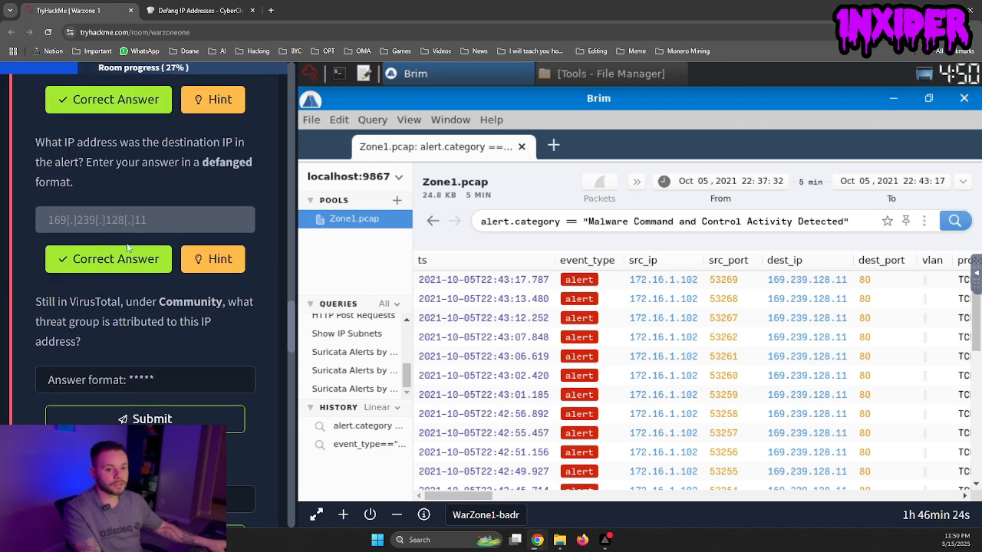
{"action": "scroll", "coordinate": [120, 261], "scroll_direction": "down", "scroll_amount": 2}
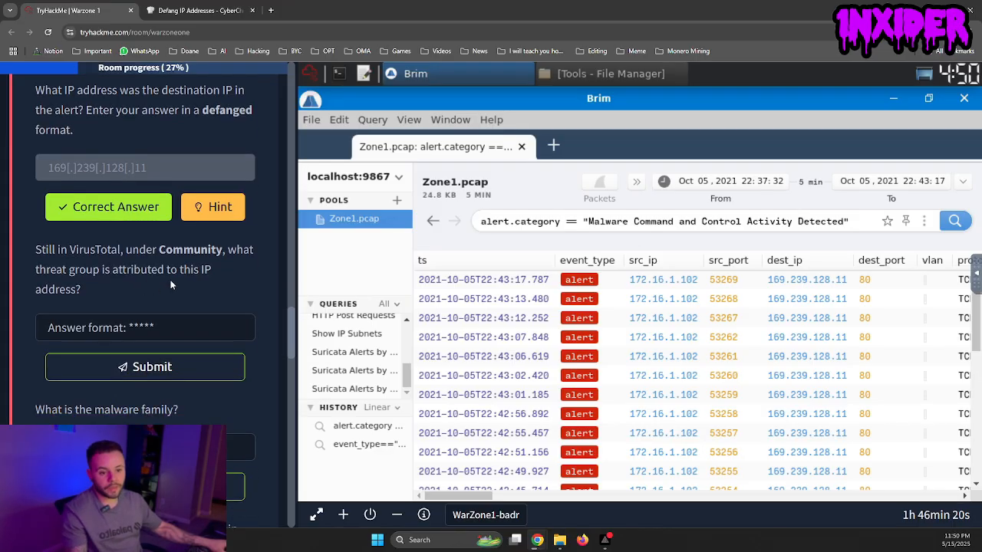
{"action": "scroll", "coordinate": [165, 280], "scroll_direction": "up", "scroll_amount": 4}
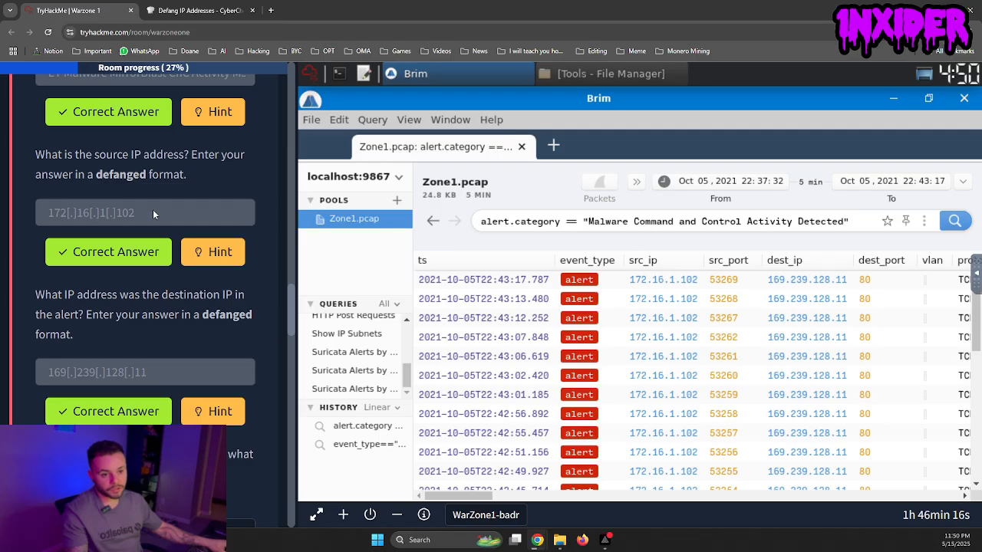
{"action": "right_click", "coordinate": [667, 278]}
{"action": "left_click", "coordinate": [704, 262]}
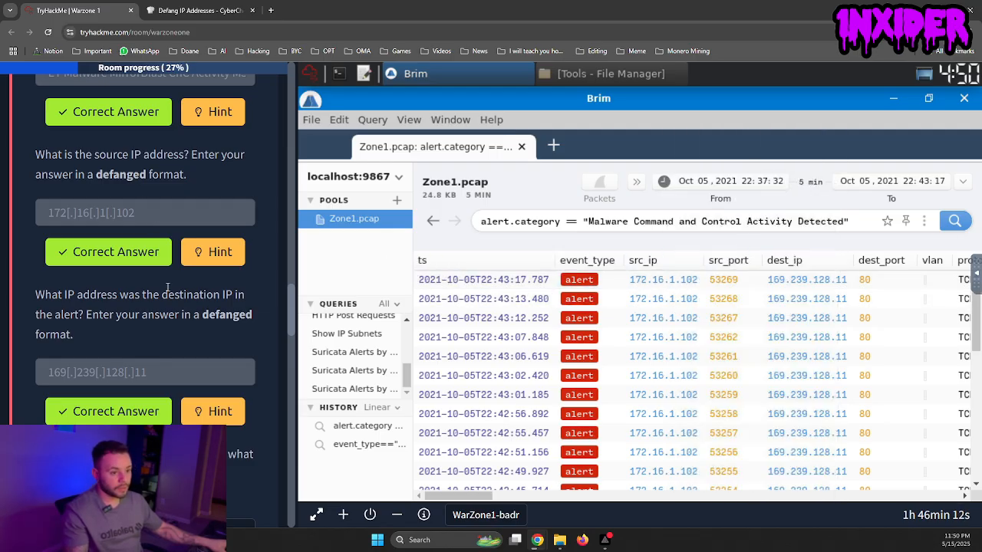
{"action": "scroll", "coordinate": [144, 301], "scroll_direction": "down", "scroll_amount": 5}
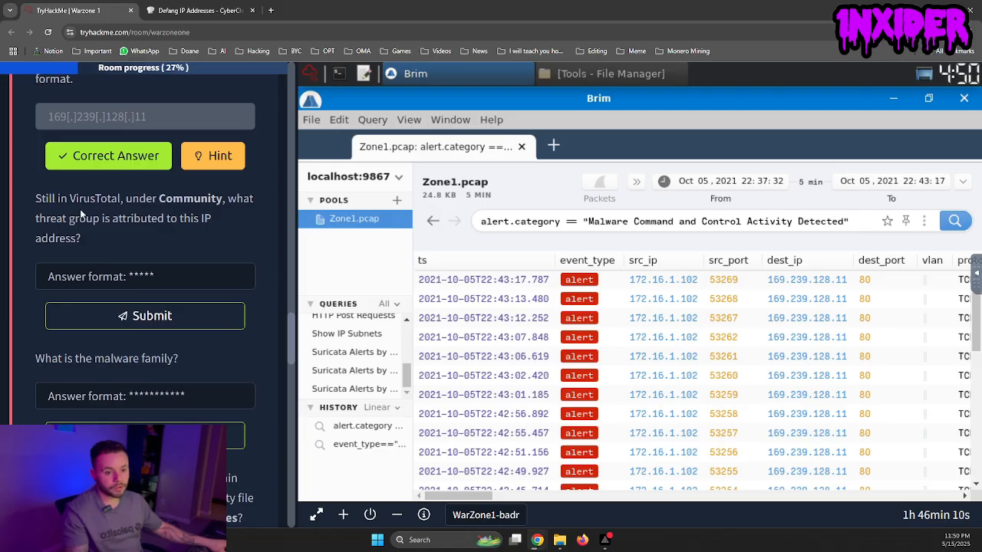
{"action": "left_click", "coordinate": [271, 9]}
- Look up source IP 172.16.1.102 on virustotal.com
{"action": "type", "text": "virustotal.com"}
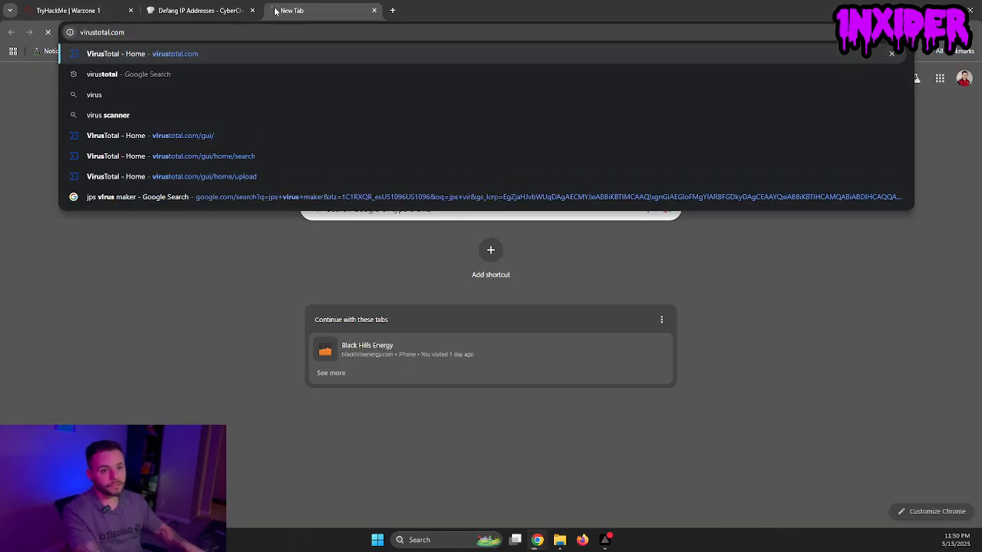
{"action": "key", "text": "Return"}
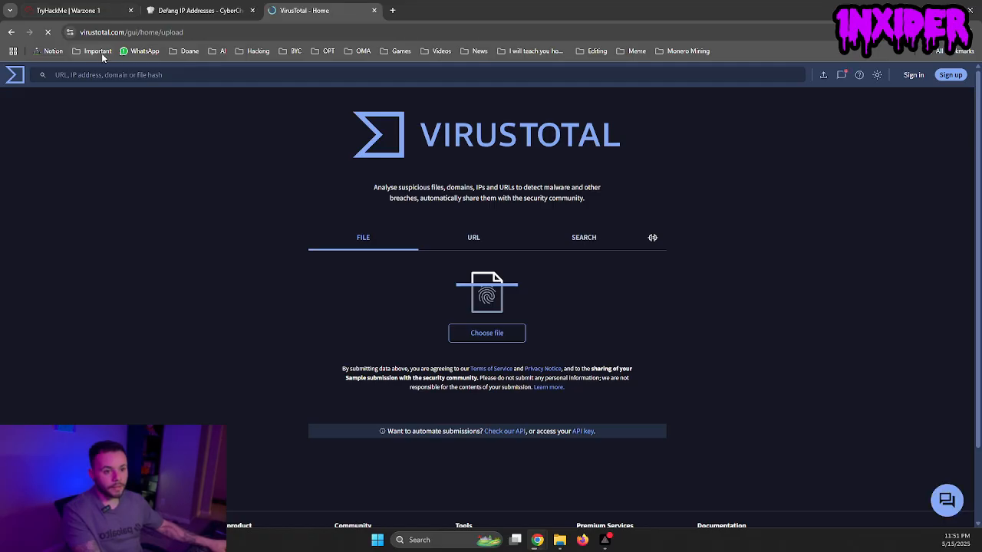
{"action": "key", "text": "ctrl+v"}
{"action": "key", "text": "Return"}
{"action": "key", "text": "ctrl+plus"}
{"action": "key", "text": "ctrl+plus"}
{"action": "key", "text": "ctrl+plus"}
{"action": "key", "text": "ctrl+plus"}
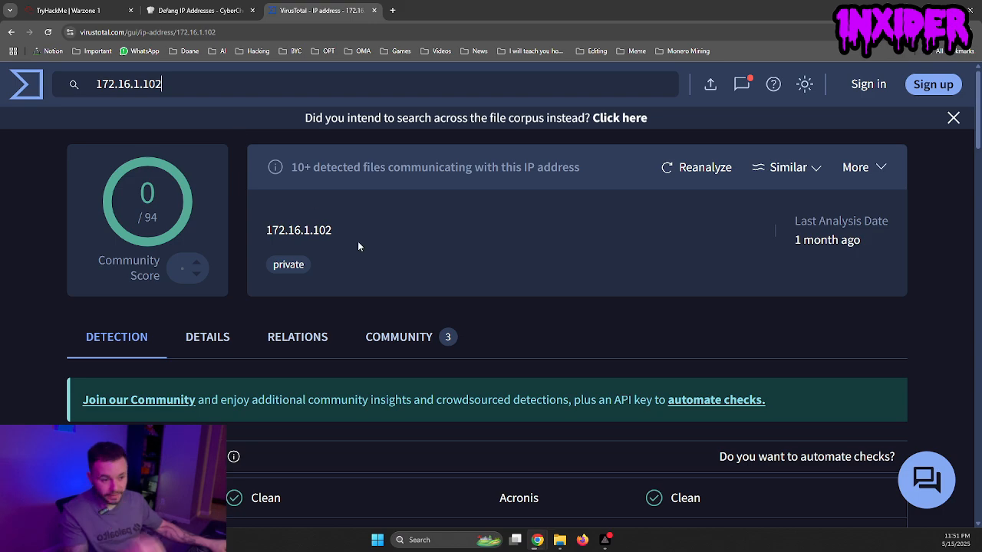
{"action": "key", "text": "ctrl+minus"}
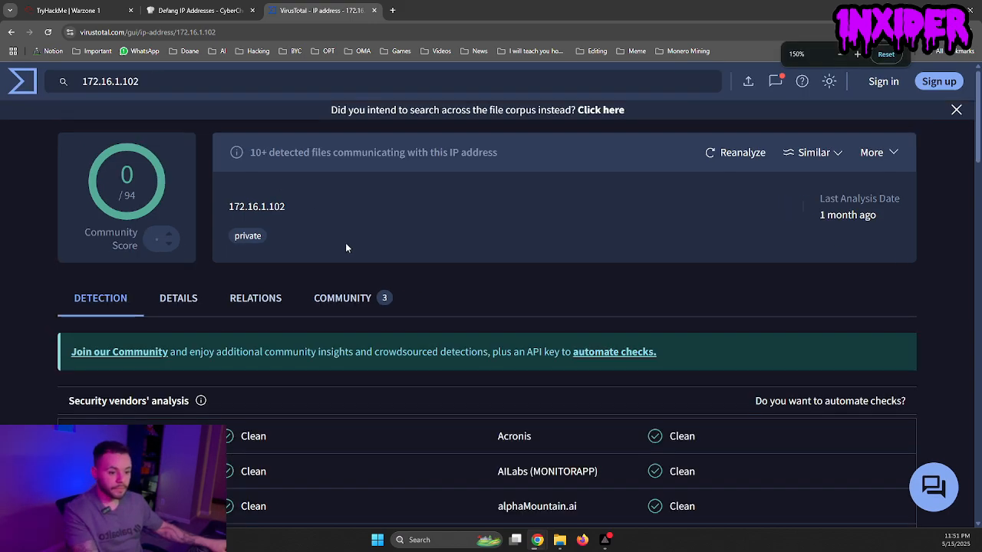
- Show the IP's community section, listing three graphs and no comments
{"action": "left_click", "coordinate": [263, 296]}
{"action": "left_click", "coordinate": [338, 298]}
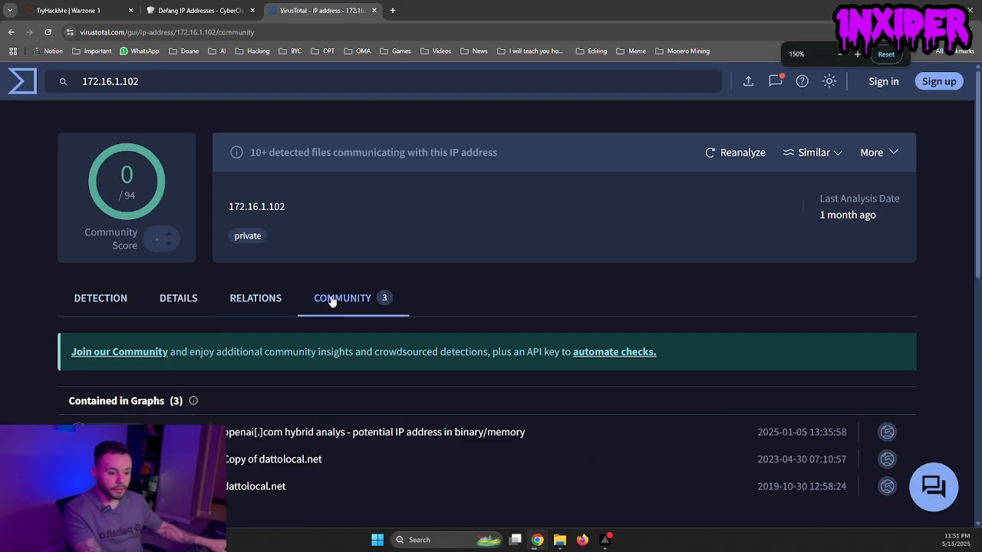
{"action": "scroll", "coordinate": [331, 302], "scroll_direction": "down", "scroll_amount": 1}
{"action": "scroll", "coordinate": [331, 301], "scroll_direction": "down", "scroll_amount": 3}
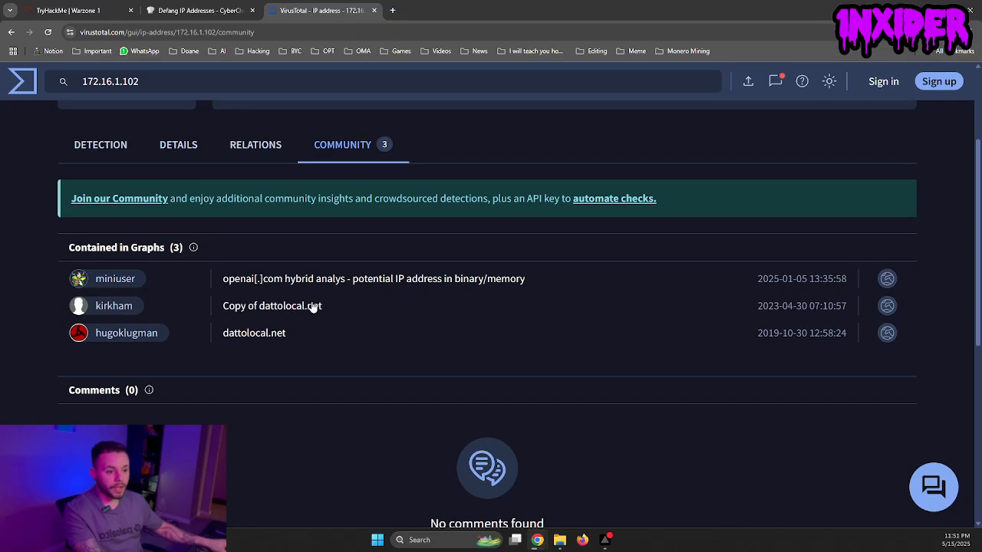
{"action": "scroll", "coordinate": [322, 303], "scroll_direction": "up", "scroll_amount": 1}
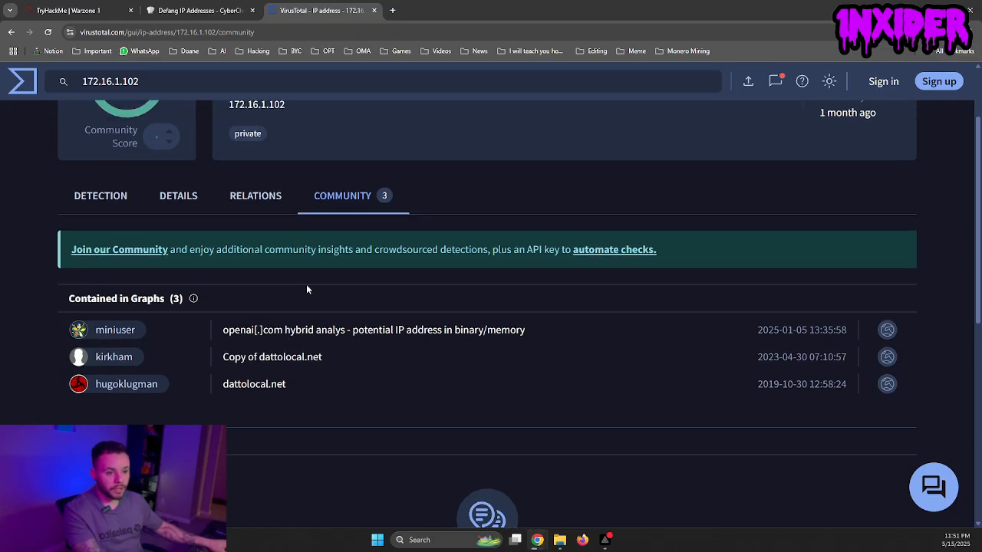
{"action": "scroll", "coordinate": [303, 285], "scroll_direction": "down", "scroll_amount": 2}
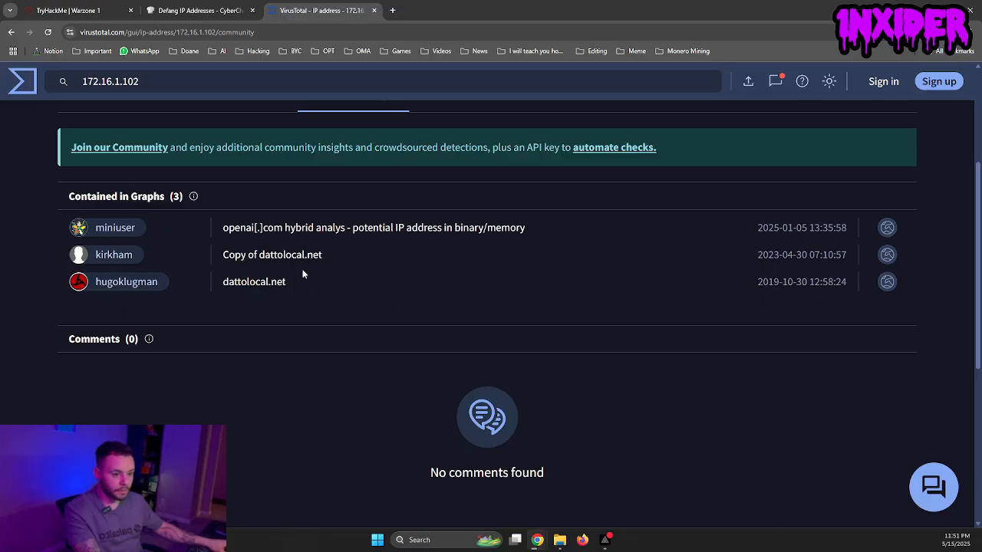
{"action": "scroll", "coordinate": [257, 290], "scroll_direction": "up", "scroll_amount": 3}
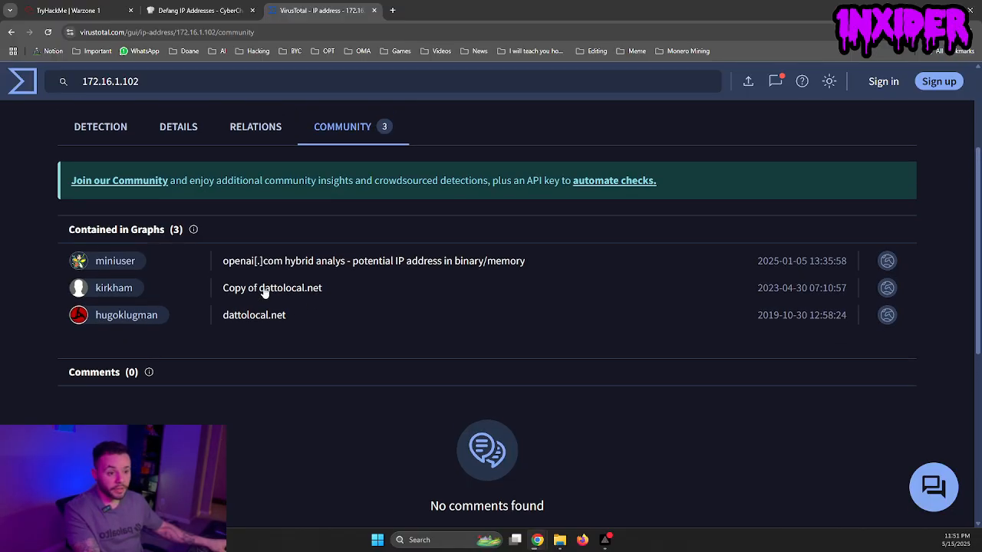
- Review the vendor detection results on the 172.16.1.102 VirusTotal report
{"action": "left_click", "coordinate": [159, 10]}
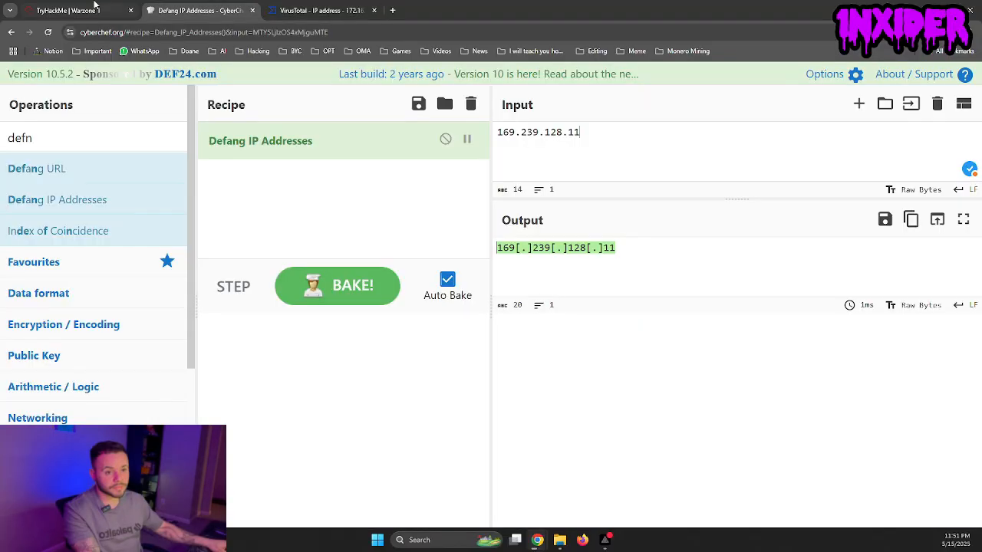
{"action": "left_click", "coordinate": [67, 10]}
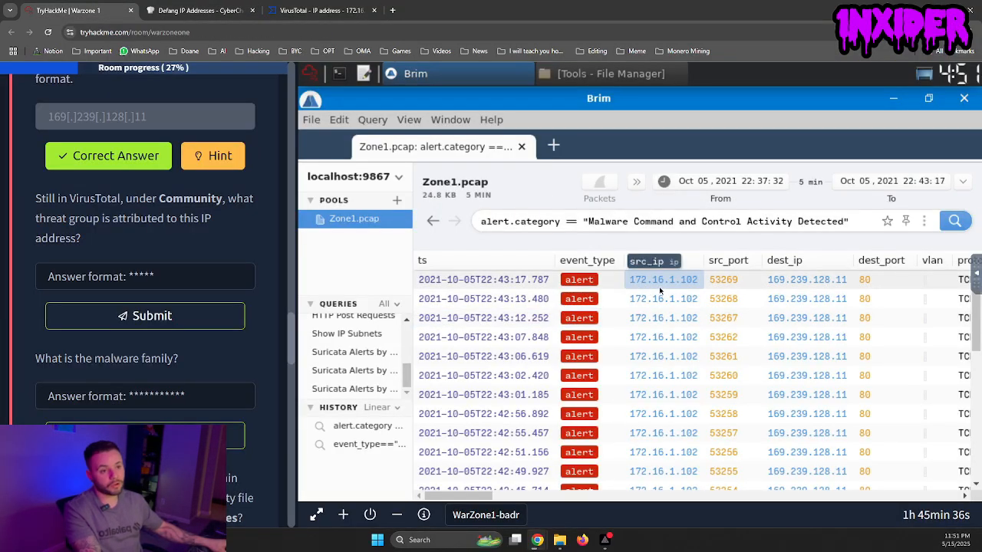
{"action": "left_click", "coordinate": [318, 10]}
{"action": "scroll", "coordinate": [166, 207], "scroll_direction": "up", "scroll_amount": 1}
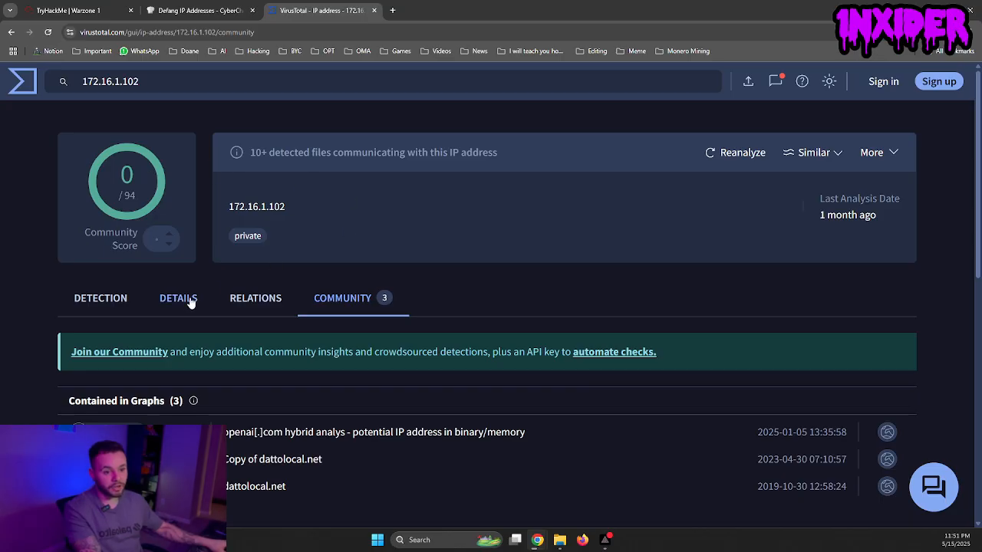
{"action": "scroll", "coordinate": [192, 293], "scroll_direction": "down", "scroll_amount": 2}
{"action": "left_click", "coordinate": [96, 206]}
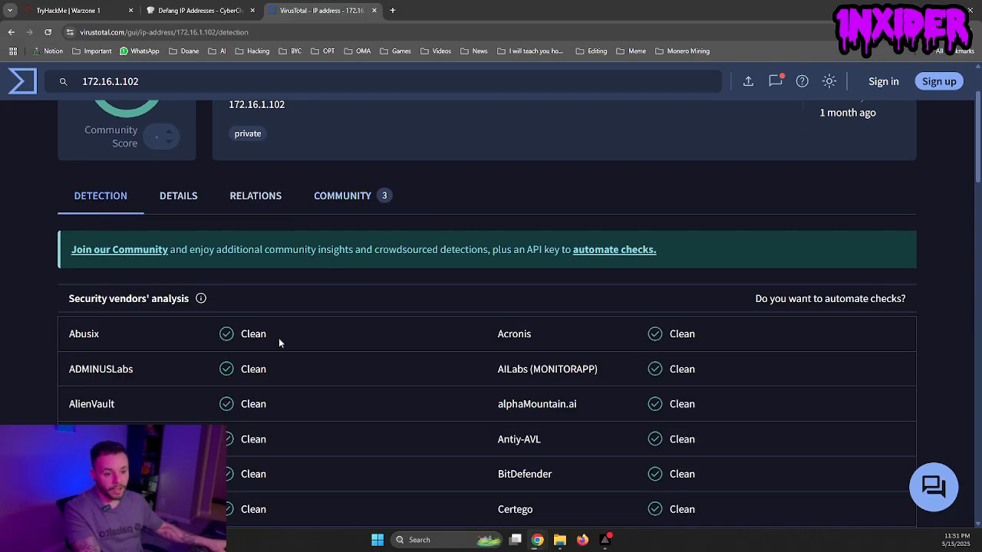
- Copy 169.239.128.11 from Brim and search it in VirusTotal, showing 11/94 malicious detections
{"action": "left_click", "coordinate": [68, 10]}
{"action": "right_click", "coordinate": [785, 277]}
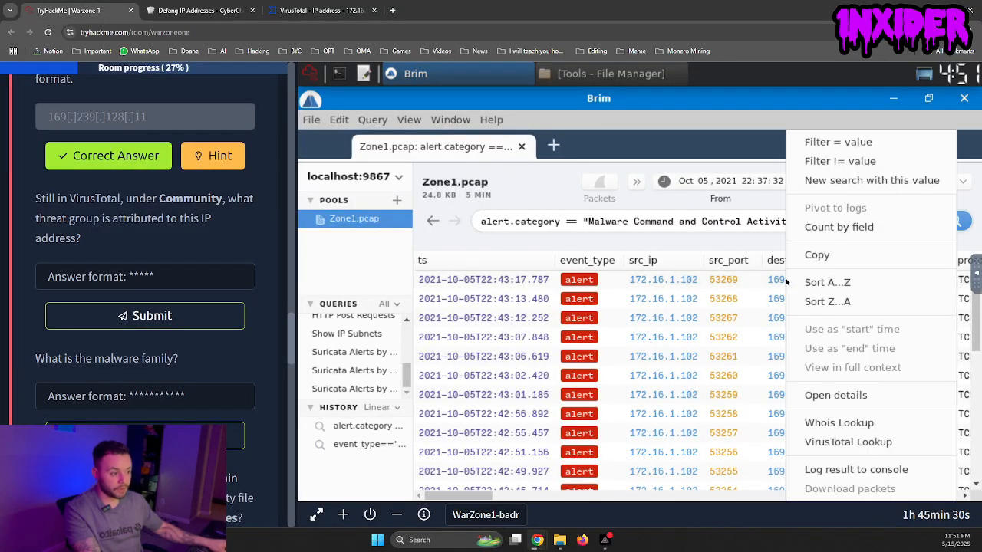
{"action": "left_click", "coordinate": [818, 254]}
{"action": "left_click", "coordinate": [280, 10]}
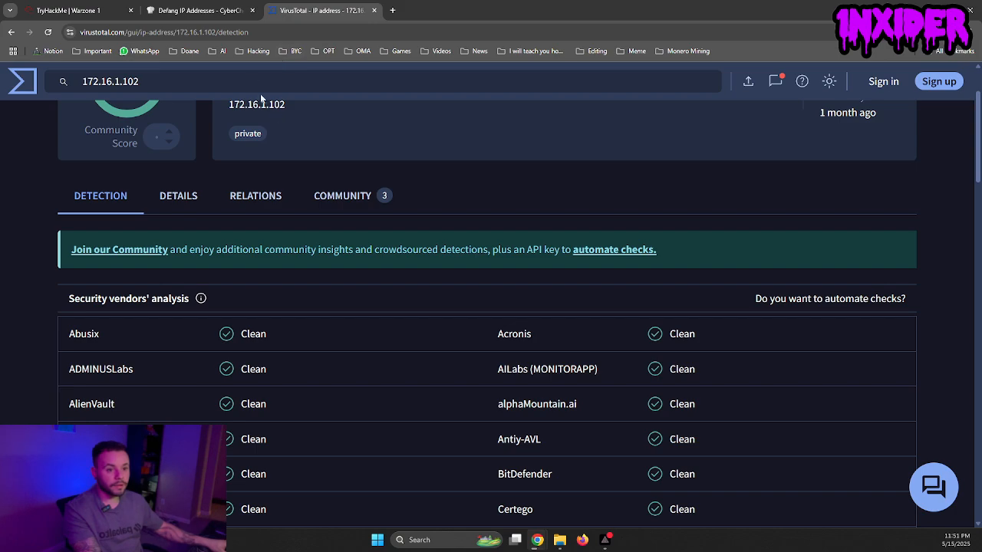
{"action": "left_click", "coordinate": [247, 73]}
{"action": "key", "text": "ctrl+v"}
{"action": "key", "text": "Return"}
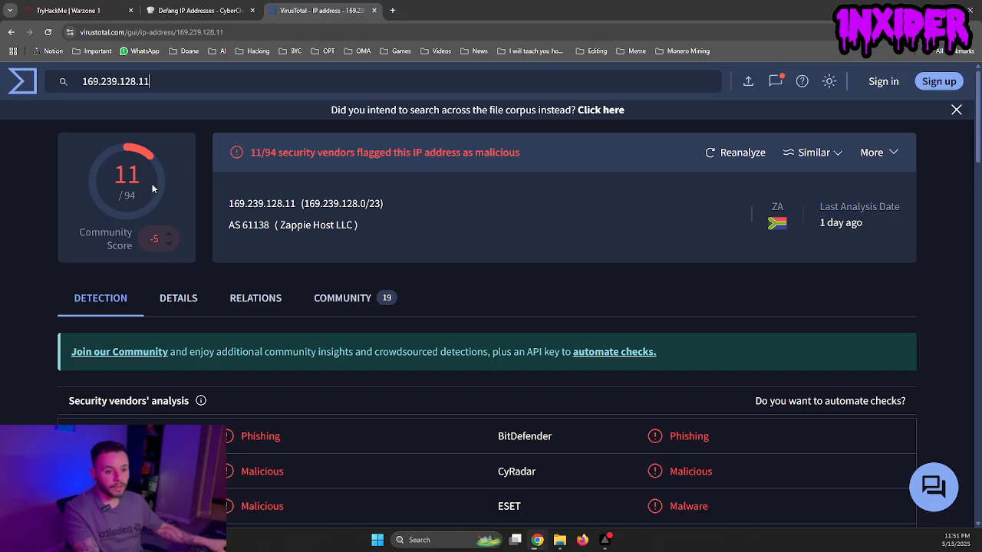
{"action": "scroll", "coordinate": [345, 390], "scroll_direction": "down", "scroll_amount": 3}
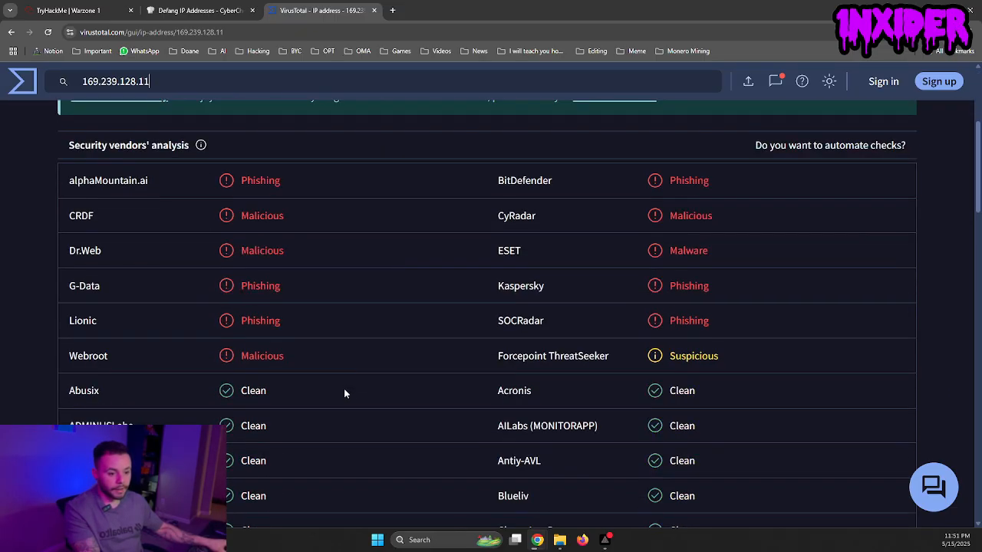
{"action": "scroll", "coordinate": [337, 387], "scroll_direction": "up", "scroll_amount": 3}
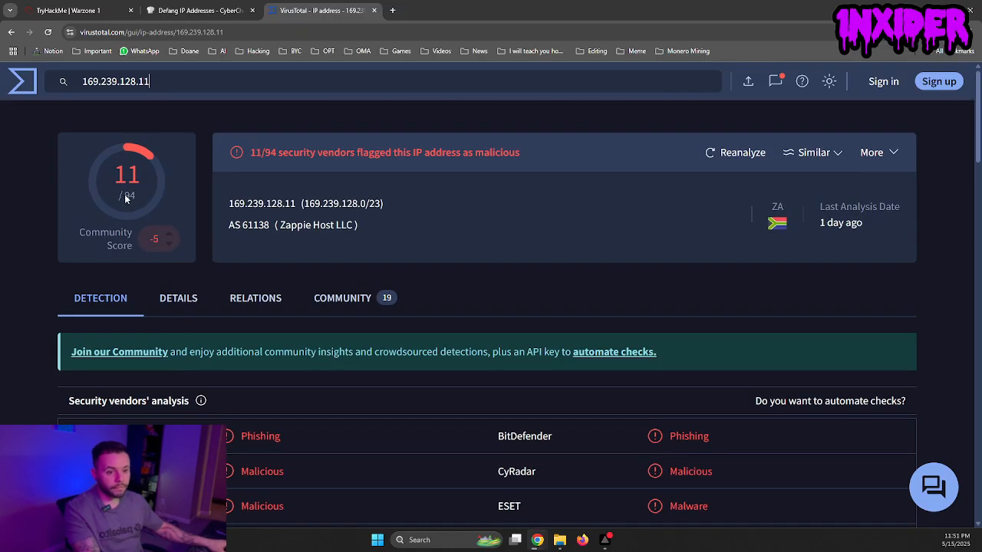
- Check the community graphs for 169.239.128.11 against the TryHackMe threat-group question
{"action": "left_click", "coordinate": [336, 304]}
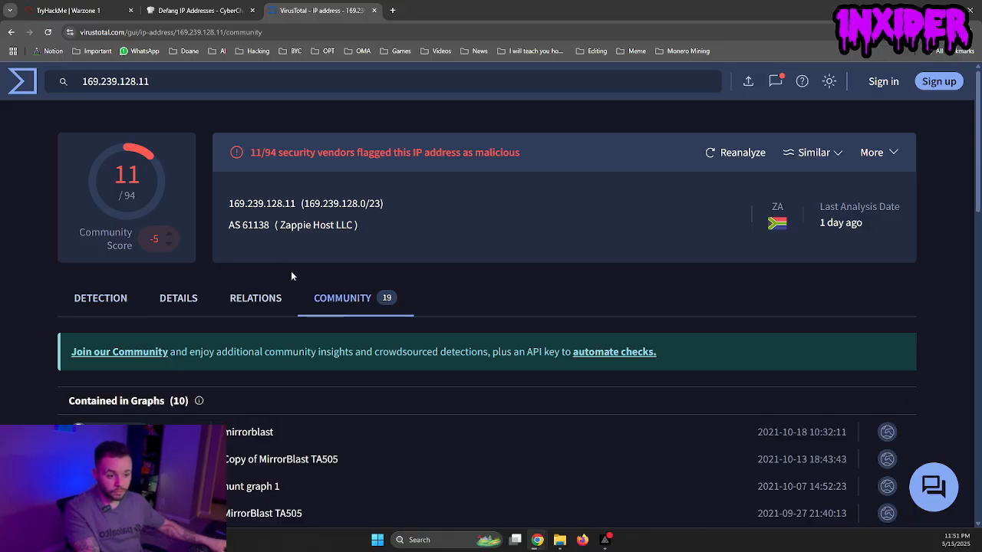
{"action": "scroll", "coordinate": [292, 272], "scroll_direction": "down", "scroll_amount": 2}
{"action": "scroll", "coordinate": [274, 294], "scroll_direction": "down", "scroll_amount": 1}
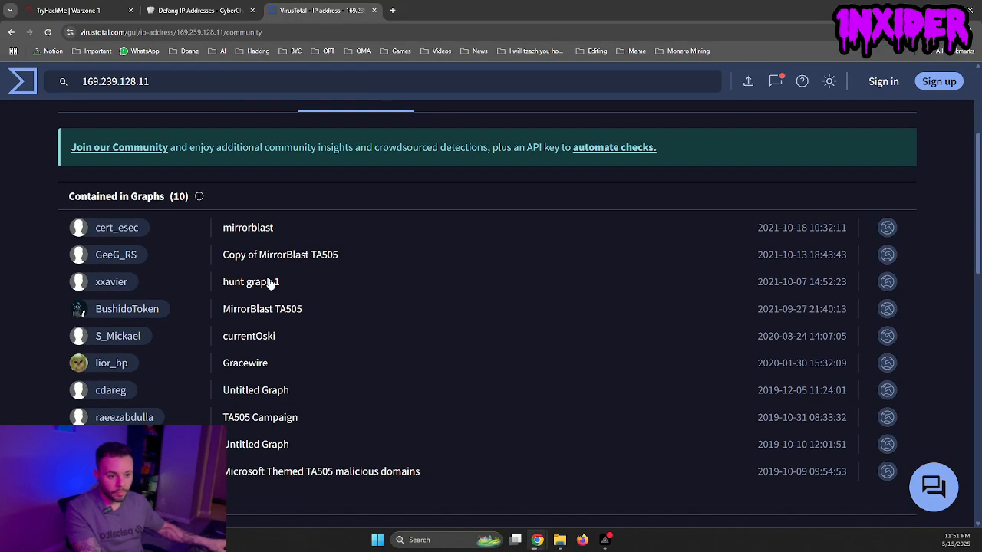
{"action": "left_click", "coordinate": [73, 10]}
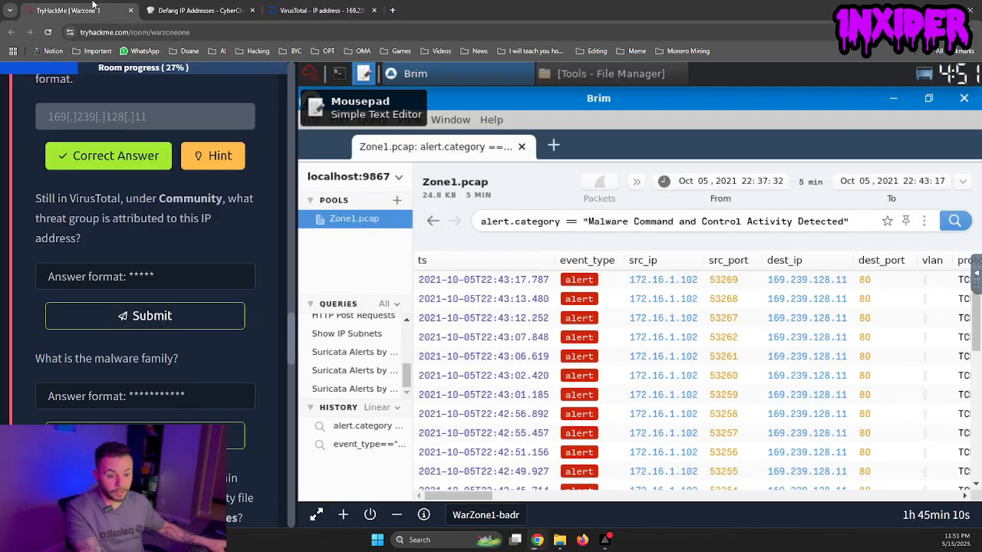
{"action": "left_click_drag", "start_coordinate": [109, 239], "coordinate": [35, 219]}
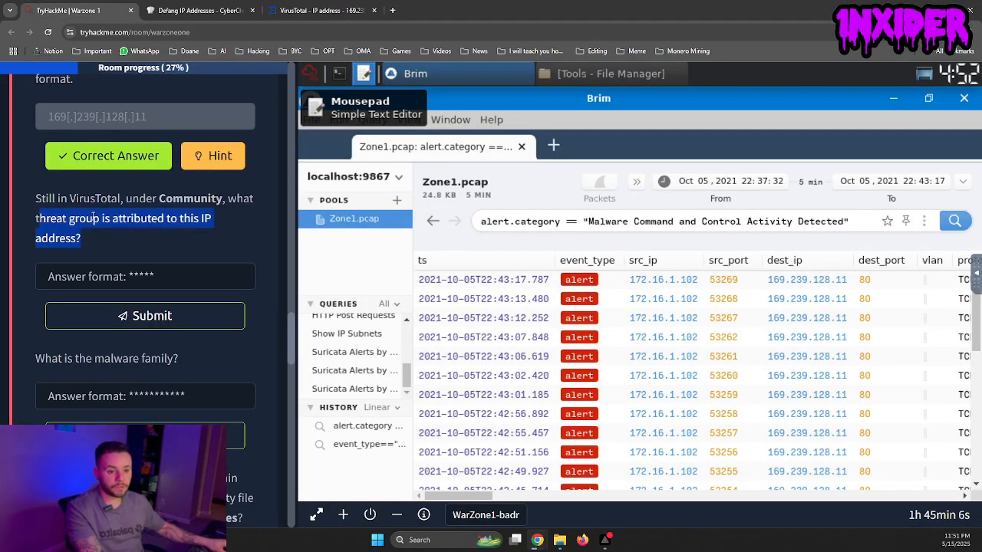
{"action": "left_click", "coordinate": [321, 10]}
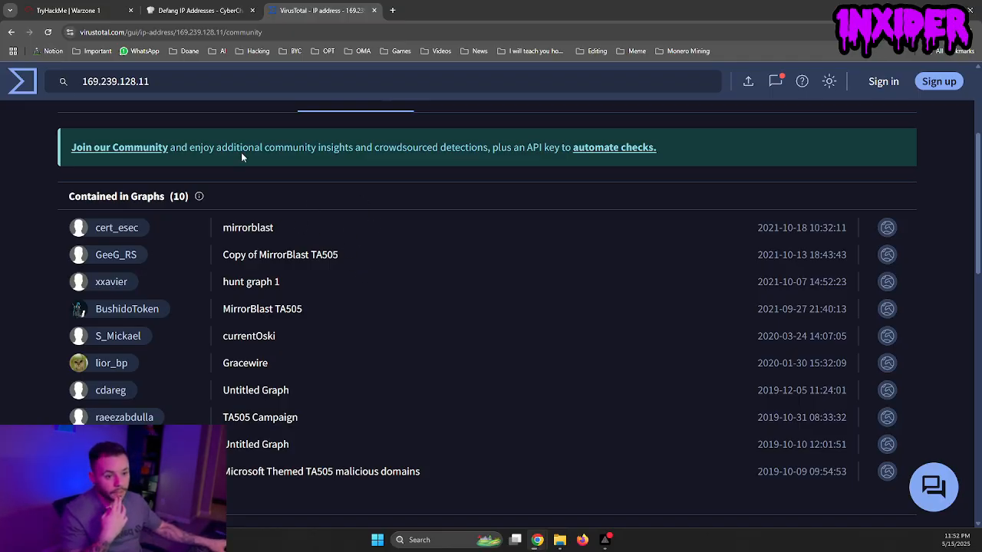
{"action": "left_click", "coordinate": [76, 10]}
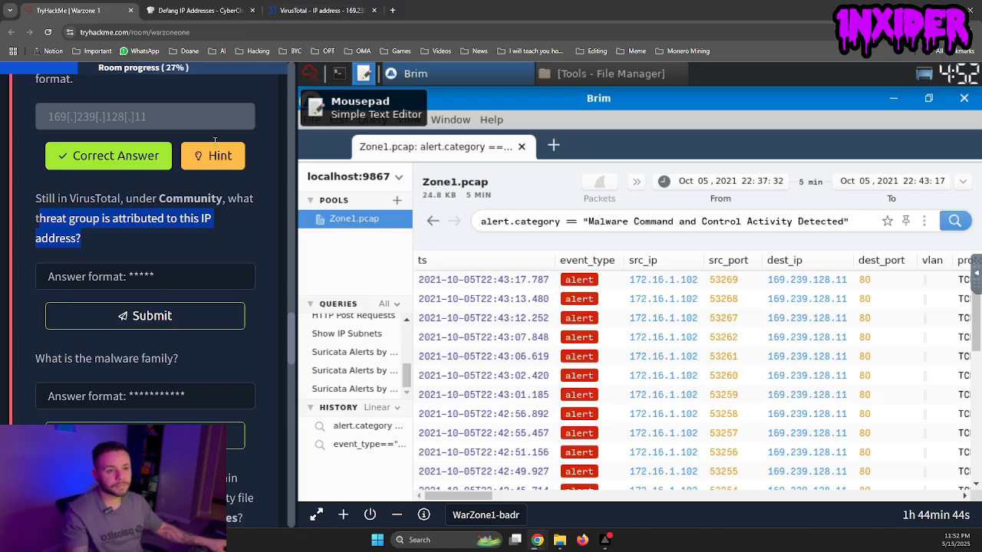
- Browse the IP's community graphs and preview the mirrorblast graph
{"action": "left_click", "coordinate": [291, 8]}
{"action": "scroll", "coordinate": [261, 267], "scroll_direction": "down", "scroll_amount": 1}
{"action": "scroll", "coordinate": [260, 269], "scroll_direction": "down", "scroll_amount": 4}
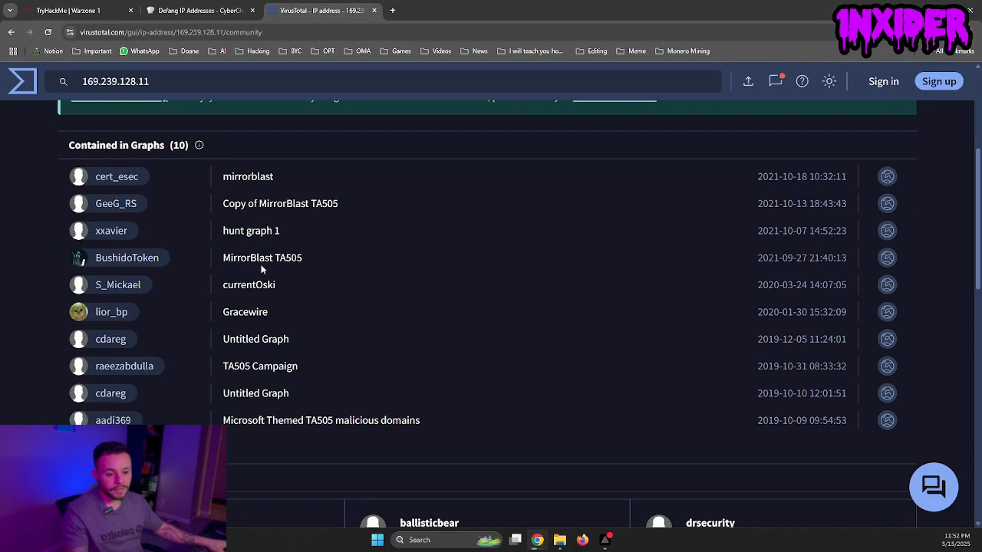
{"action": "scroll", "coordinate": [261, 269], "scroll_direction": "up", "scroll_amount": 5}
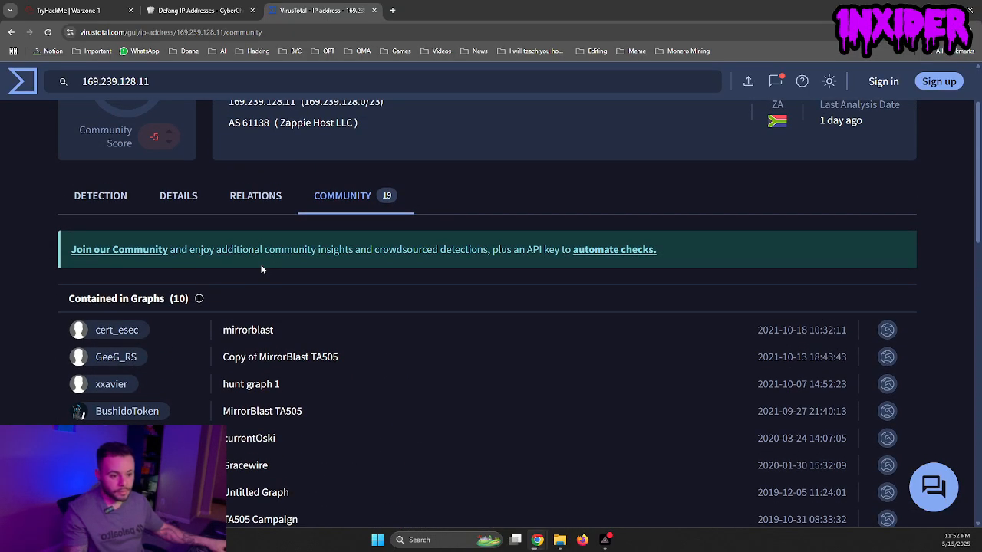
{"action": "scroll", "coordinate": [260, 270], "scroll_direction": "down", "scroll_amount": 1}
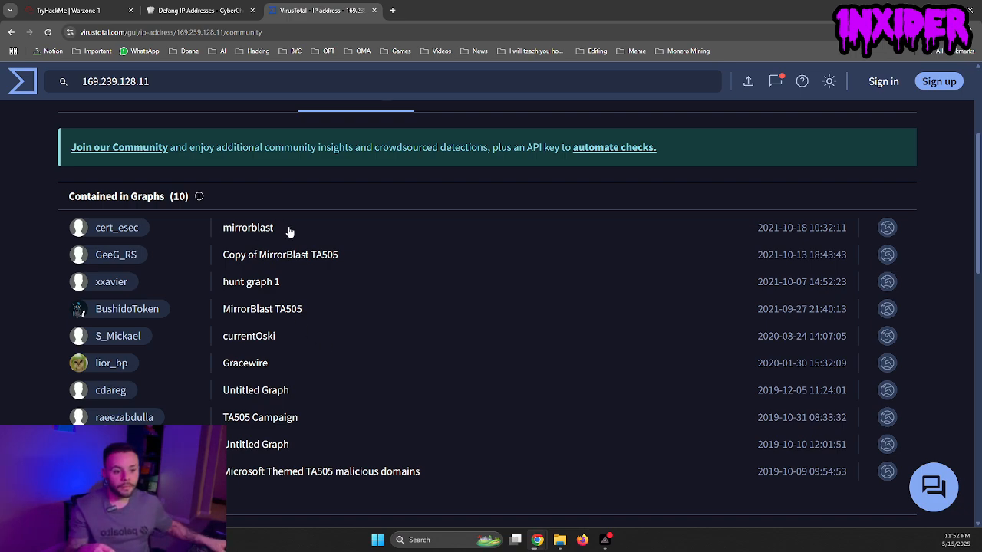
{"action": "left_click_drag", "start_coordinate": [289, 232], "coordinate": [223, 234]}
{"action": "left_click", "coordinate": [234, 229]}
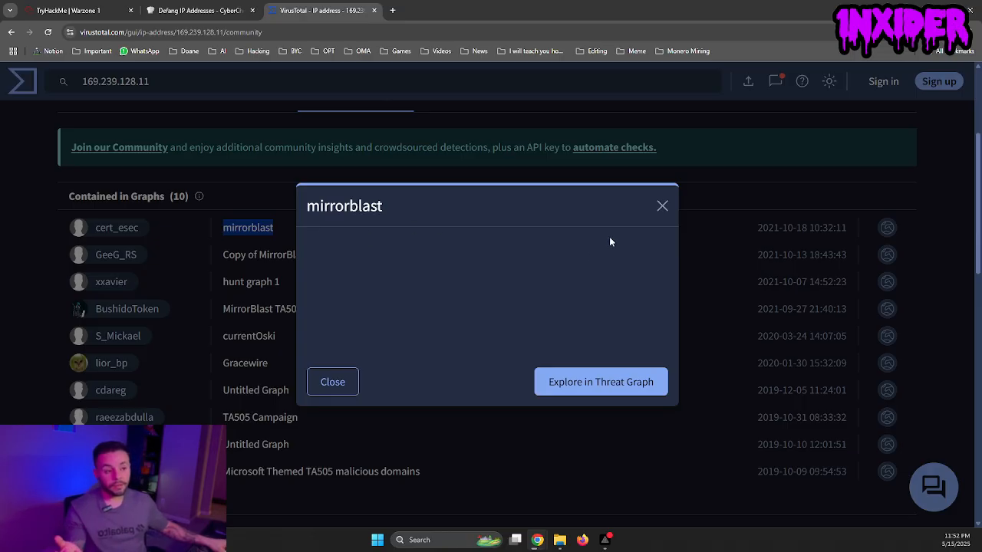
{"action": "left_click", "coordinate": [662, 205]}
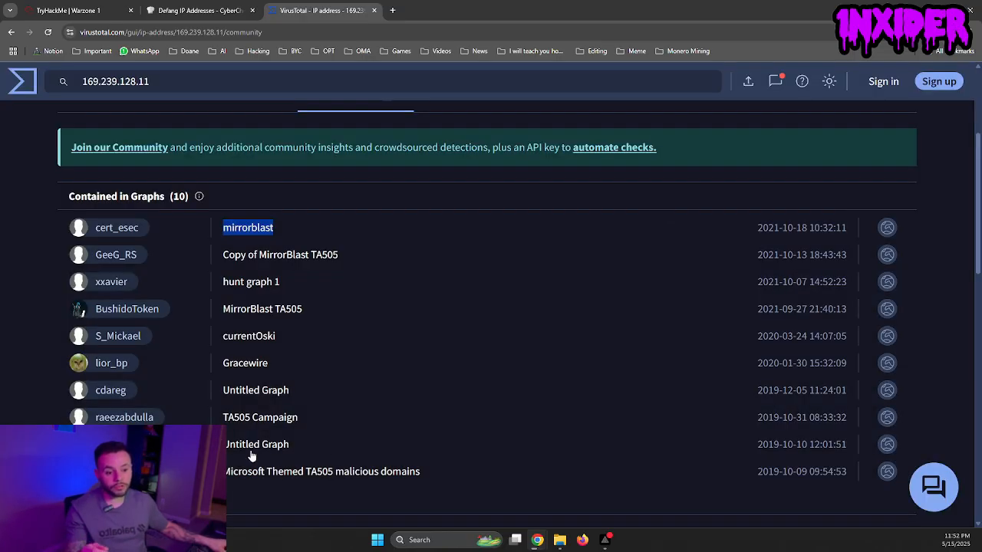
- Locate the TA505 Campaign graph and copy the name TA505
{"action": "left_click_drag", "start_coordinate": [223, 418], "coordinate": [253, 424]}
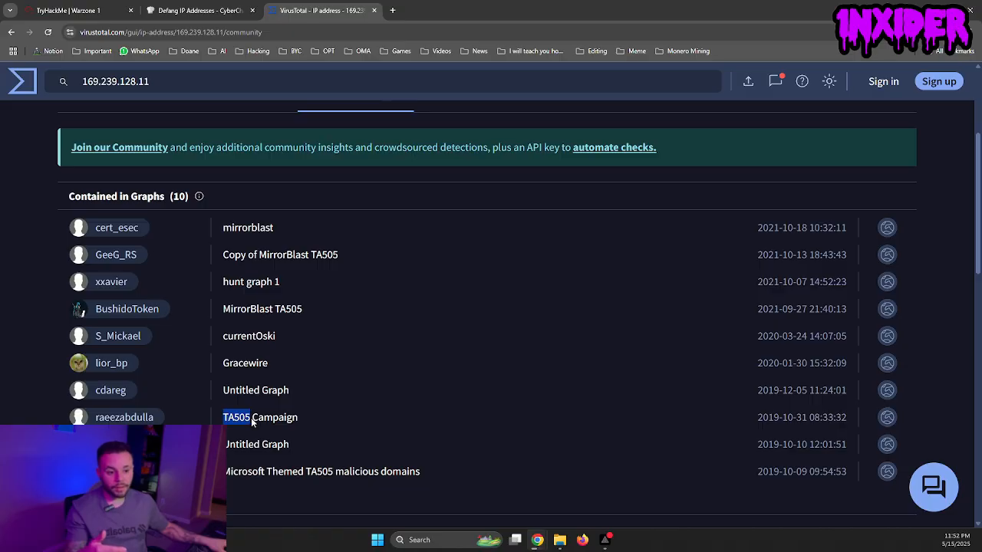
{"action": "left_click", "coordinate": [253, 422]}
{"action": "left_click", "coordinate": [322, 421]}
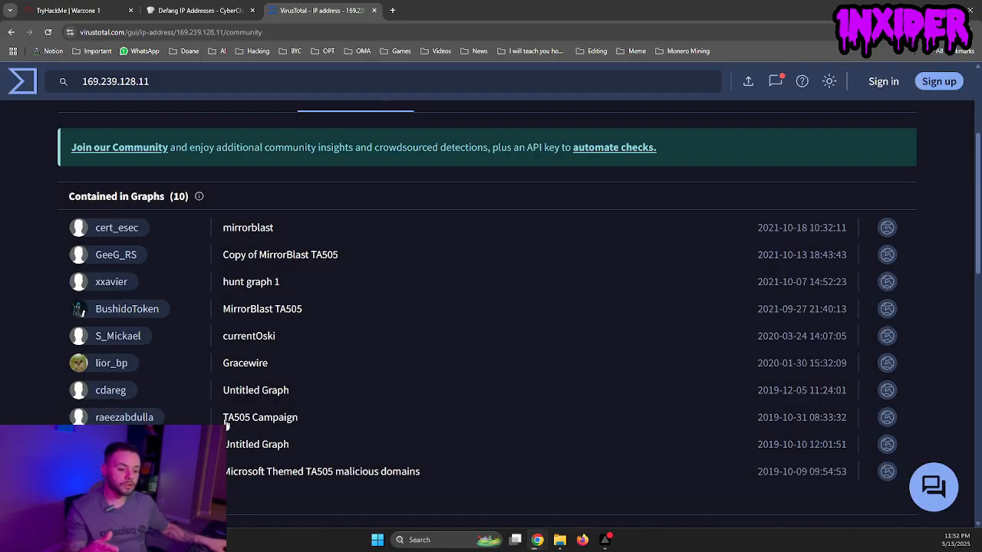
{"action": "left_click_drag", "start_coordinate": [218, 421], "coordinate": [249, 428]}
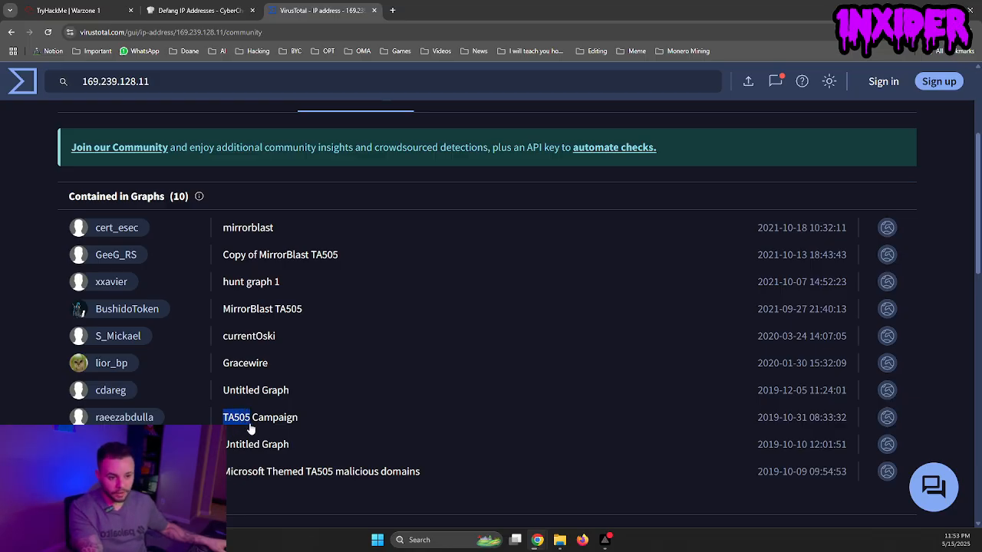
{"action": "left_click", "coordinate": [250, 428]}
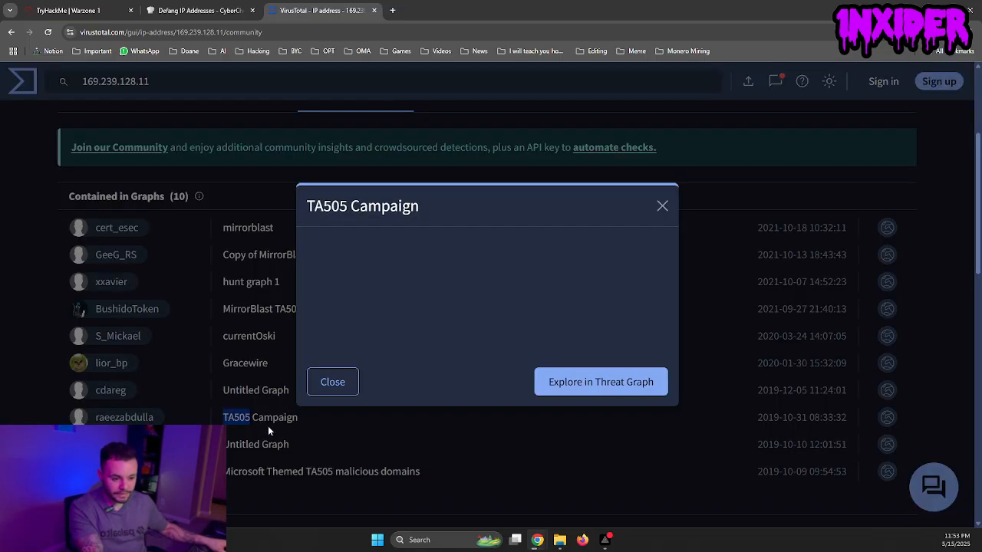
{"action": "left_click", "coordinate": [322, 440]}
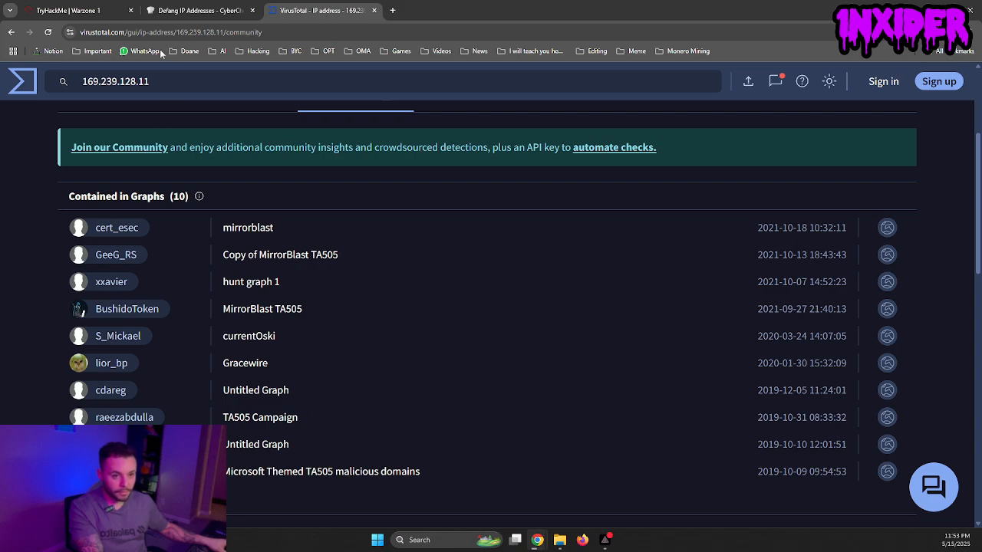
- Submit TA505 as the threat-group answer in TryHackMe
{"action": "left_click", "coordinate": [69, 10]}
{"action": "left_click", "coordinate": [135, 277]}
{"action": "key", "text": "ctrl+v"}
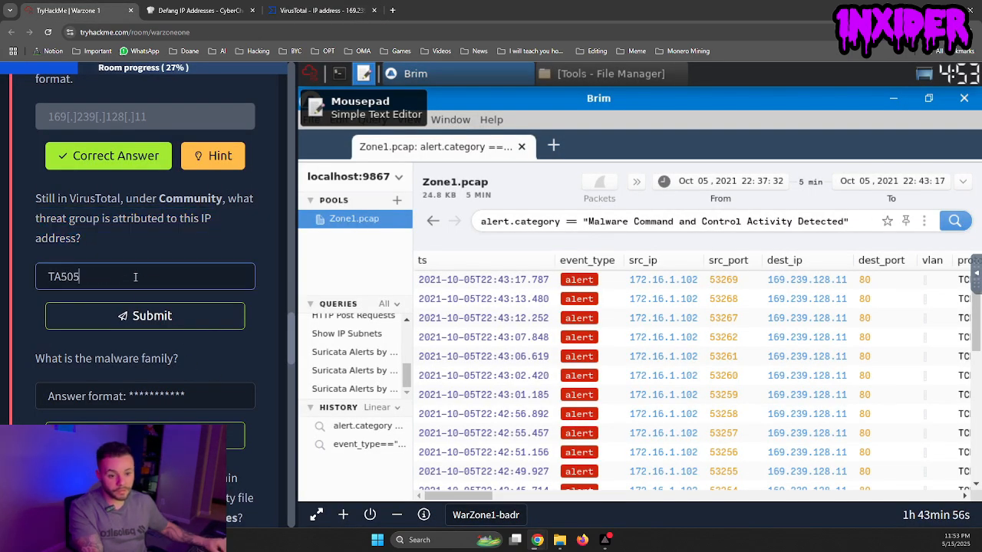
{"action": "key", "text": "Return"}
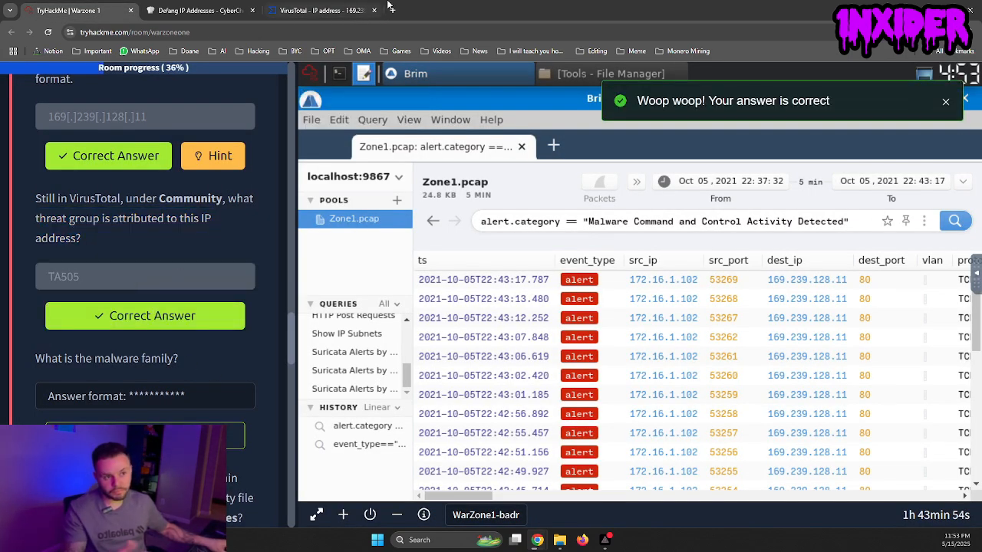
{"action": "left_click", "coordinate": [389, 10]}
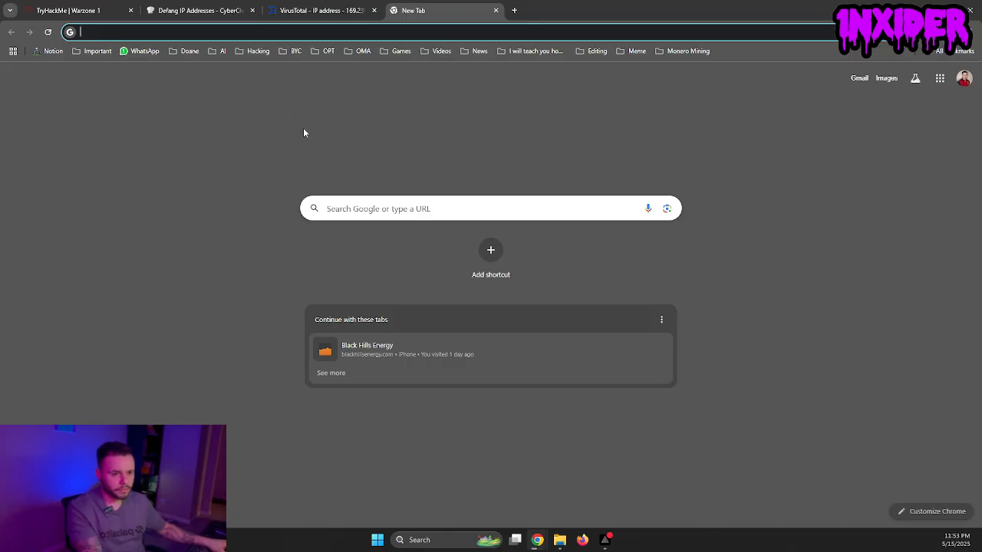
- Search Google for 'what threat group is TA505'
{"action": "scroll", "coordinate": [309, 145], "scroll_direction": "up", "scroll_amount": 5}
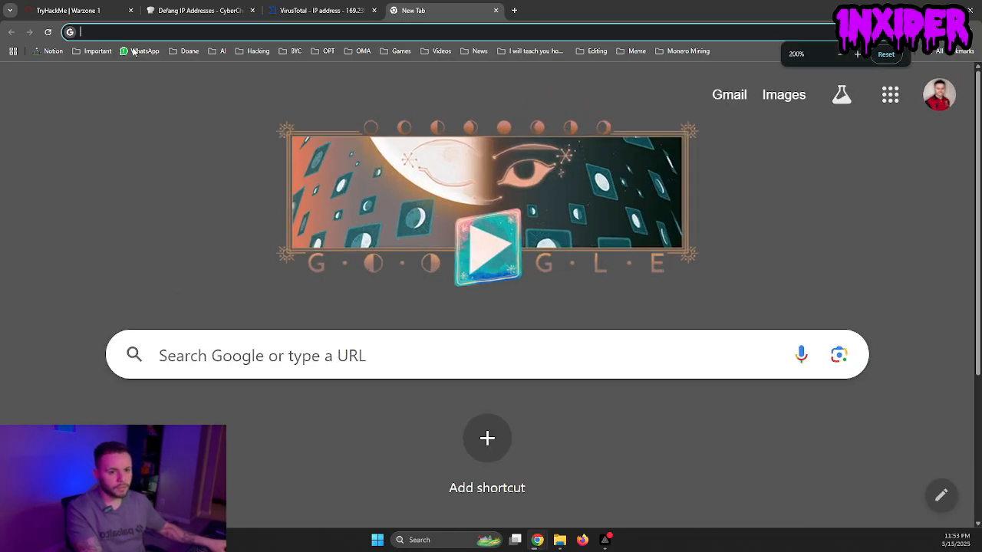
{"action": "left_click", "coordinate": [122, 31]}
{"action": "left_click", "coordinate": [226, 366]}
{"action": "type", "text": "what"}
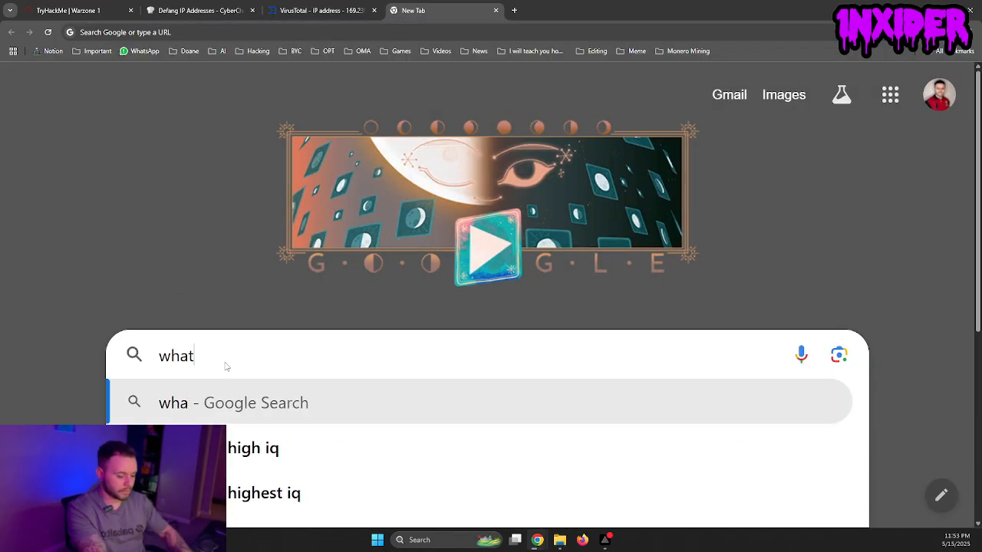
{"action": "type", "text": " threat f"}
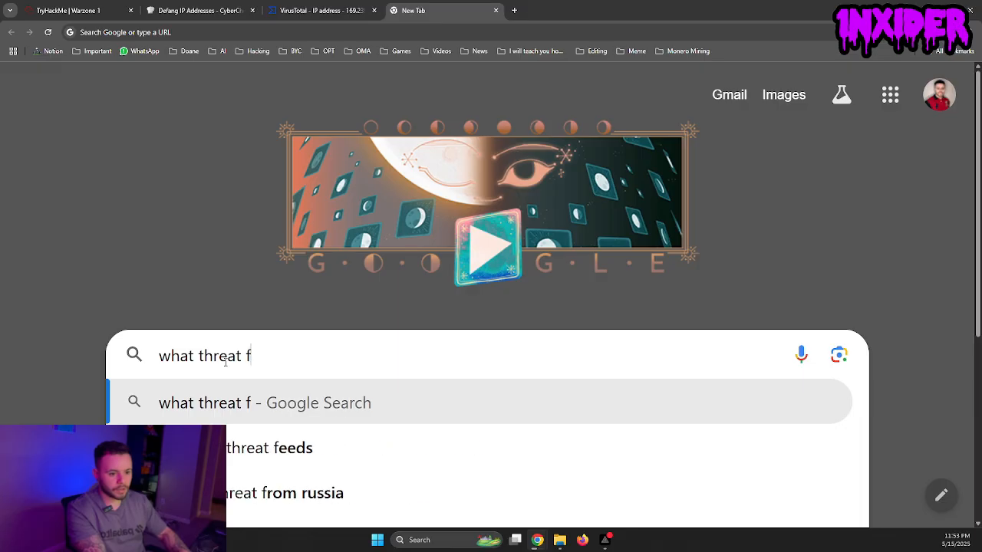
{"action": "key", "text": "BackSpace"}
{"action": "type", "text": "group is TA505"}
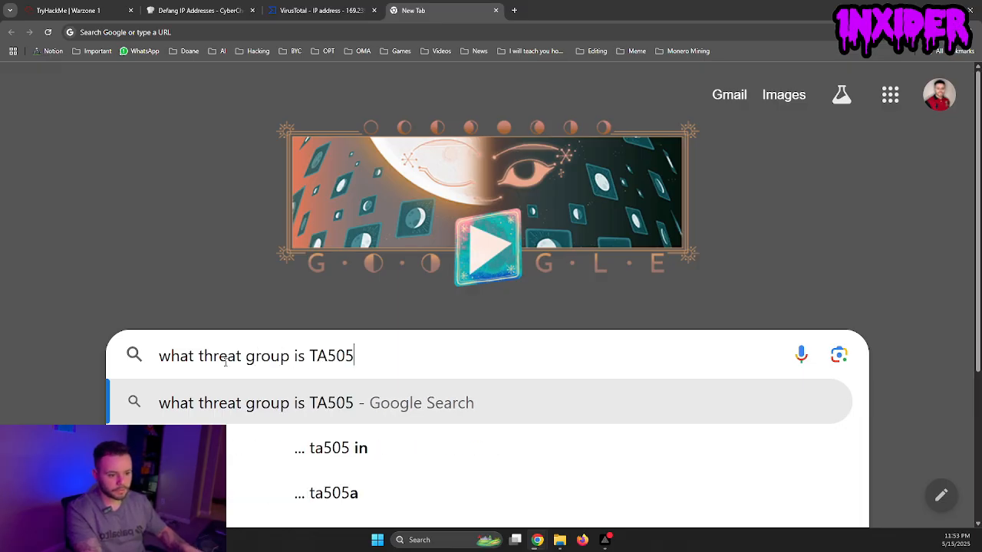
{"action": "key", "text": "Return"}
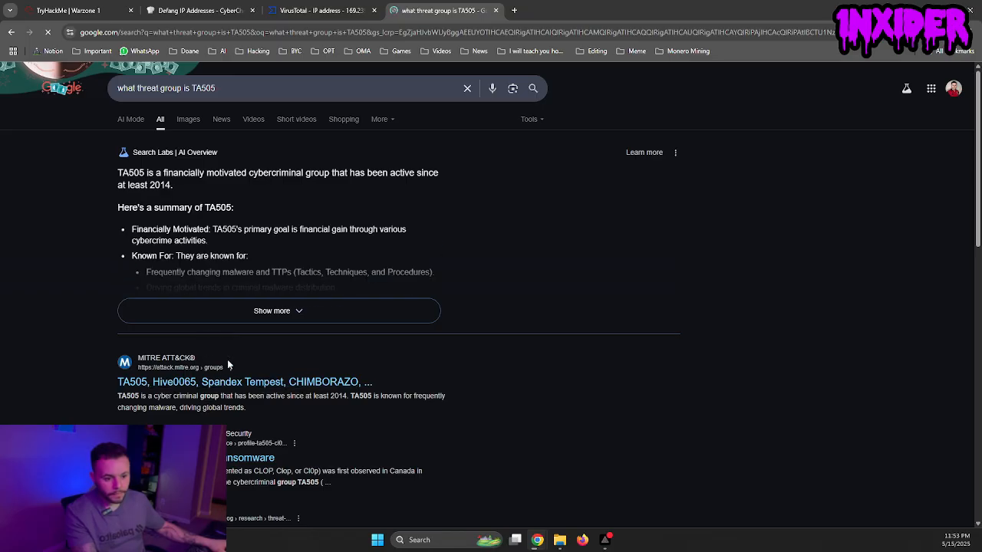
- Open the MITRE ATT&CK TA505 result in a separate tab
{"action": "key", "text": "ctrl+plus"}
{"action": "key", "text": "ctrl+plus"}
{"action": "key", "text": "ctrl+plus"}
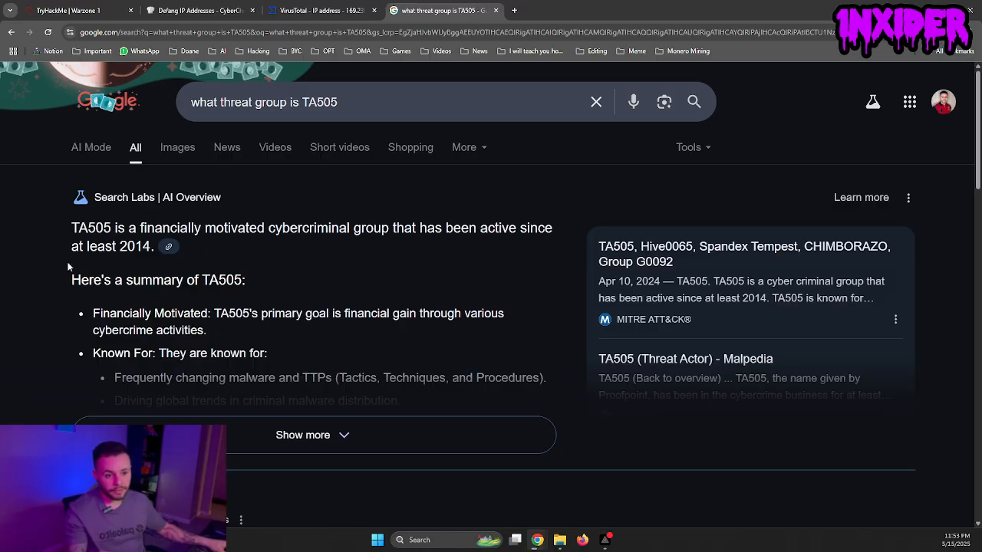
{"action": "scroll", "coordinate": [244, 283], "scroll_direction": "down", "scroll_amount": 3}
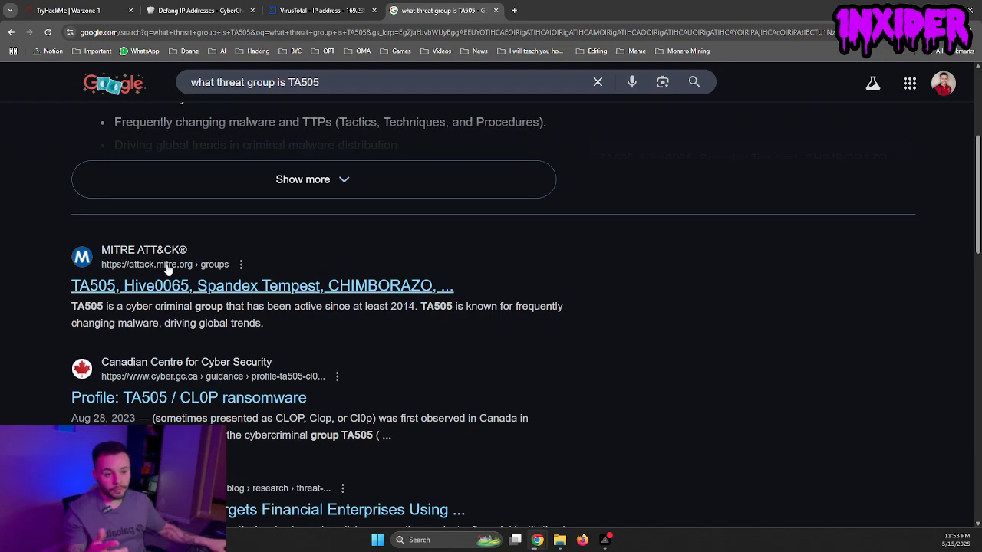
{"action": "middle_click", "coordinate": [175, 294]}
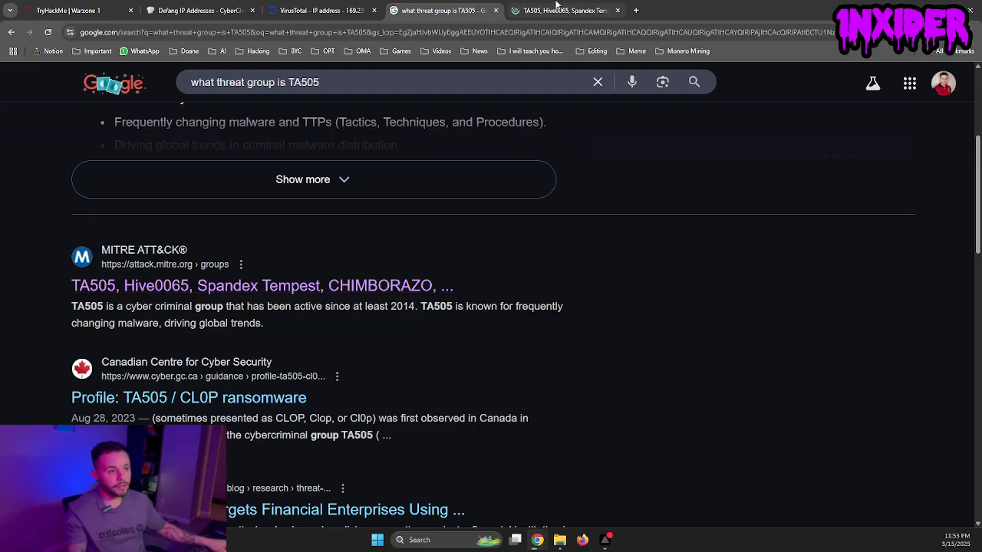
- Read through the MITRE ATT&CK TA505 (G0092) group page
{"action": "left_click", "coordinate": [537, 11]}
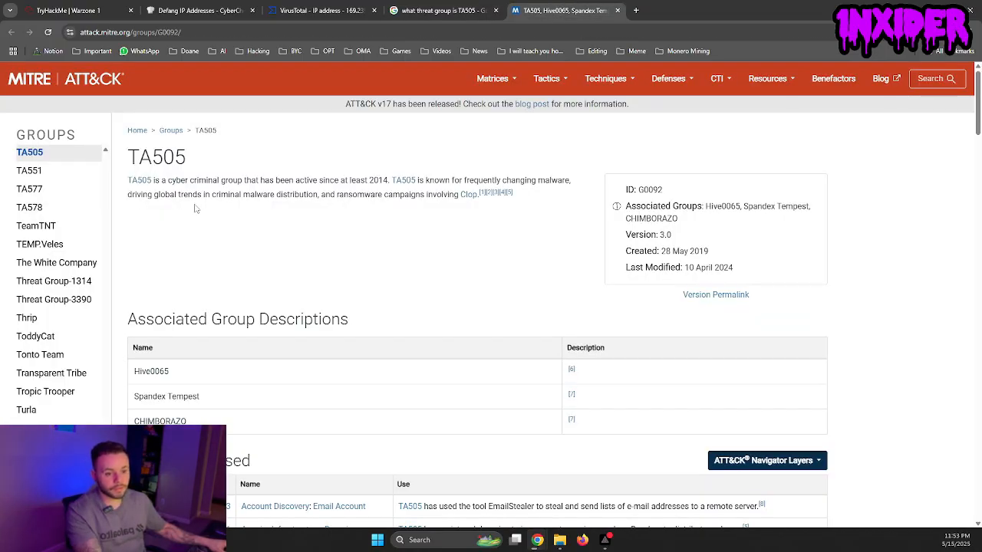
{"action": "scroll", "coordinate": [212, 222], "scroll_direction": "down", "scroll_amount": 1}
{"action": "scroll", "coordinate": [222, 253], "scroll_direction": "up", "scroll_amount": 1}
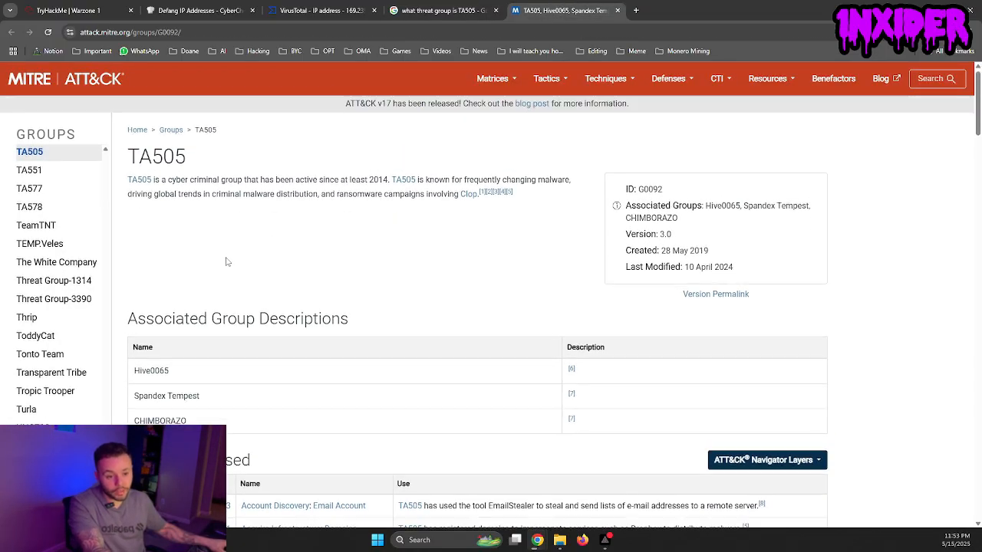
{"action": "scroll", "coordinate": [225, 265], "scroll_direction": "down", "scroll_amount": 1}
{"action": "scroll", "coordinate": [225, 266], "scroll_direction": "down", "scroll_amount": 1}
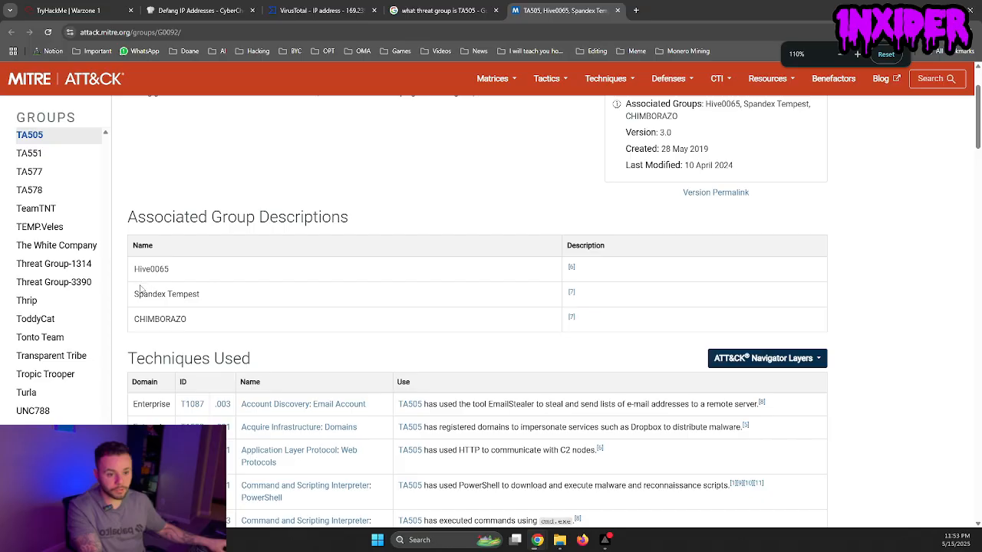
{"action": "scroll", "coordinate": [144, 289], "scroll_direction": "up", "scroll_amount": 1}
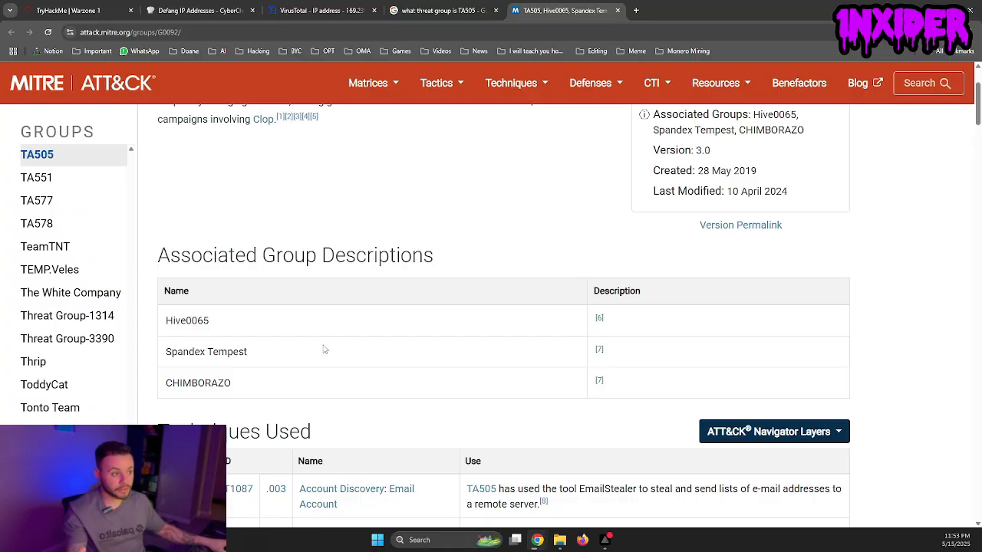
{"action": "scroll", "coordinate": [324, 350], "scroll_direction": "up", "scroll_amount": 2}
{"action": "scroll", "coordinate": [324, 347], "scroll_direction": "down", "scroll_amount": 2}
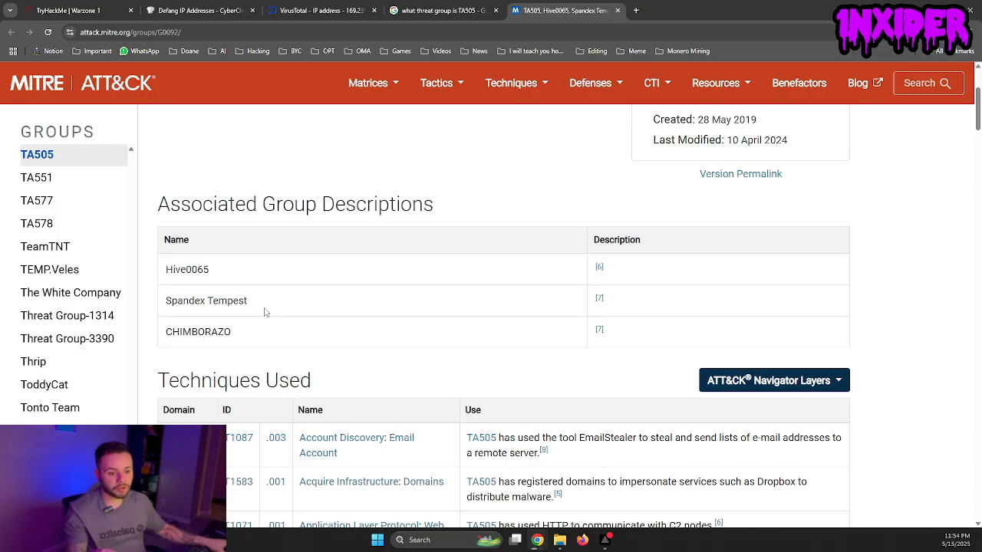
{"action": "scroll", "coordinate": [246, 315], "scroll_direction": "up", "scroll_amount": 3}
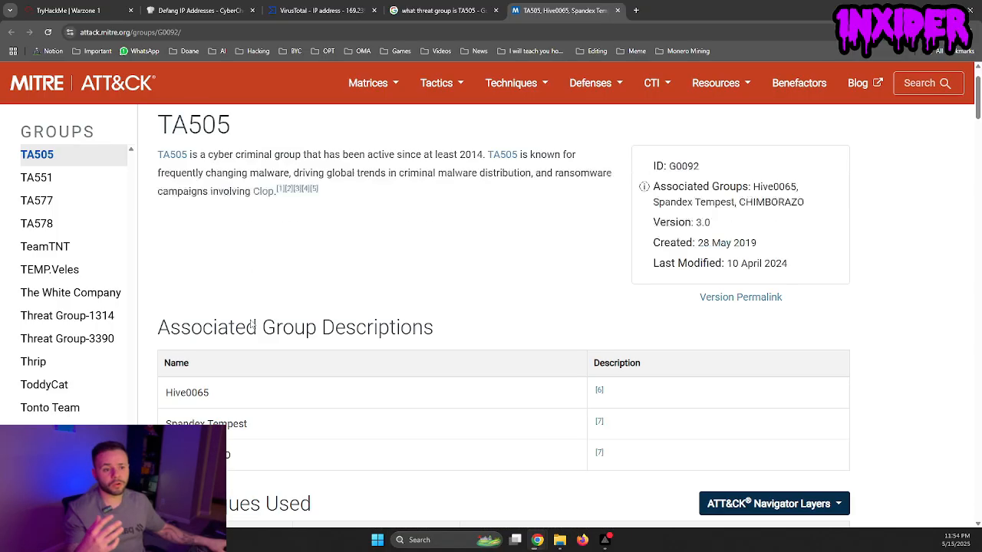
- Highlight the TA505 title and follow the TA505 link in the description
{"action": "left_click_drag", "start_coordinate": [260, 185], "coordinate": [158, 182]}
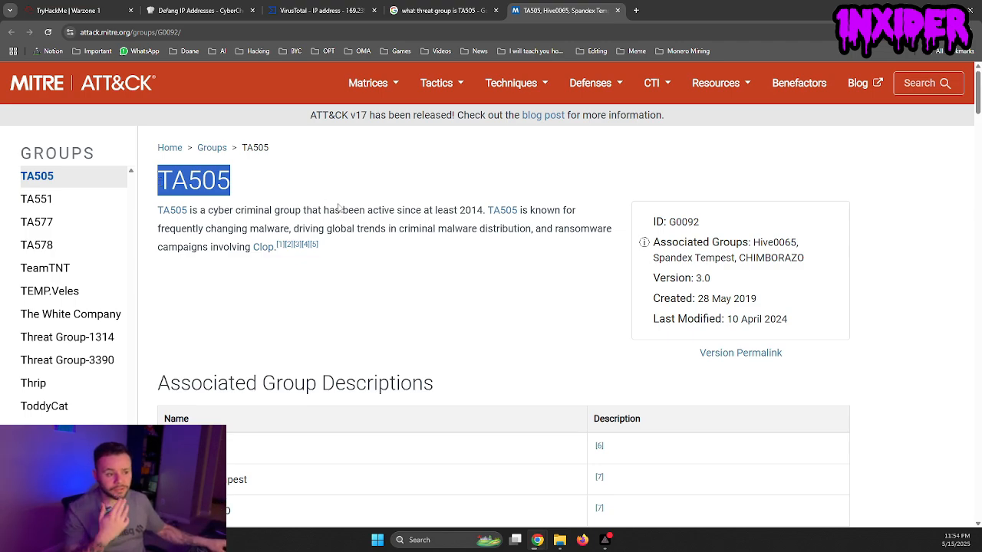
{"action": "left_click", "coordinate": [494, 216]}
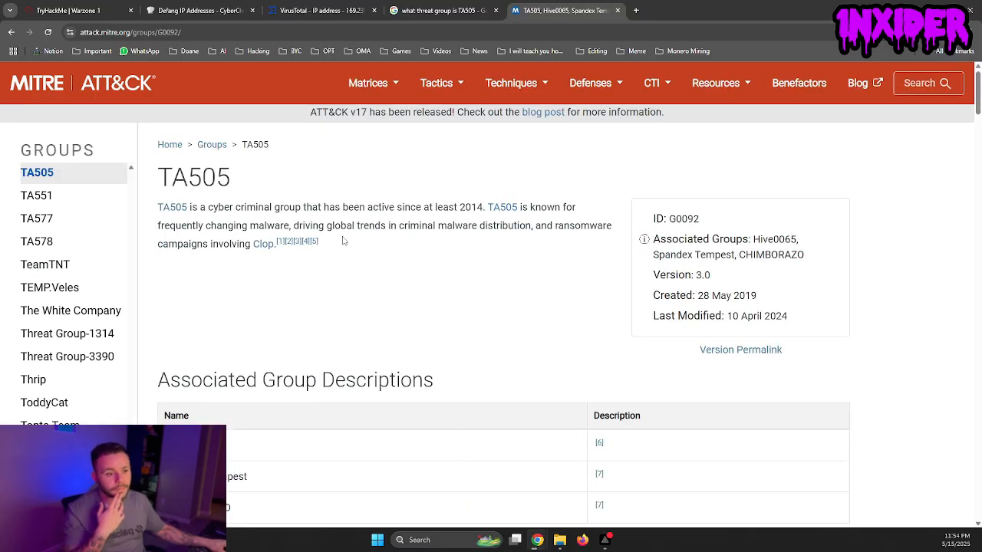
{"action": "scroll", "coordinate": [344, 240], "scroll_direction": "down", "scroll_amount": 1}
{"action": "scroll", "coordinate": [343, 241], "scroll_direction": "down", "scroll_amount": 1}
{"action": "scroll", "coordinate": [344, 241], "scroll_direction": "up", "scroll_amount": 2}
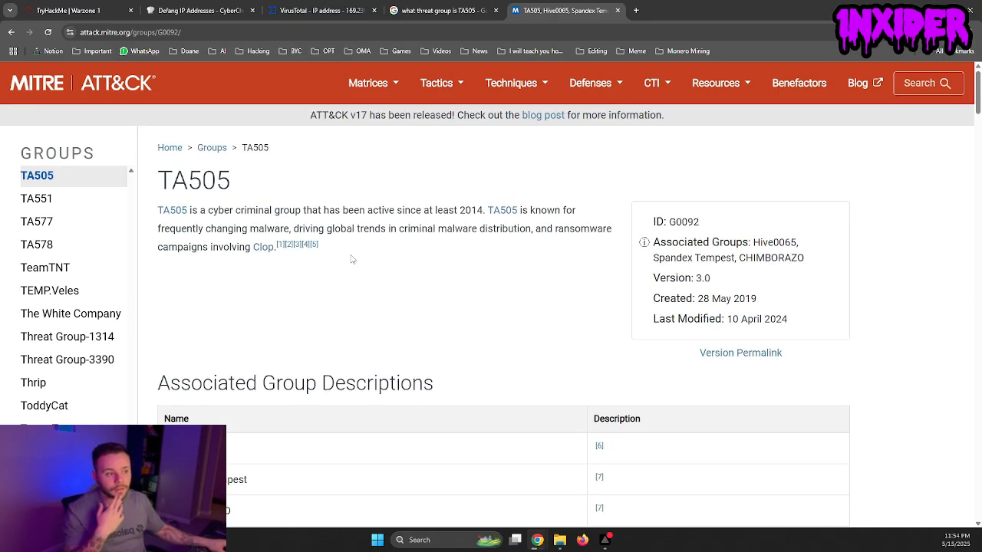
- Copy the mirrorblast graph name from VirusTotal's community graphs
{"action": "left_click", "coordinate": [80, 8]}
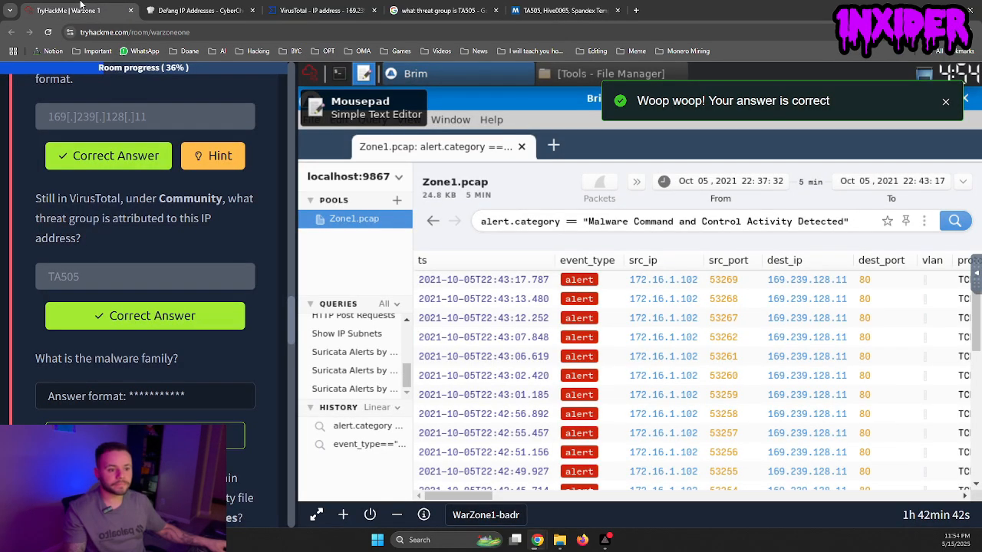
{"action": "scroll", "coordinate": [174, 253], "scroll_direction": "down", "scroll_amount": 2}
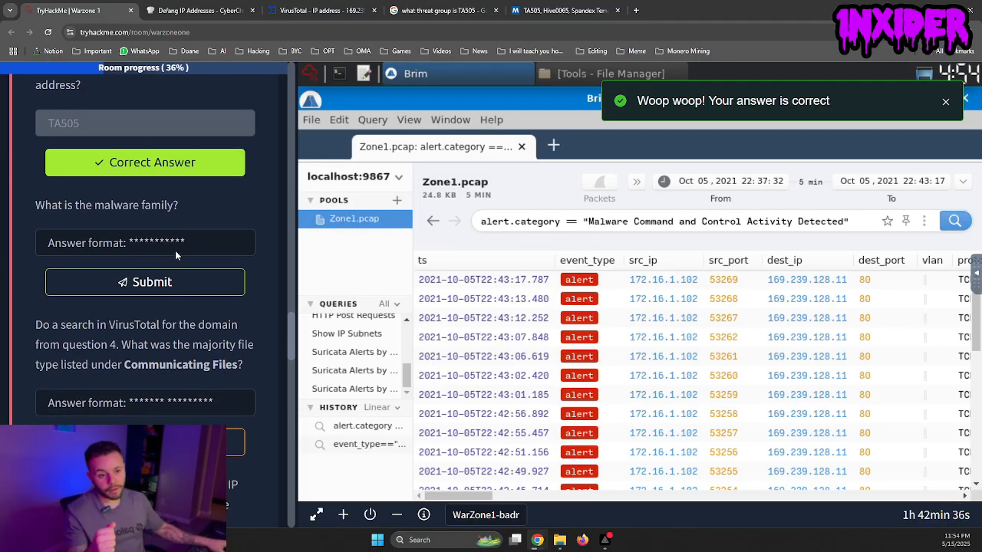
{"action": "left_click", "coordinate": [201, 10]}
{"action": "left_click", "coordinate": [87, 9]}
{"action": "left_click", "coordinate": [316, 10]}
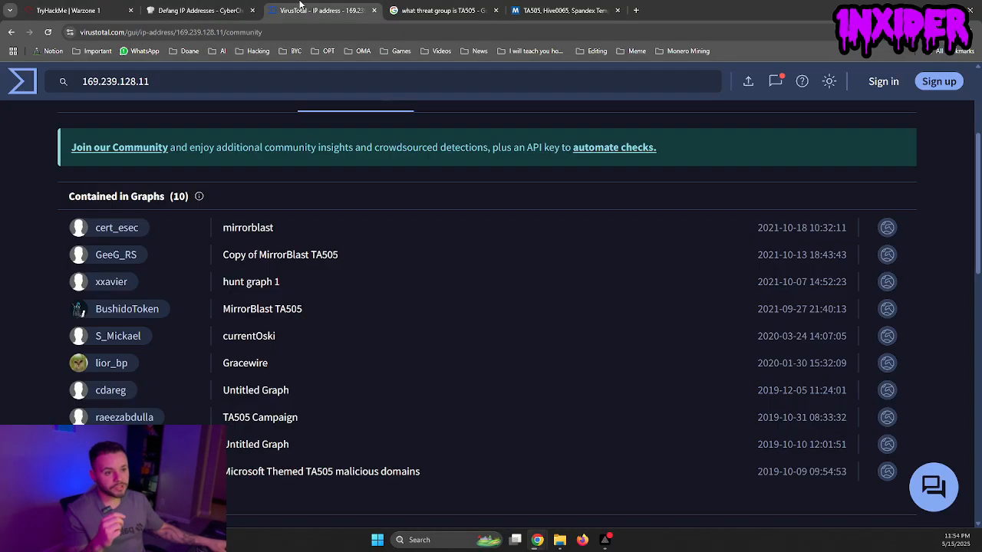
{"action": "left_click_drag", "start_coordinate": [286, 232], "coordinate": [222, 232]}
{"action": "key", "text": "ctrl+c"}
{"action": "left_click", "coordinate": [662, 208]}
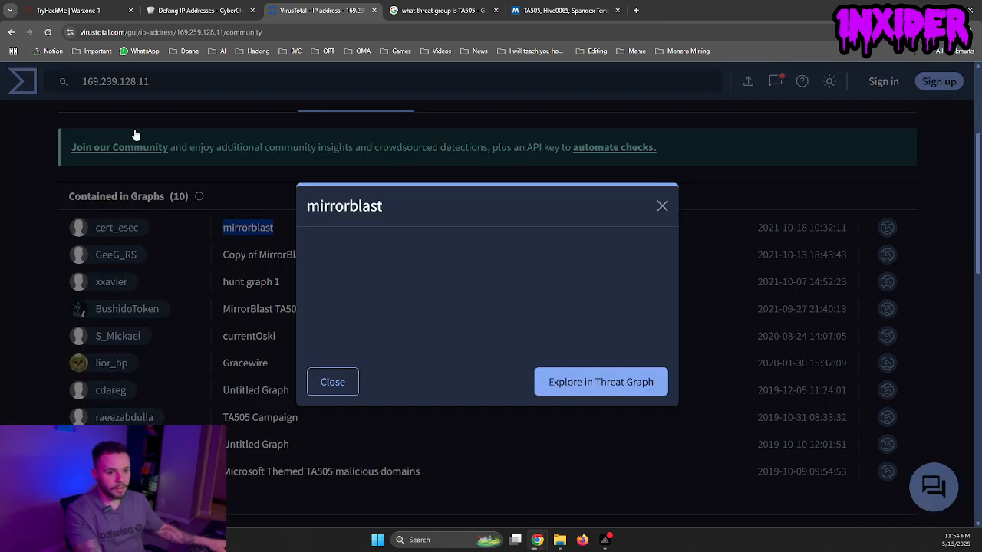
- Submit MirrorBlast as the malware family answer in TryHackMe
{"action": "left_click", "coordinate": [51, 10]}
{"action": "left_click", "coordinate": [153, 242]}
{"action": "key", "text": "ctrl+v"}
{"action": "left_click", "coordinate": [172, 282]}
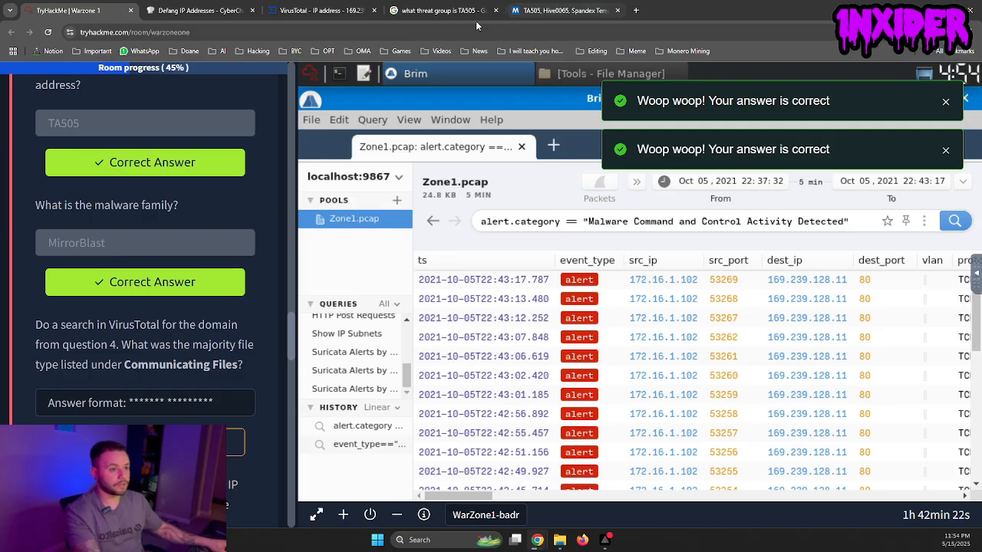
{"action": "left_click", "coordinate": [441, 10]}
{"action": "left_click_drag", "start_coordinate": [320, 82], "coordinate": [219, 84]}
- Search Google for 'what is mirrorblast' and read the AI Overview
{"action": "key", "text": "BackSpace"}
{"action": "key", "text": "BackSpace"}
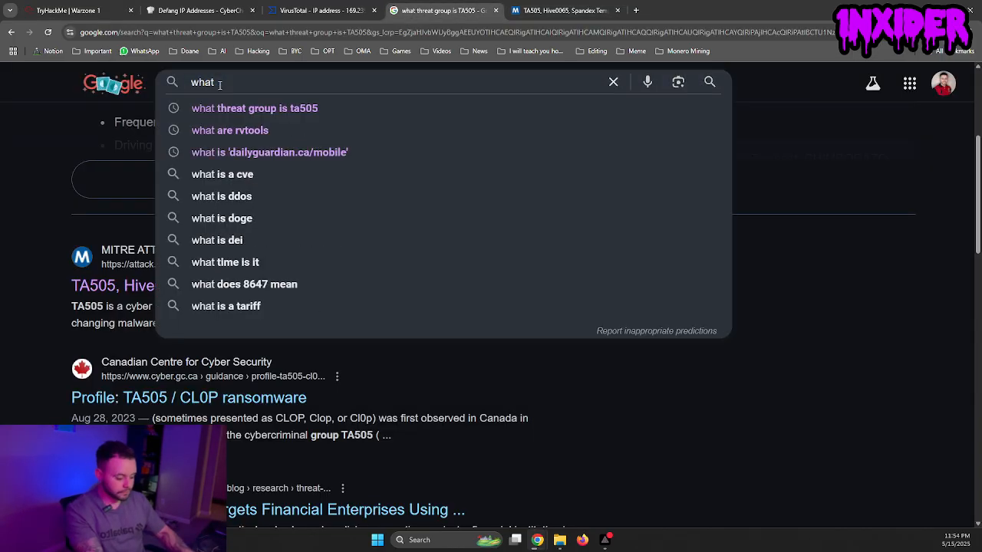
{"action": "type", "text": "is"}
{"action": "key", "text": "ctrl+v"}
{"action": "key", "text": "Return"}
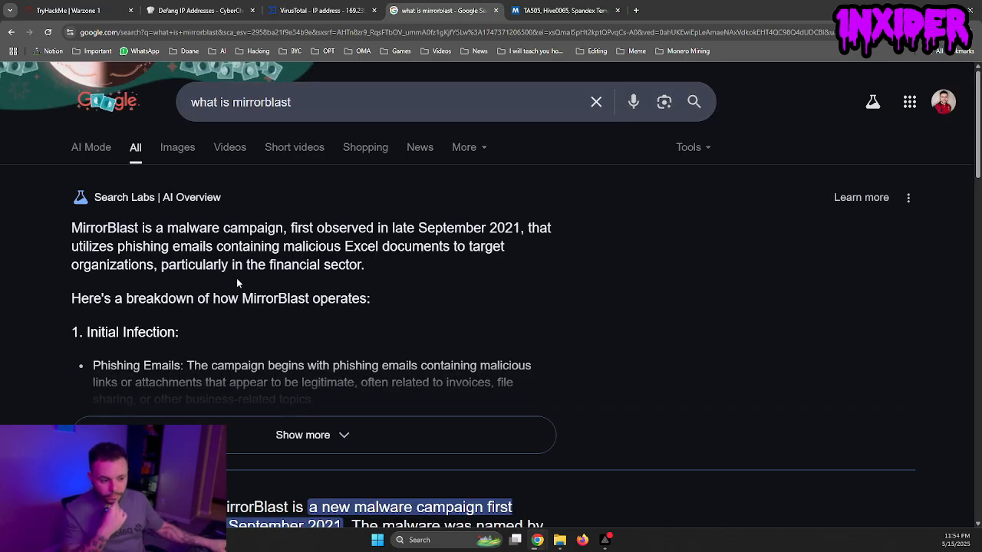
{"action": "scroll", "coordinate": [160, 258], "scroll_direction": "down", "scroll_amount": 2}
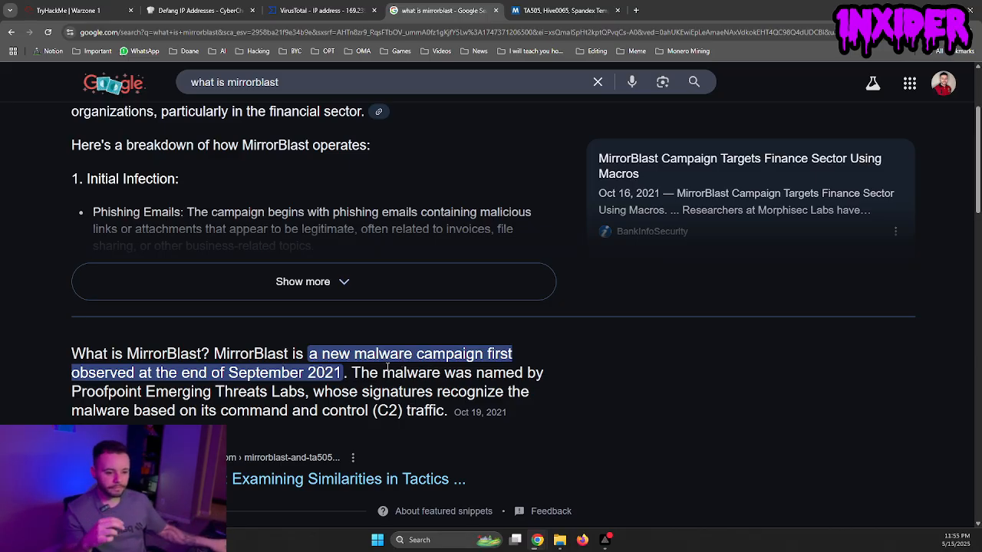
{"action": "scroll", "coordinate": [387, 367], "scroll_direction": "up", "scroll_amount": 2}
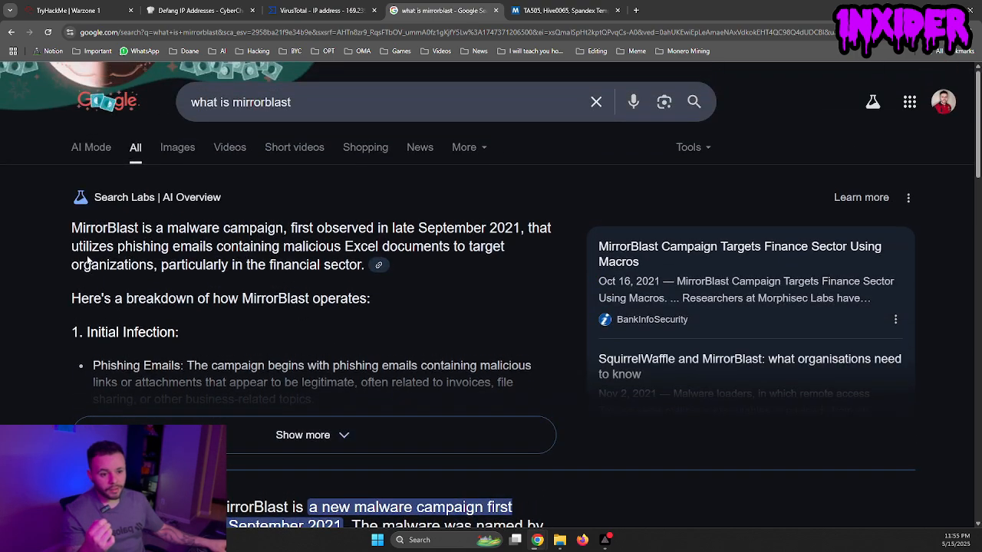
{"action": "left_click_drag", "start_coordinate": [99, 250], "coordinate": [432, 261]}
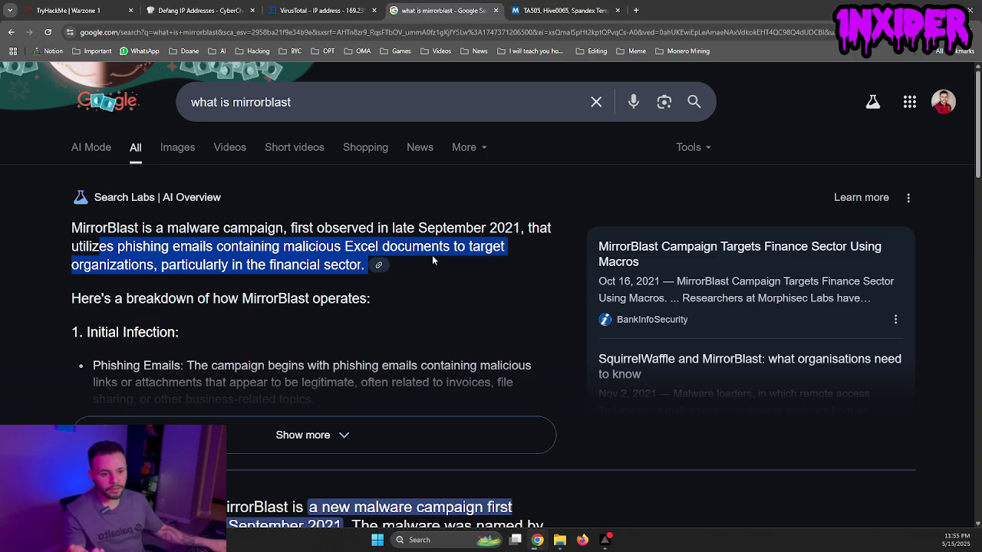
{"action": "left_click", "coordinate": [297, 254]}
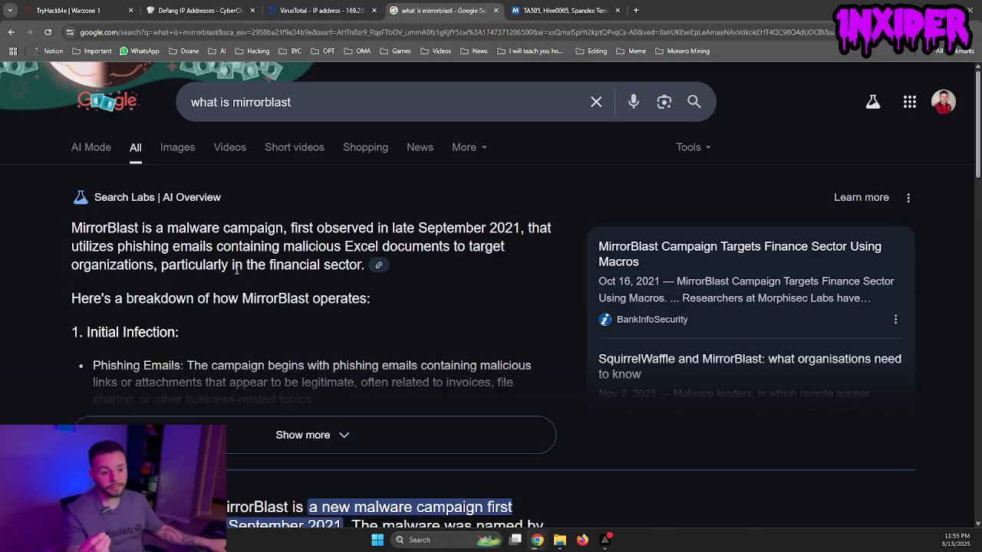
- Read further MirrorBlast results, then return to the Warzone 1 questions
{"action": "scroll", "coordinate": [239, 281], "scroll_direction": "down", "scroll_amount": 2}
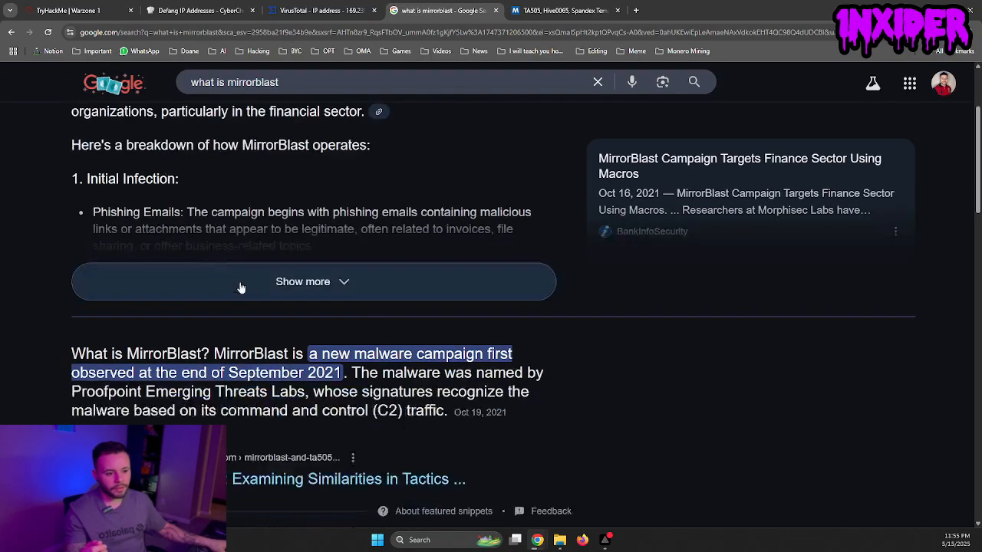
{"action": "scroll", "coordinate": [240, 287], "scroll_direction": "down", "scroll_amount": 1}
{"action": "scroll", "coordinate": [266, 302], "scroll_direction": "down", "scroll_amount": 1}
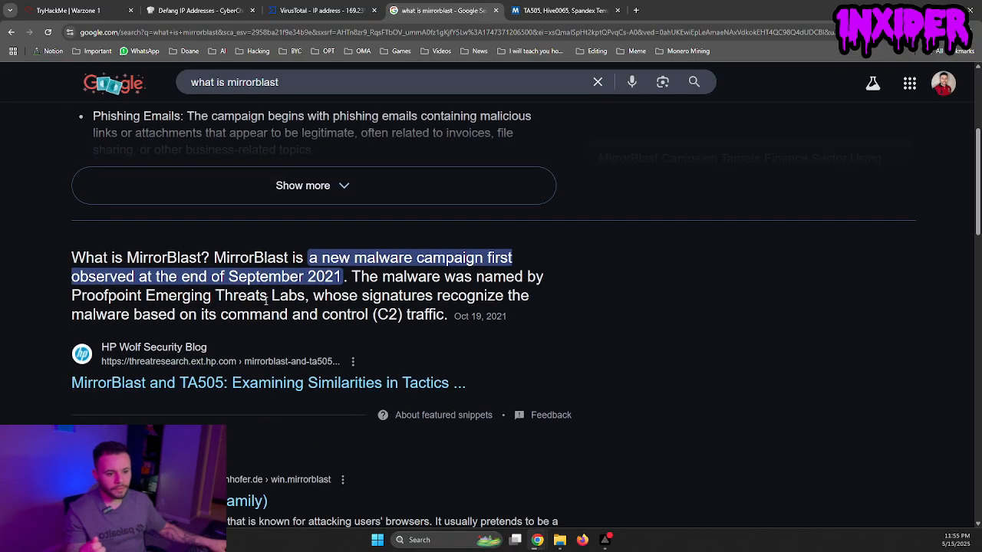
{"action": "scroll", "coordinate": [266, 303], "scroll_direction": "down", "scroll_amount": 2}
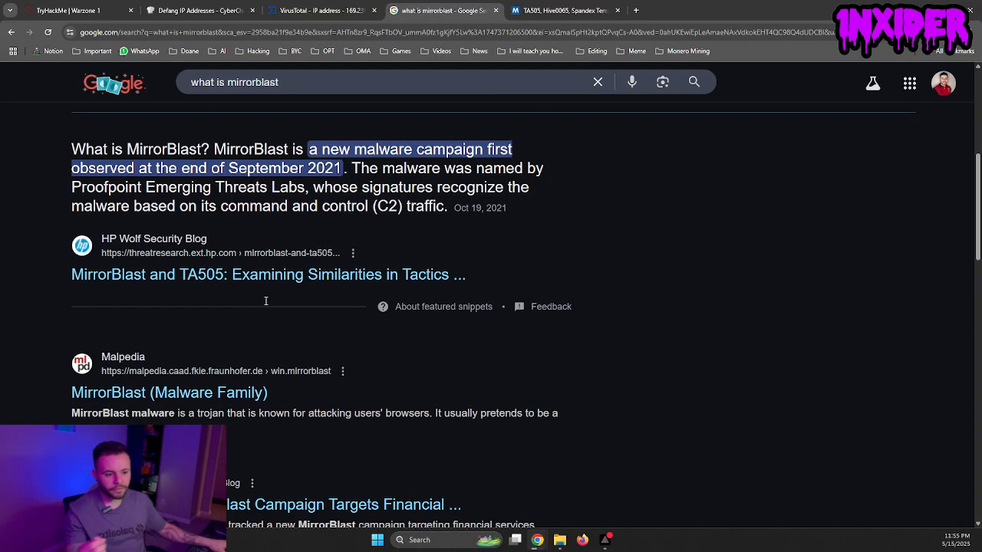
{"action": "scroll", "coordinate": [266, 305], "scroll_direction": "down", "scroll_amount": 1}
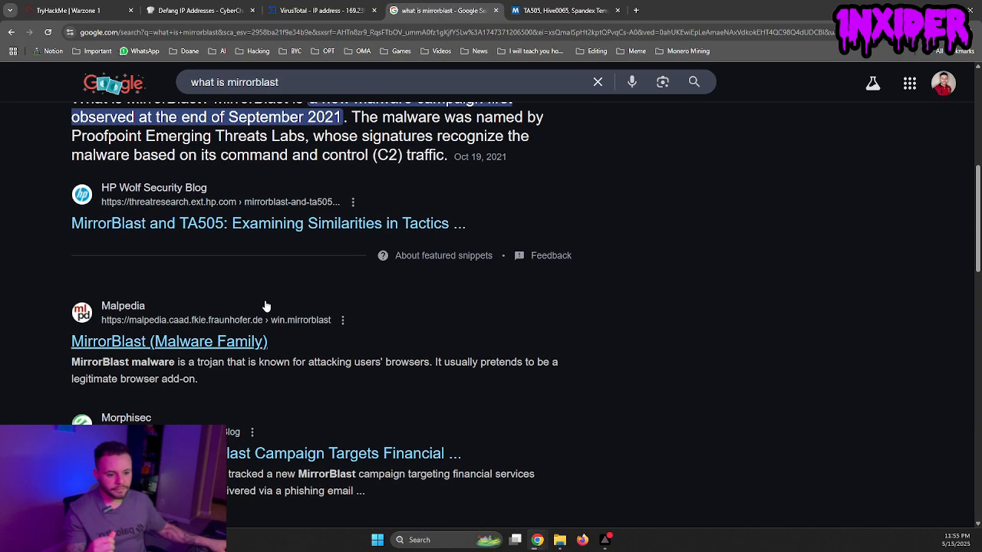
{"action": "scroll", "coordinate": [266, 305], "scroll_direction": "up", "scroll_amount": 4}
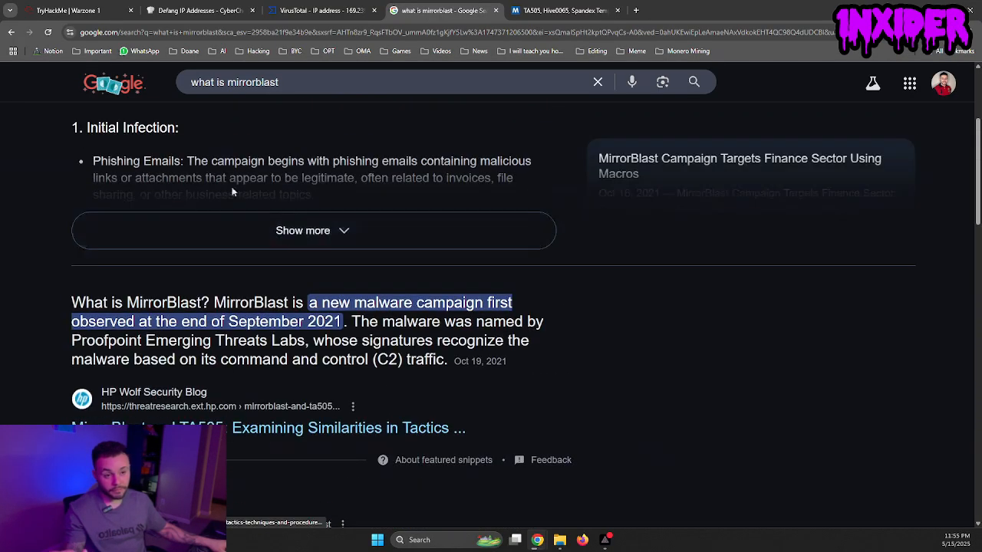
{"action": "left_click", "coordinate": [67, 12]}
{"action": "scroll", "coordinate": [154, 280], "scroll_direction": "down", "scroll_amount": 3}
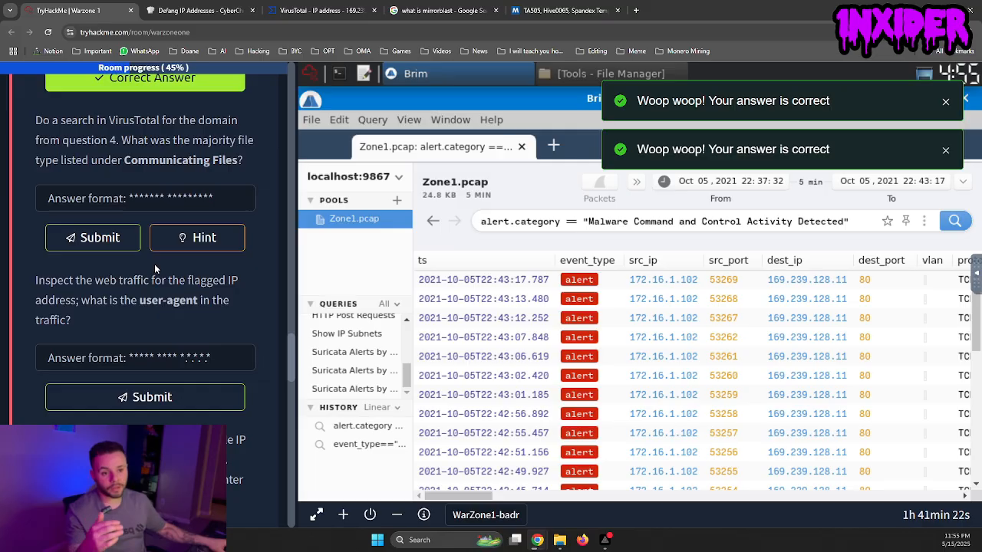
- Review the answered IP, TA505 and MirrorBlast questions and select the defanged destination IP answer
{"action": "scroll", "coordinate": [154, 264], "scroll_direction": "up", "scroll_amount": 1}
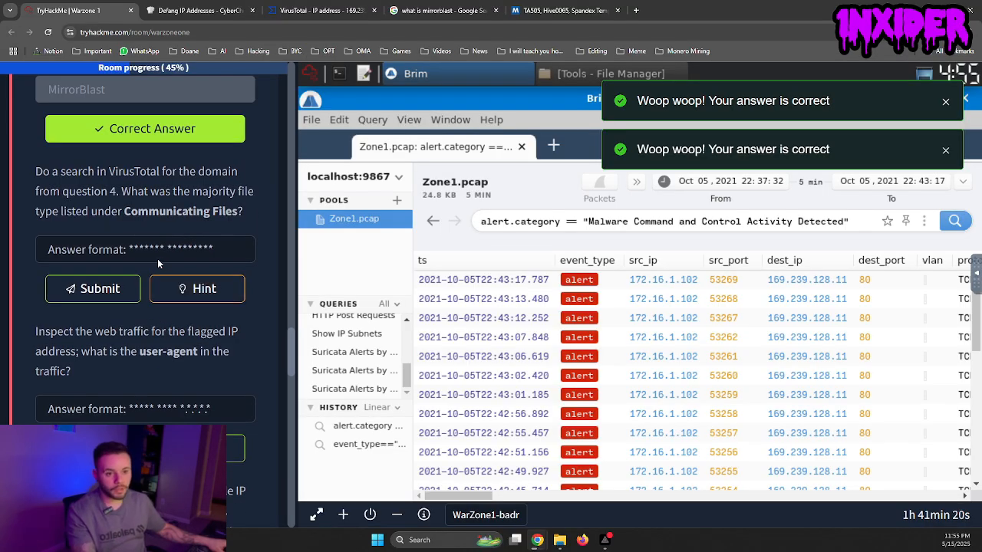
{"action": "scroll", "coordinate": [157, 261], "scroll_direction": "up", "scroll_amount": 1}
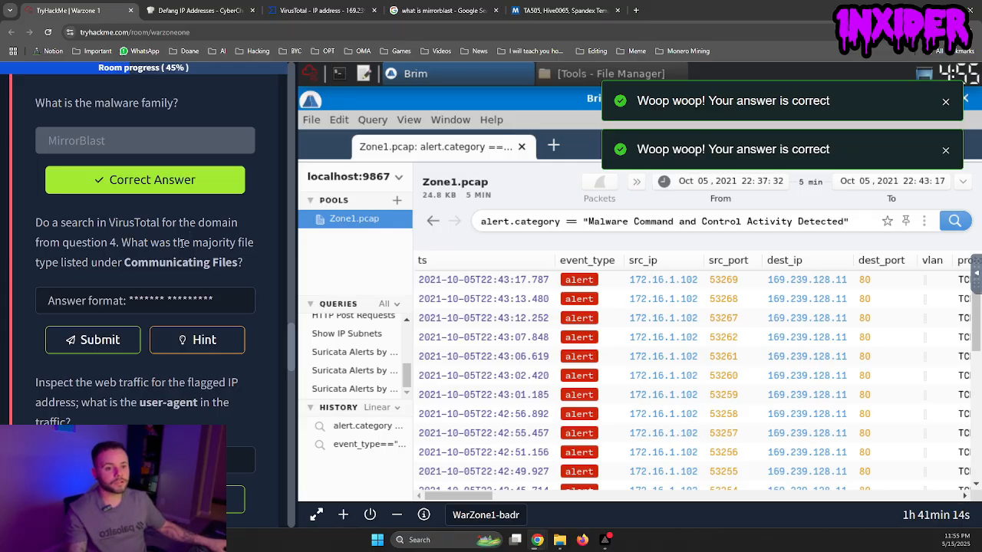
{"action": "scroll", "coordinate": [184, 242], "scroll_direction": "up", "scroll_amount": 1}
{"action": "scroll", "coordinate": [182, 268], "scroll_direction": "up", "scroll_amount": 7}
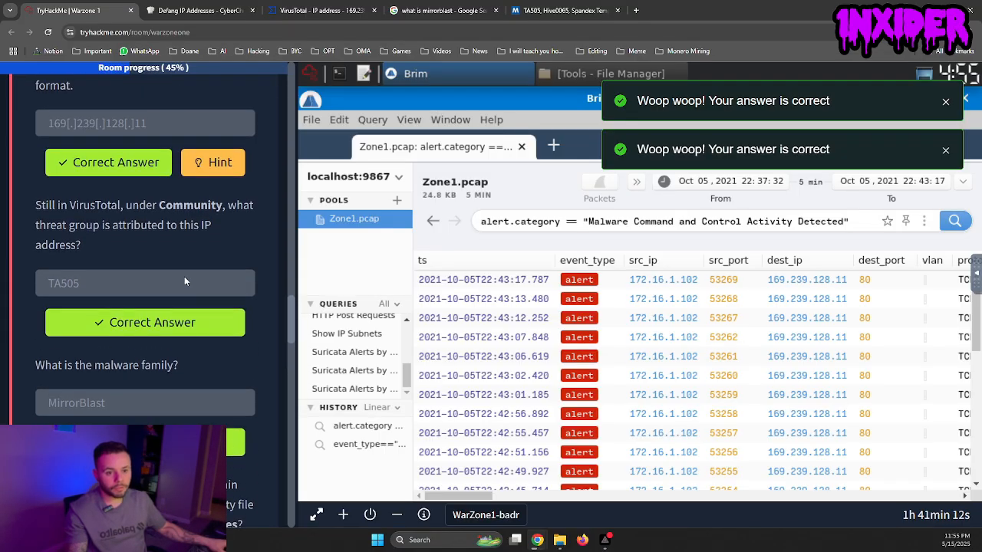
{"action": "scroll", "coordinate": [177, 253], "scroll_direction": "up", "scroll_amount": 5}
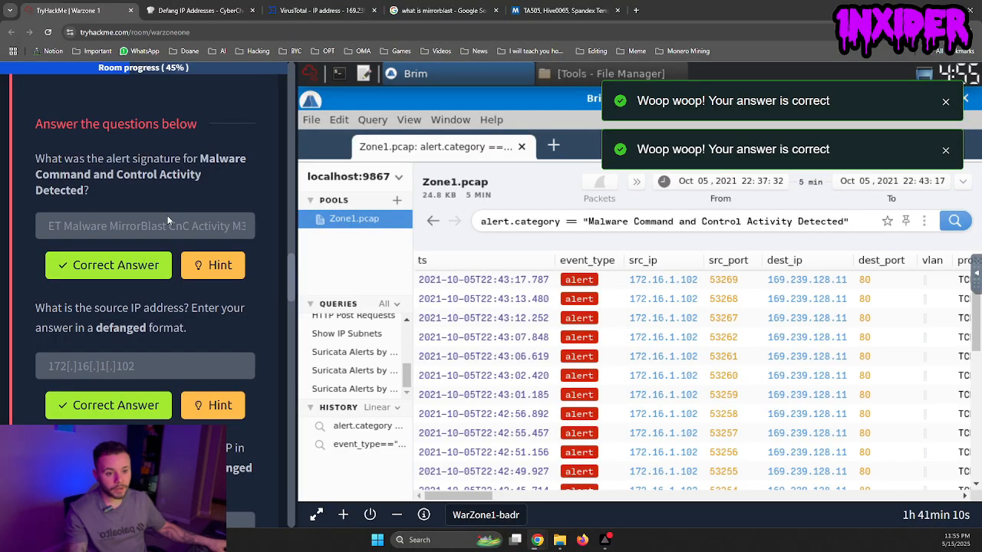
{"action": "scroll", "coordinate": [167, 216], "scroll_direction": "down", "scroll_amount": 2}
{"action": "scroll", "coordinate": [167, 218], "scroll_direction": "down", "scroll_amount": 7}
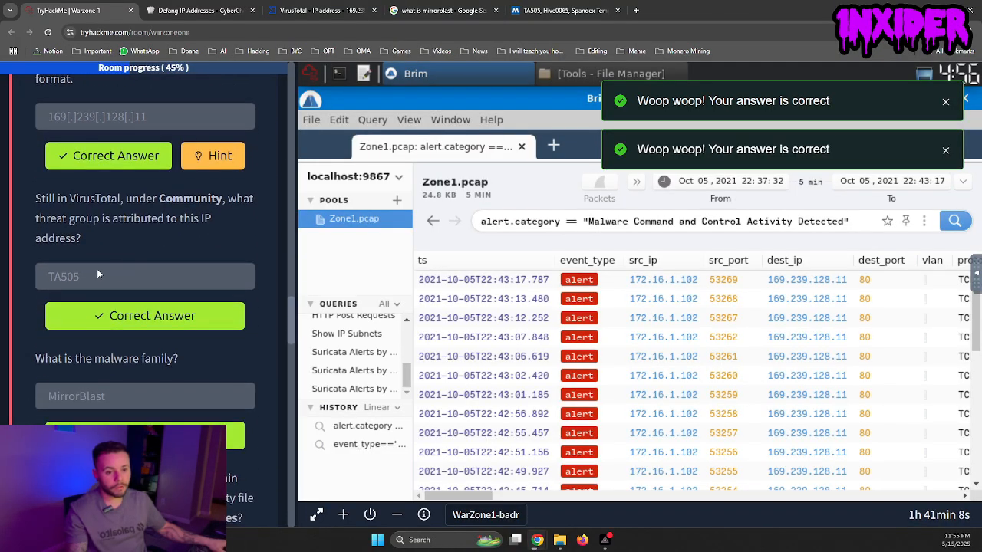
{"action": "scroll", "coordinate": [102, 216], "scroll_direction": "down", "scroll_amount": 1}
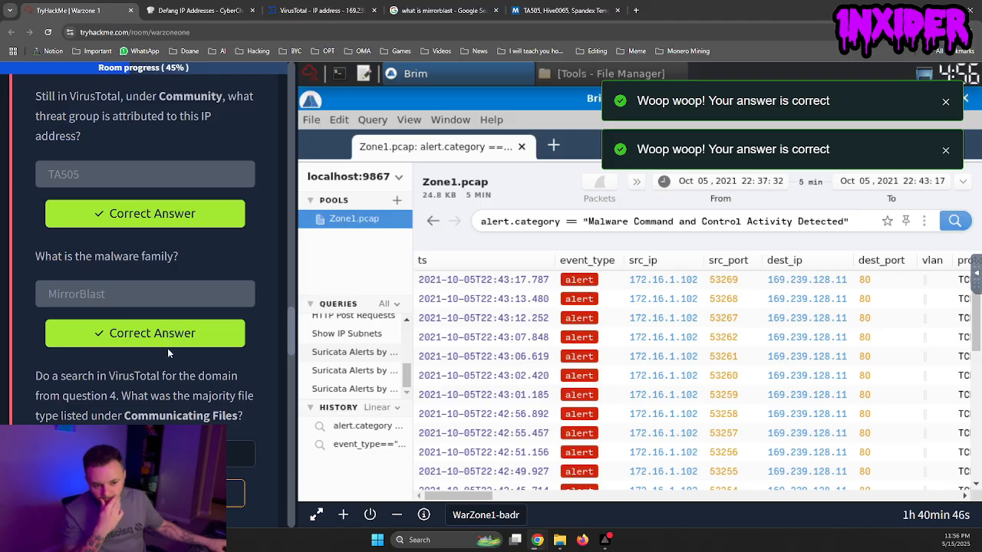
{"action": "scroll", "coordinate": [167, 351], "scroll_direction": "down", "scroll_amount": 1}
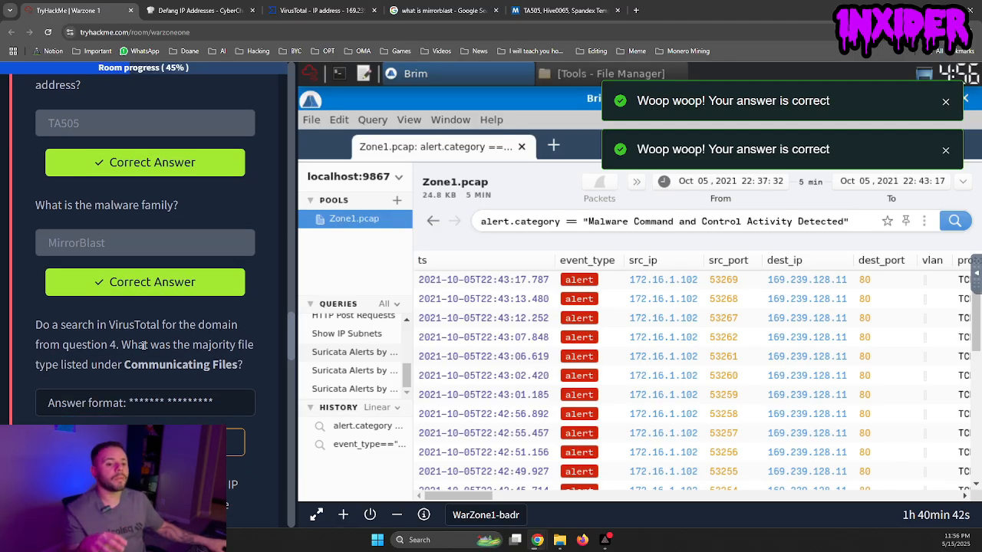
{"action": "scroll", "coordinate": [164, 330], "scroll_direction": "up", "scroll_amount": 4}
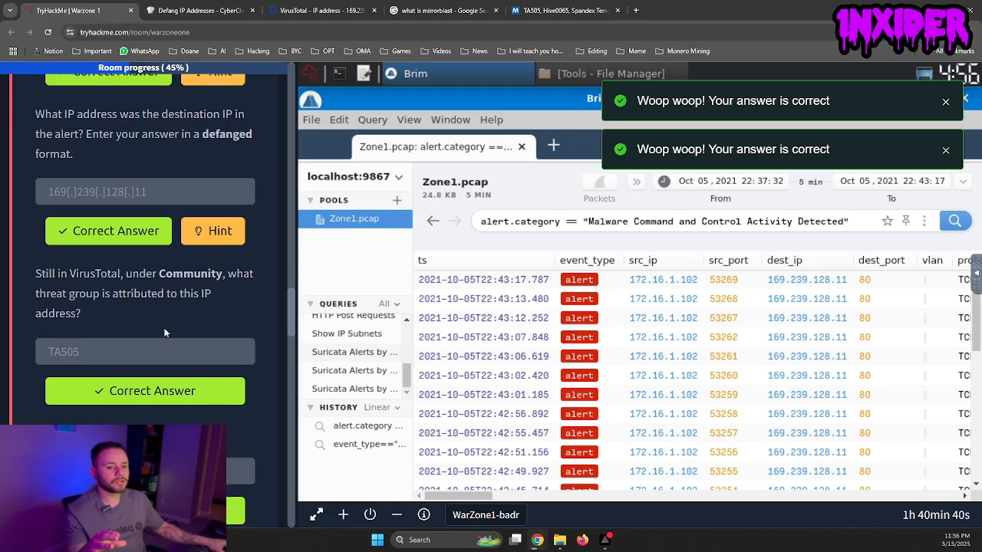
{"action": "scroll", "coordinate": [165, 332], "scroll_direction": "up", "scroll_amount": 1}
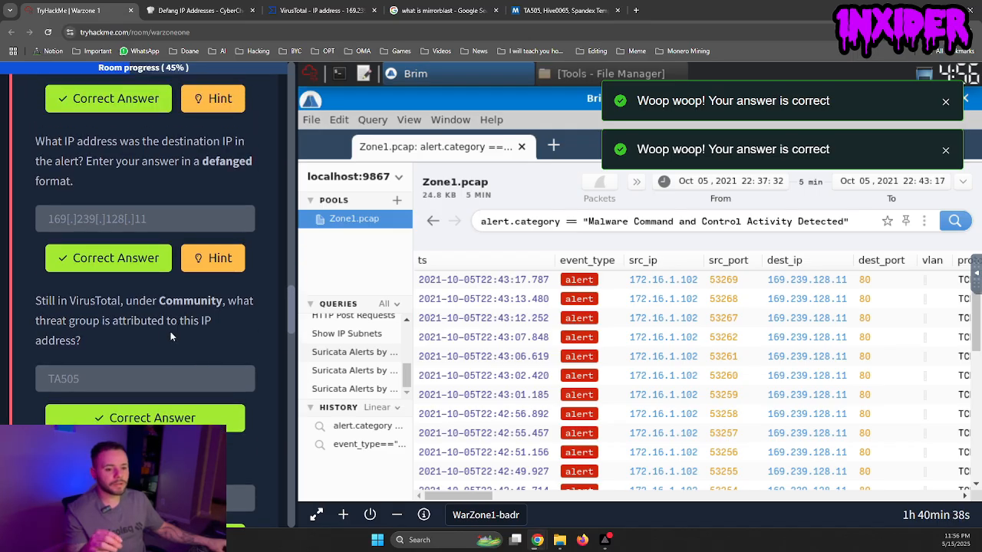
{"action": "scroll", "coordinate": [151, 332], "scroll_direction": "down", "scroll_amount": 4}
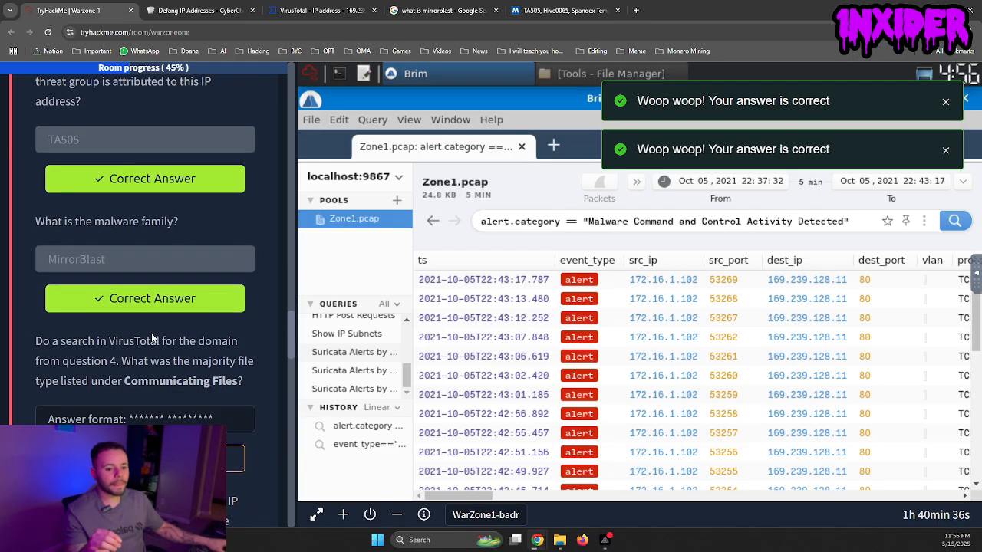
{"action": "scroll", "coordinate": [151, 335], "scroll_direction": "up", "scroll_amount": 5}
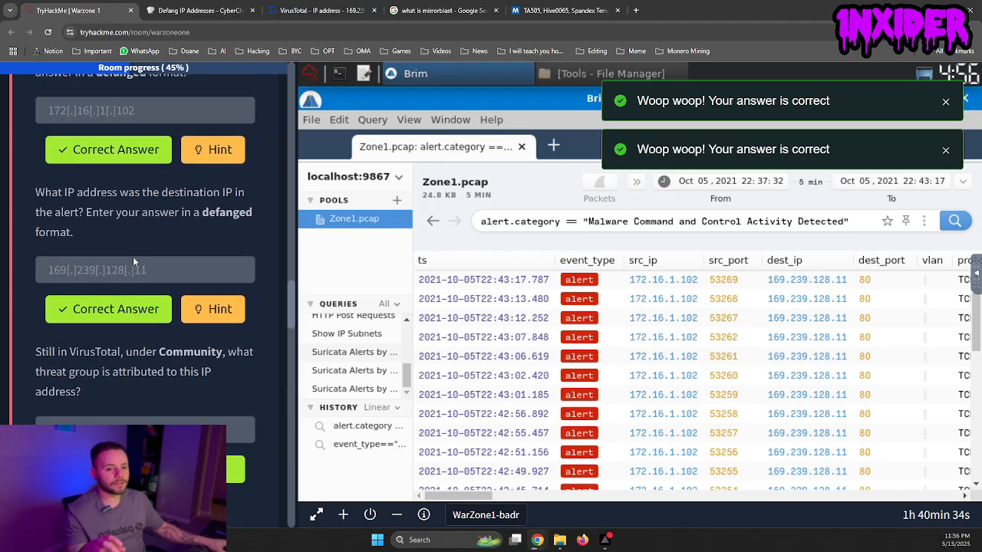
{"action": "triple_click", "coordinate": [132, 276]}
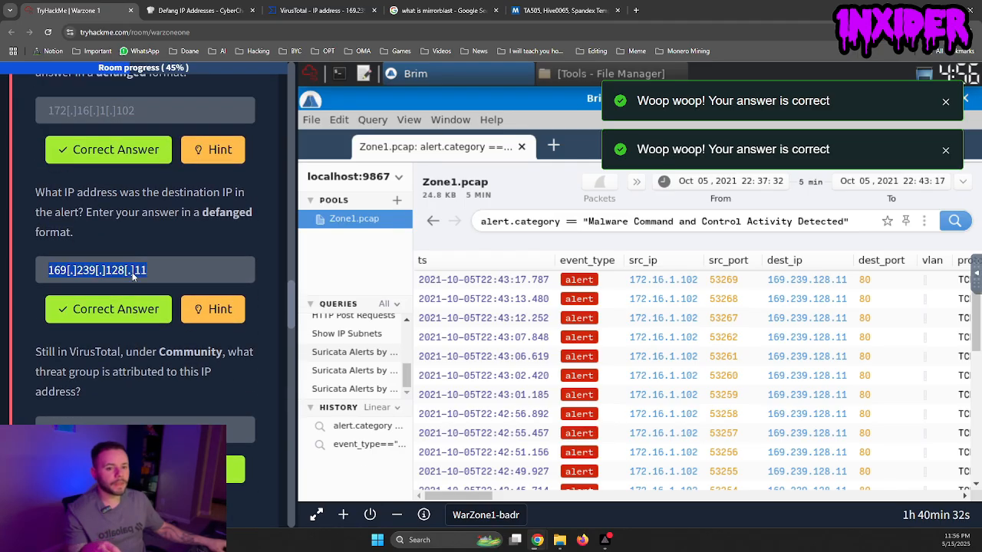
{"action": "scroll", "coordinate": [133, 276], "scroll_direction": "down", "scroll_amount": 6}
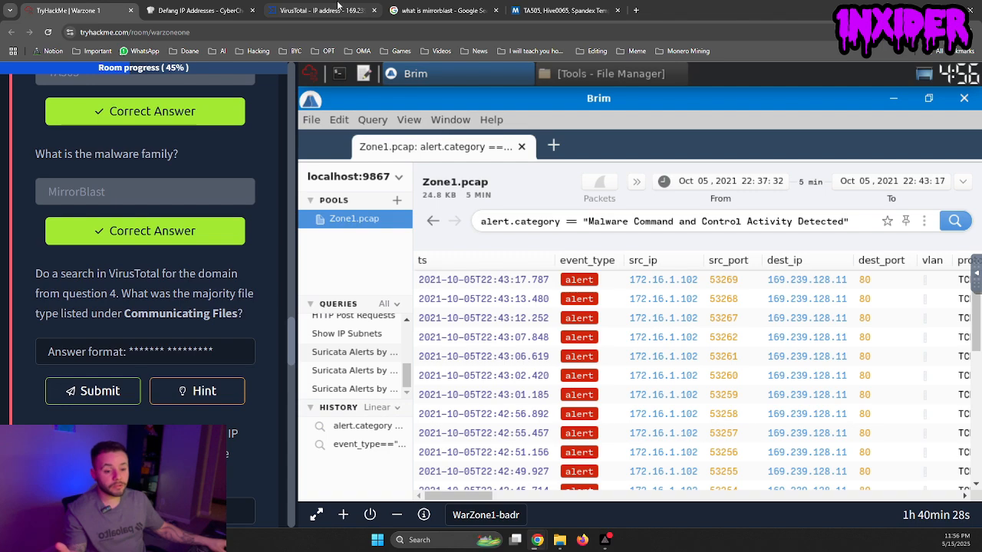
- Close the mirrorblast VT Graph preview and view the vendor detection results for 169.239.128.11
{"action": "left_click", "coordinate": [302, 13]}
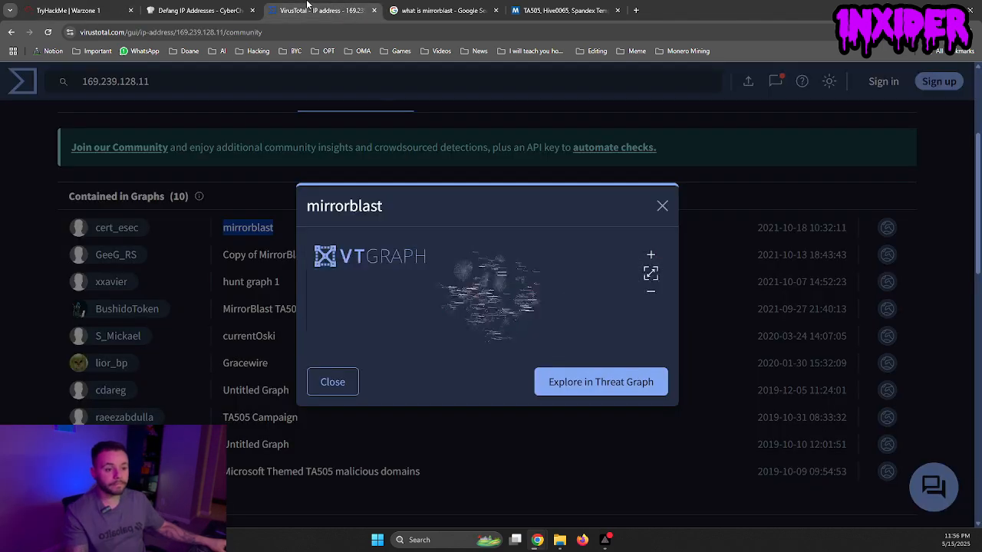
{"action": "left_click", "coordinate": [661, 206]}
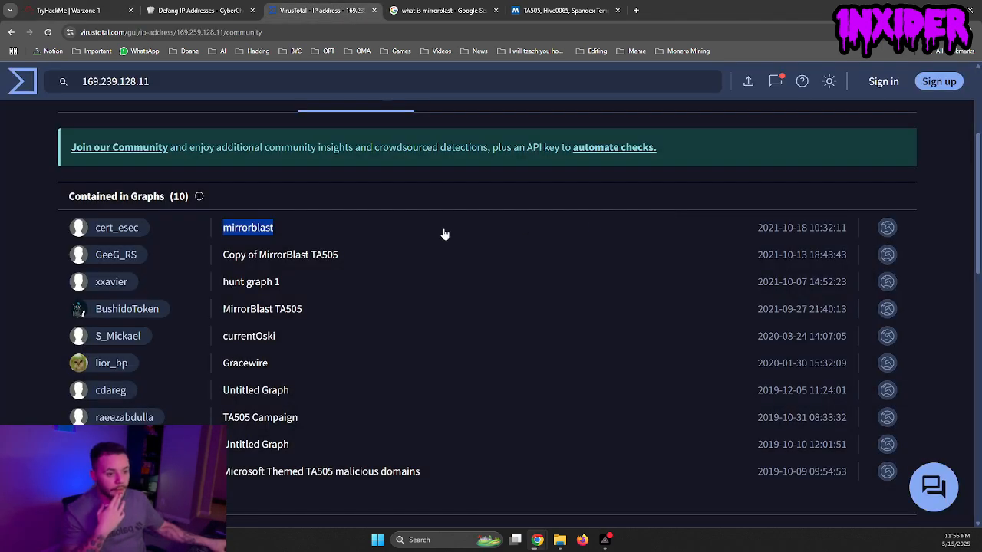
{"action": "scroll", "coordinate": [309, 245], "scroll_direction": "up", "scroll_amount": 2}
{"action": "scroll", "coordinate": [310, 246], "scroll_direction": "up", "scroll_amount": 1}
{"action": "left_click", "coordinate": [81, 247]}
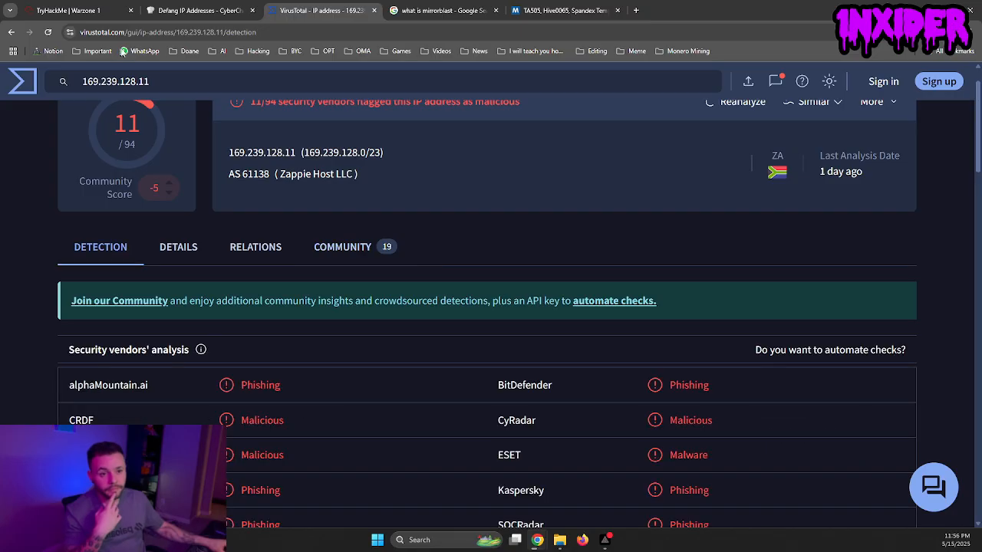
- Reread the TryHackMe question about the majority Communicating Files file type
{"action": "left_click", "coordinate": [90, 7]}
{"action": "left_click_drag", "start_coordinate": [93, 313], "coordinate": [226, 314]}
{"action": "left_click", "coordinate": [170, 304]}
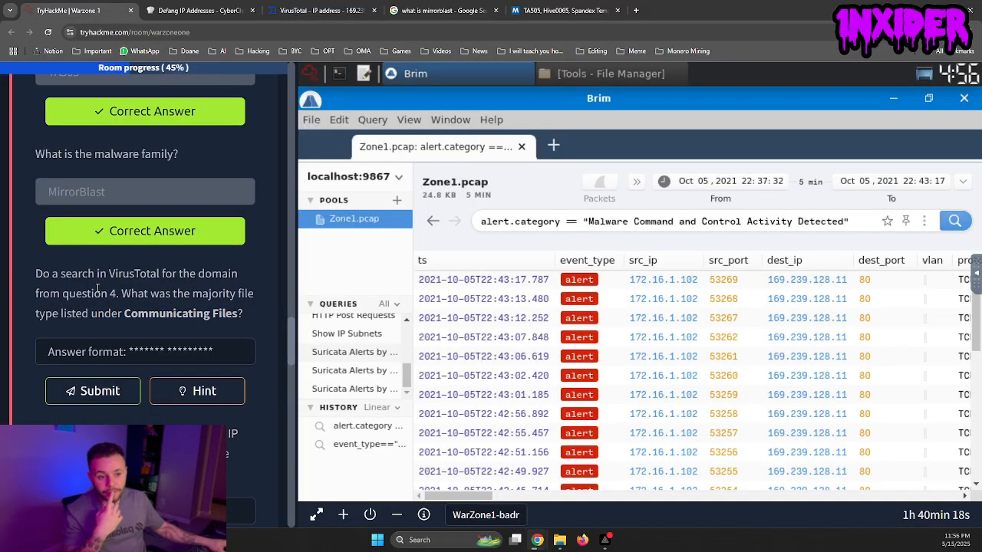
{"action": "left_click_drag", "start_coordinate": [94, 294], "coordinate": [240, 314]}
- Review the IP's Details: network 169.239.128.0/23, registry AFRINIC, country ZA, WHOIS and Google results
{"action": "left_click", "coordinate": [311, 10]}
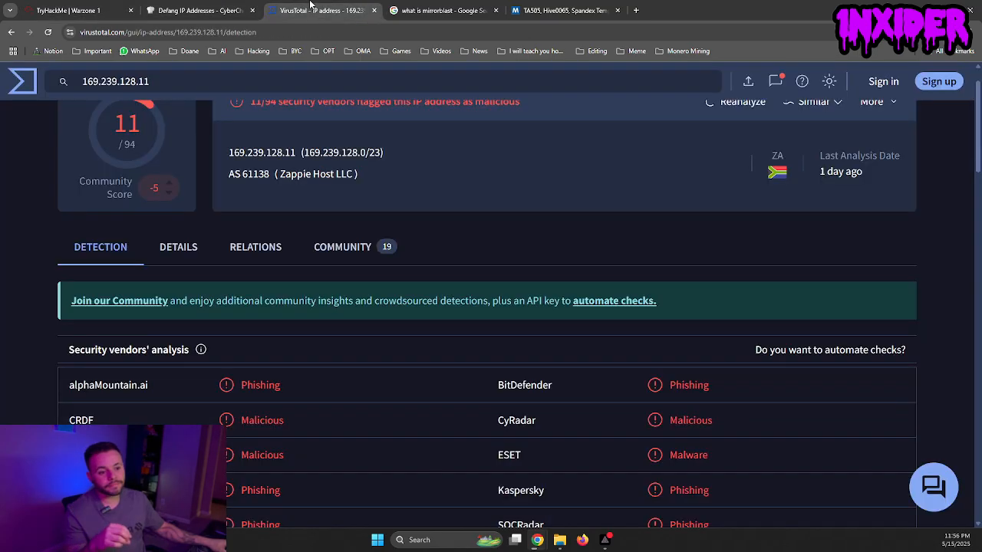
{"action": "scroll", "coordinate": [324, 211], "scroll_direction": "down", "scroll_amount": 1}
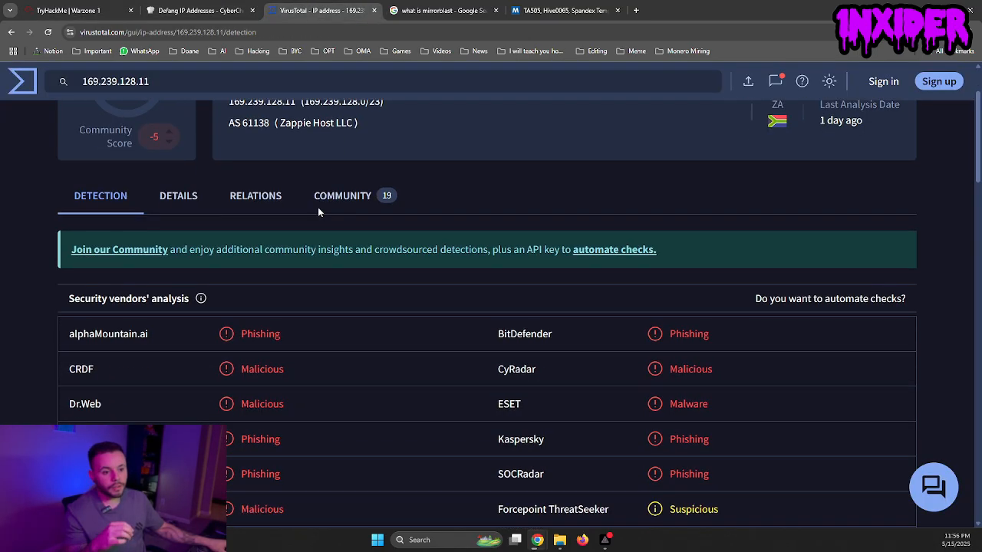
{"action": "scroll", "coordinate": [200, 272], "scroll_direction": "down", "scroll_amount": 10}
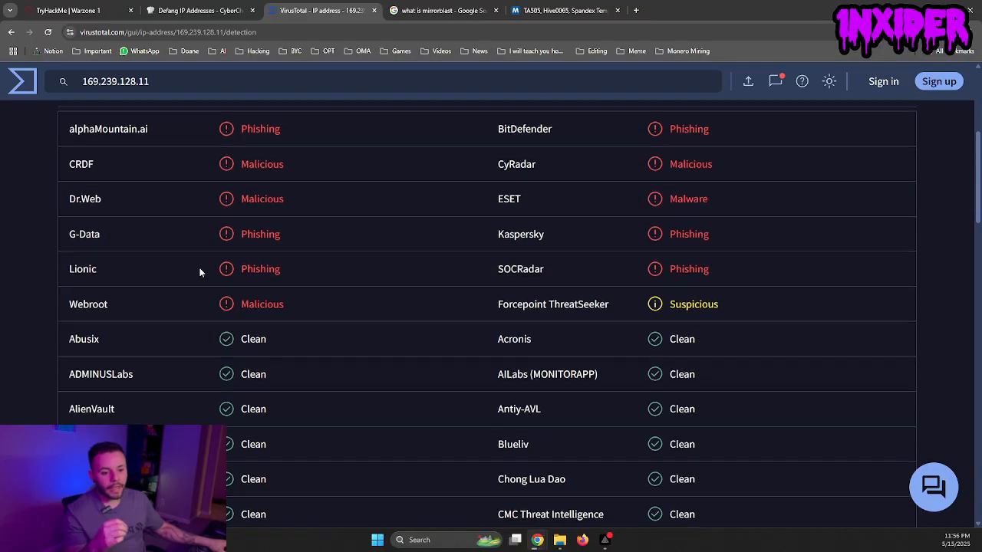
{"action": "scroll", "coordinate": [199, 272], "scroll_direction": "down", "scroll_amount": 5}
{"action": "scroll", "coordinate": [237, 289], "scroll_direction": "up", "scroll_amount": 15}
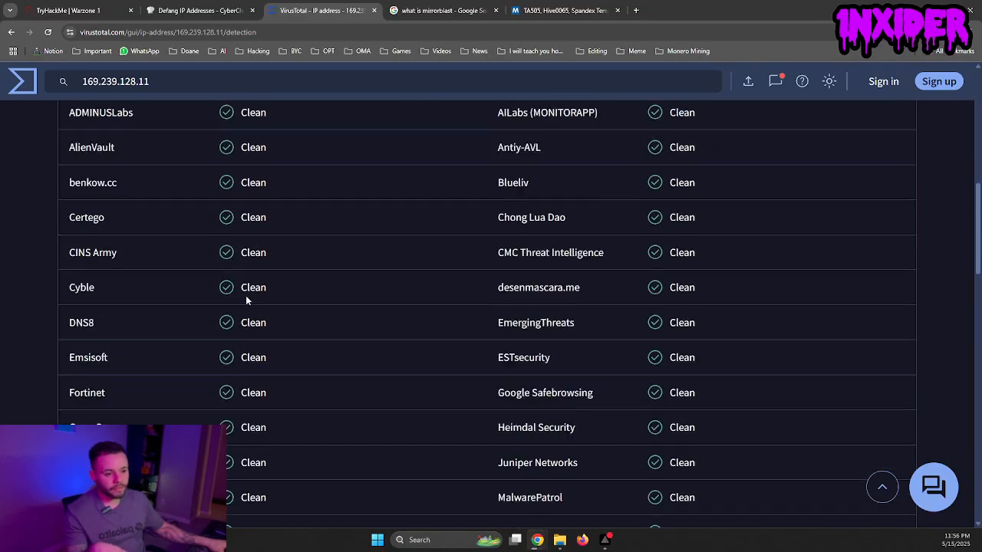
{"action": "scroll", "coordinate": [233, 321], "scroll_direction": "down", "scroll_amount": 1}
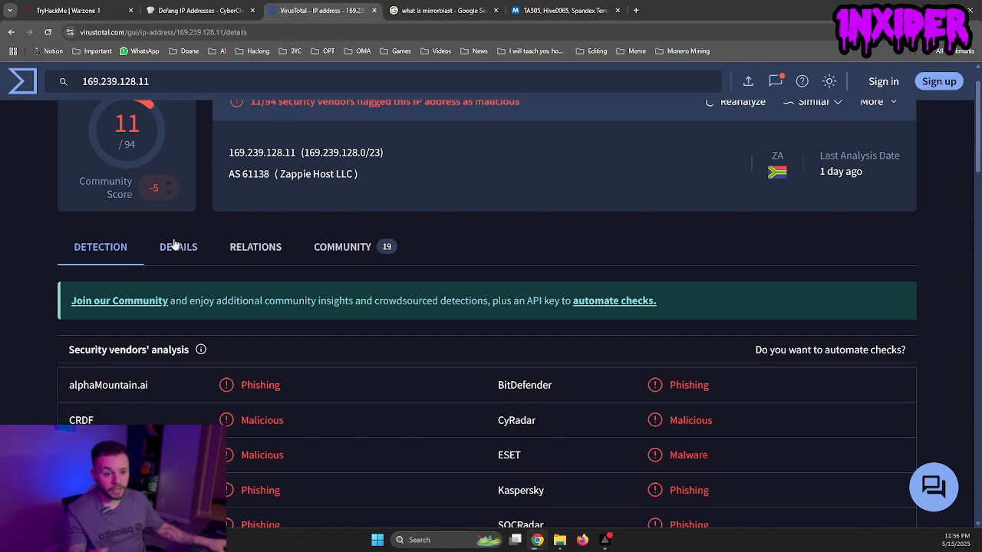
{"action": "left_click", "coordinate": [173, 246]}
{"action": "scroll", "coordinate": [174, 243], "scroll_direction": "down", "scroll_amount": 1}
{"action": "scroll", "coordinate": [175, 244], "scroll_direction": "down", "scroll_amount": 1}
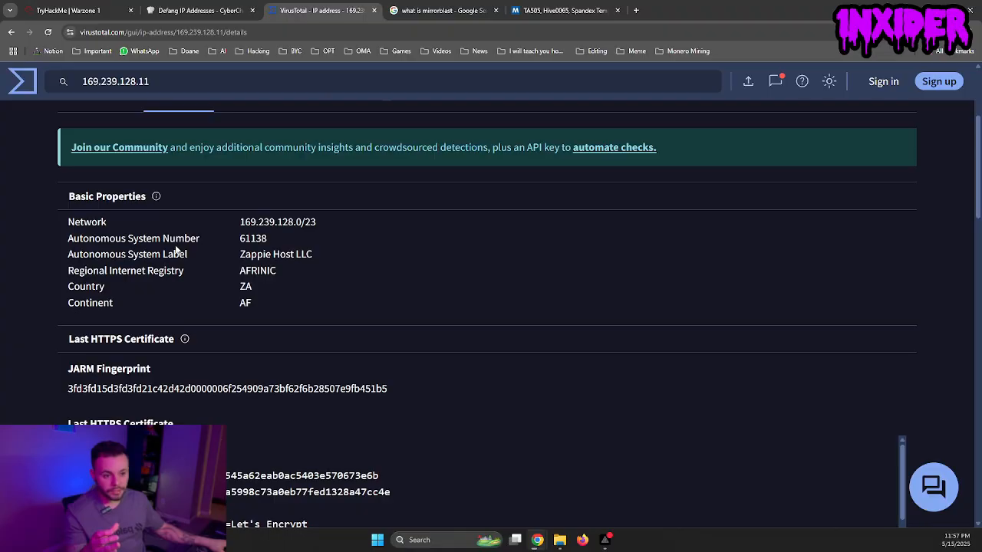
{"action": "scroll", "coordinate": [175, 250], "scroll_direction": "down", "scroll_amount": 1}
{"action": "scroll", "coordinate": [169, 248], "scroll_direction": "down", "scroll_amount": 4}
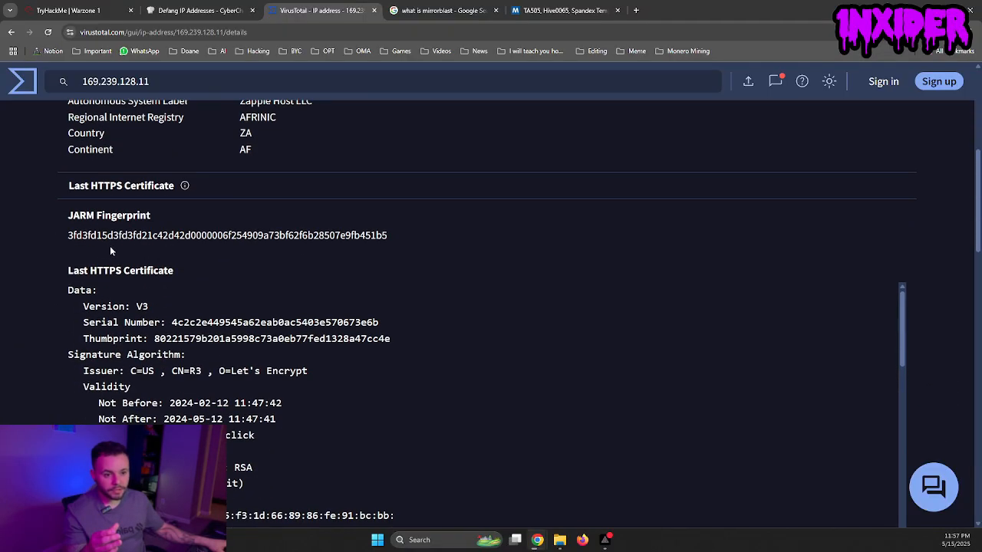
{"action": "scroll", "coordinate": [105, 243], "scroll_direction": "down", "scroll_amount": 8}
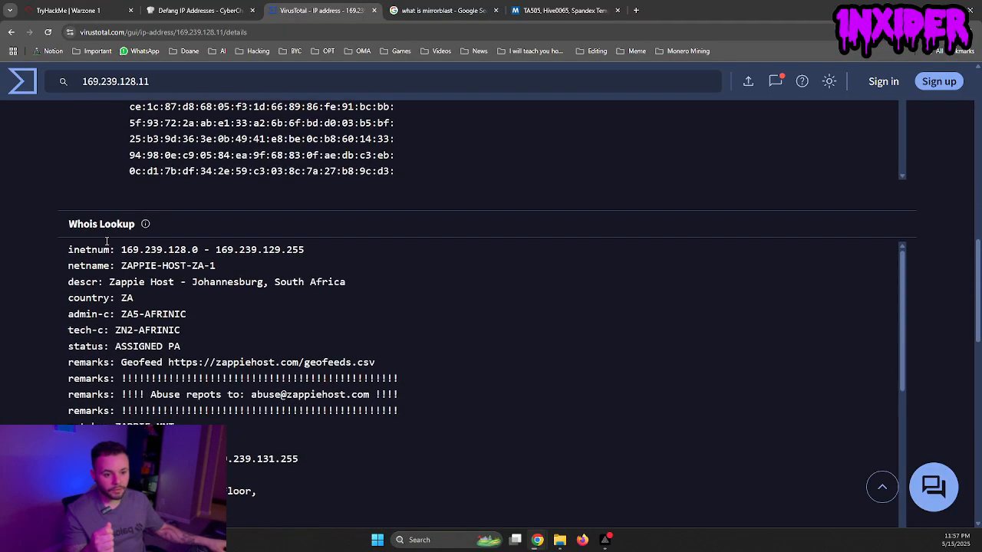
{"action": "scroll", "coordinate": [107, 243], "scroll_direction": "down", "scroll_amount": 1}
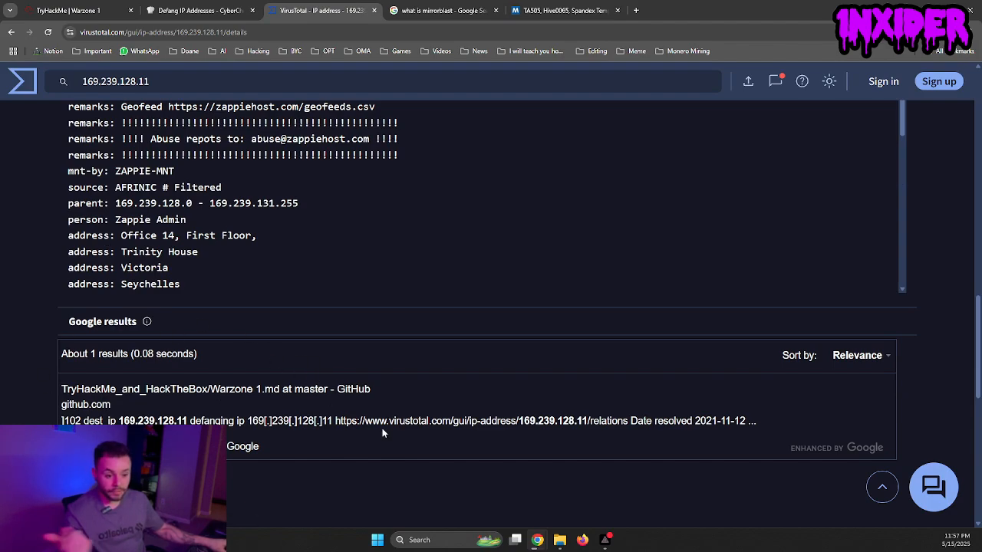
{"action": "scroll", "coordinate": [364, 418], "scroll_direction": "up", "scroll_amount": 3}
{"action": "scroll", "coordinate": [362, 417], "scroll_direction": "up", "scroll_amount": 10}
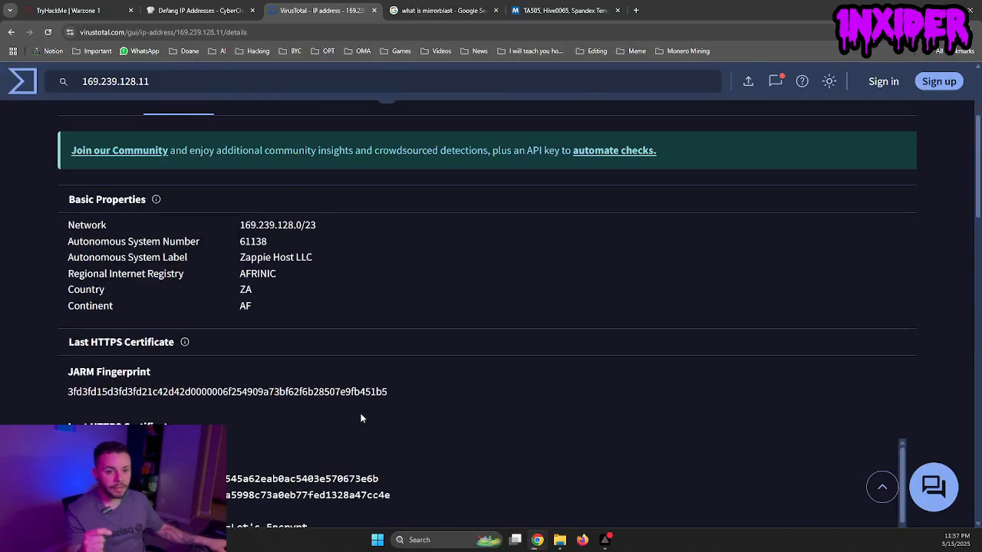
- Show the IP's Relations in VirusTotal and recheck the Communicating Files file-type question
{"action": "left_click", "coordinate": [266, 262]}
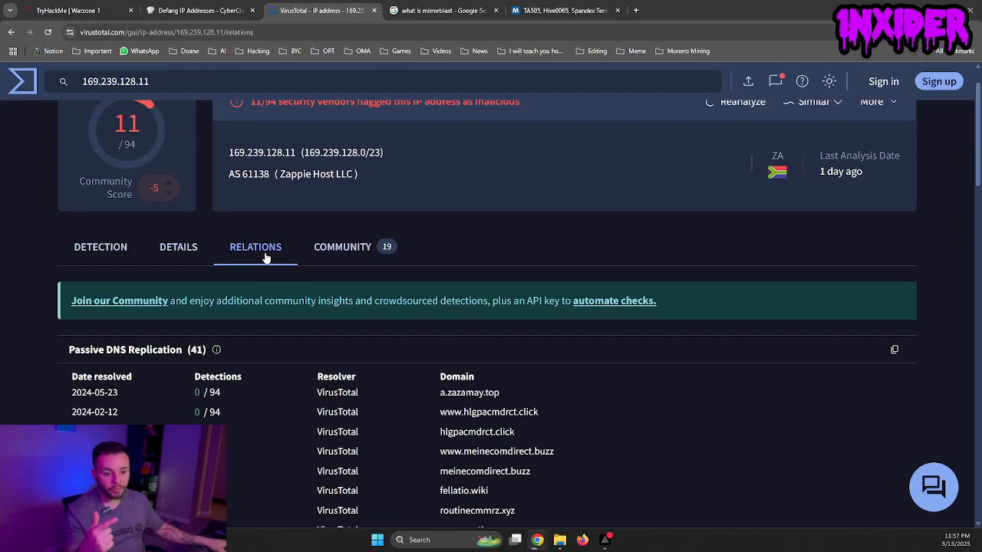
{"action": "scroll", "coordinate": [235, 281], "scroll_direction": "down", "scroll_amount": 3}
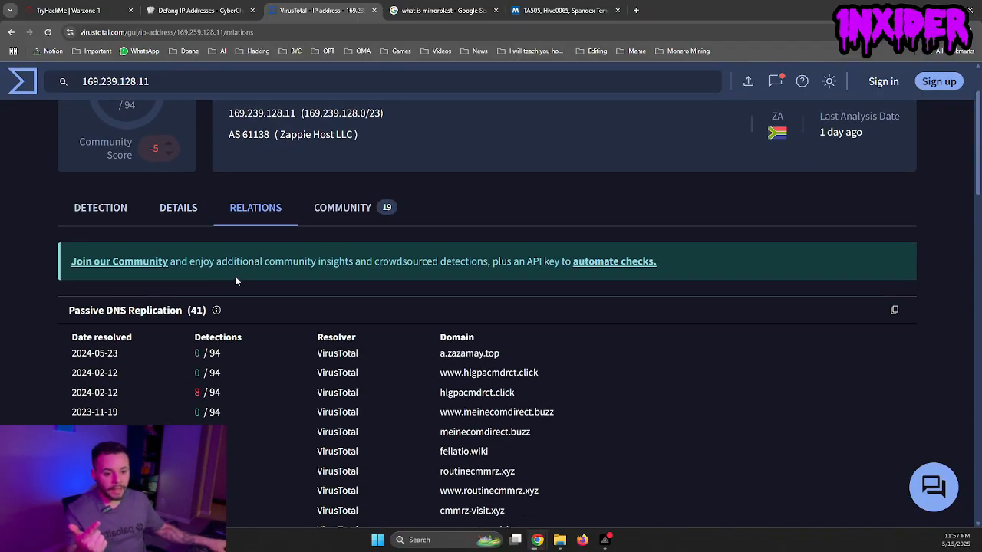
{"action": "scroll", "coordinate": [171, 288], "scroll_direction": "down", "scroll_amount": 2}
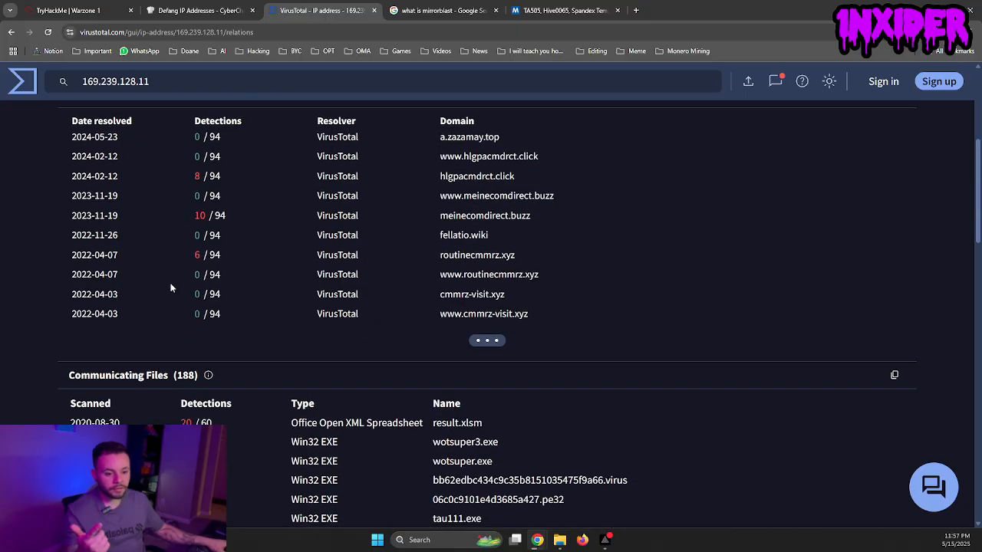
{"action": "left_click", "coordinate": [69, 10]}
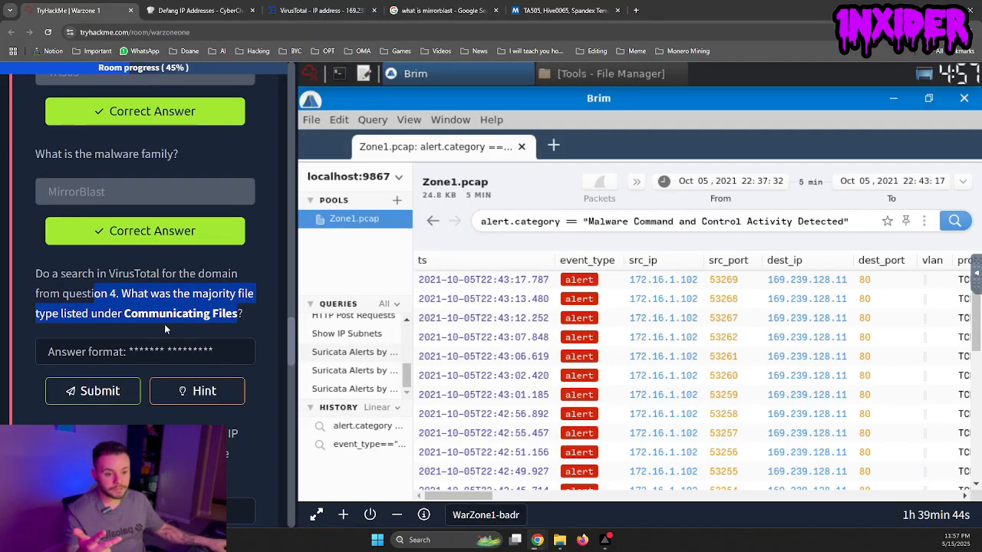
{"action": "left_click_drag", "start_coordinate": [105, 314], "coordinate": [240, 316]}
{"action": "left_click_drag", "start_coordinate": [120, 293], "coordinate": [202, 313]}
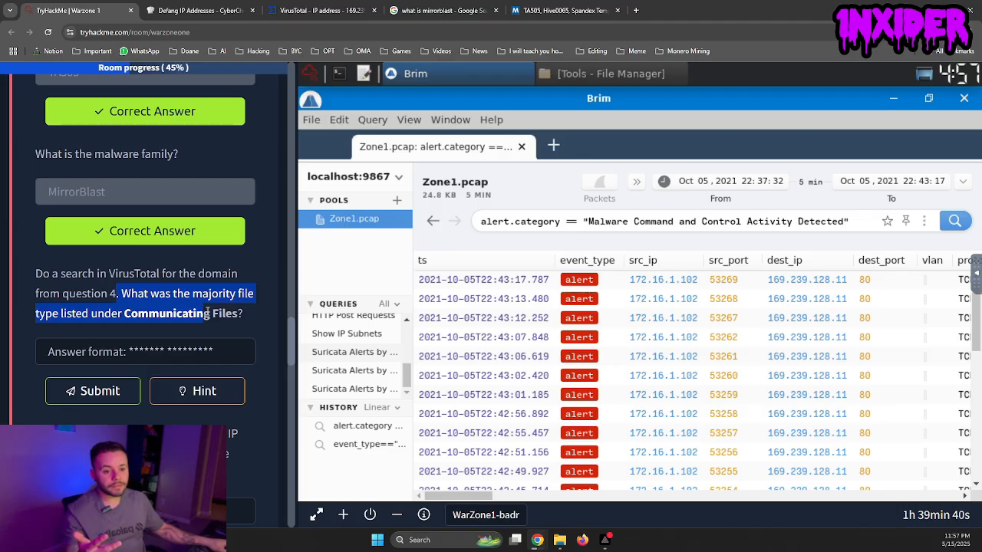
- Highlight the Win32 EXE types in the Communicating Files list, starting with FSTIME.EXE
{"action": "left_click", "coordinate": [355, 7]}
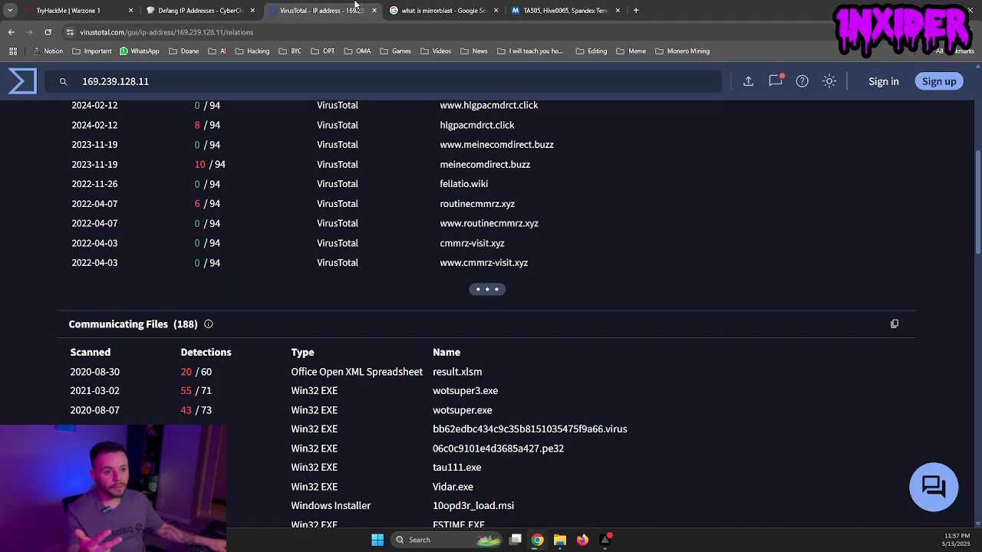
{"action": "left_click_drag", "start_coordinate": [356, 6], "coordinate": [253, 9]}
{"action": "scroll", "coordinate": [292, 299], "scroll_direction": "down", "scroll_amount": 2}
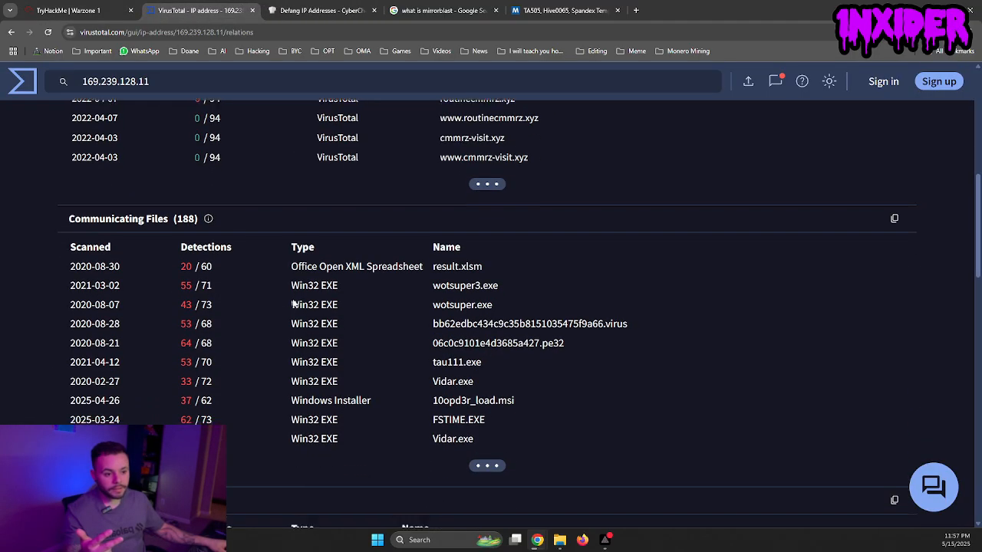
{"action": "scroll", "coordinate": [292, 305], "scroll_direction": "down", "scroll_amount": 1}
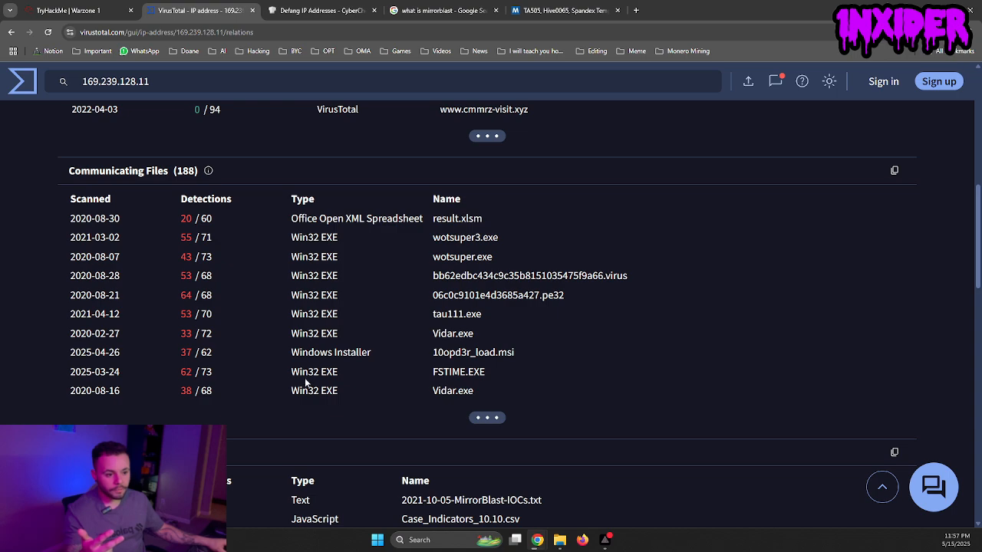
{"action": "left_click_drag", "start_coordinate": [344, 377], "coordinate": [182, 365]}
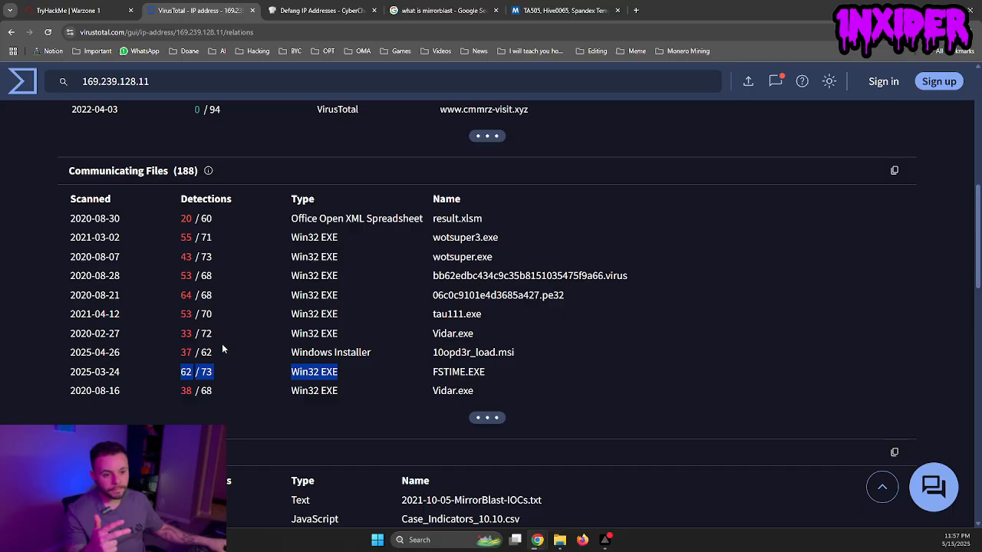
{"action": "double_click", "coordinate": [301, 374]}
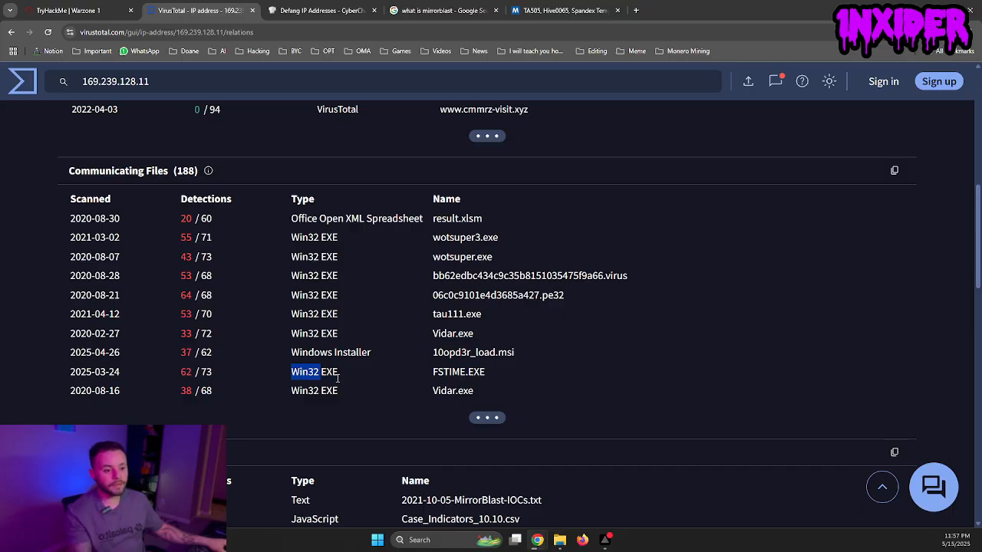
{"action": "left_click", "coordinate": [340, 375]}
{"action": "left_click_drag", "start_coordinate": [340, 375], "coordinate": [290, 373]}
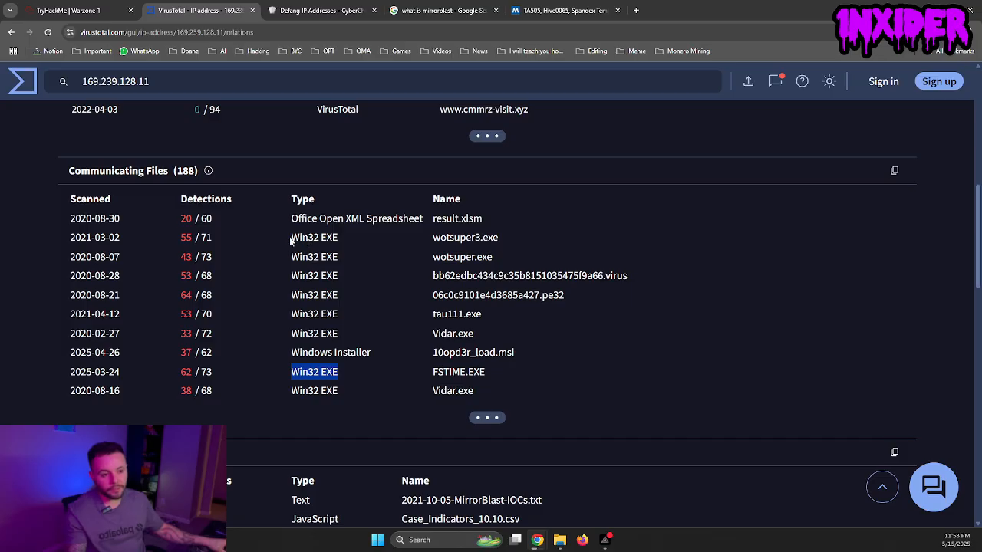
{"action": "left_click_drag", "start_coordinate": [289, 236], "coordinate": [342, 393]}
- Check tau111.exe's detection report, then return to the 169.239.128.11 report
{"action": "left_click", "coordinate": [69, 10]}
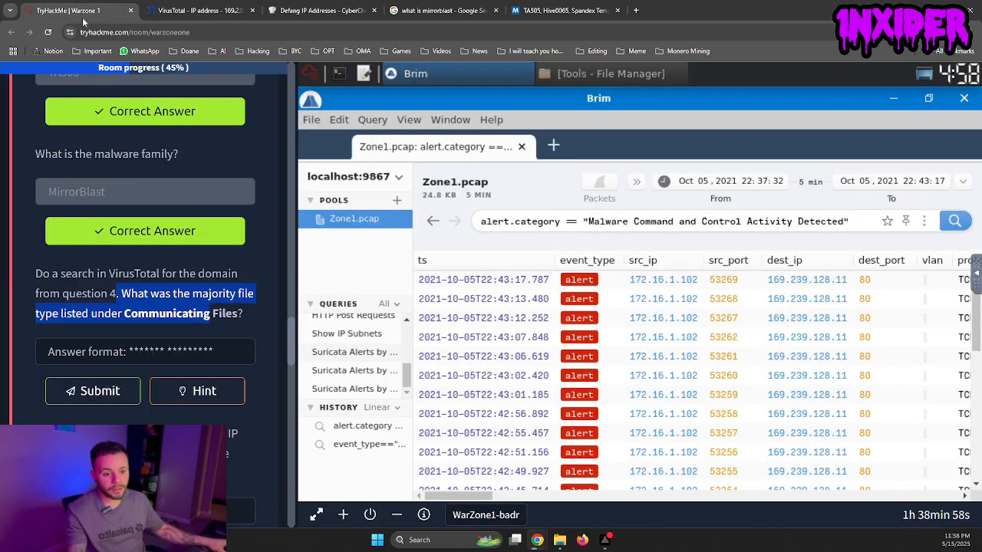
{"action": "left_click", "coordinate": [170, 356]}
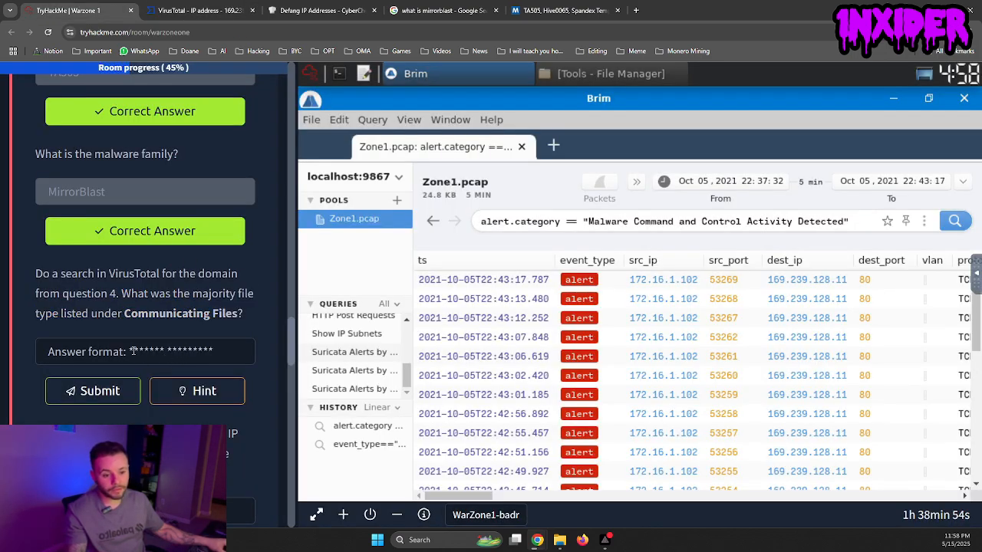
{"action": "left_click", "coordinate": [222, 10]}
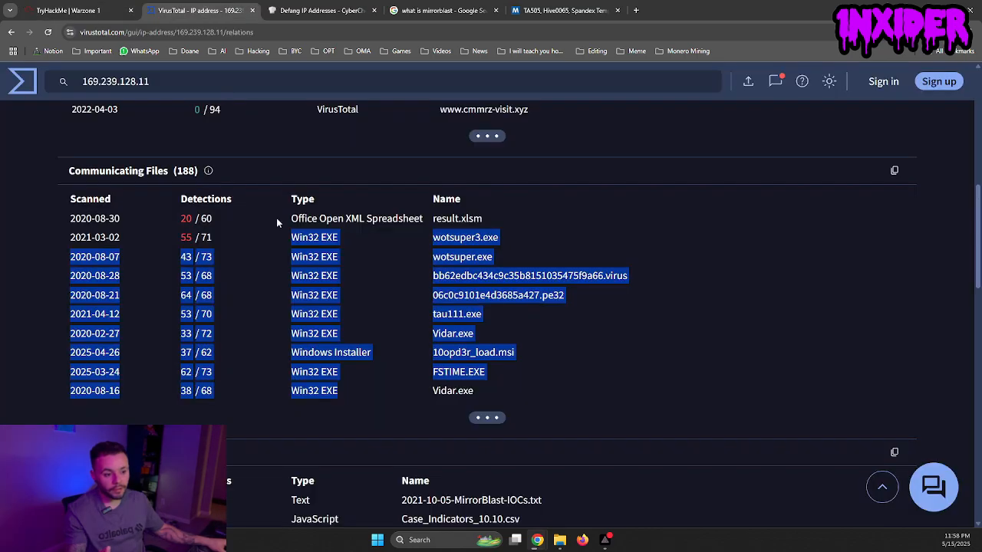
{"action": "left_click", "coordinate": [457, 319]}
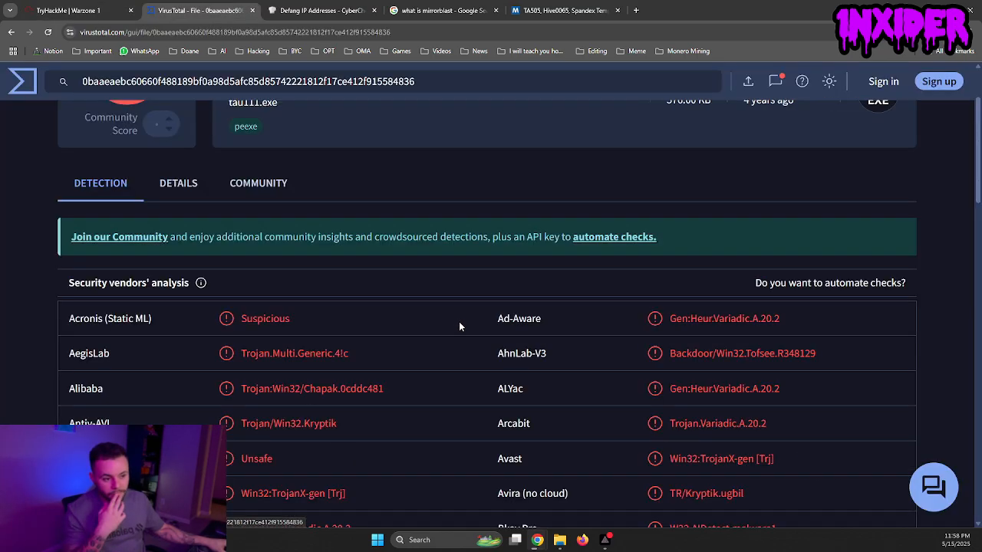
{"action": "key", "text": "alt+Left"}
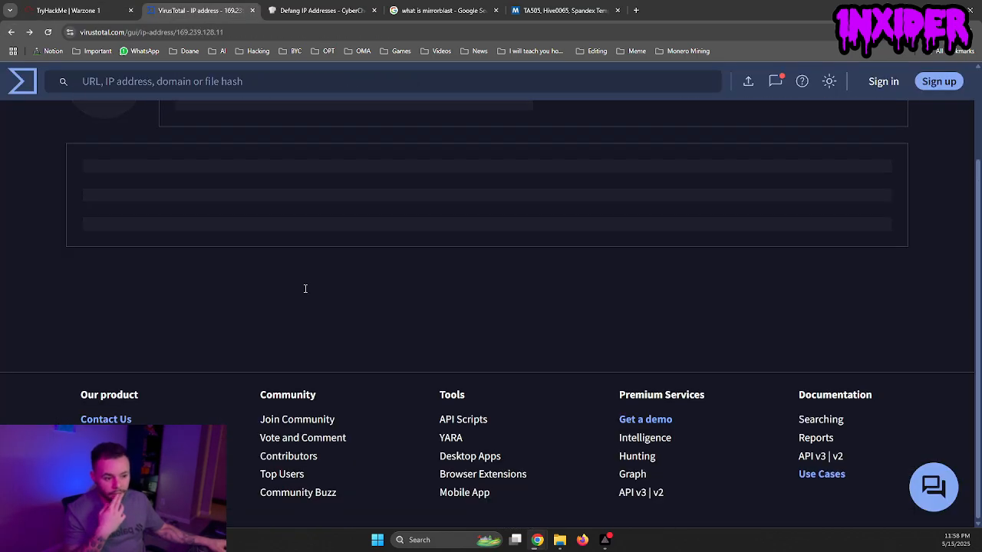
- Reopen the IP's Relations and highlight Win32 EXE in the wotsuper3.exe row
{"action": "left_click", "coordinate": [247, 206]}
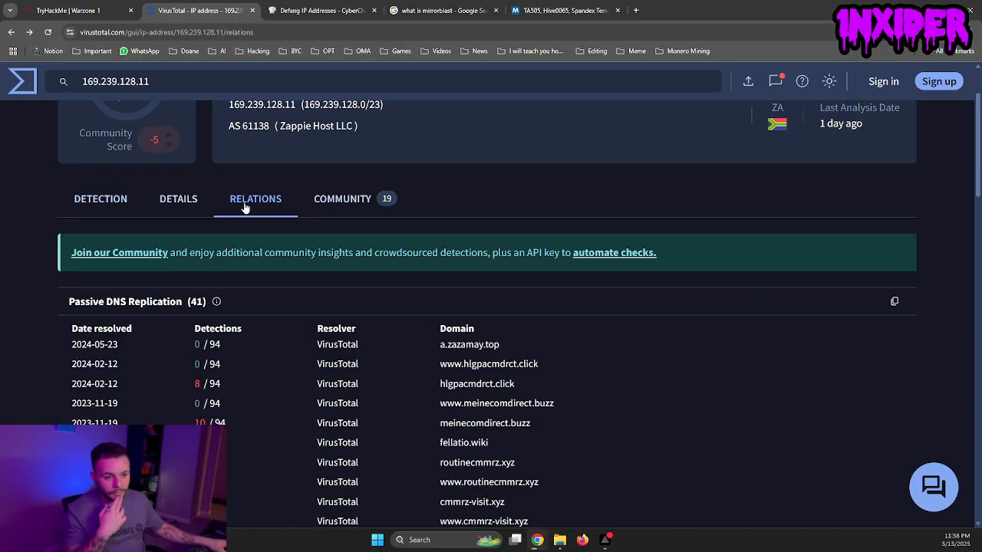
{"action": "scroll", "coordinate": [358, 309], "scroll_direction": "down", "scroll_amount": 10}
{"action": "scroll", "coordinate": [360, 320], "scroll_direction": "up", "scroll_amount": 2}
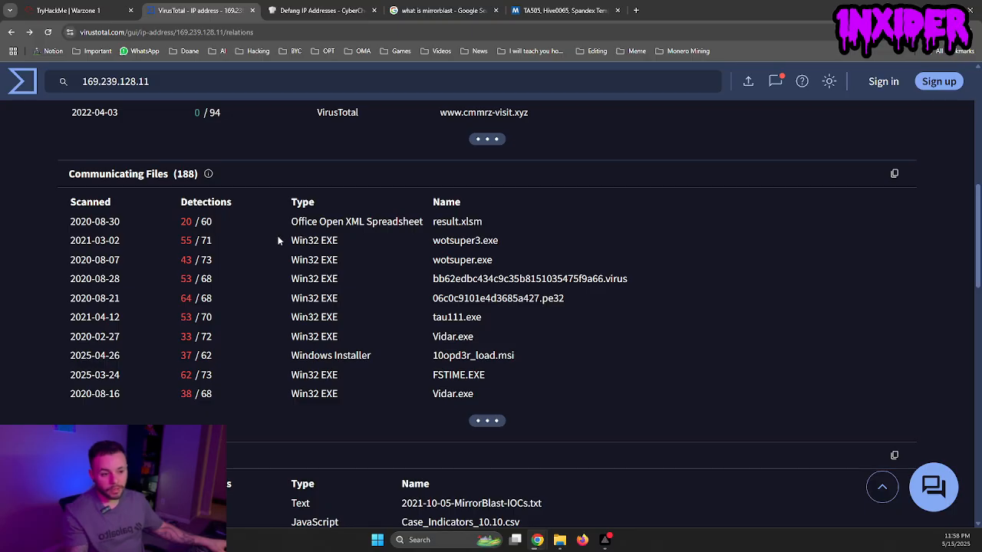
{"action": "left_click_drag", "start_coordinate": [278, 240], "coordinate": [348, 243]}
{"action": "key", "text": "ctrl+c"}
{"action": "left_click", "coordinate": [360, 10]}
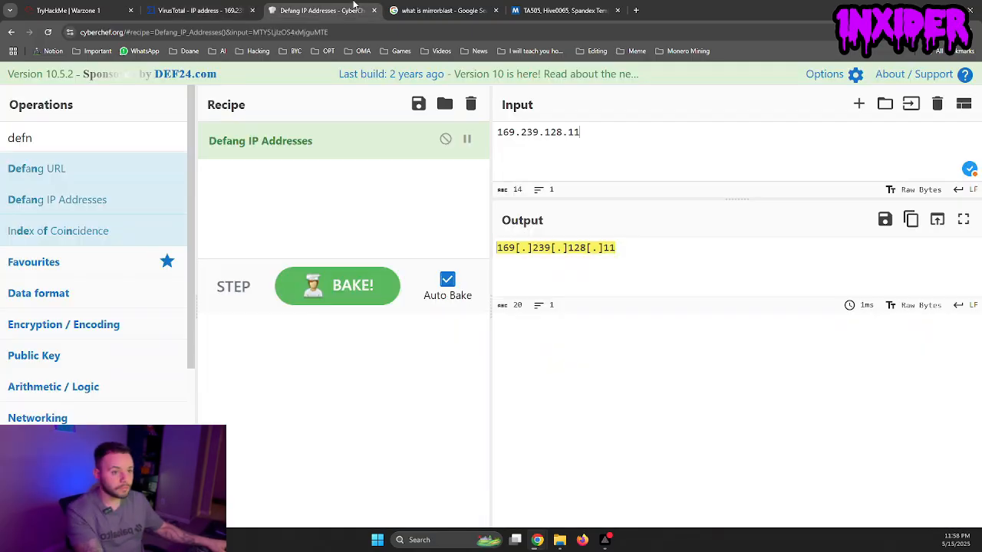
{"action": "left_click", "coordinate": [414, 10]}
- Search Google for 'win32 what is it', then refine it to 'what does Win32 EXE do'
{"action": "left_click", "coordinate": [411, 27]}
{"action": "type", "text": "win32"}
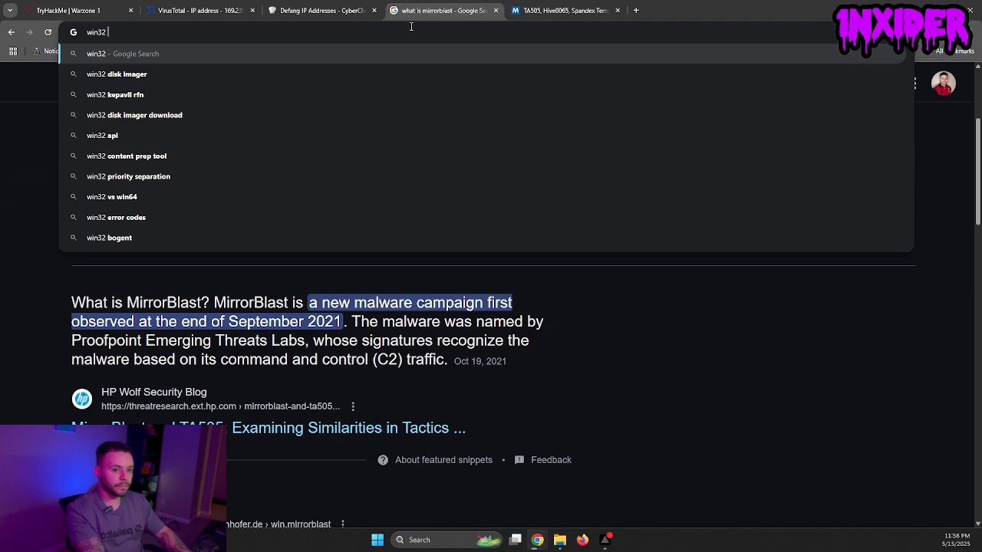
{"action": "type", "text": " what is"}
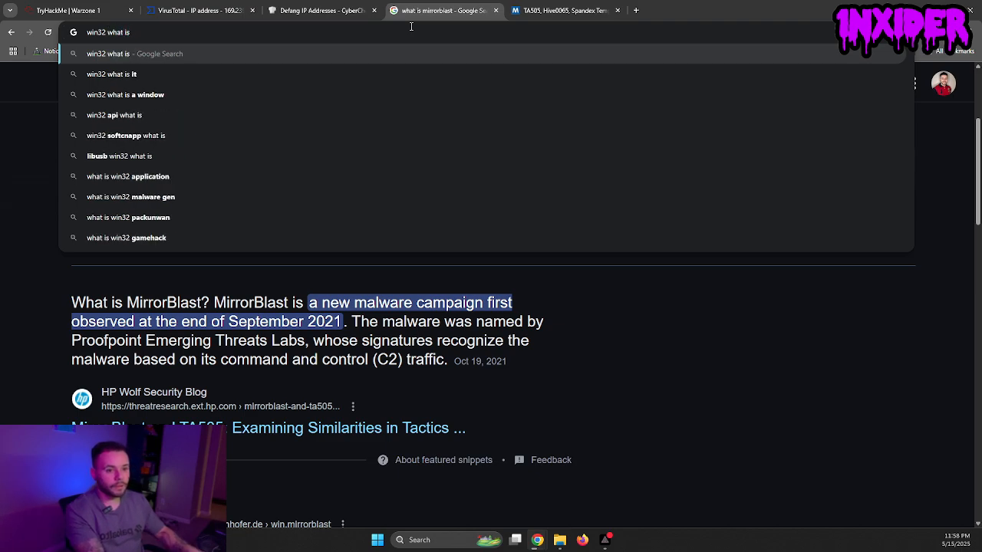
{"action": "type", "text": " it"}
{"action": "key", "text": "Return"}
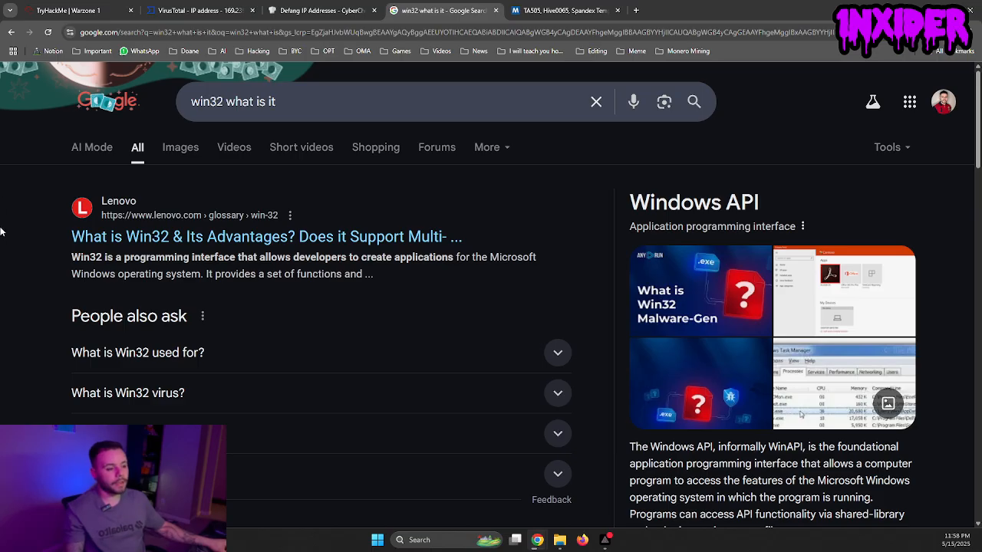
{"action": "left_click", "coordinate": [298, 108]}
{"action": "left_click_drag", "start_coordinate": [298, 105], "coordinate": [176, 102]}
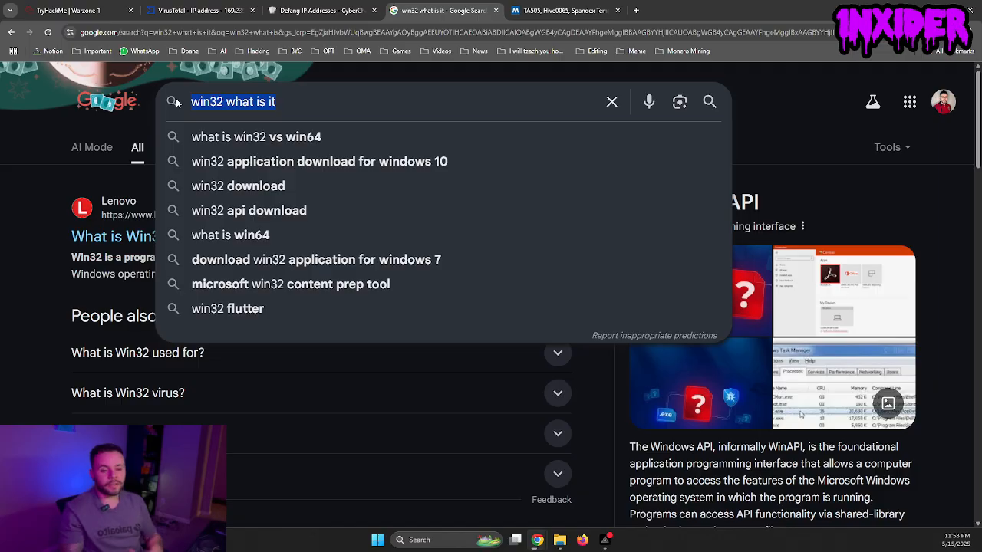
{"action": "type", "text": "what does"}
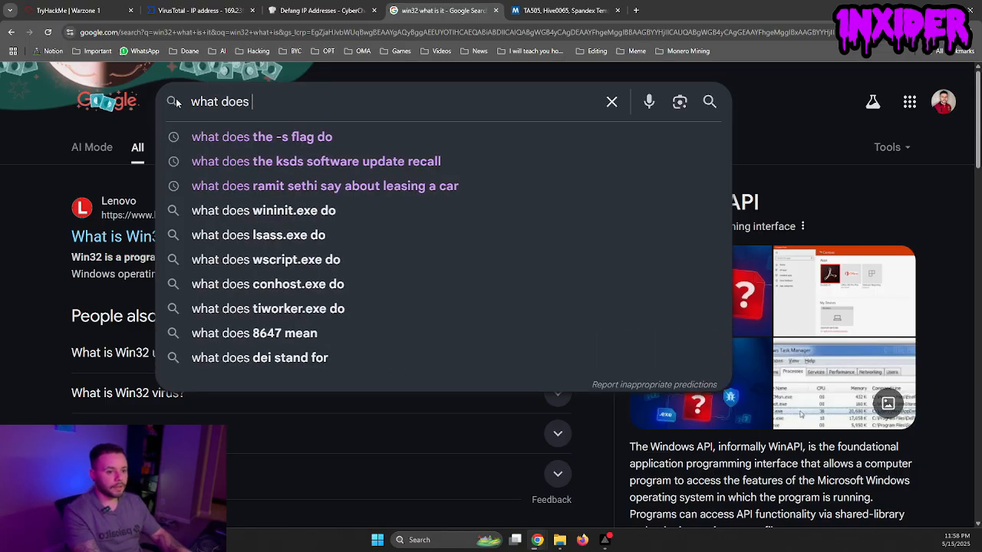
{"action": "key", "text": "ctrl+v"}
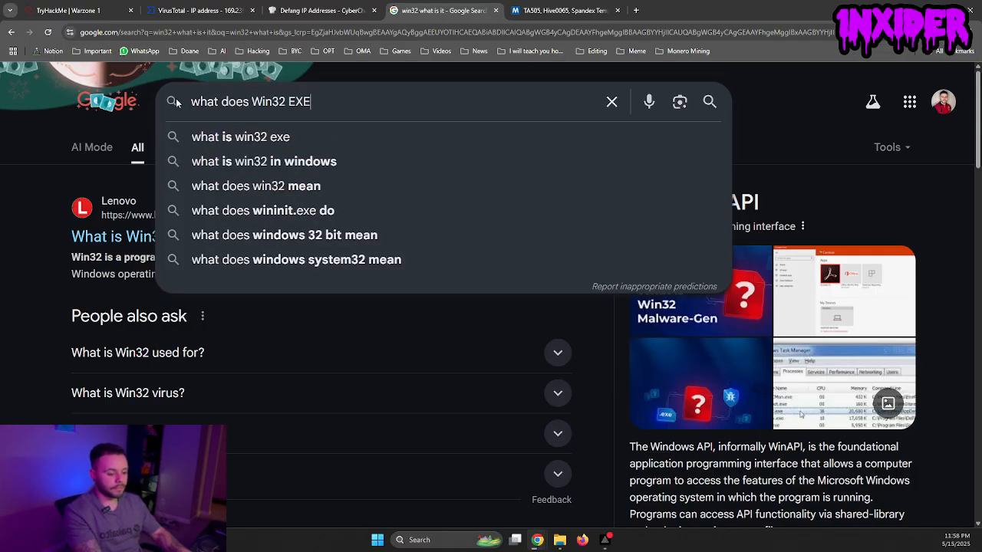
{"action": "type", "text": "do"}
{"action": "key", "text": "Return"}
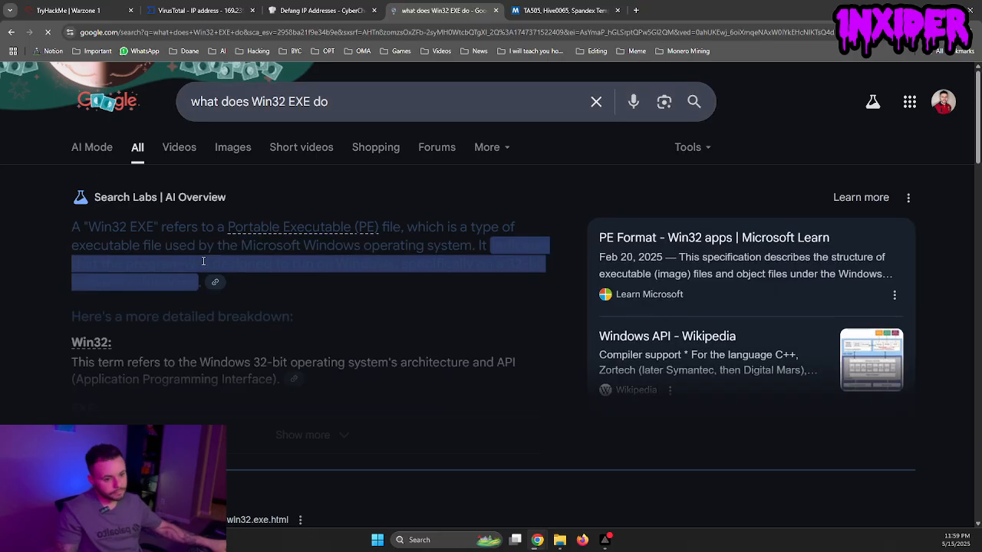
- Read the AI Overview explaining that a Win32 EXE runs on 32-bit Windows
{"action": "left_click_drag", "start_coordinate": [166, 228], "coordinate": [327, 247]}
{"action": "left_click", "coordinate": [449, 228]}
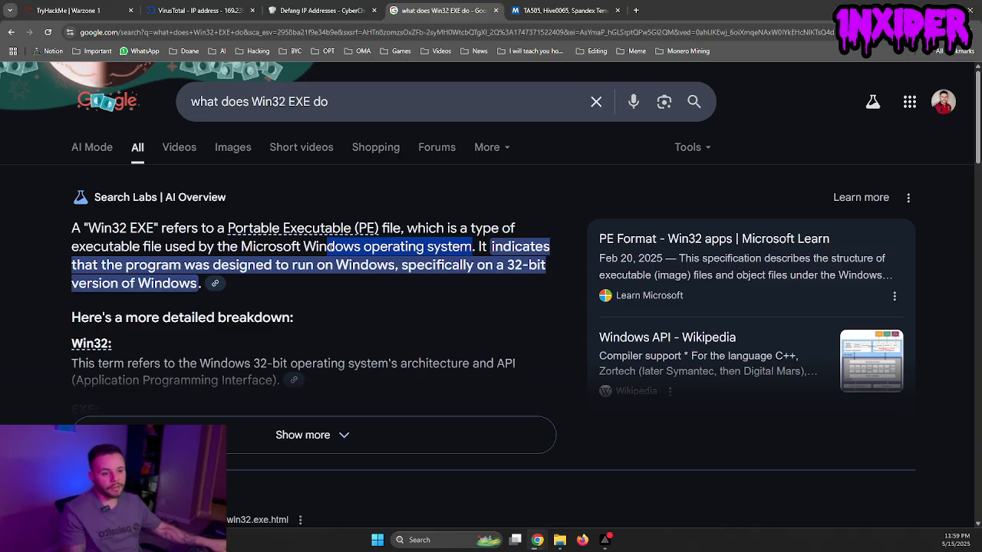
{"action": "left_click_drag", "start_coordinate": [163, 261], "coordinate": [393, 266]}
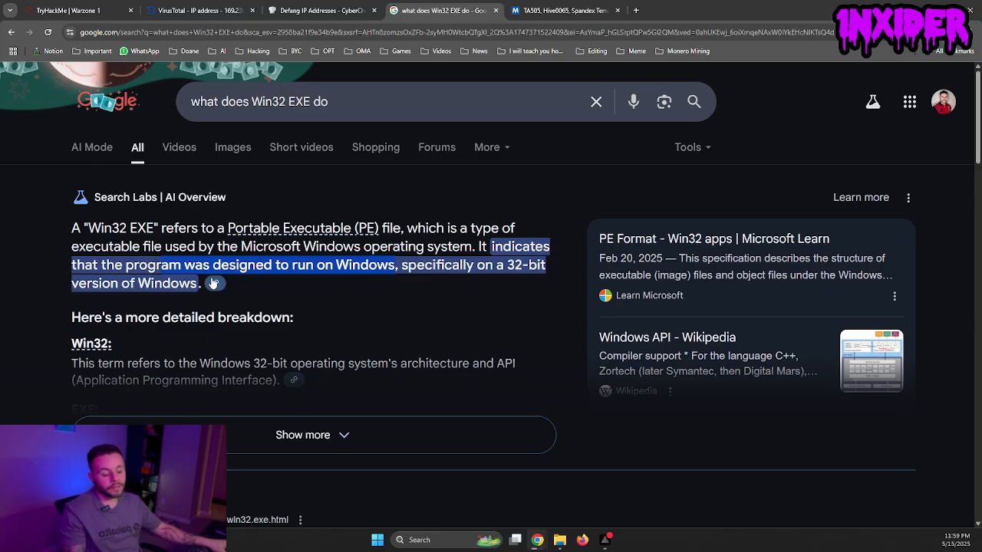
{"action": "left_click", "coordinate": [238, 7]}
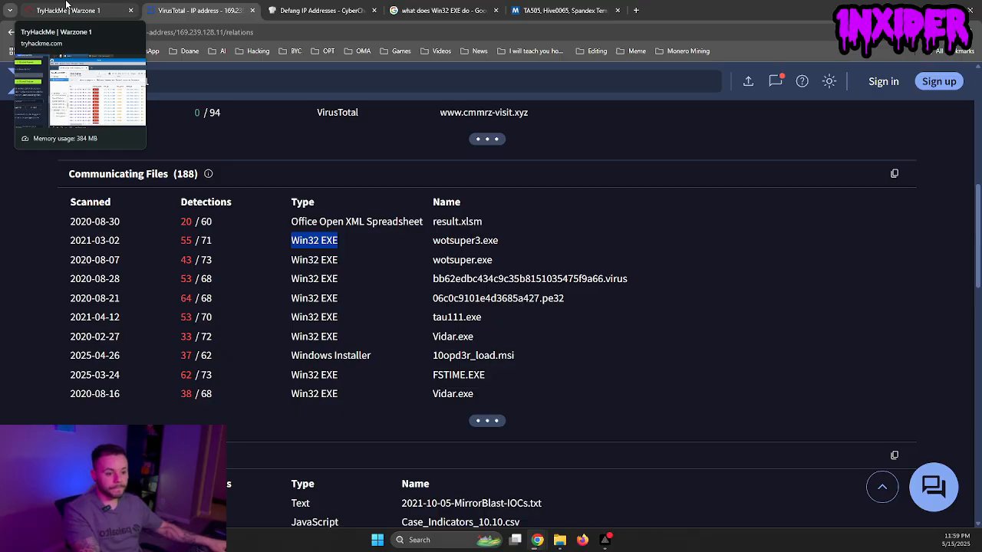
- Copy 'Windows Installer' from VirusTotal and submit it as the majority file type answer
{"action": "left_click", "coordinate": [66, 10]}
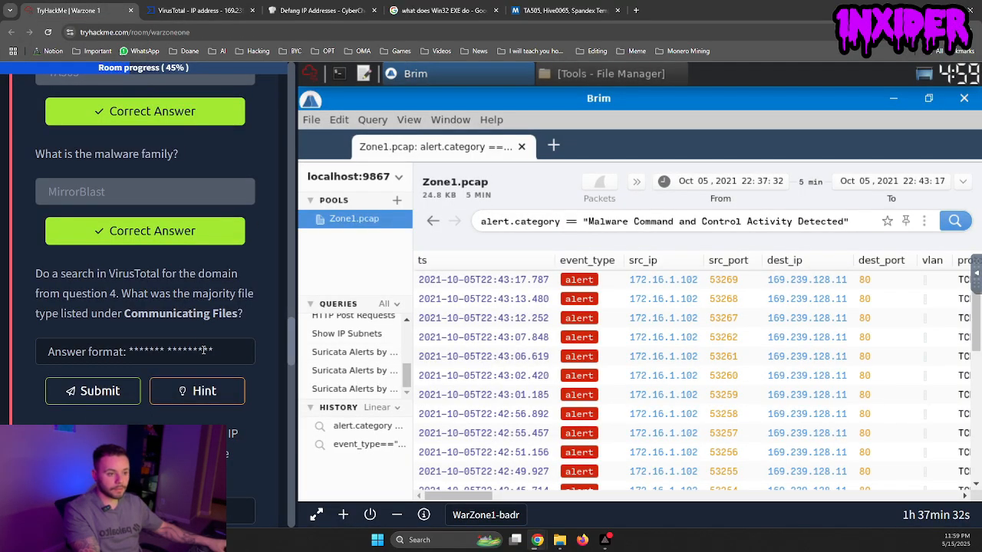
{"action": "left_click", "coordinate": [209, 10]}
{"action": "left_click_drag", "start_coordinate": [389, 358], "coordinate": [291, 355]}
{"action": "key", "text": "ctrl+c"}
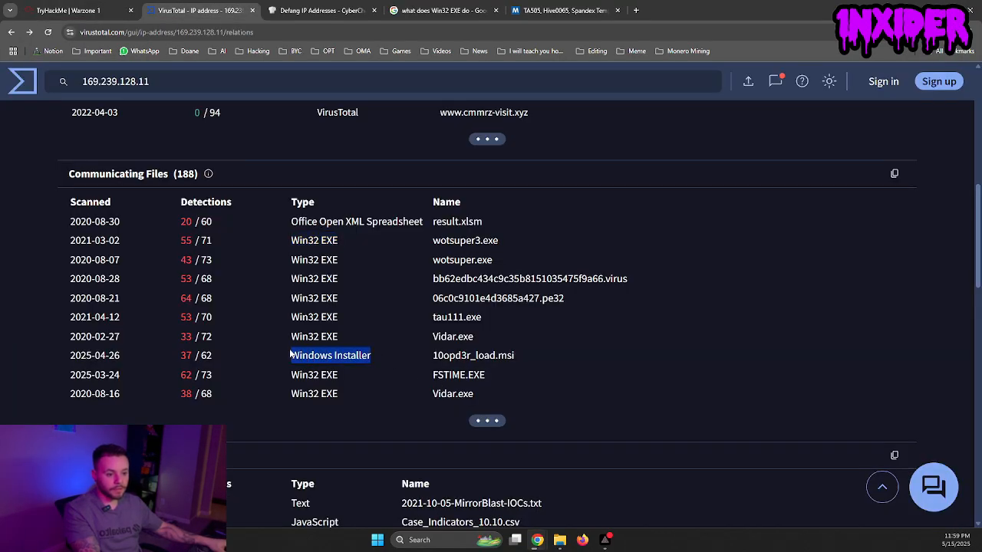
{"action": "left_click", "coordinate": [113, 9]}
{"action": "left_click", "coordinate": [129, 353]}
{"action": "key", "text": "ctrl+v"}
{"action": "left_click", "coordinate": [125, 391]}
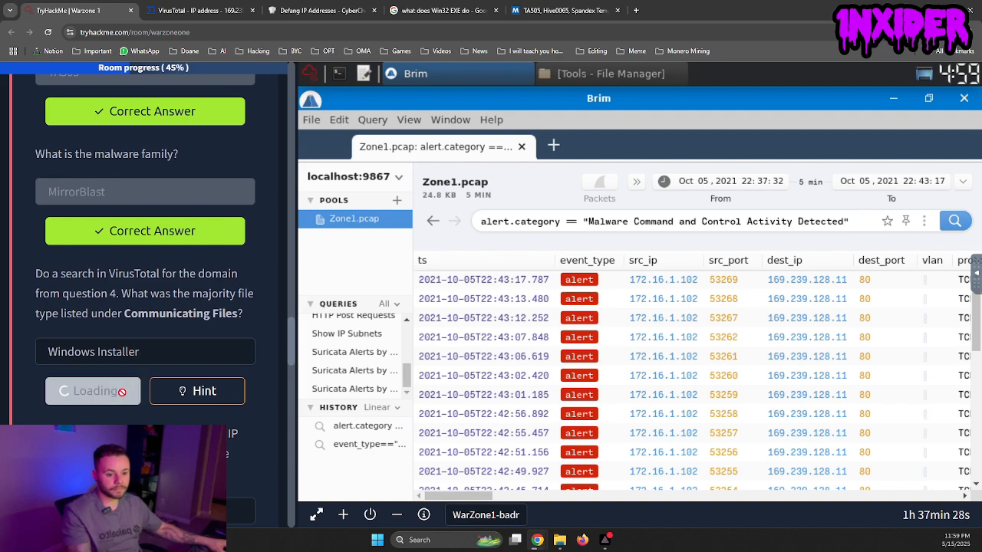
{"action": "scroll", "coordinate": [115, 351], "scroll_direction": "down", "scroll_amount": 3}
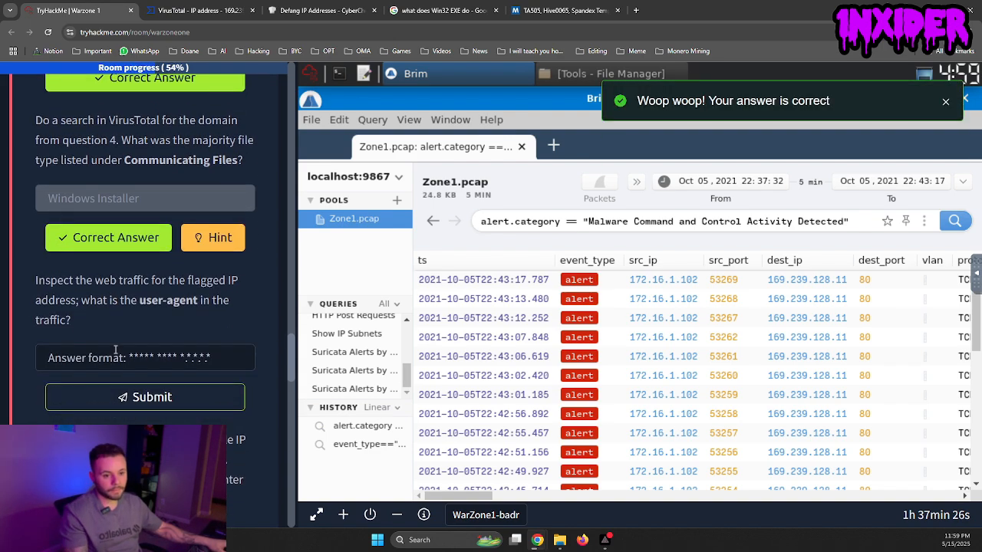
{"action": "scroll", "coordinate": [114, 351], "scroll_direction": "down", "scroll_amount": 1}
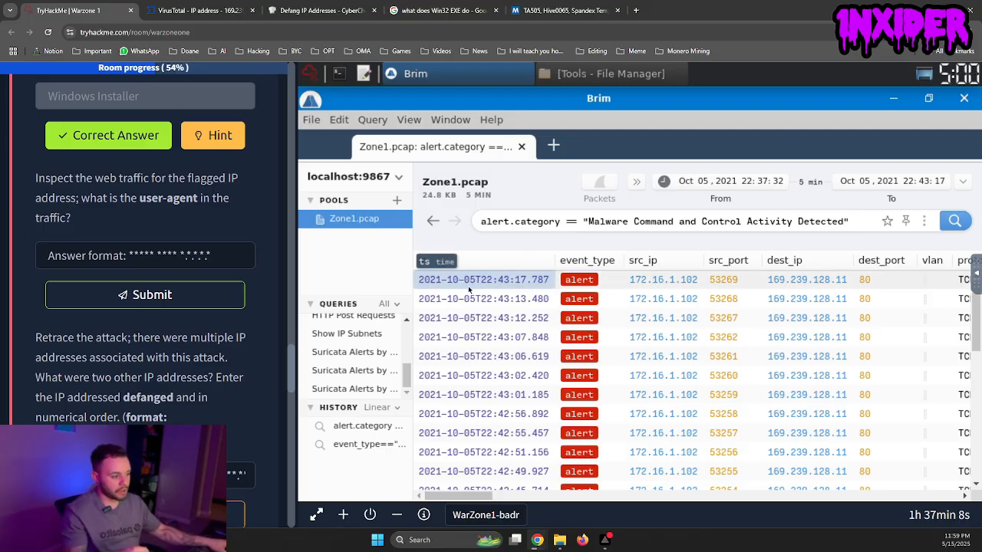
{"action": "scroll", "coordinate": [350, 345], "scroll_direction": "up", "scroll_amount": 4}
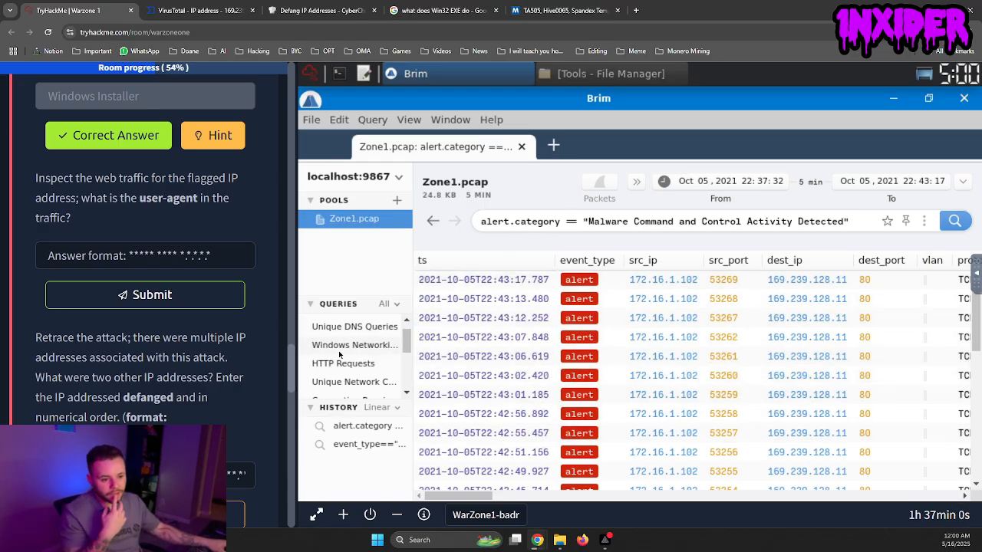
- Filter on src_ip==172.16.1.102, replace the alert clause with 'and http', and run the query
{"action": "right_click", "coordinate": [672, 282]}
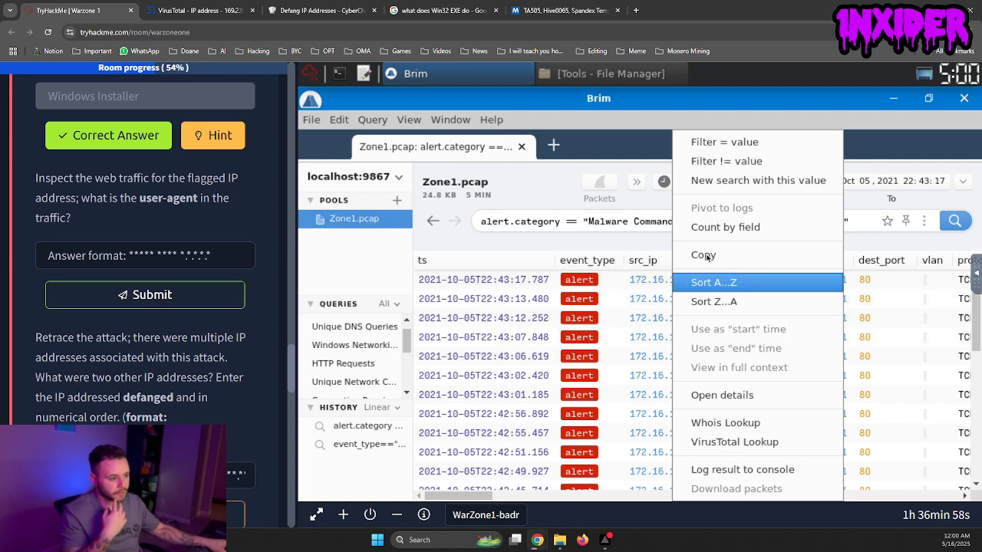
{"action": "left_click", "coordinate": [728, 141]}
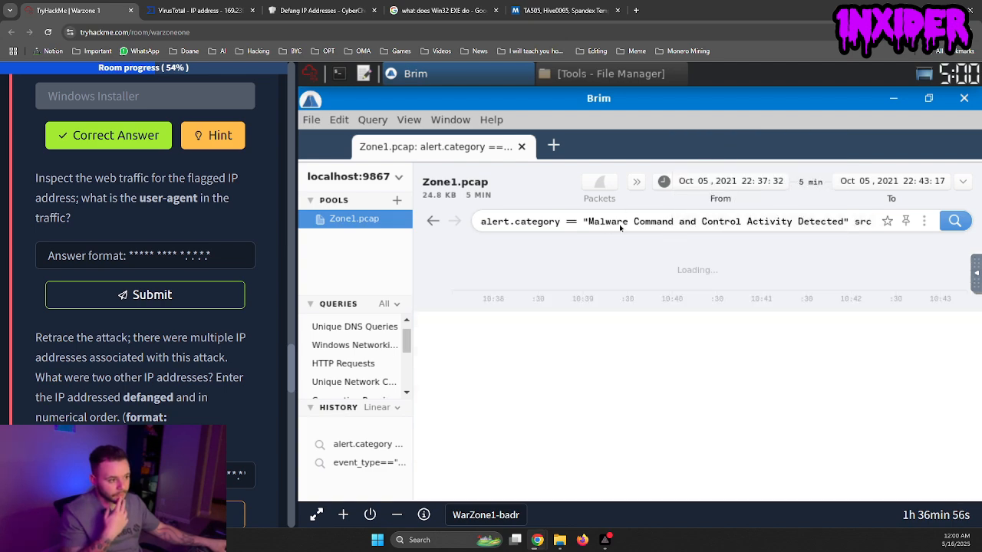
{"action": "left_click_drag", "start_coordinate": [851, 222], "coordinate": [512, 224]}
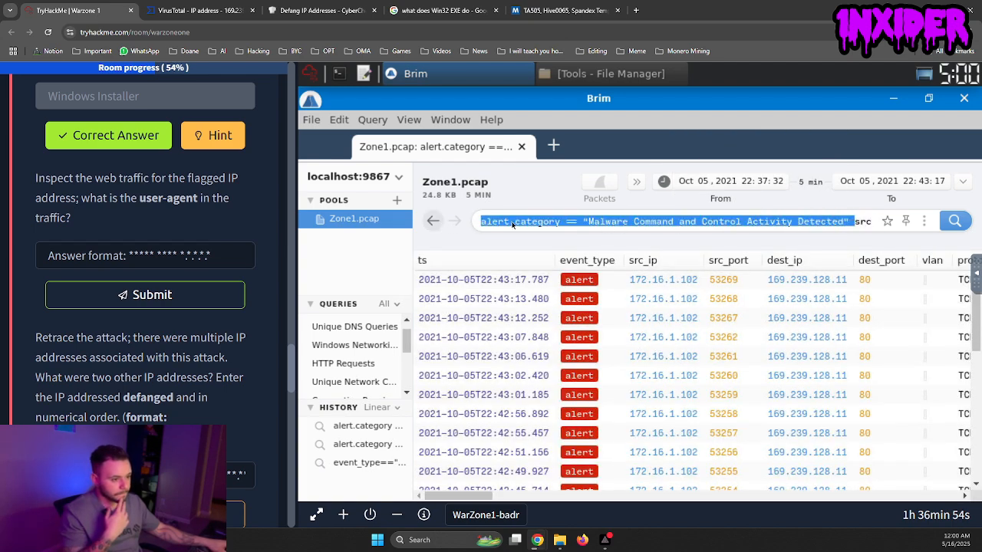
{"action": "key", "text": "BackSpace"}
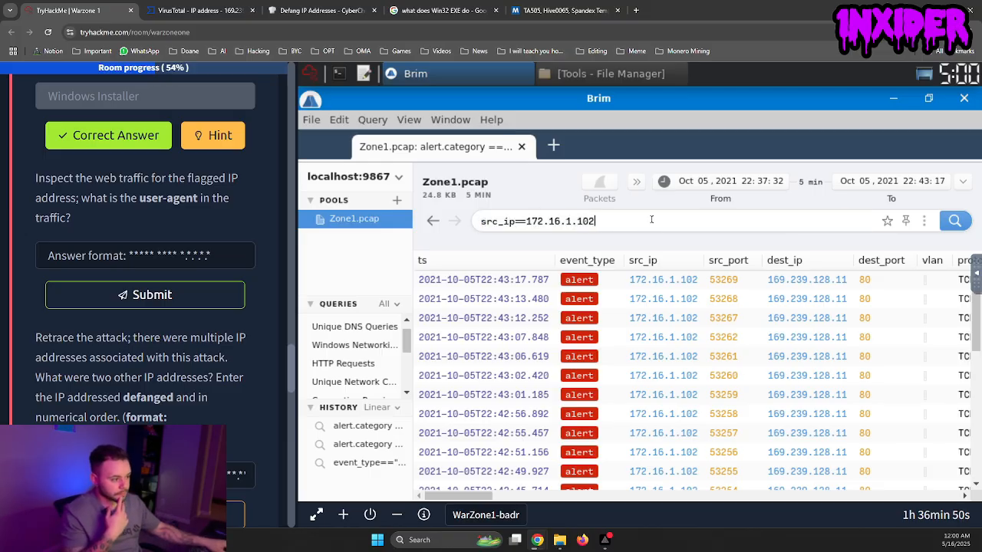
{"action": "type", "text": "and "}
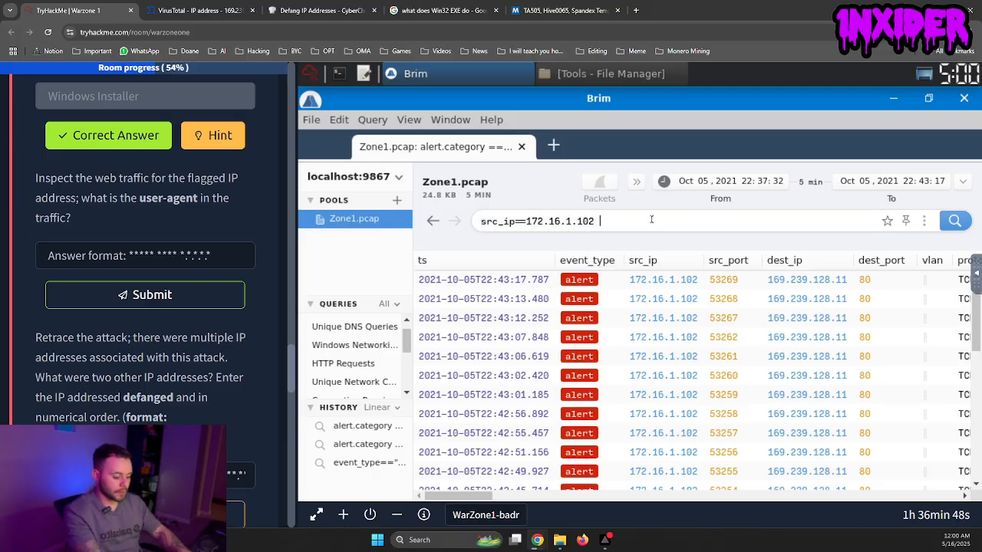
{"action": "type", "text": "http"}
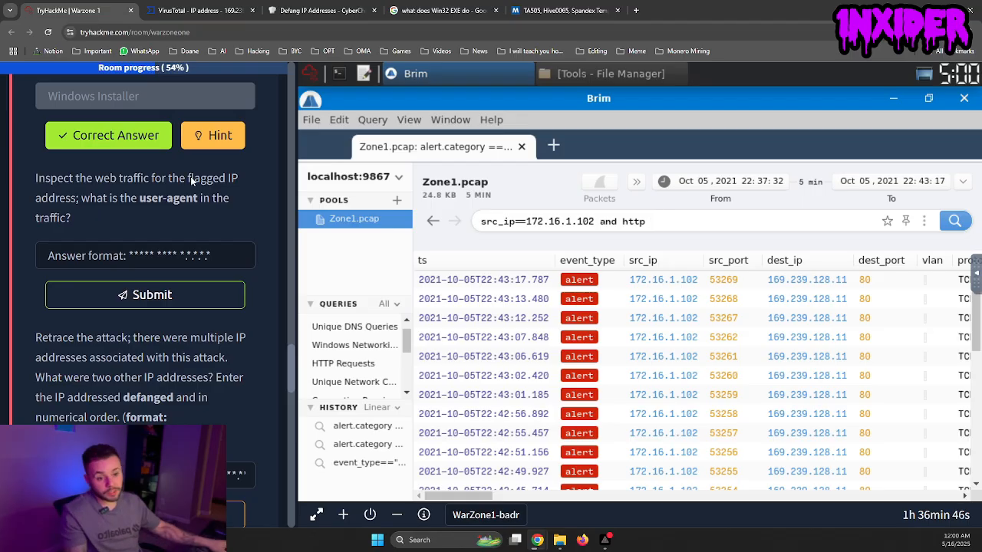
{"action": "scroll", "coordinate": [103, 234], "scroll_direction": "up", "scroll_amount": 1}
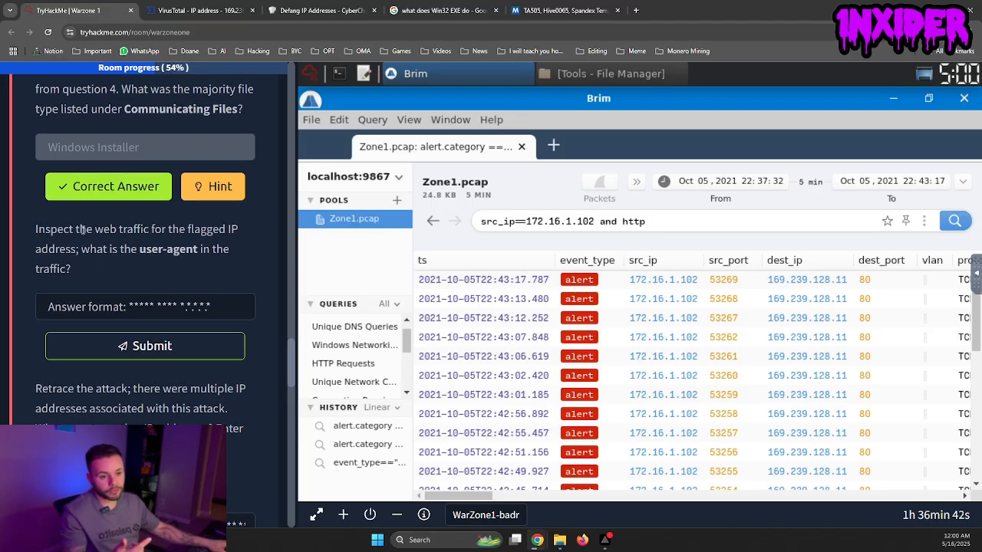
{"action": "left_click_drag", "start_coordinate": [45, 230], "coordinate": [209, 230]}
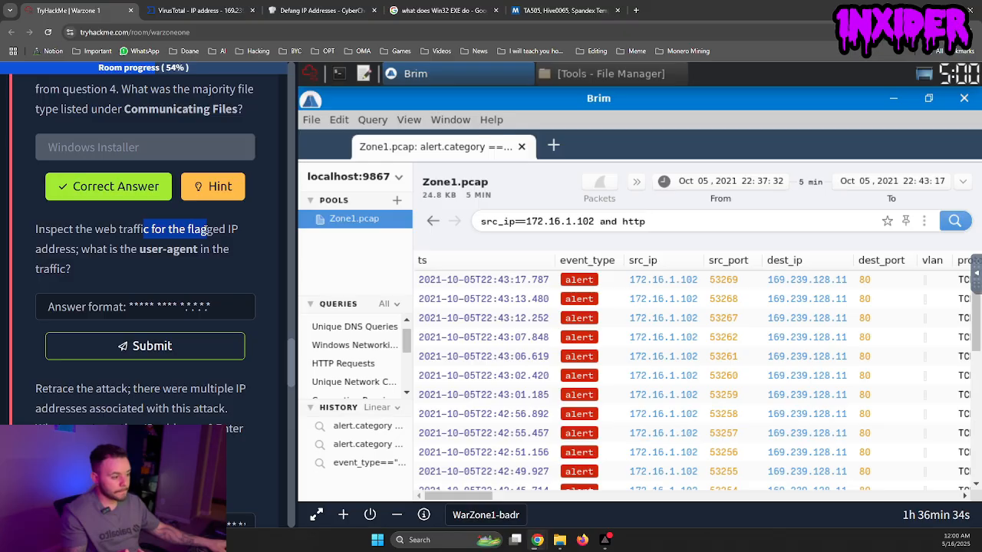
{"action": "left_click", "coordinate": [580, 214]}
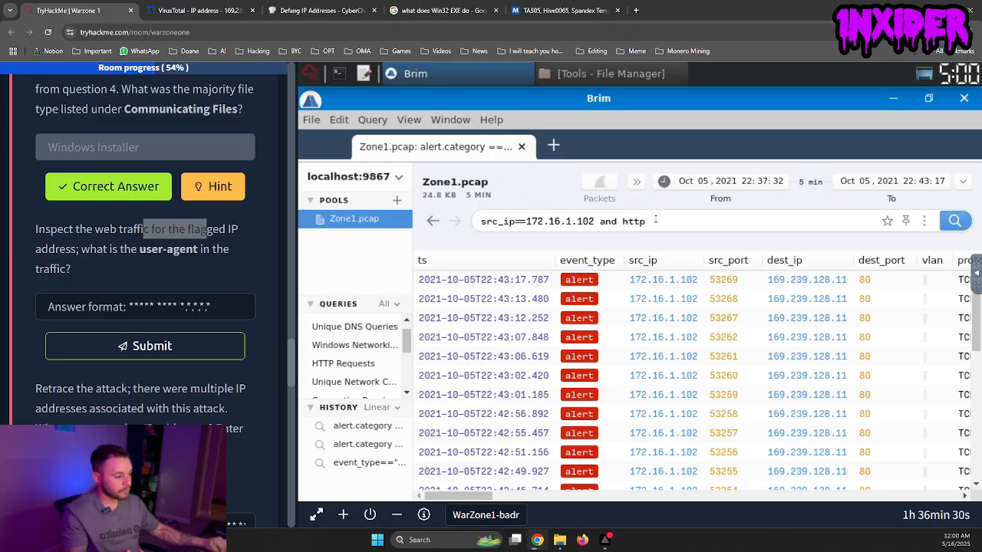
{"action": "key", "text": "Return"}
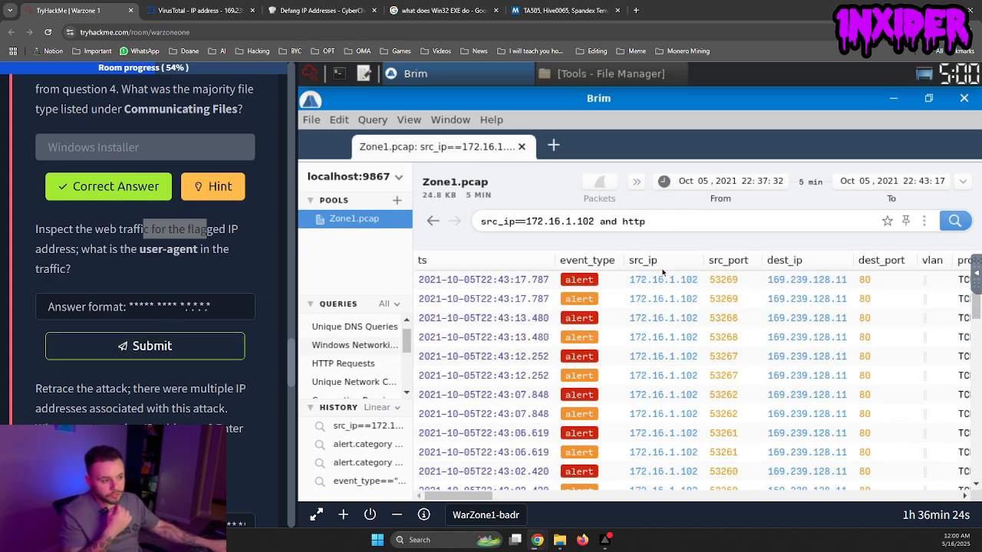
{"action": "mouse_move", "coordinate": [460, 497]}
{"action": "left_mouse_down"}
{"action": "mouse_move", "coordinate": [690, 498]}
{"action": "mouse_move", "coordinate": [568, 503]}
{"action": "left_mouse_up"}
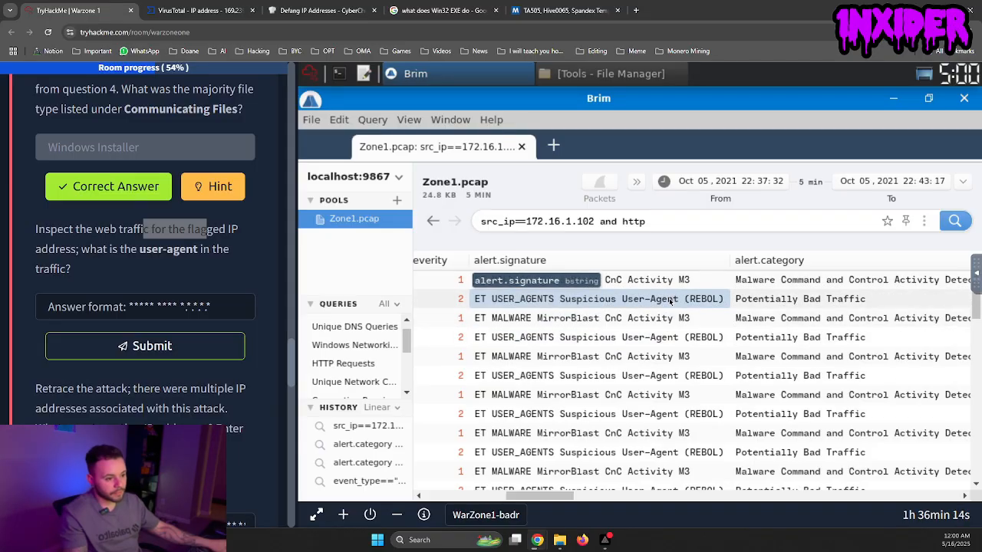
{"action": "mouse_move", "coordinate": [564, 497]}
{"action": "left_mouse_down"}
{"action": "mouse_move", "coordinate": [504, 498]}
{"action": "mouse_move", "coordinate": [957, 495]}
{"action": "left_mouse_up"}
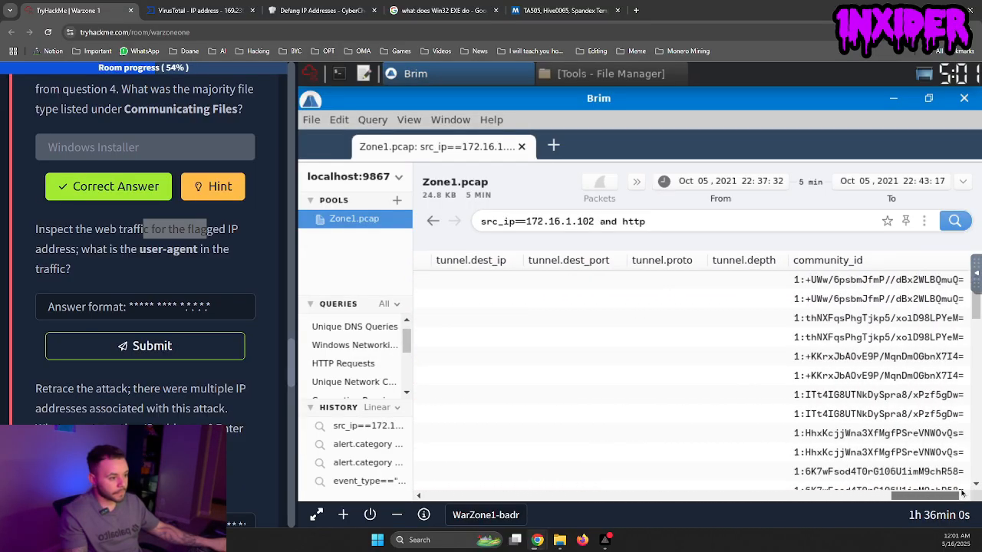
- Launch Wireshark from the desktop Tools folder and dismiss the eth0 capture permission error
{"action": "left_click", "coordinate": [894, 100]}
{"action": "double_click", "coordinate": [362, 443]}
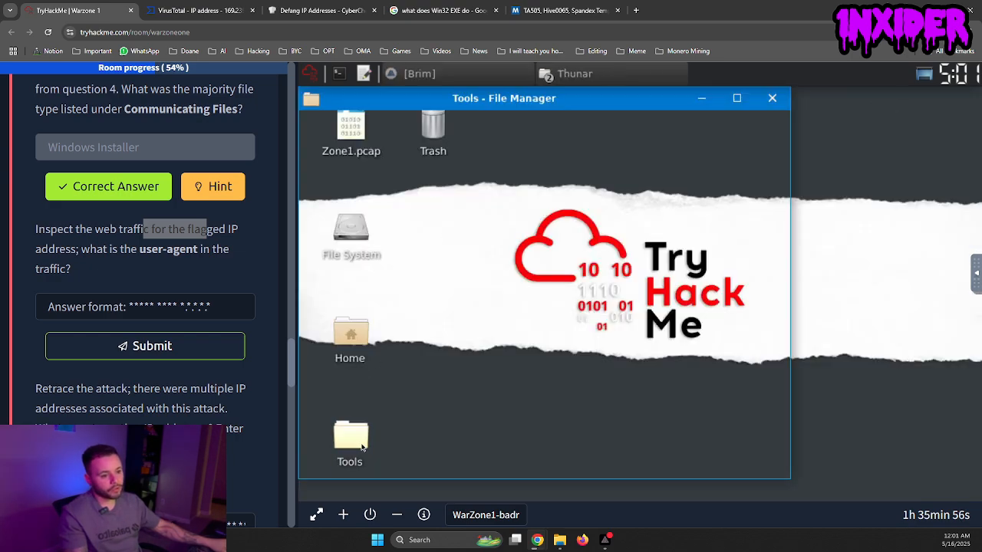
{"action": "left_click", "coordinate": [486, 280]}
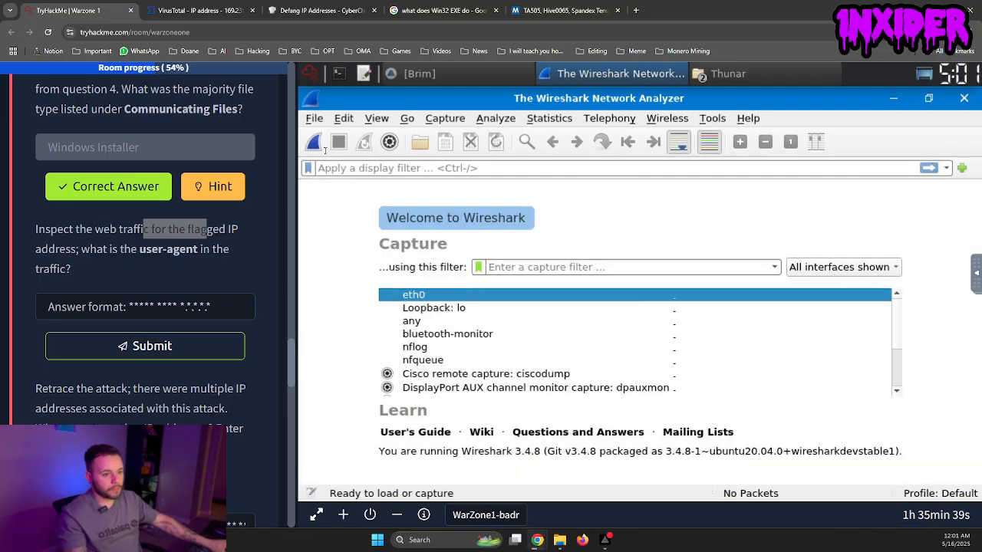
{"action": "left_click", "coordinate": [309, 141]}
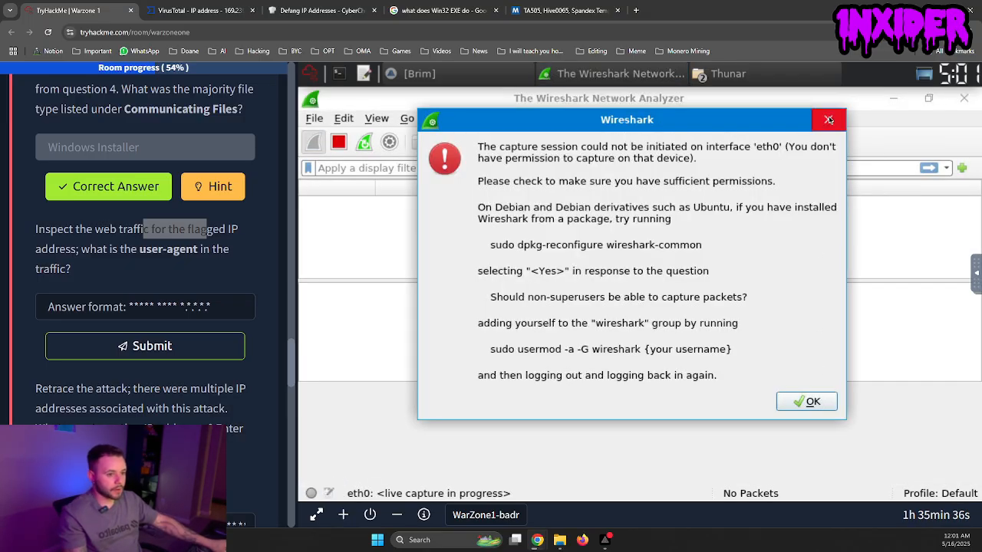
{"action": "left_click", "coordinate": [828, 119]}
{"action": "left_click", "coordinate": [315, 119]}
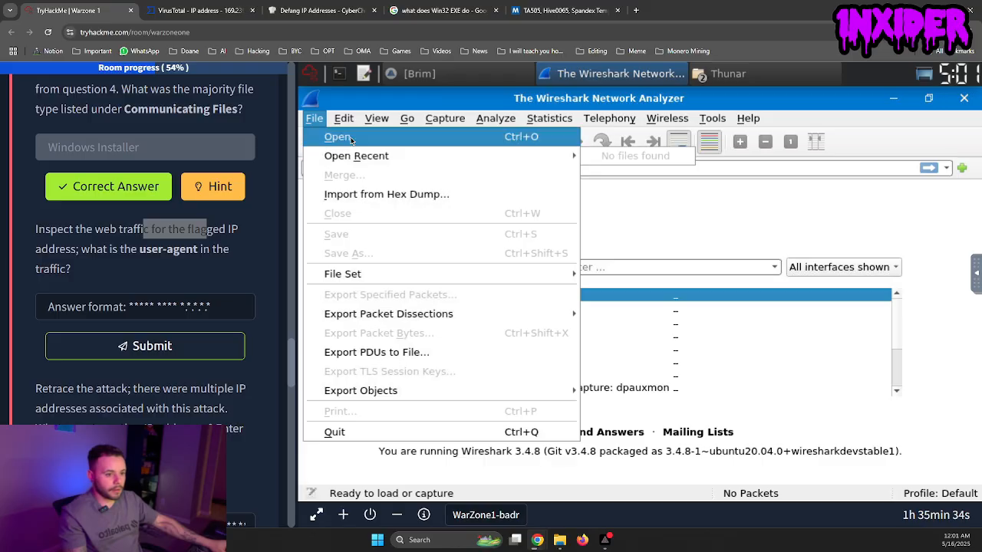
- Open Zone1.pcap from /home/ubuntu/Desktop in Wireshark
{"action": "left_click", "coordinate": [340, 136]}
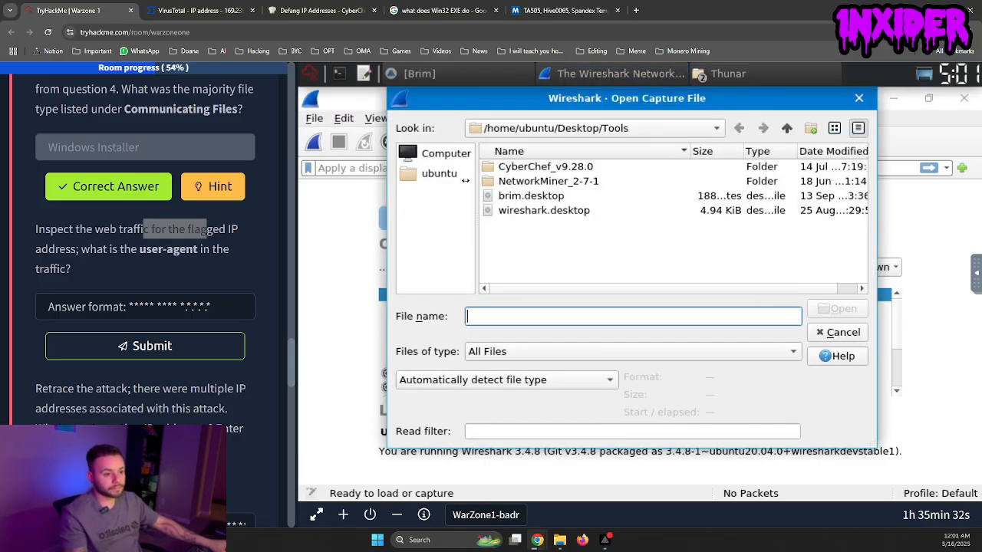
{"action": "left_click", "coordinate": [540, 211]}
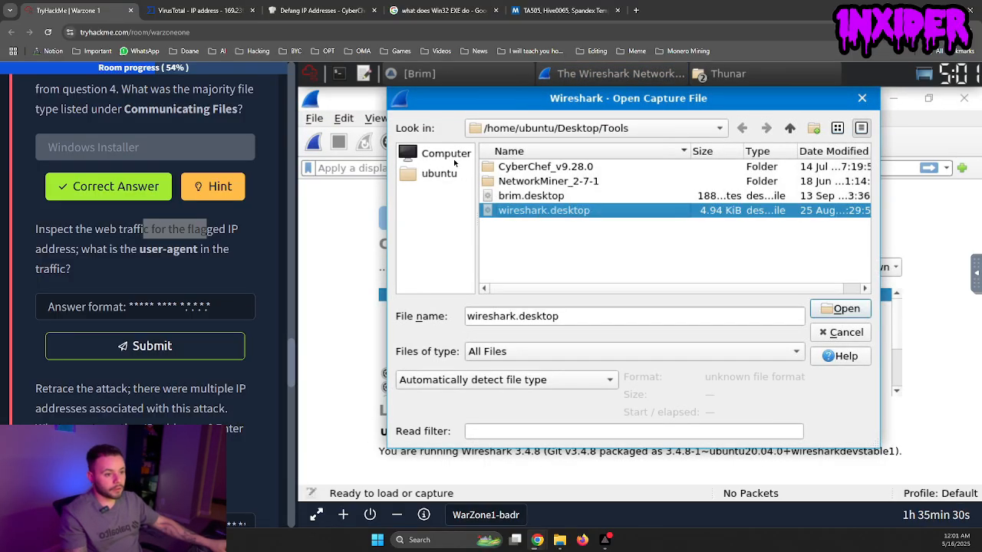
{"action": "left_click", "coordinate": [453, 160]}
{"action": "left_click", "coordinate": [451, 178]}
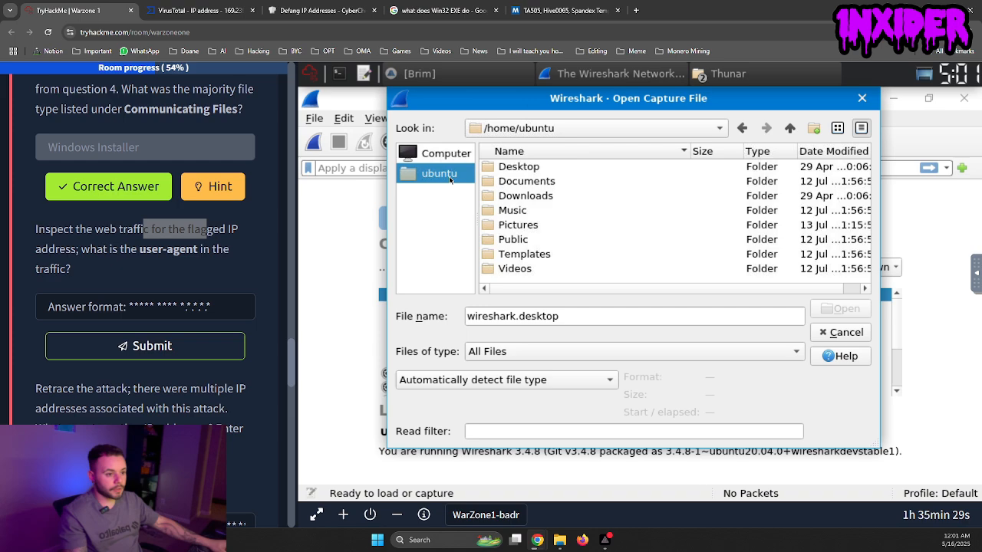
{"action": "double_click", "coordinate": [526, 169]}
{"action": "left_click", "coordinate": [527, 182]}
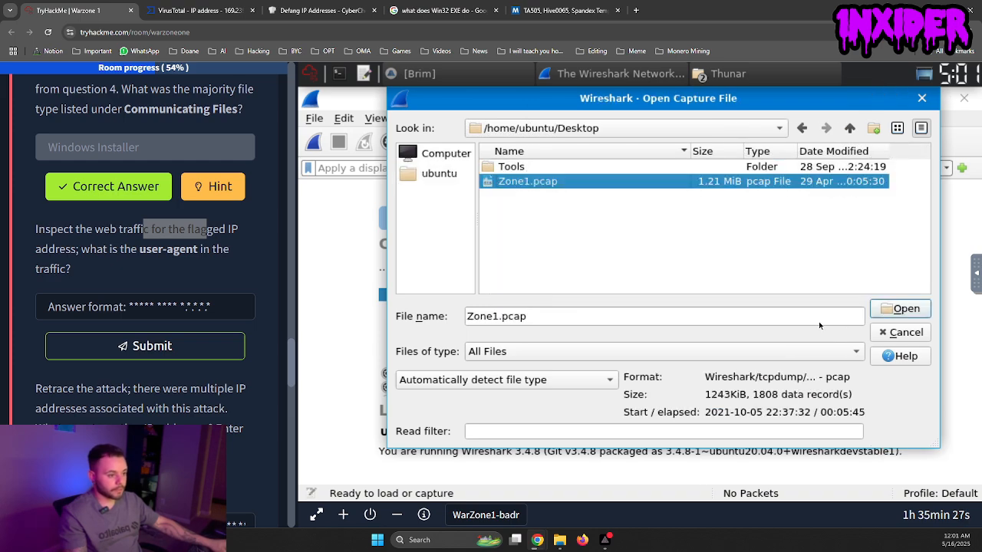
{"action": "left_click", "coordinate": [906, 309]}
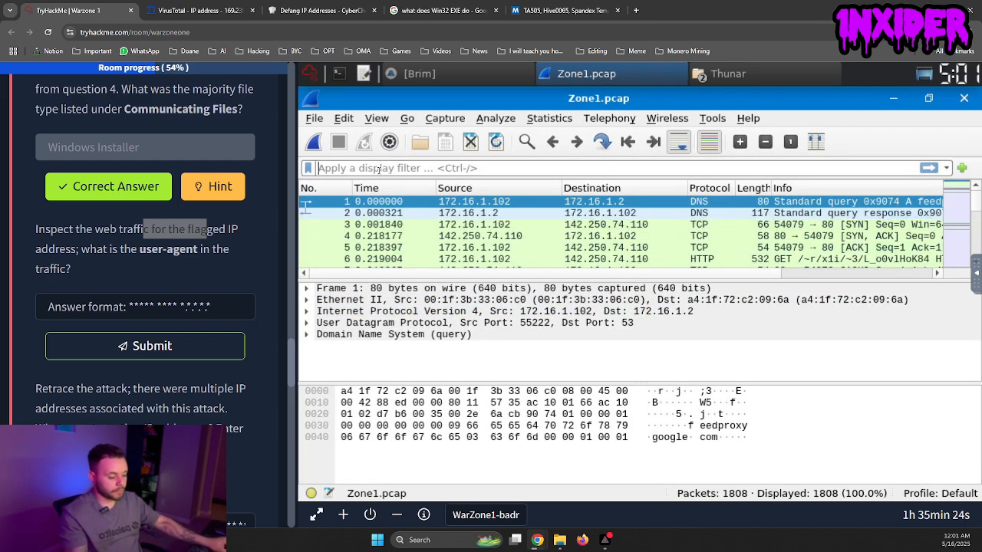
- Apply the display filter 'http and ip.src == 172.16.1.102'
{"action": "type", "text": "htt"}
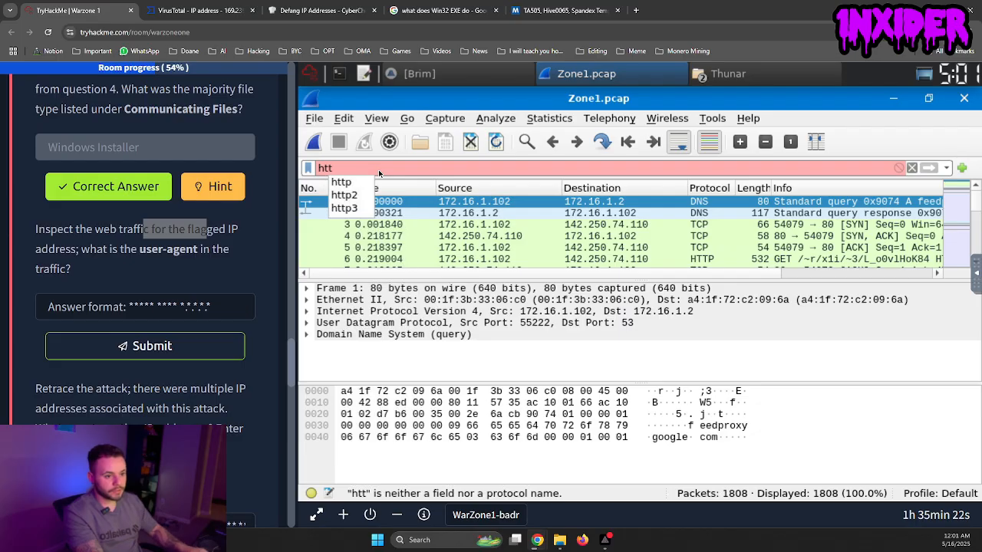
{"action": "key", "text": "Down"}
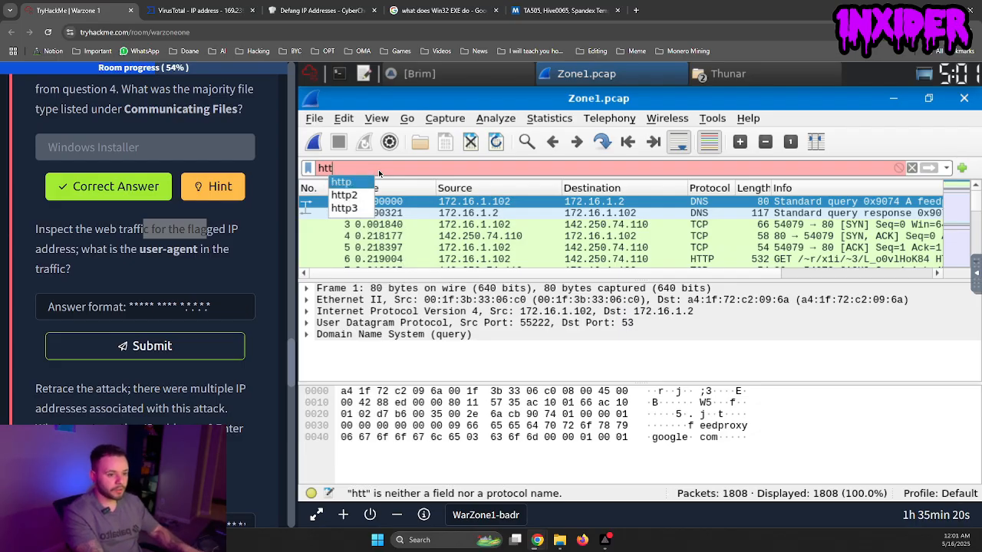
{"action": "key", "text": "Escape"}
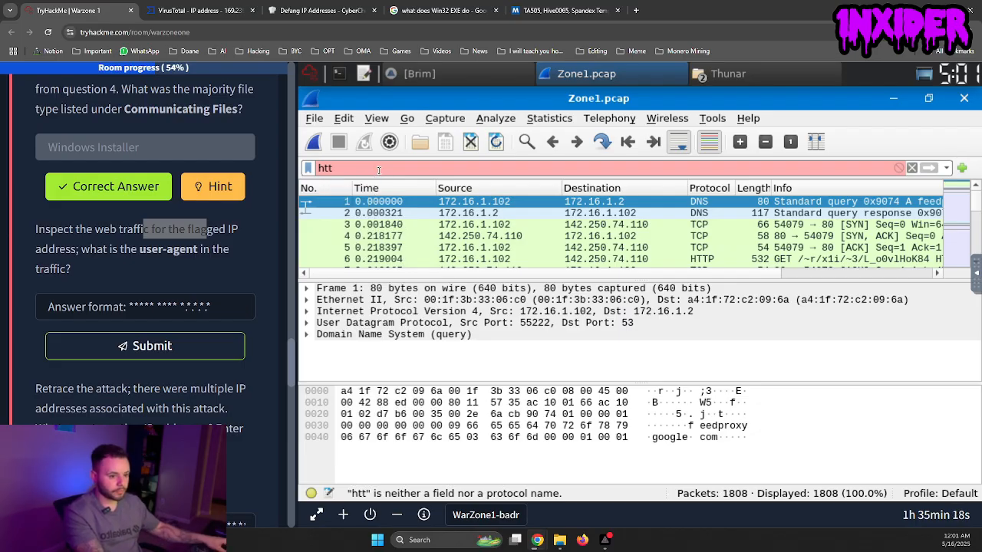
{"action": "type", "text": "p a"}
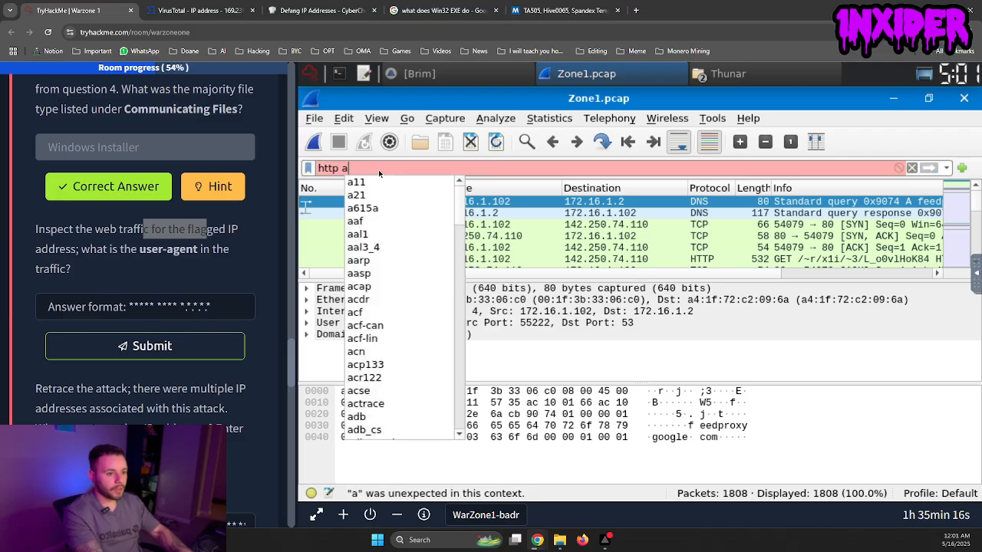
{"action": "type", "text": "nd ip"}
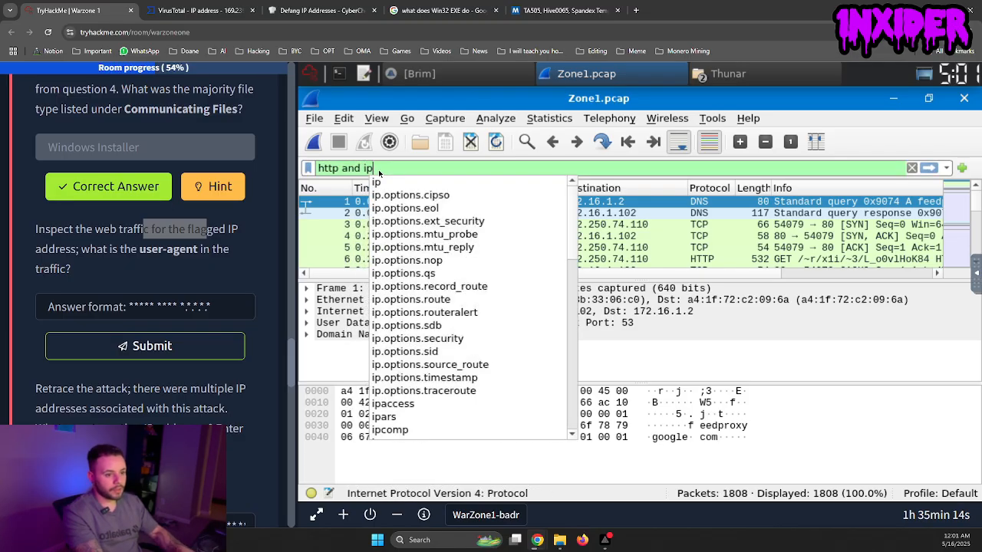
{"action": "type", "text": ".s"}
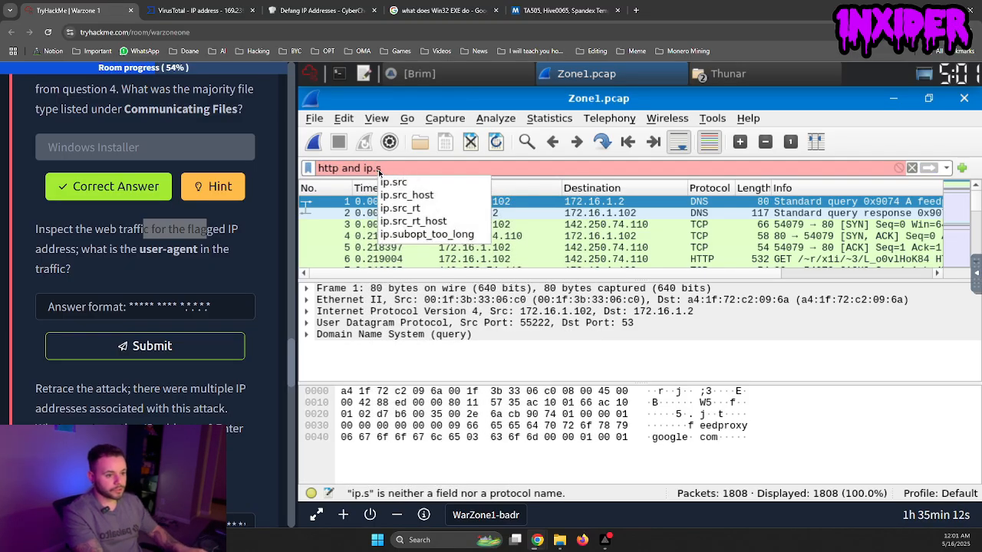
{"action": "key", "text": "Down"}
{"action": "key", "text": "Return"}
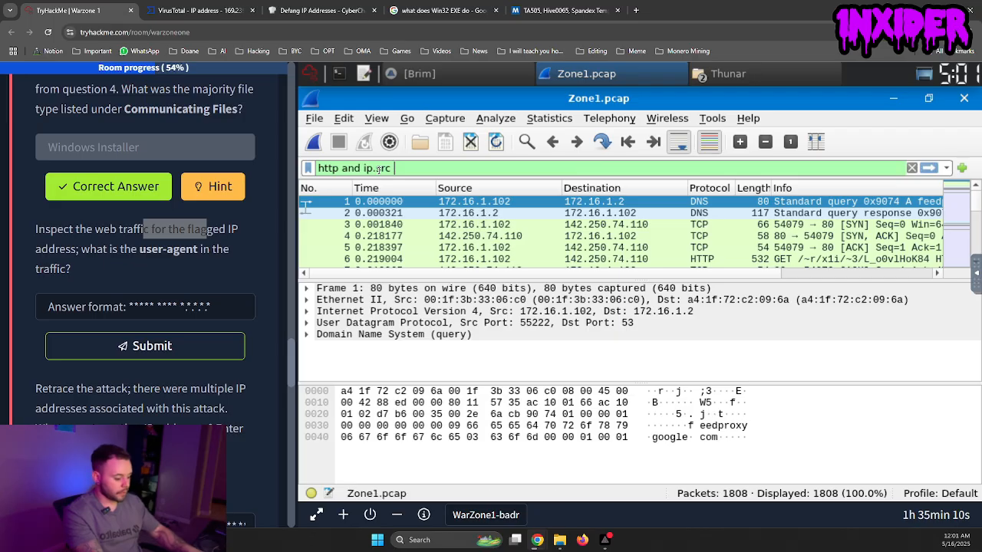
{"action": "type", "text": "== "}
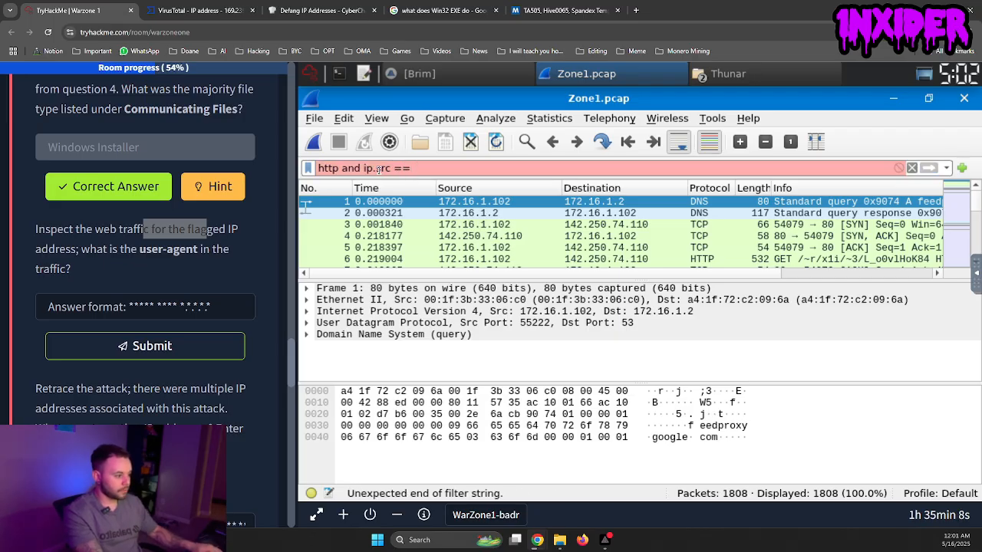
{"action": "type", "text": "172.16"}
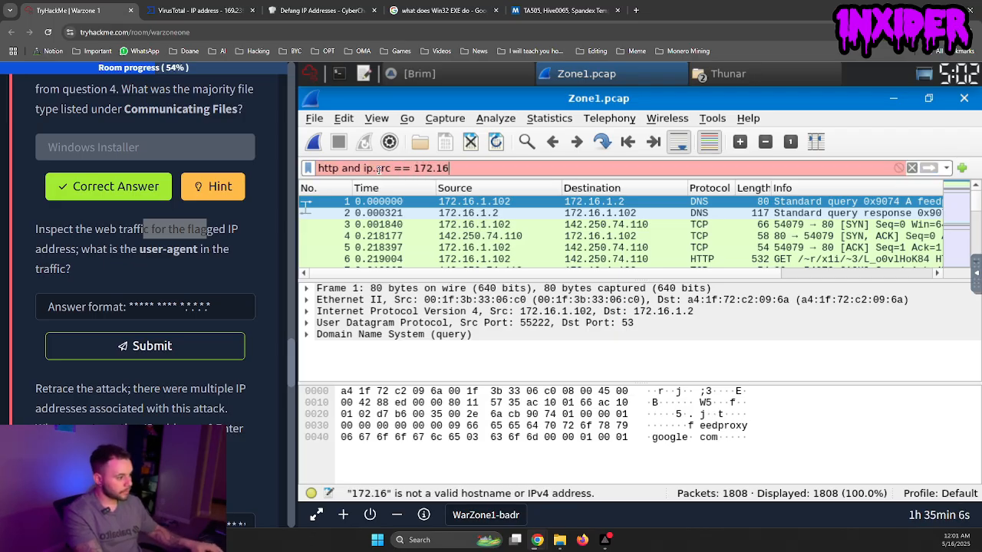
{"action": "type", "text": ".1.102"}
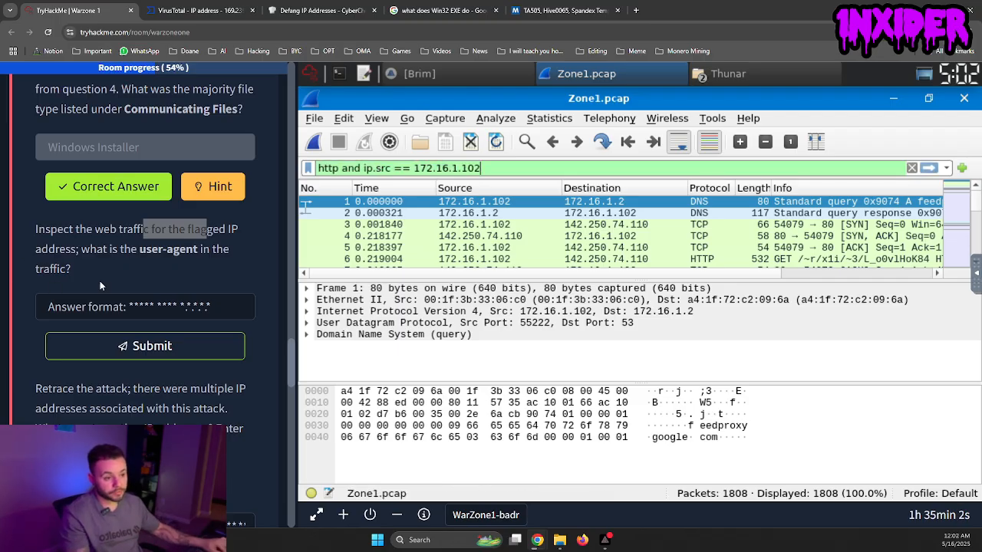
{"action": "key", "text": "Return"}
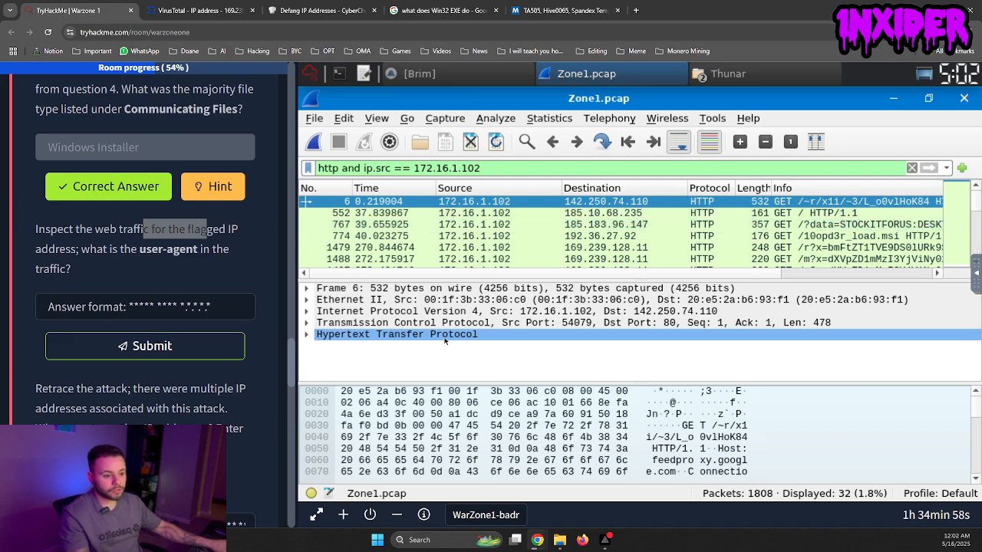
- Expand the HTTP details, select the User-Agent header, and submit a pasted answer
{"action": "left_click", "coordinate": [309, 338]}
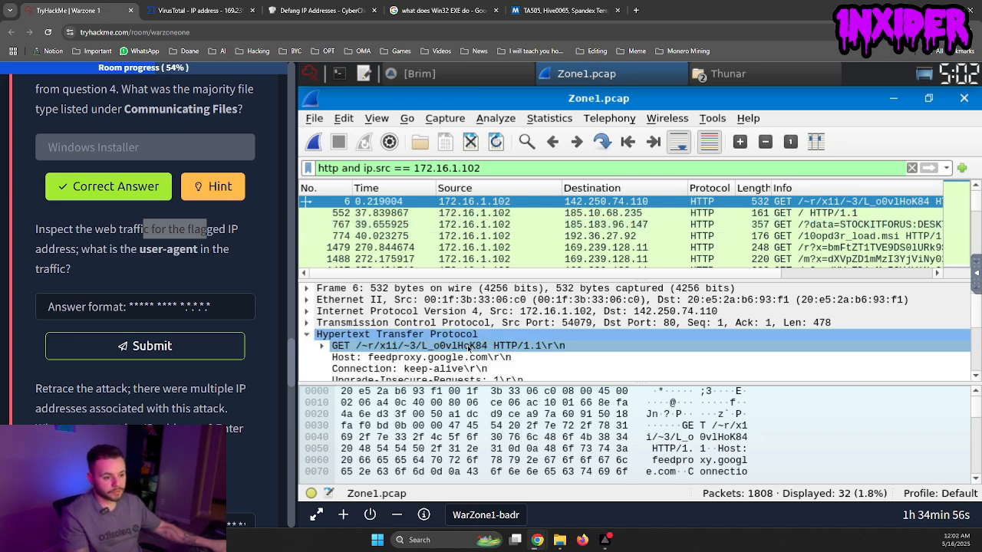
{"action": "scroll", "coordinate": [469, 349], "scroll_direction": "down", "scroll_amount": 1}
{"action": "scroll", "coordinate": [469, 349], "scroll_direction": "down", "scroll_amount": 1}
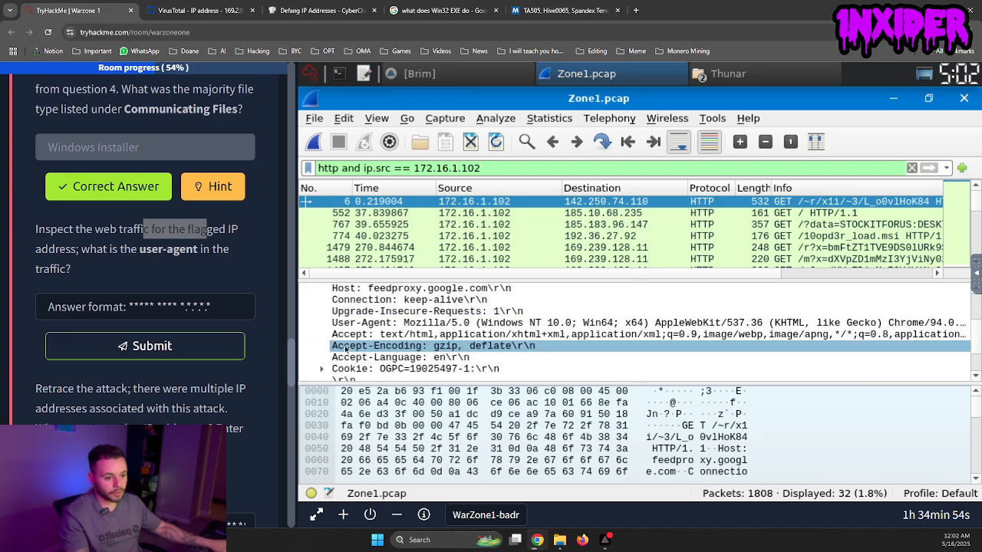
{"action": "left_click", "coordinate": [397, 325]}
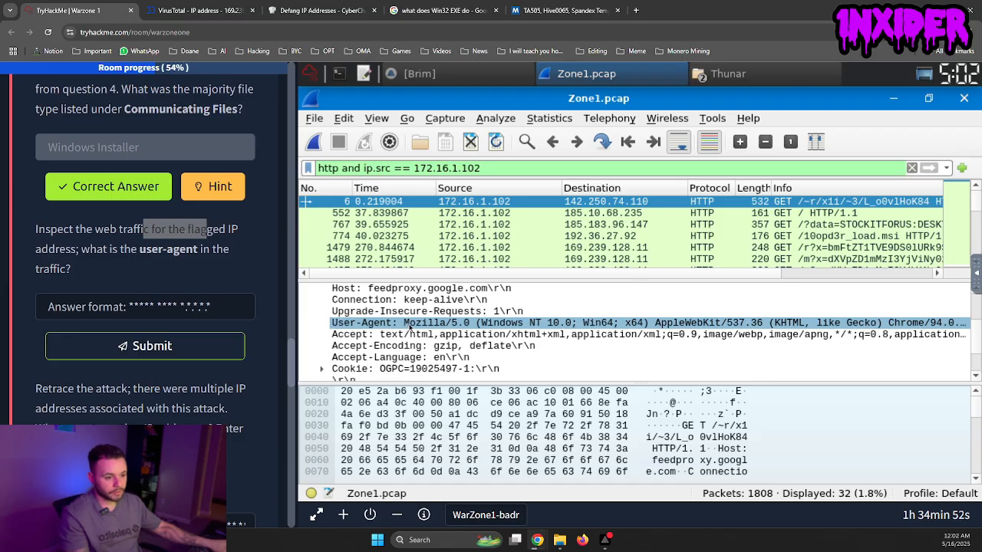
{"action": "right_click", "coordinate": [410, 327]}
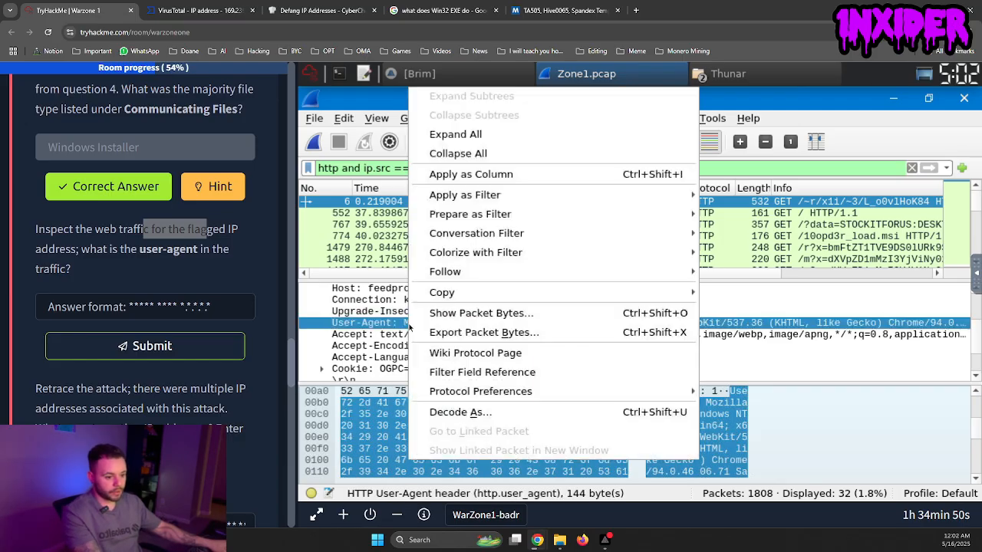
{"action": "left_click", "coordinate": [159, 313]}
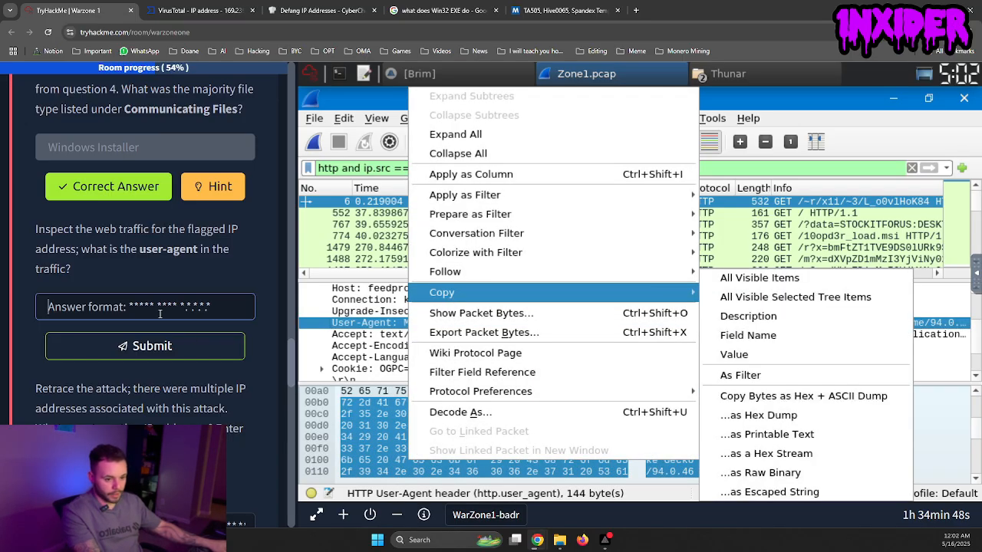
{"action": "key", "text": "ctrl+v"}
{"action": "key", "text": "Return"}
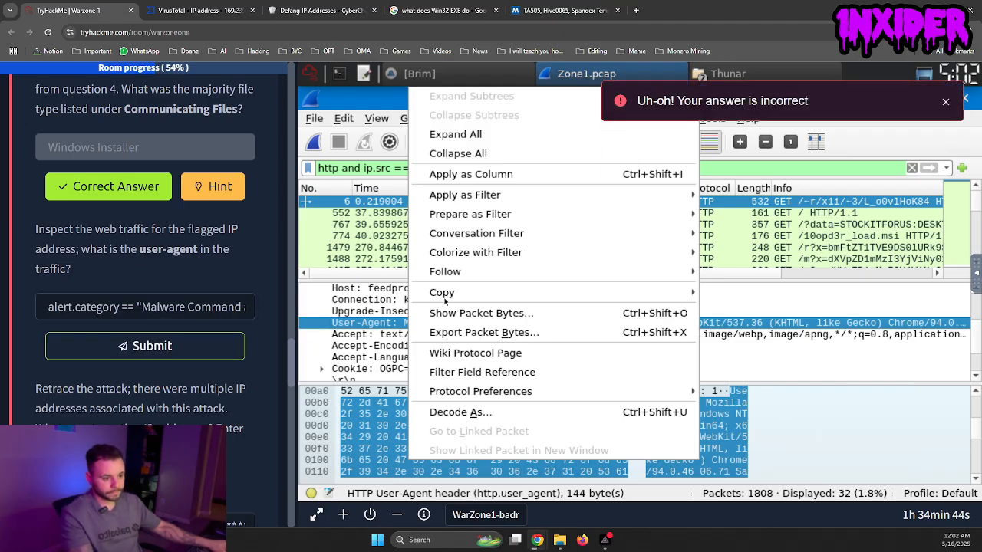
- Copy the Mozilla/5.0 (Windows NT 10.0; Win64; x64…) User-Agent value and submit it as the answer
{"action": "mouse_move", "coordinate": [451, 292]}
{"action": "triple_click", "coordinate": [211, 302]}
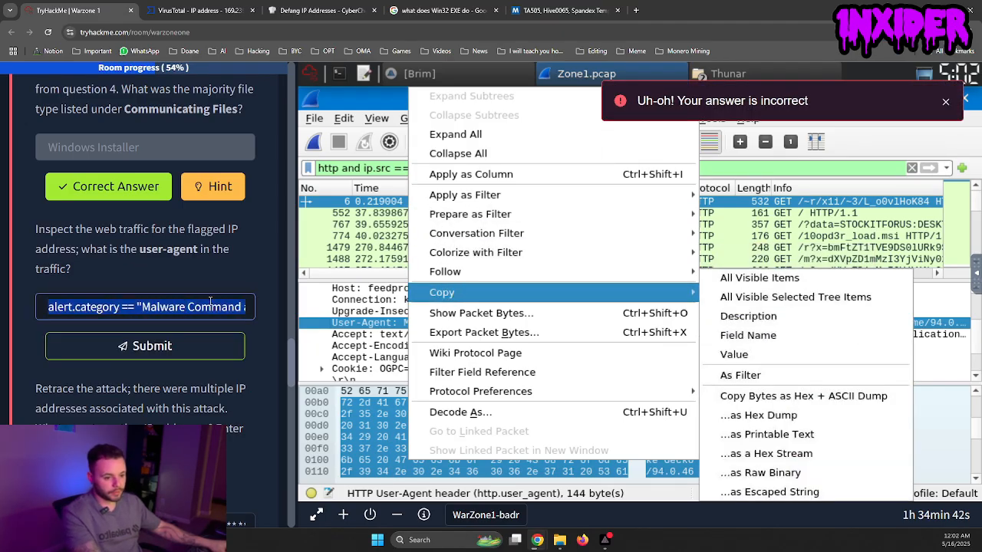
{"action": "type", "text": "alert.category == \"Malware Command and Control Activity Detected\""}
{"action": "left_click", "coordinate": [205, 357]}
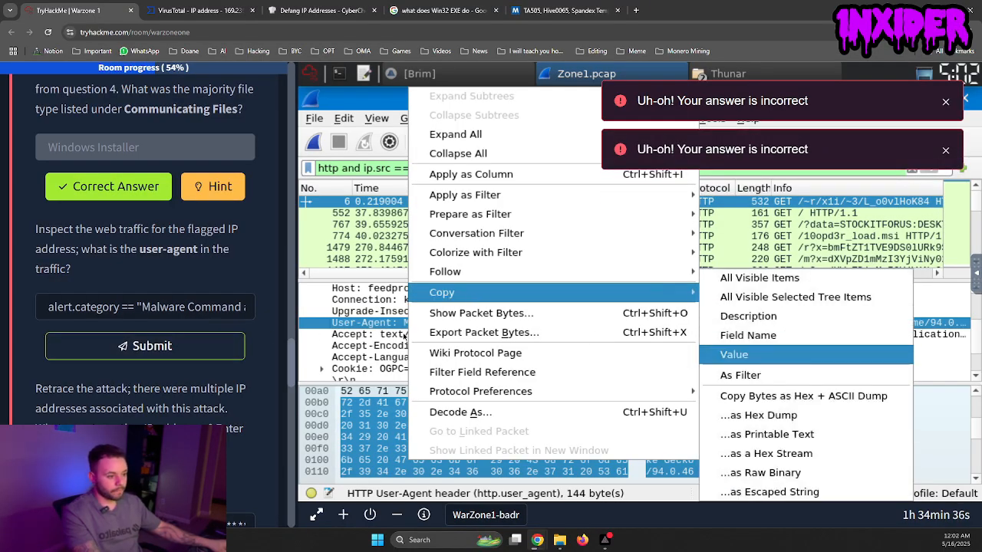
{"action": "left_click", "coordinate": [784, 354]}
{"action": "triple_click", "coordinate": [174, 307]}
{"action": "key", "text": "ctrl+v"}
{"action": "left_click", "coordinate": [179, 345]}
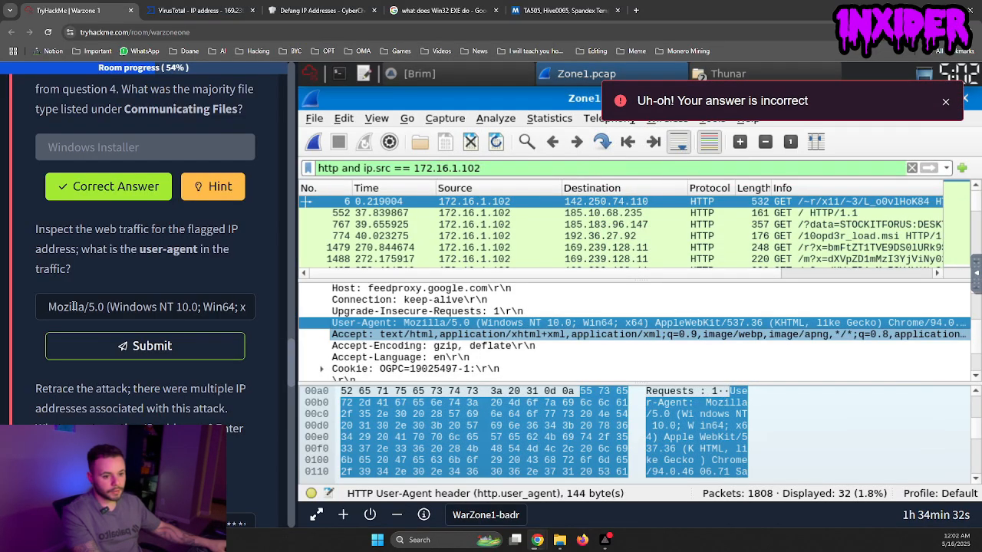
- Resubmit the Mozilla/5.0 user-agent answer, then empty the answer field after it is rejected
{"action": "left_click", "coordinate": [50, 306]}
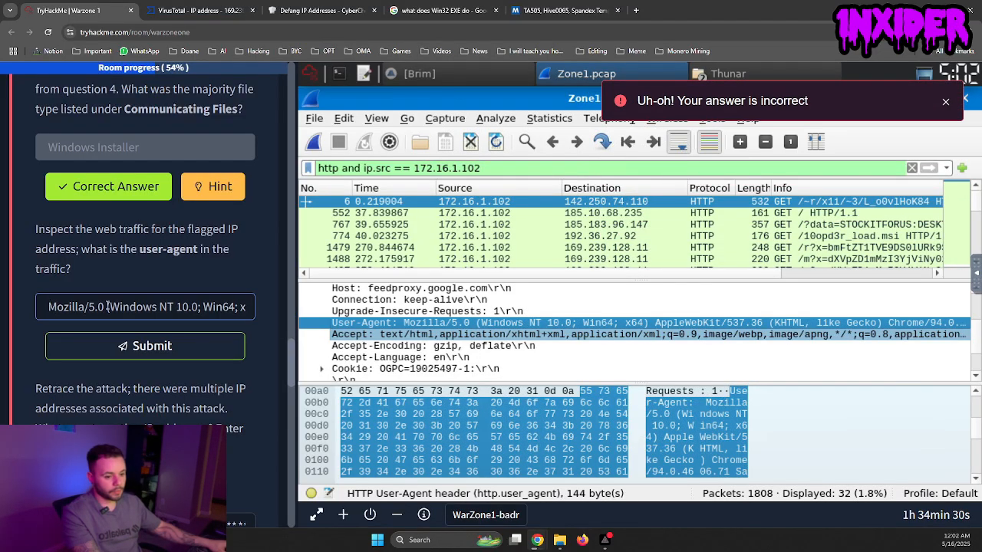
{"action": "key", "text": "Return"}
{"action": "key", "text": "ctrl+a"}
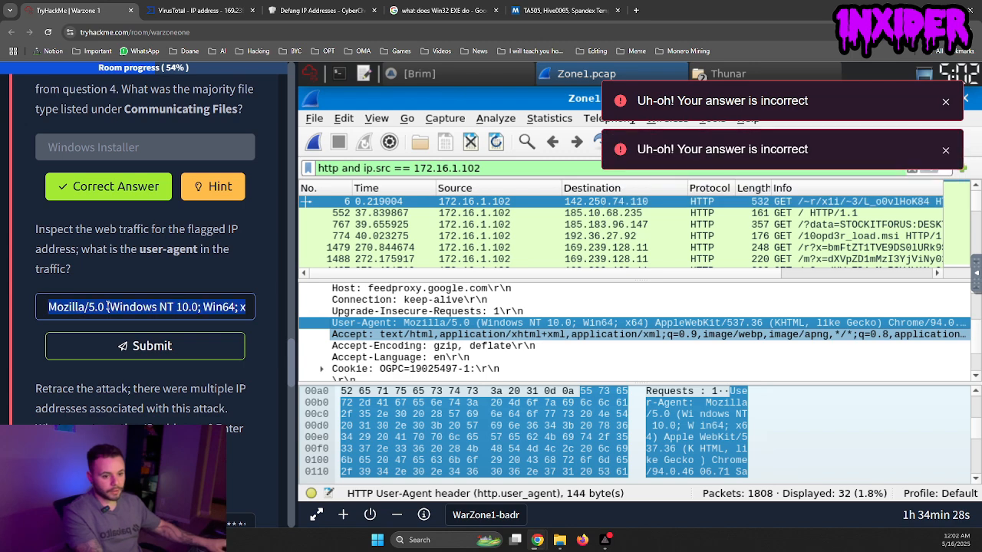
{"action": "key", "text": "End"}
{"action": "key", "text": "Return"}
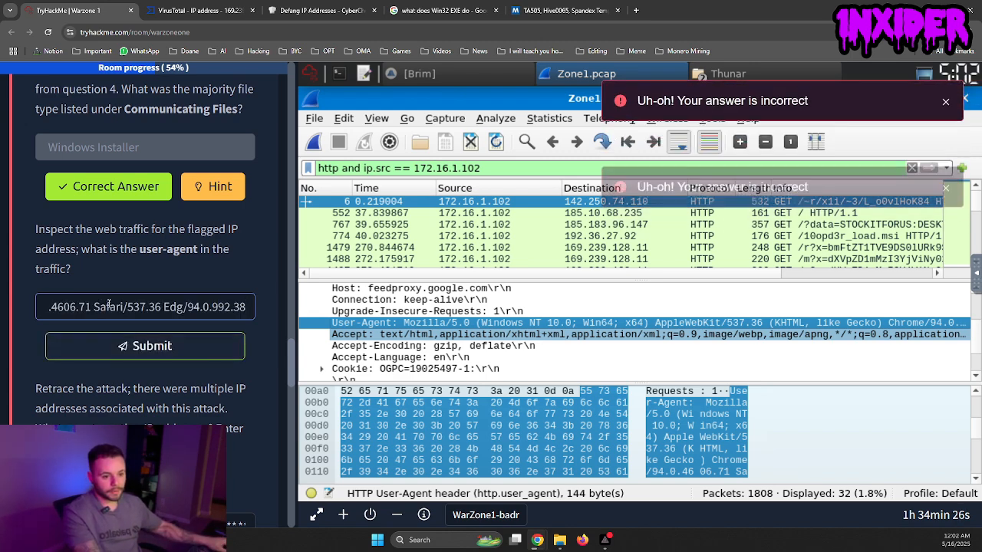
{"action": "key", "text": "ctrl+a"}
{"action": "key", "text": "BackSpace"}
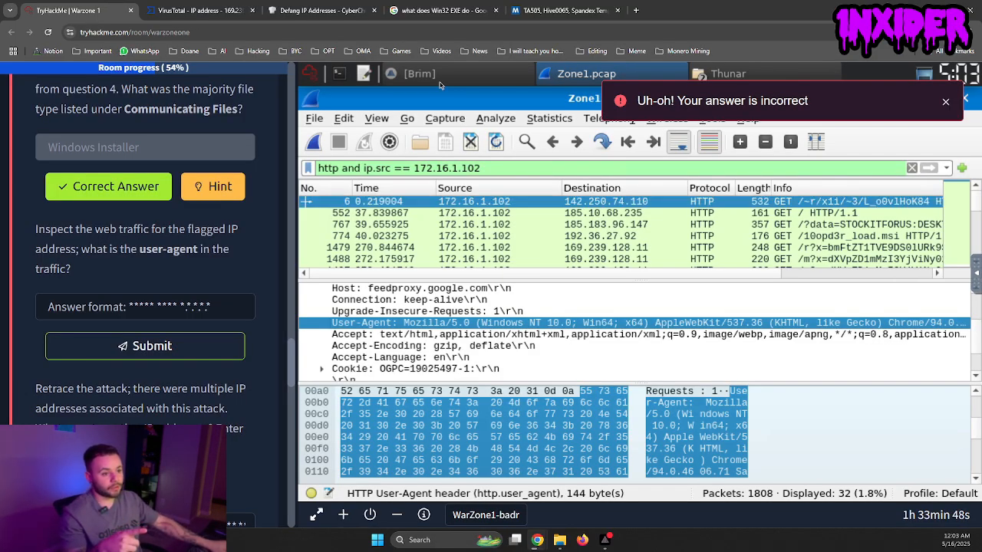
{"action": "left_click", "coordinate": [415, 73]}
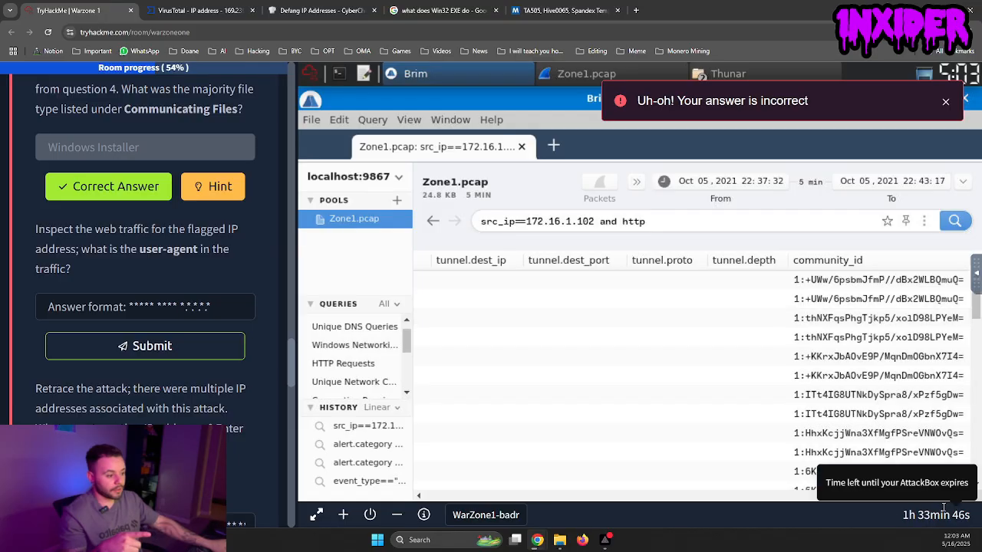
{"action": "left_click_drag", "start_coordinate": [904, 496], "coordinate": [616, 503]}
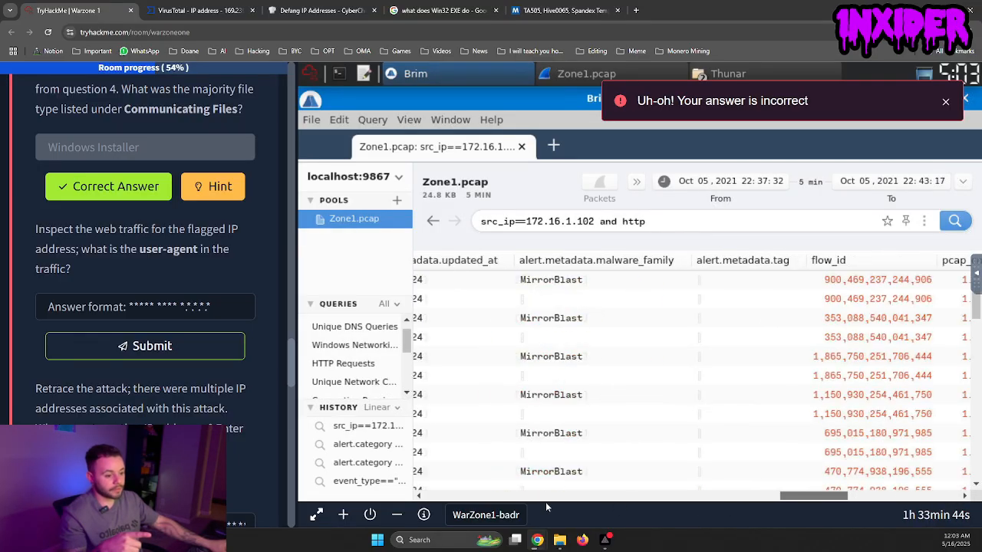
{"action": "left_click_drag", "start_coordinate": [546, 506], "coordinate": [444, 496]}
{"action": "left_click", "coordinate": [529, 280]}
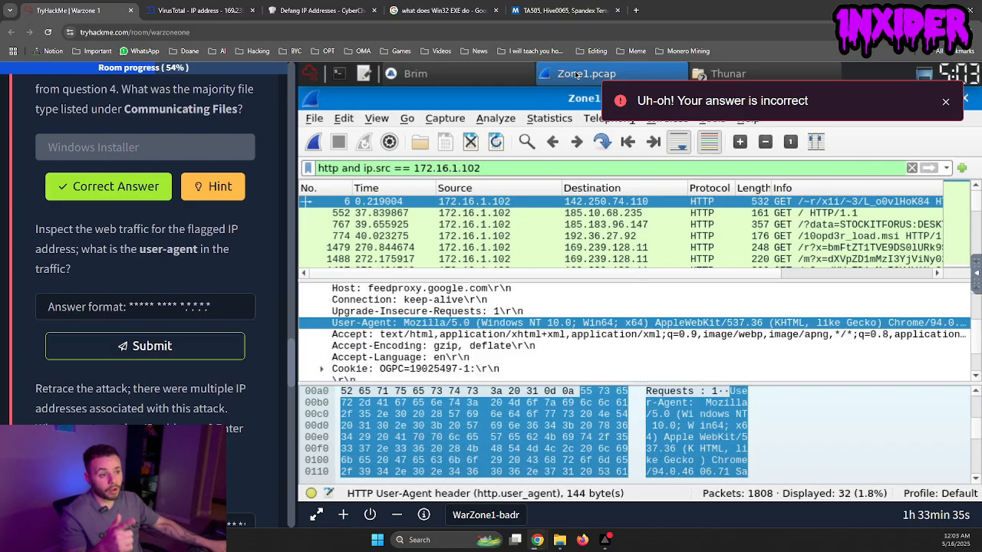
{"action": "left_click", "coordinate": [577, 74]}
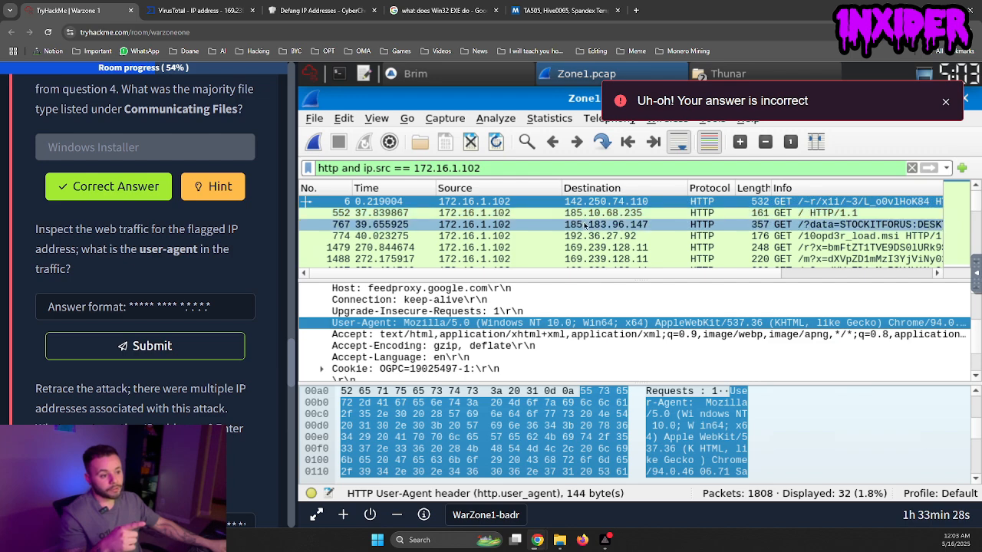
- Copy the HTTP User-Agent value REBOL View 2.7.8.3.1 from packet 1479 in Wireshark
{"action": "left_click", "coordinate": [456, 248]}
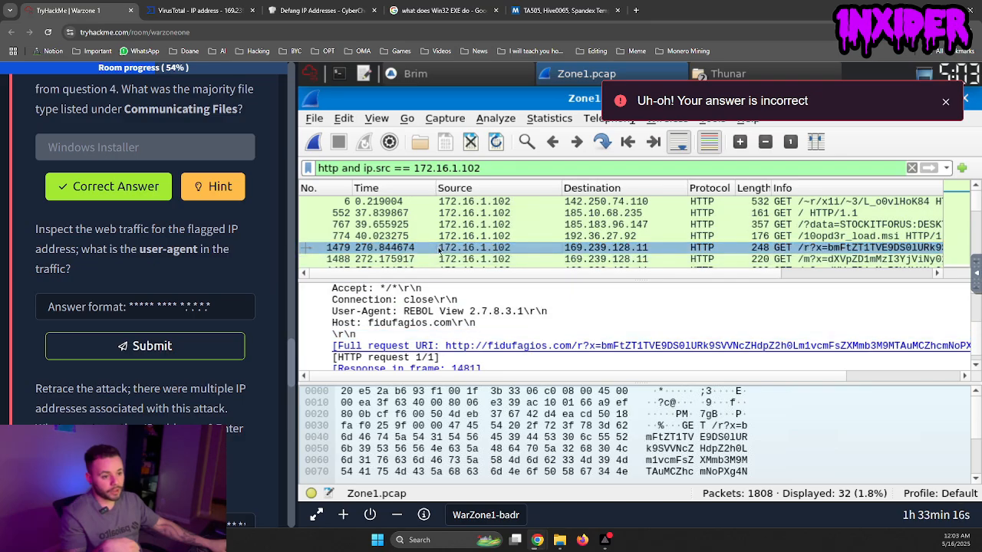
{"action": "scroll", "coordinate": [456, 328], "scroll_direction": "up", "scroll_amount": 1}
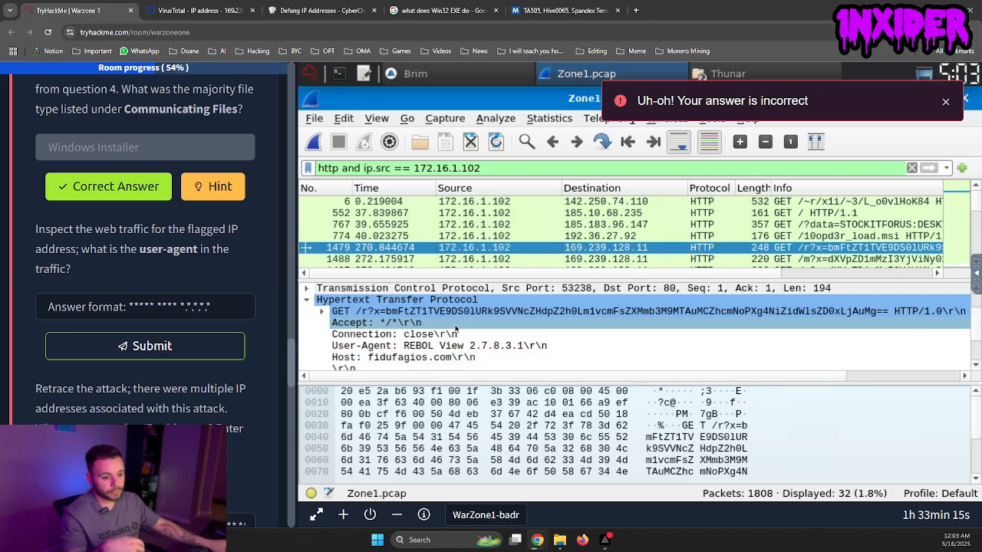
{"action": "left_click", "coordinate": [306, 301]}
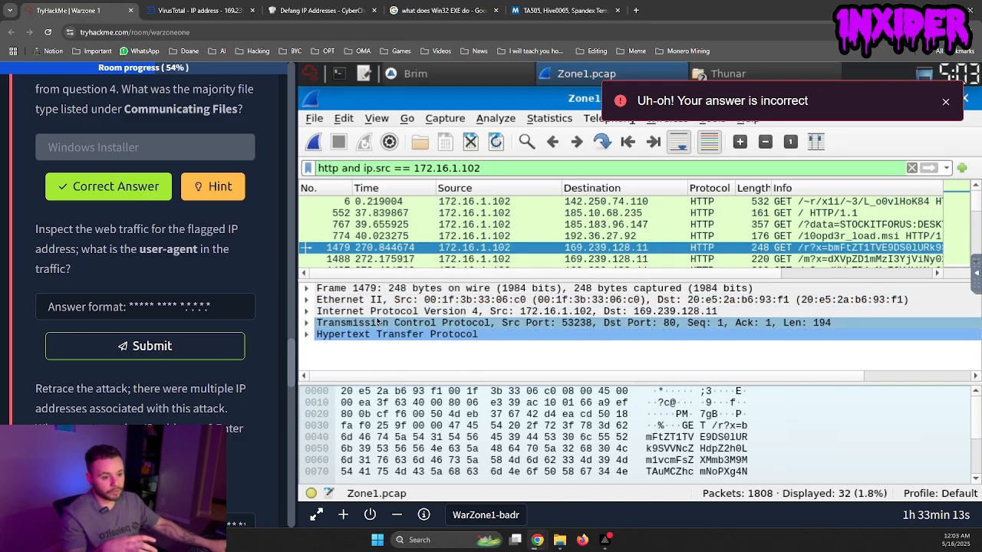
{"action": "left_click", "coordinate": [307, 335]}
{"action": "scroll", "coordinate": [405, 324], "scroll_direction": "down", "scroll_amount": 1}
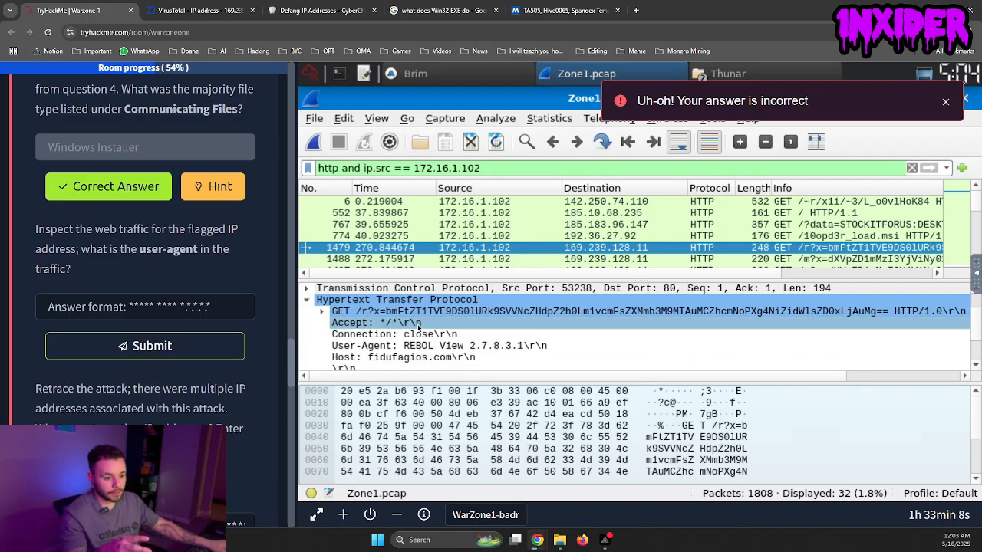
{"action": "scroll", "coordinate": [416, 331], "scroll_direction": "down", "scroll_amount": 1}
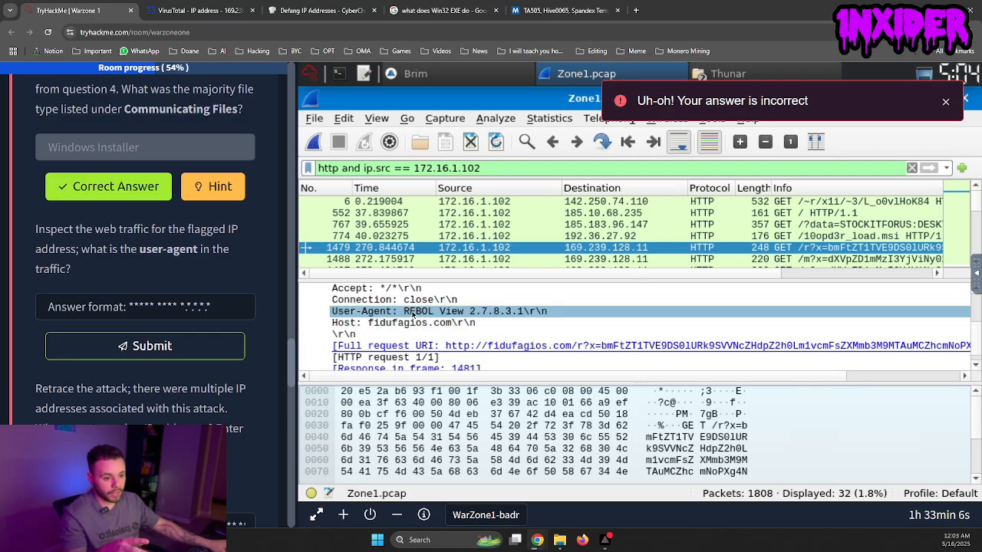
{"action": "right_click", "coordinate": [426, 313]}
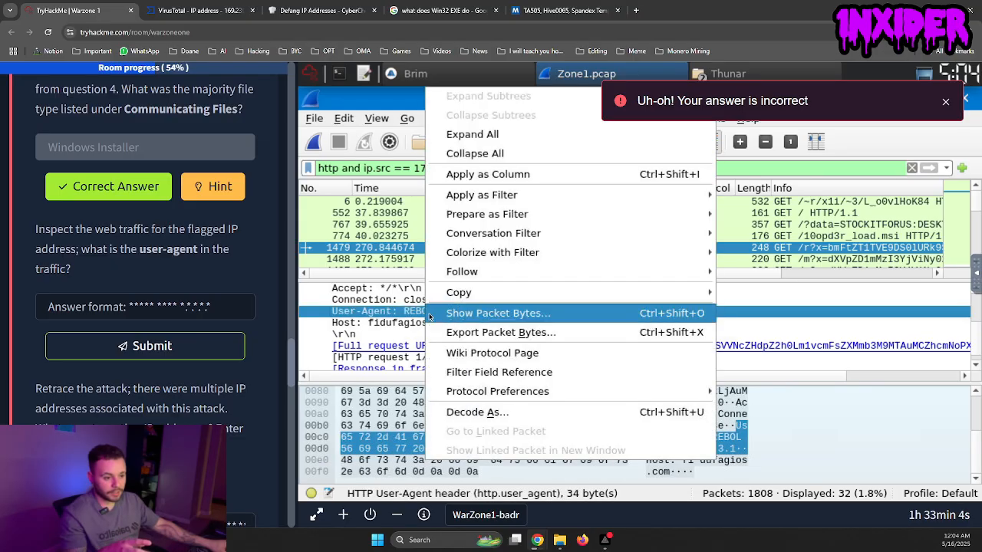
{"action": "mouse_move", "coordinate": [460, 292]}
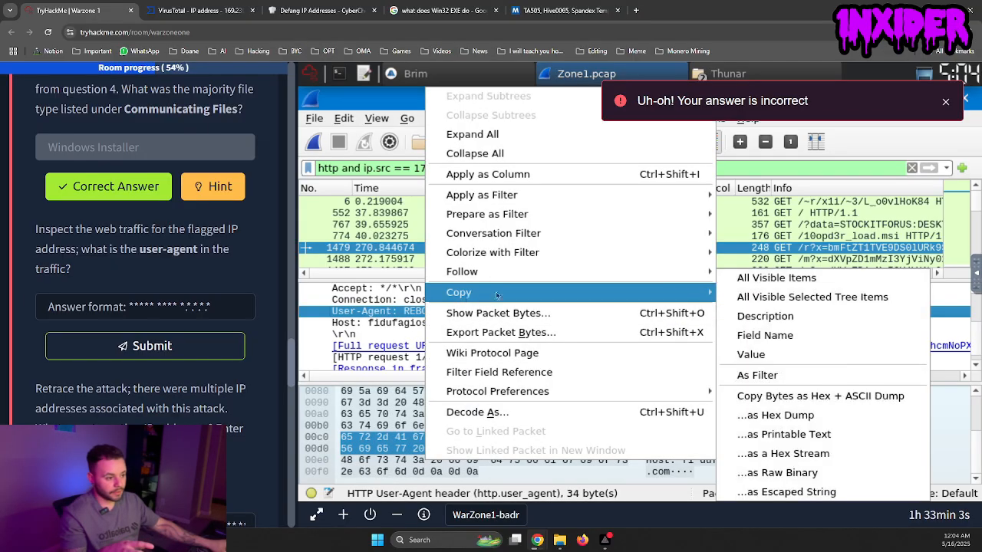
{"action": "left_click", "coordinate": [780, 355]}
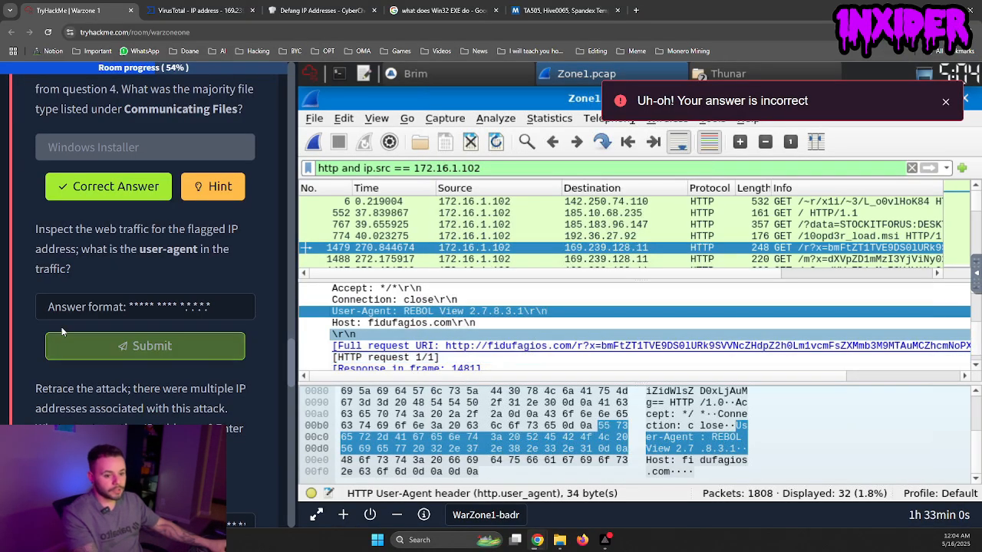
- Paste and submit REBOL View 2.7.8.3.1 as the user-agent answer
{"action": "left_click", "coordinate": [82, 302]}
{"action": "key", "text": "ctrl+v"}
{"action": "key", "text": "Return"}
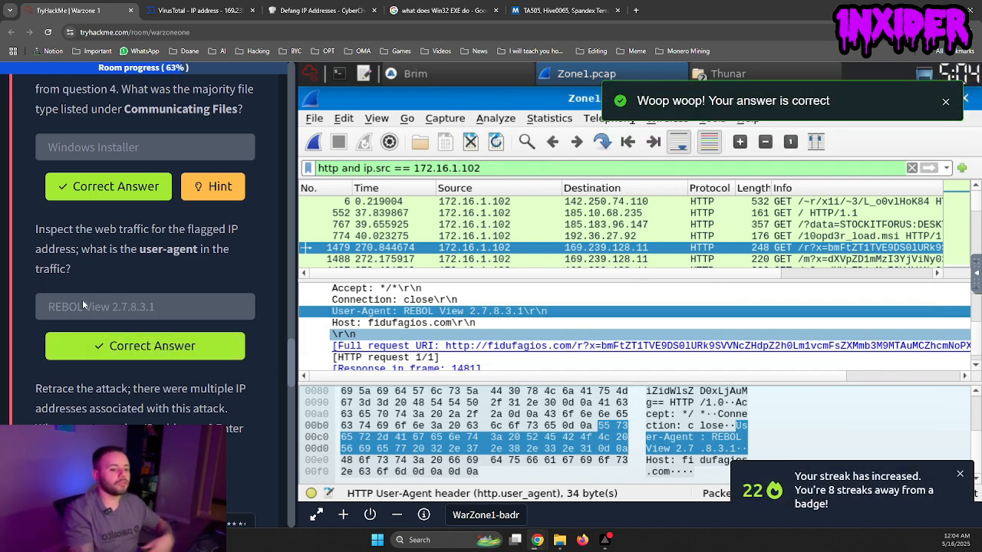
{"action": "scroll", "coordinate": [101, 315], "scroll_direction": "down", "scroll_amount": 1}
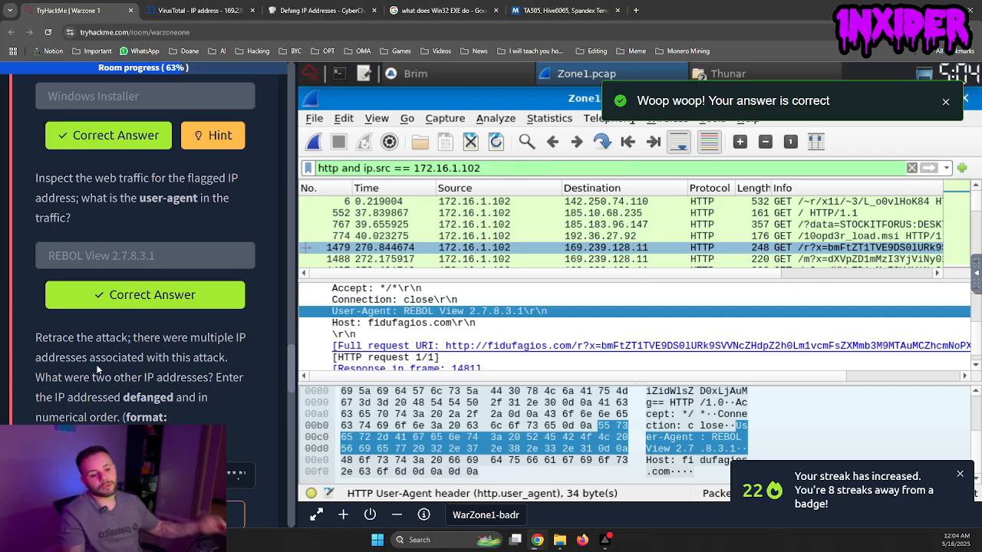
{"action": "scroll", "coordinate": [109, 355], "scroll_direction": "down", "scroll_amount": 1}
{"action": "scroll", "coordinate": [108, 351], "scroll_direction": "down", "scroll_amount": 1}
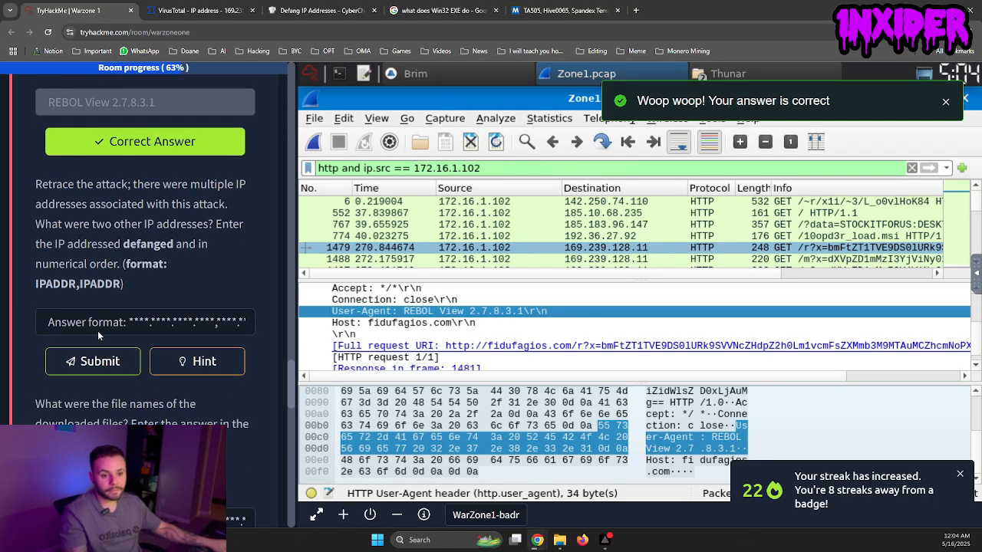
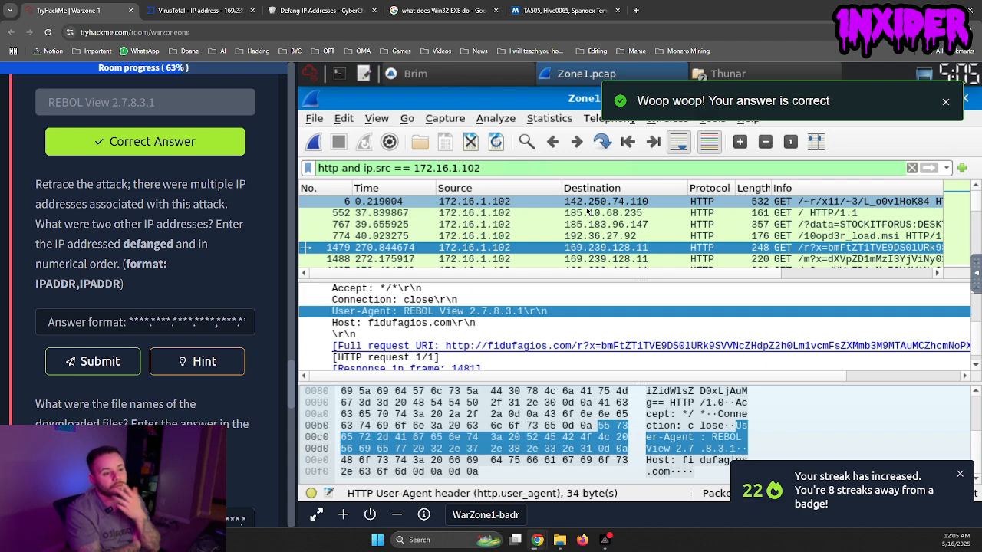
- Scroll the Wireshark packet list filtered to HTTP from 172.16.1.102 to locate the 10opd3r_load.msi request
{"action": "scroll", "coordinate": [453, 240], "scroll_direction": "down", "scroll_amount": 3}
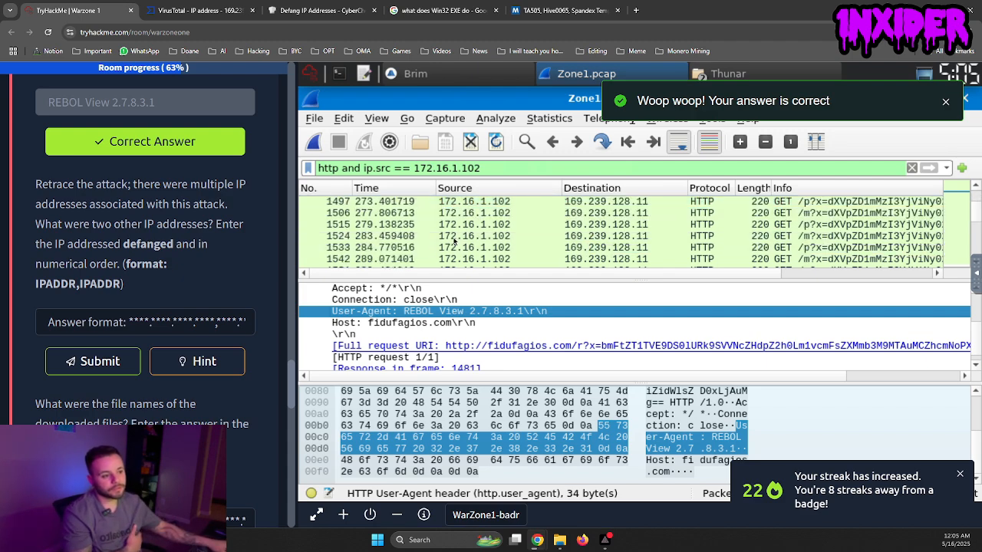
{"action": "scroll", "coordinate": [453, 240], "scroll_direction": "up", "scroll_amount": 2}
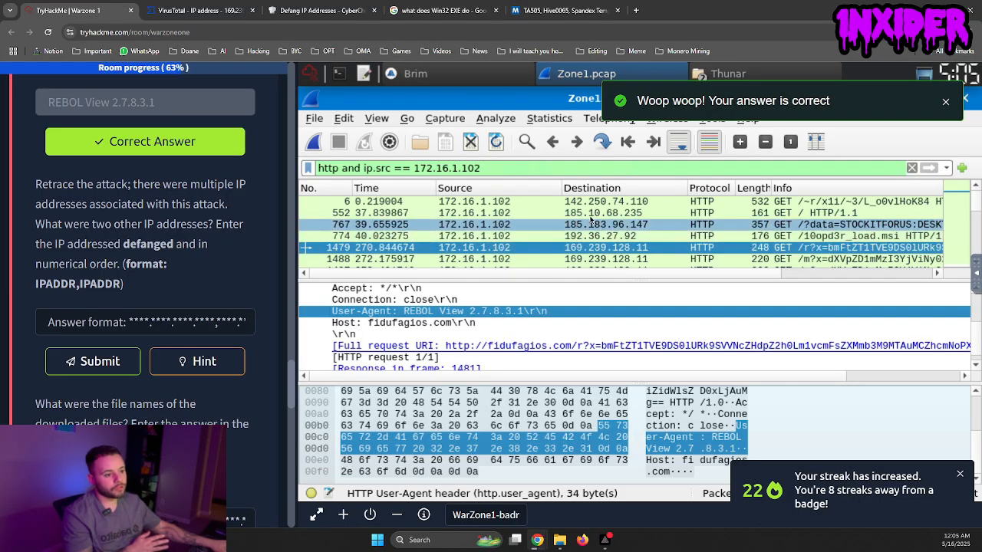
{"action": "scroll", "coordinate": [604, 236], "scroll_direction": "down", "scroll_amount": 1}
{"action": "scroll", "coordinate": [603, 235], "scroll_direction": "down", "scroll_amount": 6}
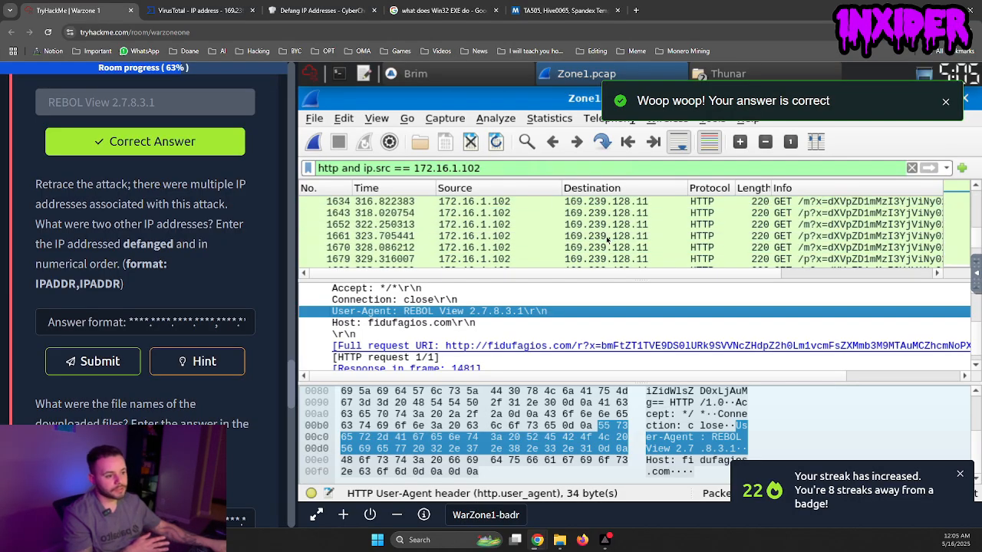
{"action": "scroll", "coordinate": [606, 241], "scroll_direction": "up", "scroll_amount": 5}
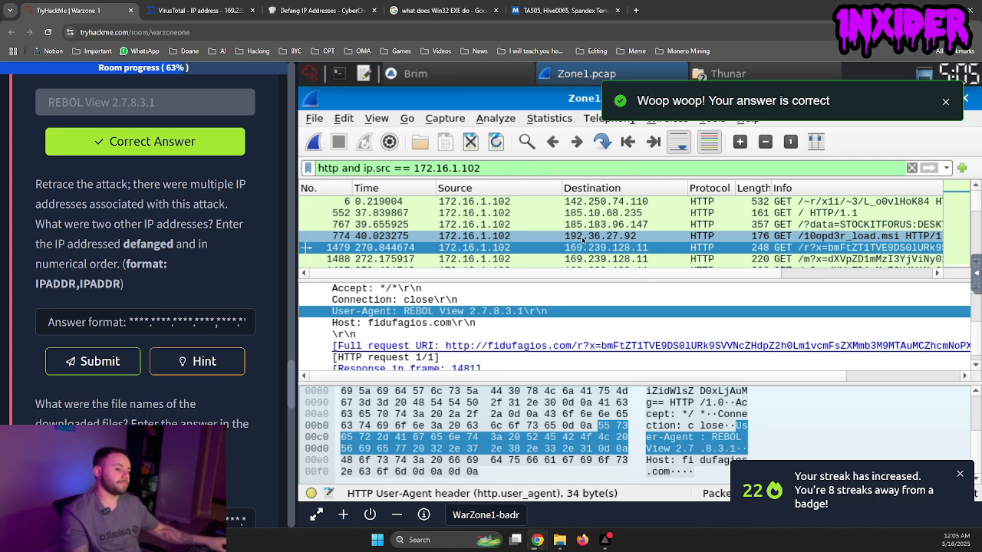
- Copy the summary of packet 774 (GET /10opd3r_load.msi) as text
{"action": "right_click", "coordinate": [582, 240]}
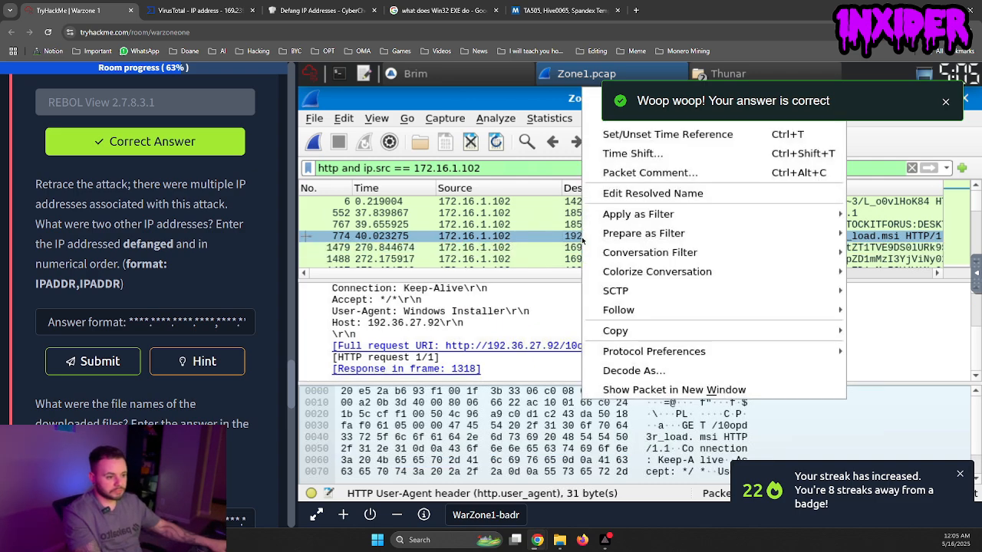
{"action": "mouse_move", "coordinate": [664, 333]}
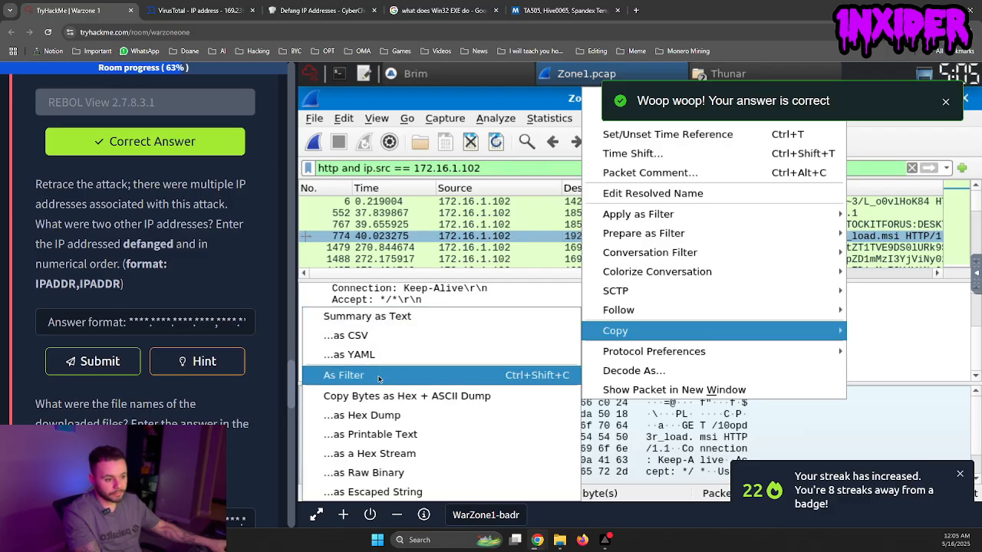
{"action": "left_click", "coordinate": [379, 324]}
{"action": "right_click", "coordinate": [593, 237]}
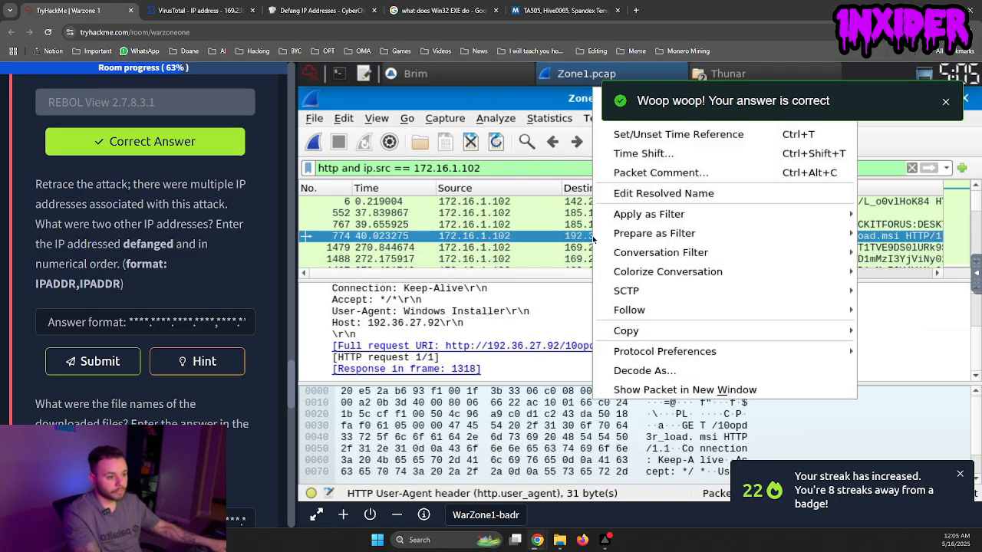
- Launch Notepad from Start search and arrange its window beside Wireshark
{"action": "left_click", "coordinate": [377, 540]}
{"action": "type", "text": "notes"}
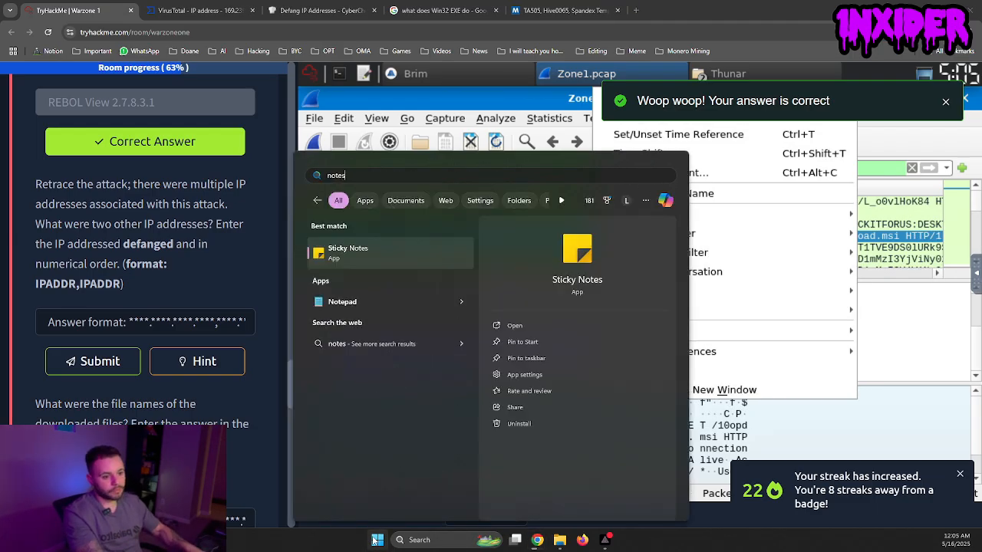
{"action": "key", "text": "Return"}
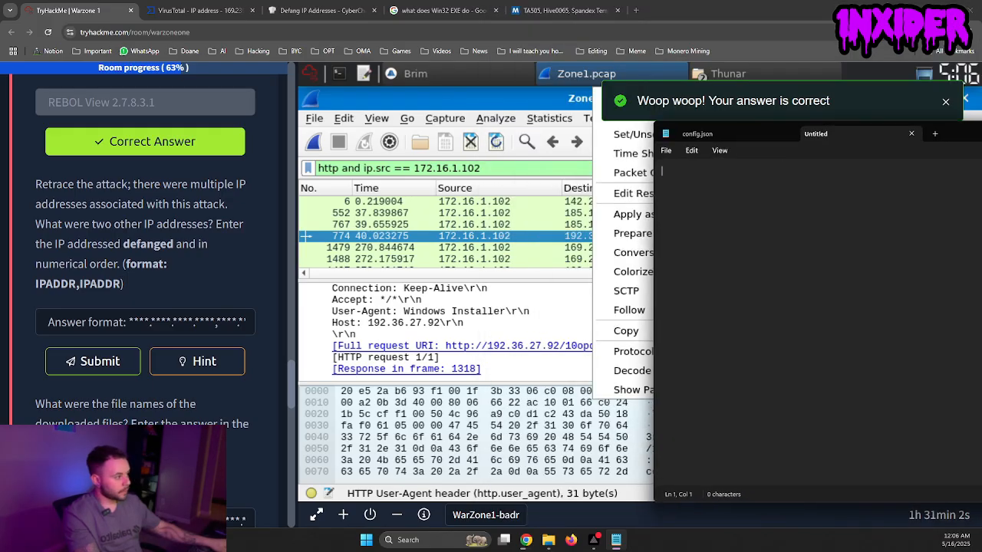
{"action": "left_click_drag", "start_coordinate": [981, 230], "coordinate": [829, 230]}
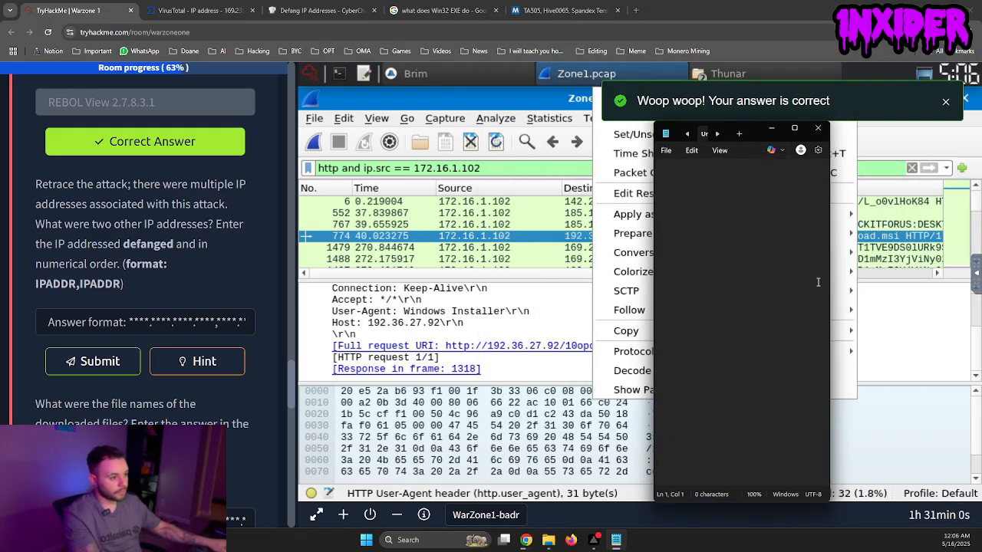
{"action": "left_click", "coordinate": [892, 336]}
{"action": "left_click", "coordinate": [892, 336]}
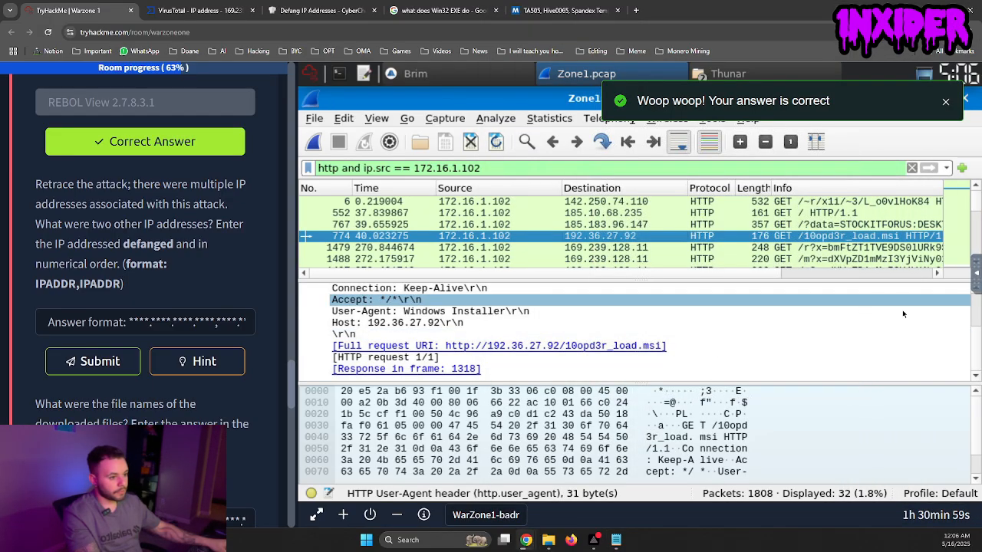
{"action": "left_click", "coordinate": [617, 541]}
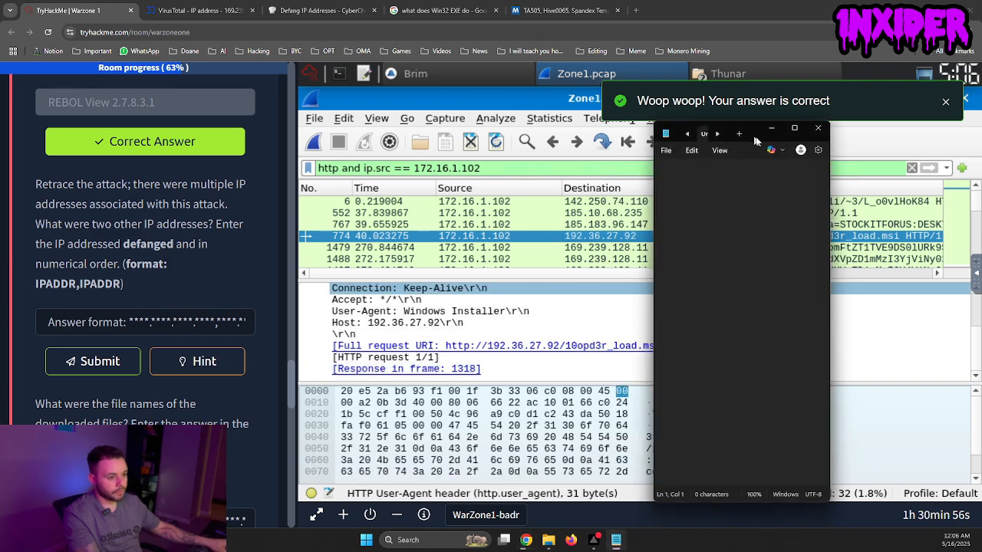
{"action": "left_click_drag", "start_coordinate": [751, 135], "coordinate": [783, 133]}
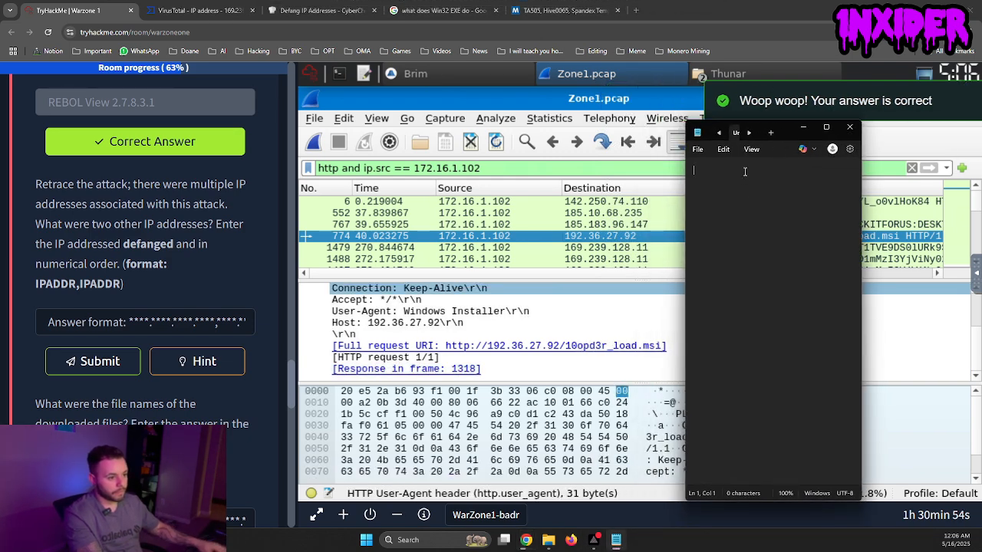
- Type 142.250.74.110, 185.10.68.235, 185.183.96.147 and 192.36.27.92 into Notepad, one per line
{"action": "type", "text": "142.25"}
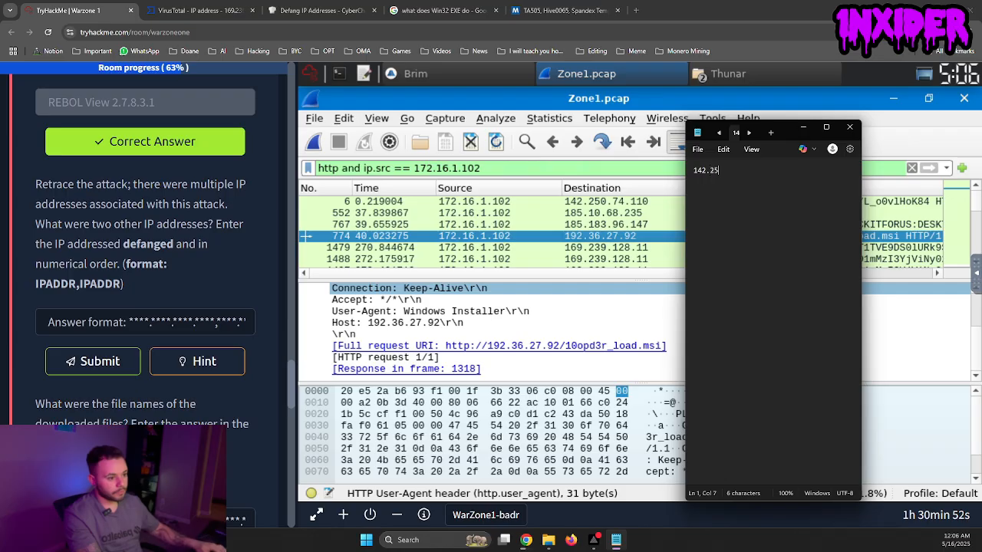
{"action": "type", "text": "0.74.110"}
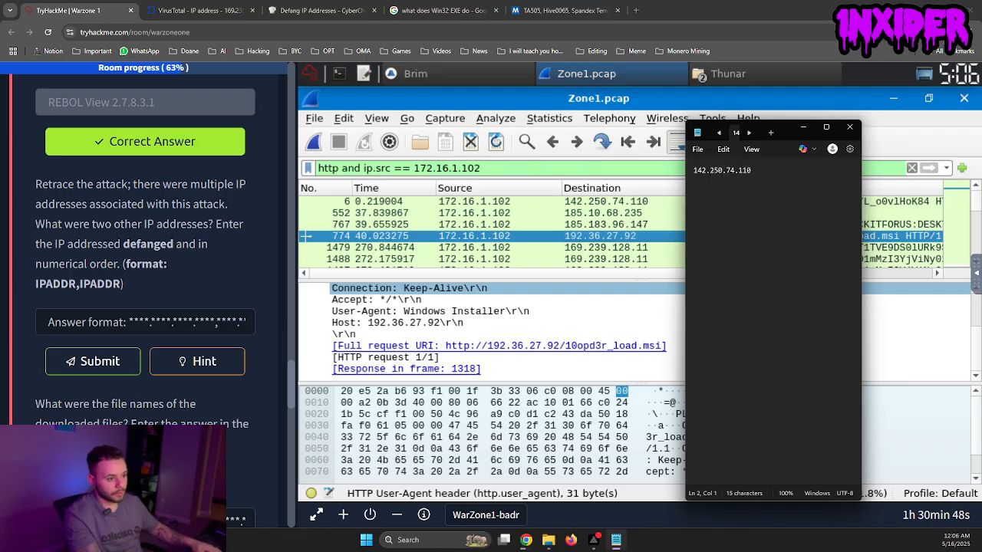
{"action": "type", "text": " 185.10."}
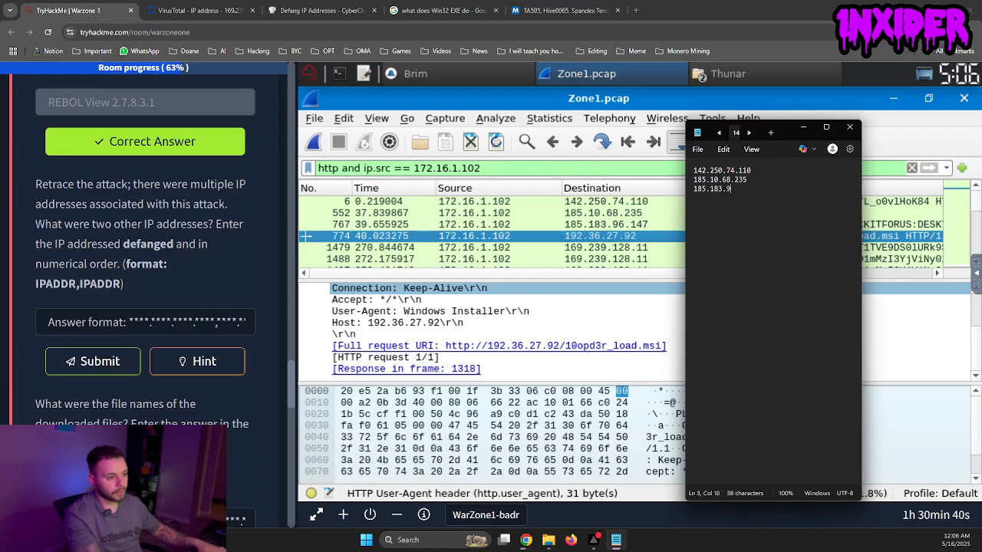
{"action": "type", "text": "1"}
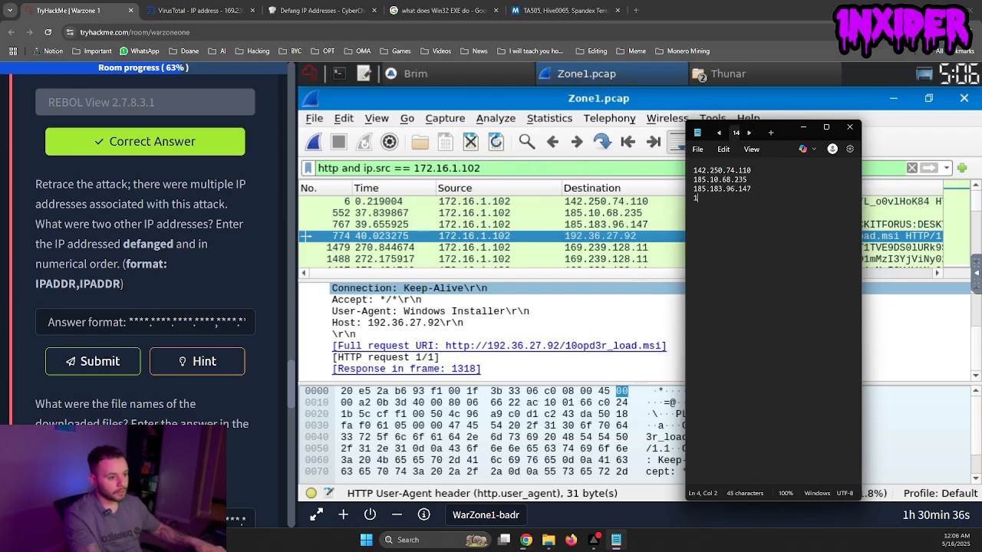
{"action": "type", "text": "47 192.36.27.92"}
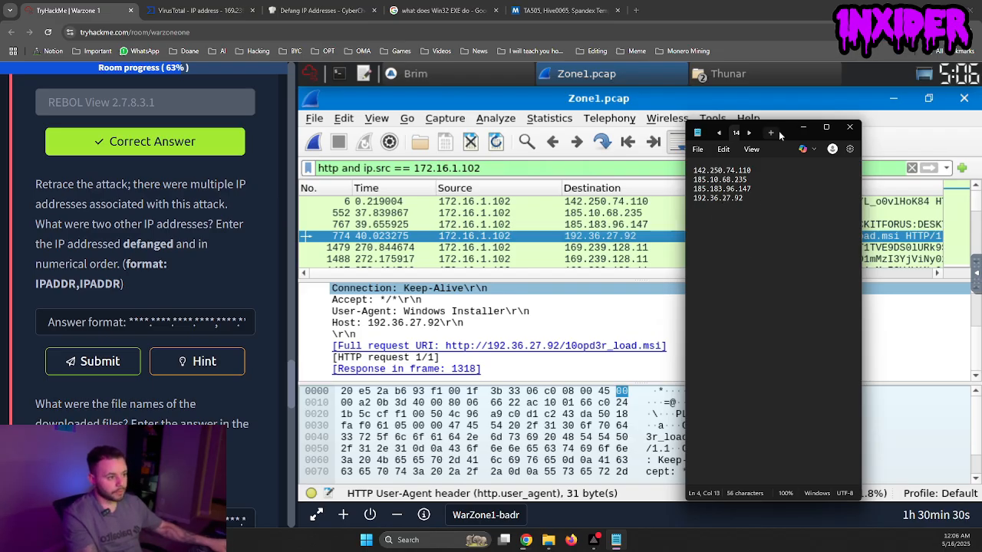
- Review the Community information for 169.239.128.11 on VirusTotal, including the mirrorblast graph
{"action": "left_click", "coordinate": [186, 9]}
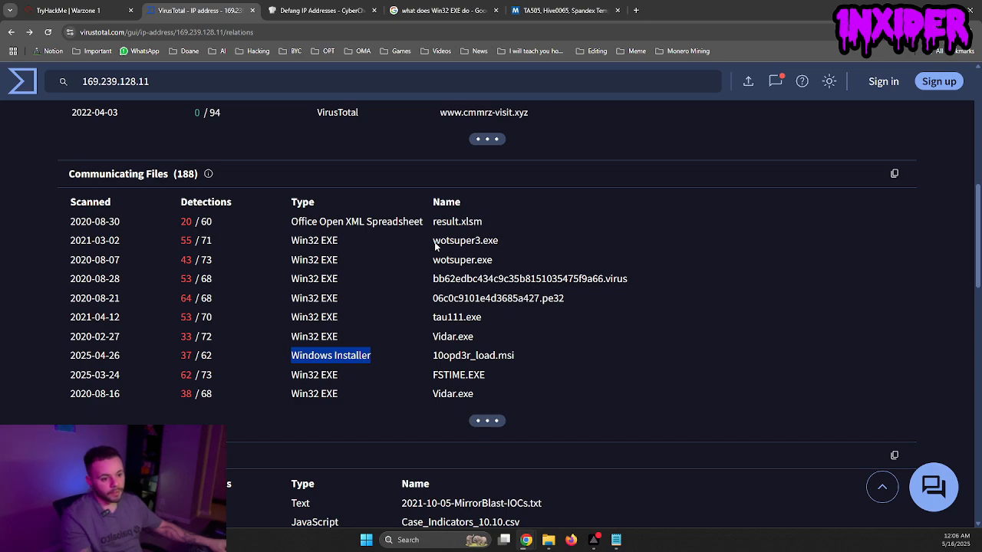
{"action": "scroll", "coordinate": [357, 305], "scroll_direction": "up", "scroll_amount": 7}
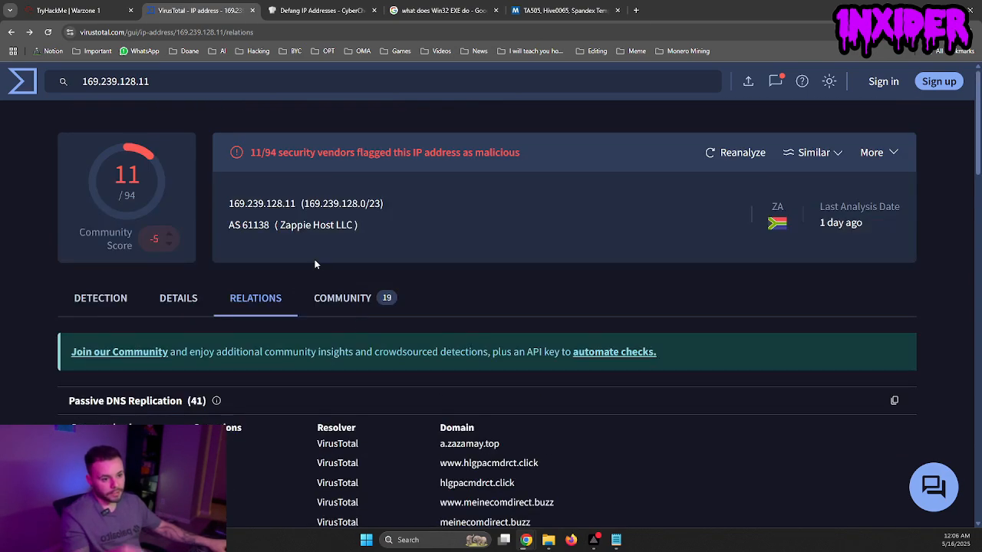
{"action": "left_click", "coordinate": [314, 307]}
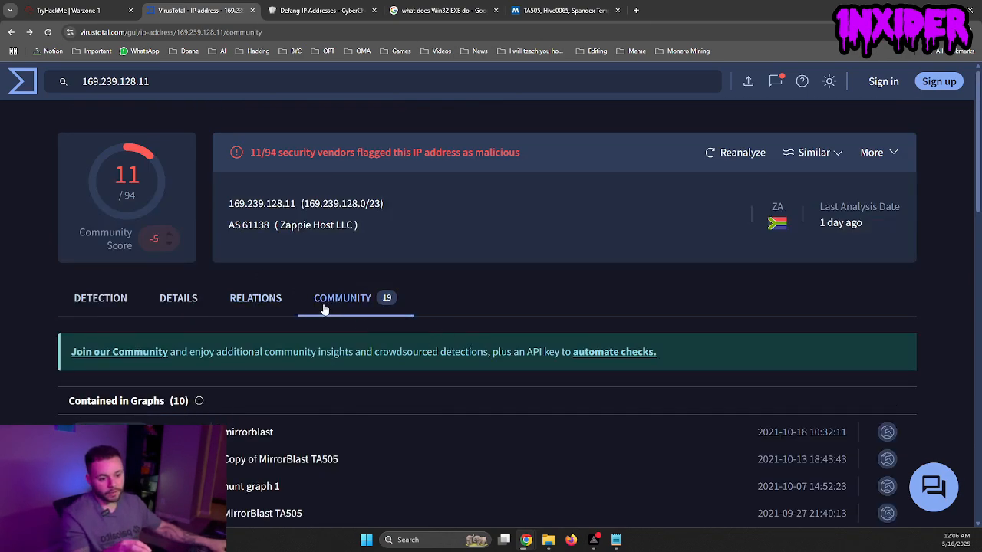
{"action": "scroll", "coordinate": [287, 368], "scroll_direction": "down", "scroll_amount": 2}
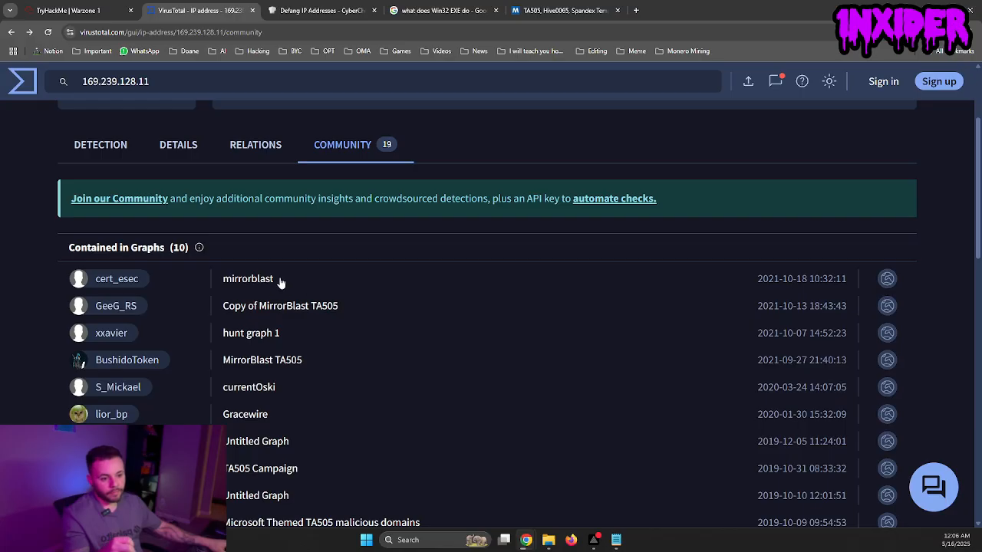
{"action": "left_click_drag", "start_coordinate": [280, 282], "coordinate": [223, 282]}
{"action": "left_click", "coordinate": [373, 451]}
{"action": "scroll", "coordinate": [325, 466], "scroll_direction": "down", "scroll_amount": 1}
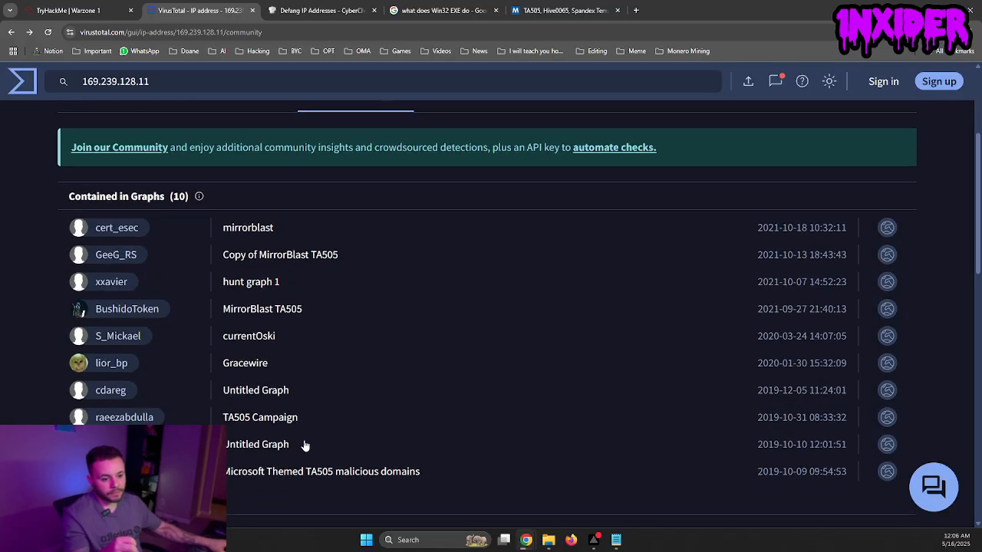
{"action": "scroll", "coordinate": [246, 428], "scroll_direction": "down", "scroll_amount": 2}
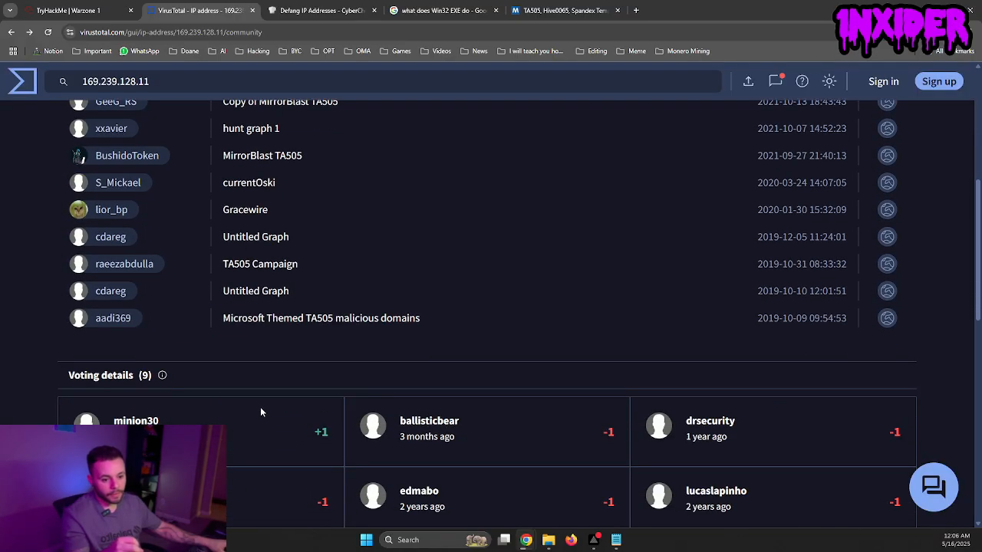
{"action": "scroll", "coordinate": [260, 407], "scroll_direction": "up", "scroll_amount": 5}
- Check the Details and Relations tabs for 169.239.128.11, then duplicate the report tab
{"action": "left_click", "coordinate": [198, 204]}
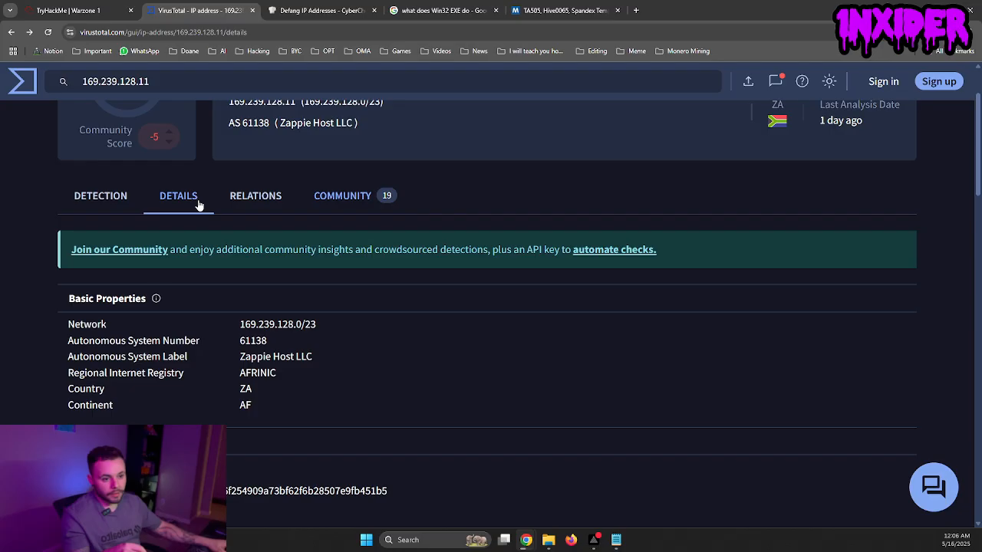
{"action": "left_click", "coordinate": [242, 201]}
{"action": "scroll", "coordinate": [289, 311], "scroll_direction": "down", "scroll_amount": 5}
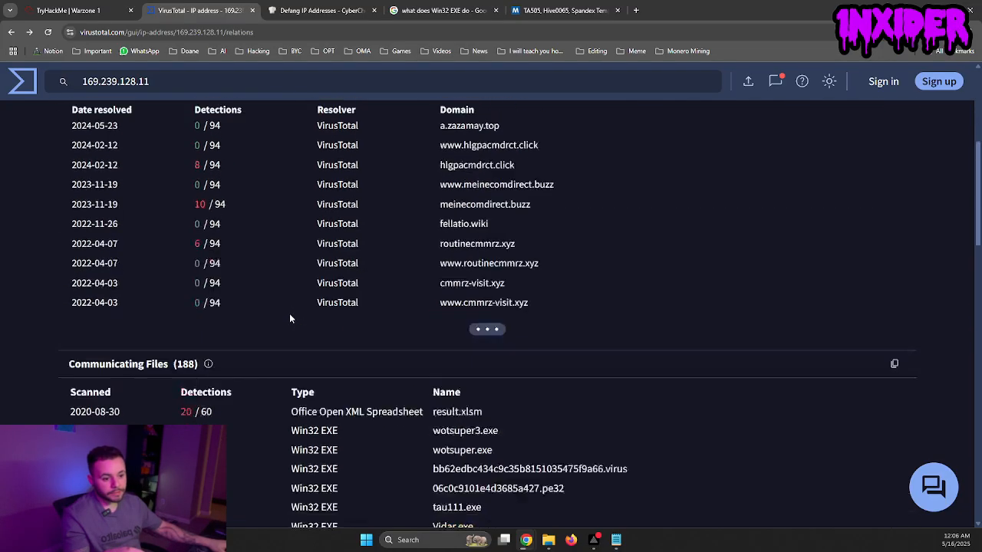
{"action": "left_click_drag", "start_coordinate": [371, 355], "coordinate": [280, 354]}
{"action": "scroll", "coordinate": [280, 355], "scroll_direction": "down", "scroll_amount": 2}
{"action": "scroll", "coordinate": [278, 359], "scroll_direction": "up", "scroll_amount": 1}
{"action": "scroll", "coordinate": [277, 357], "scroll_direction": "up", "scroll_amount": 10}
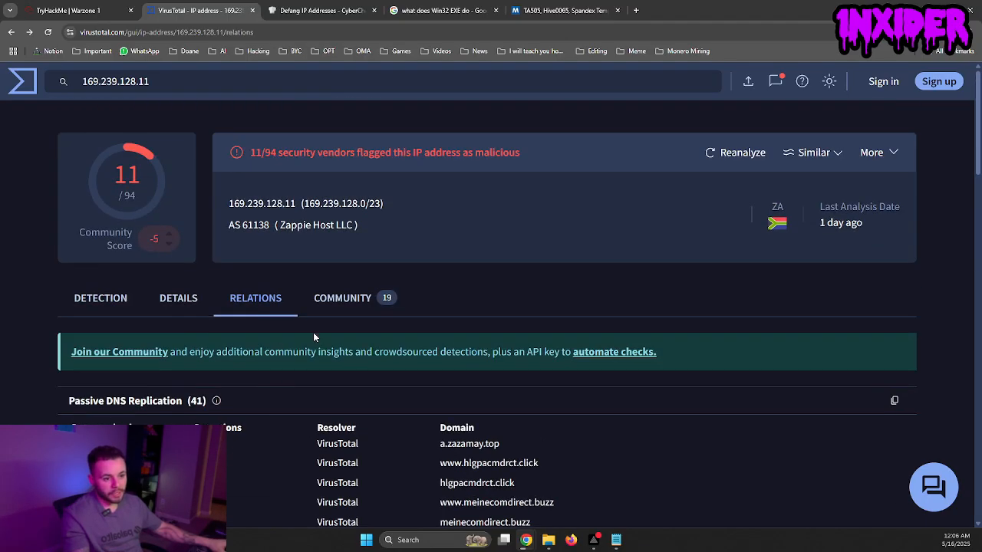
{"action": "right_click", "coordinate": [212, 17]}
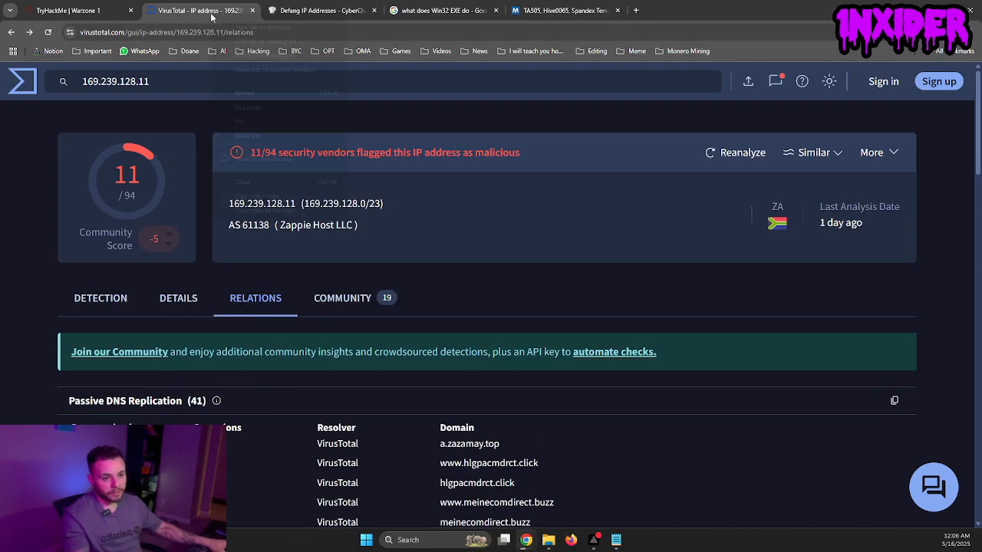
{"action": "left_click", "coordinate": [253, 107]}
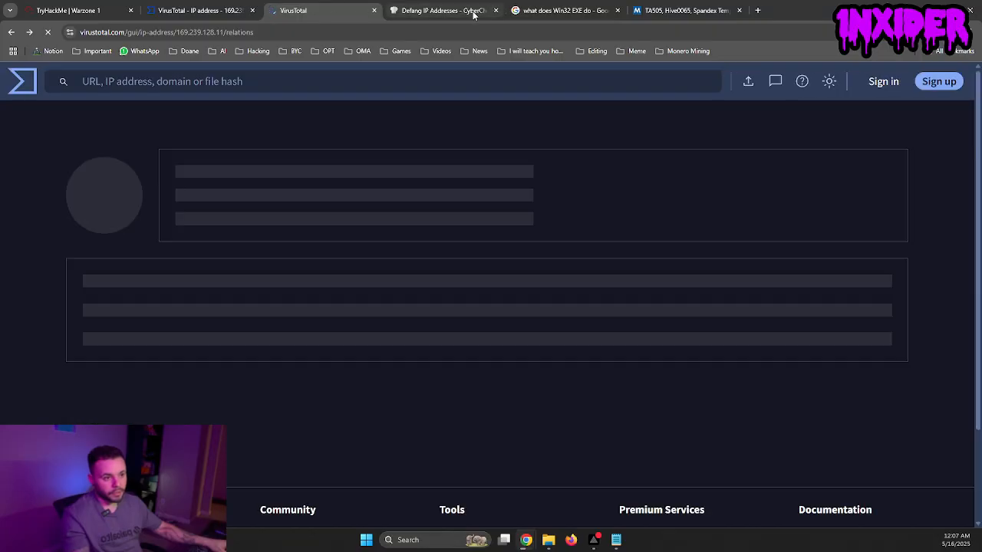
- Look up 142.250.74.110 on VirusTotal, review its tabs, and mark it with an asterisk in the notes
{"action": "left_click", "coordinate": [616, 540]}
{"action": "left_click_drag", "start_coordinate": [756, 170], "coordinate": [694, 170]}
{"action": "key", "text": "ctrl+c"}
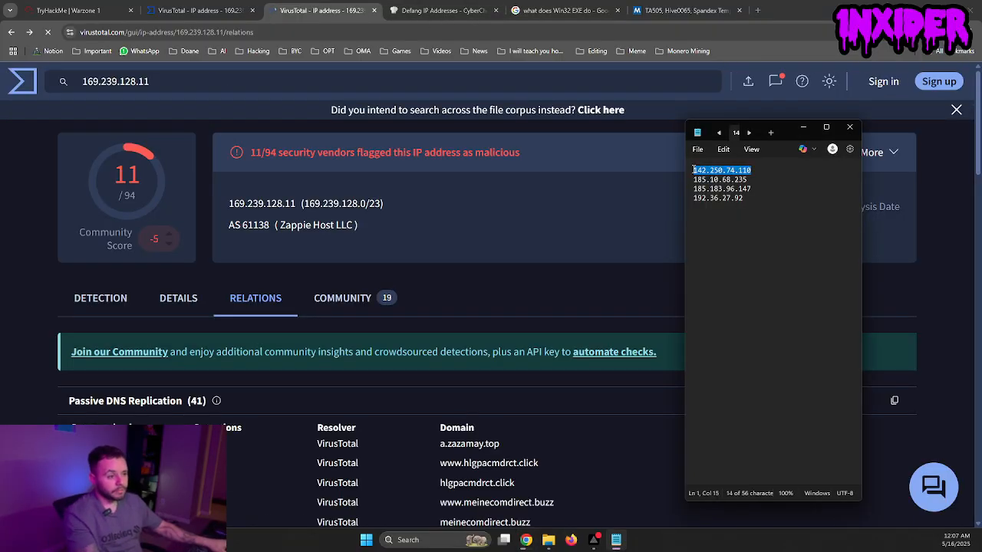
{"action": "left_click", "coordinate": [315, 80]}
{"action": "key", "text": "ctrl+v"}
{"action": "key", "text": "Return"}
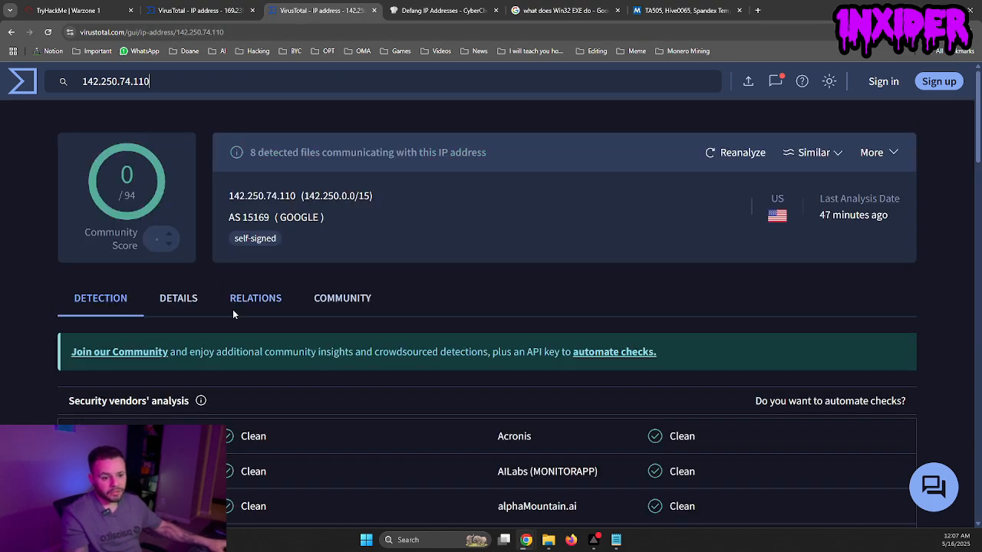
{"action": "left_click", "coordinate": [253, 307]}
{"action": "left_click", "coordinate": [344, 306]}
{"action": "left_click", "coordinate": [178, 299]}
{"action": "left_click", "coordinate": [107, 297]}
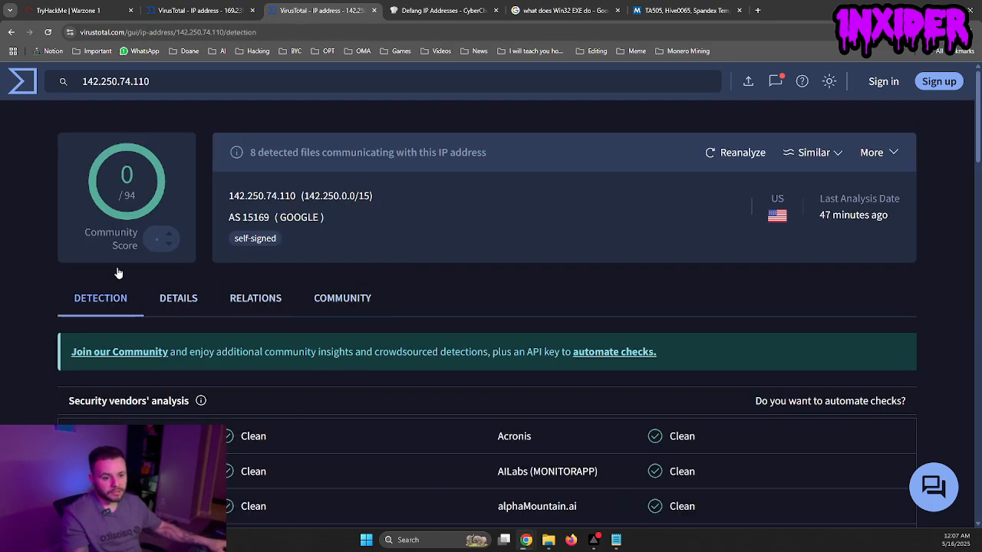
{"action": "left_click", "coordinate": [616, 539]}
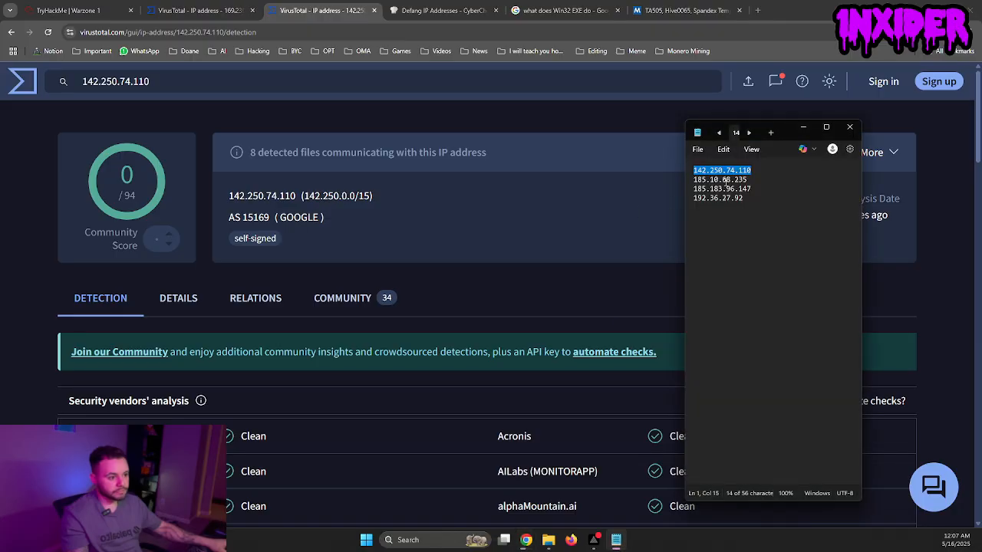
{"action": "left_click", "coordinate": [760, 172]}
{"action": "type", "text": "*"}
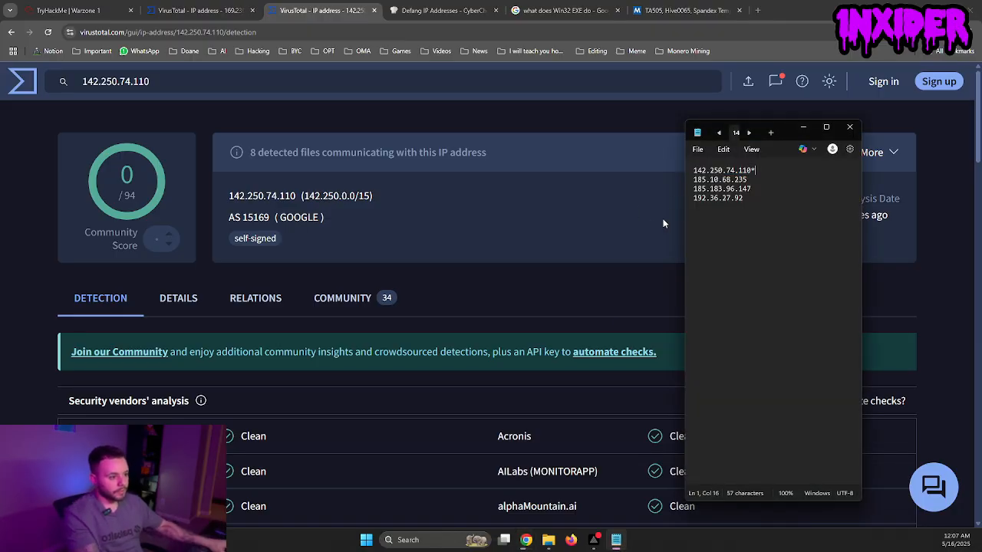
- Look up 185.10.68.235 on VirusTotal and review its relations and community graphs
{"action": "triple_click", "coordinate": [719, 181]}
{"action": "key", "text": "ctrl+c"}
{"action": "left_click", "coordinate": [369, 81]}
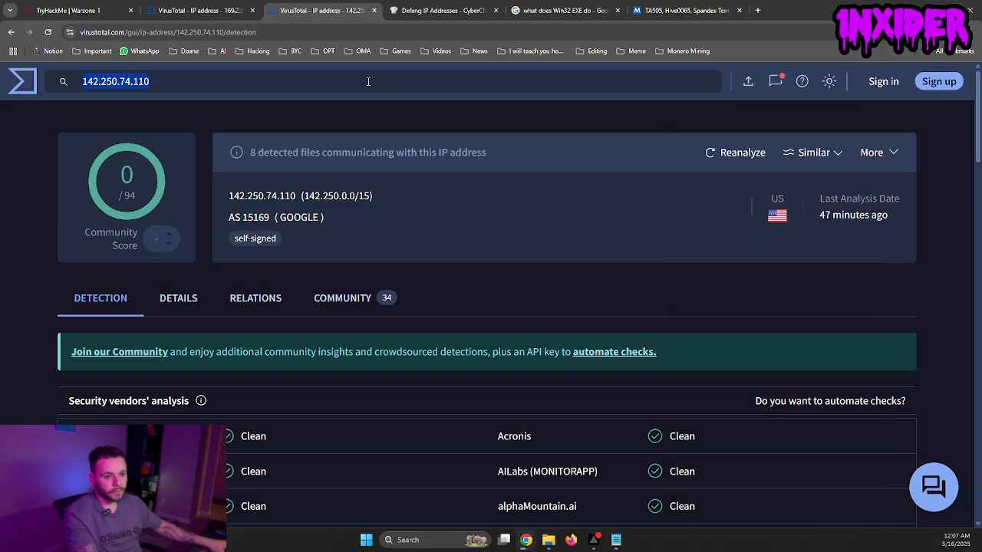
{"action": "key", "text": "ctrl+v"}
{"action": "key", "text": "Return"}
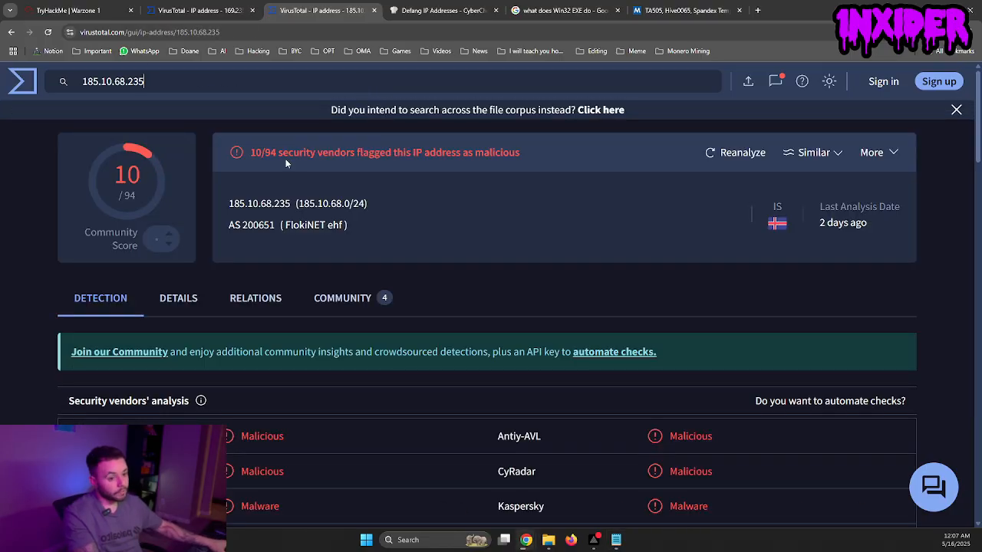
{"action": "scroll", "coordinate": [261, 238], "scroll_direction": "down", "scroll_amount": 2}
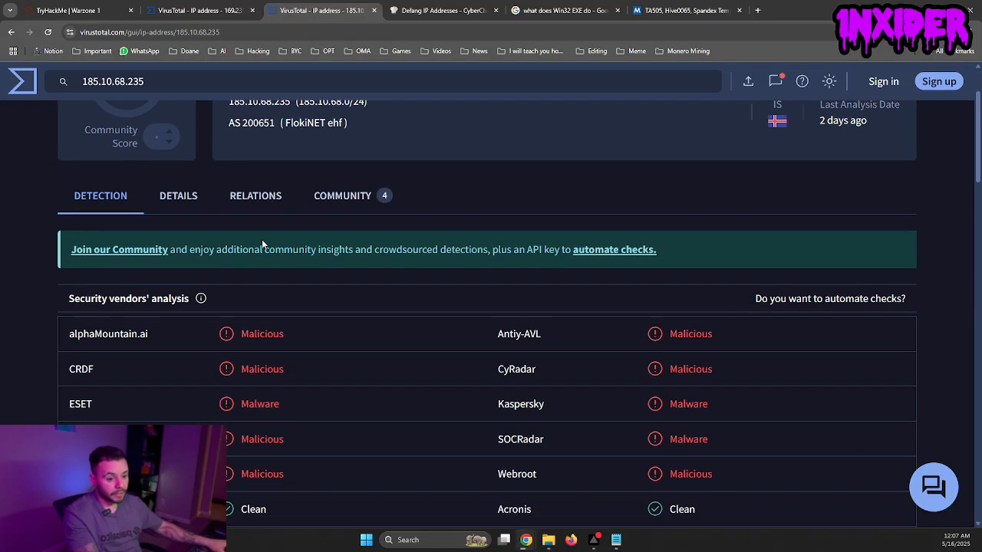
{"action": "left_click", "coordinate": [259, 201]}
{"action": "scroll", "coordinate": [330, 213], "scroll_direction": "down", "scroll_amount": 1}
{"action": "scroll", "coordinate": [331, 210], "scroll_direction": "down", "scroll_amount": 2}
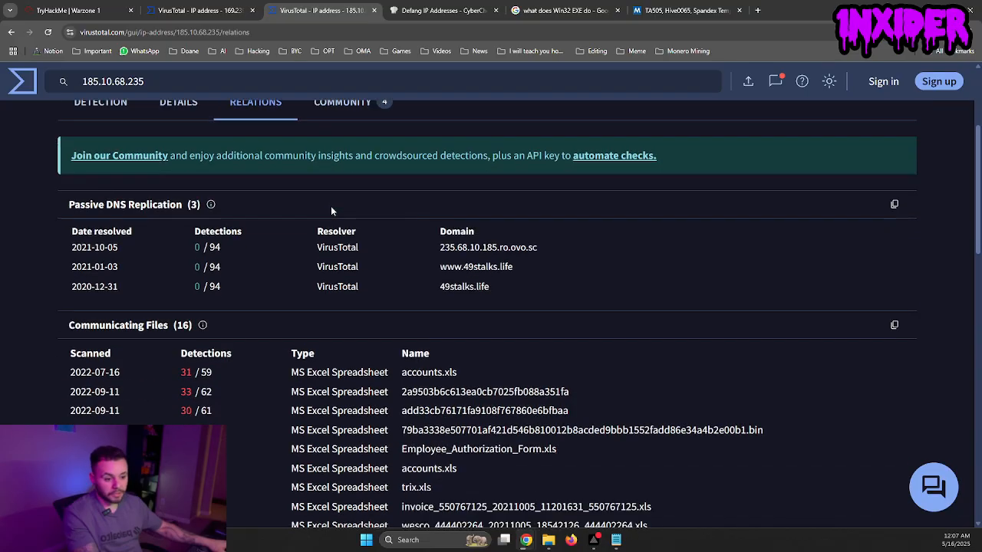
{"action": "scroll", "coordinate": [333, 200], "scroll_direction": "up", "scroll_amount": 2}
{"action": "left_click", "coordinate": [337, 145]}
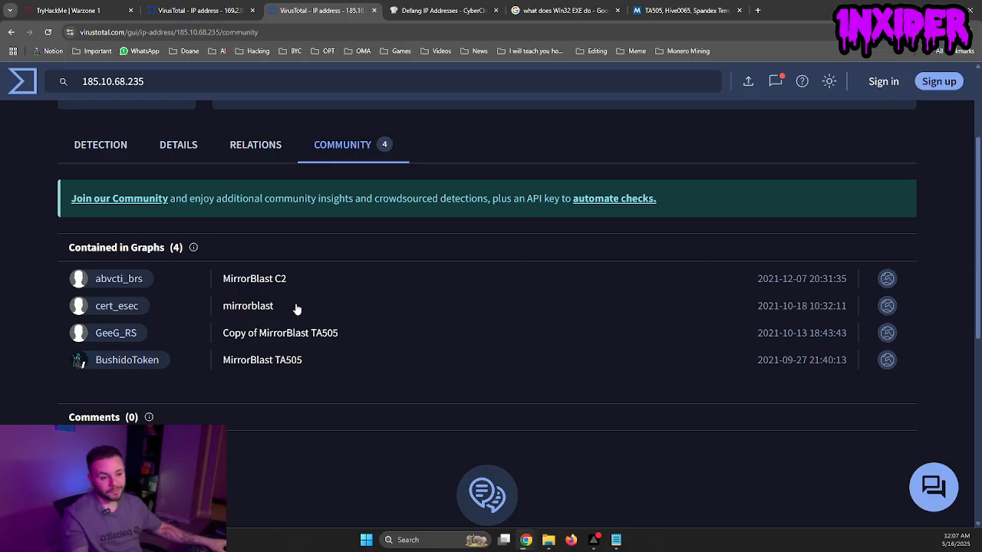
{"action": "scroll", "coordinate": [297, 308], "scroll_direction": "up", "scroll_amount": 2}
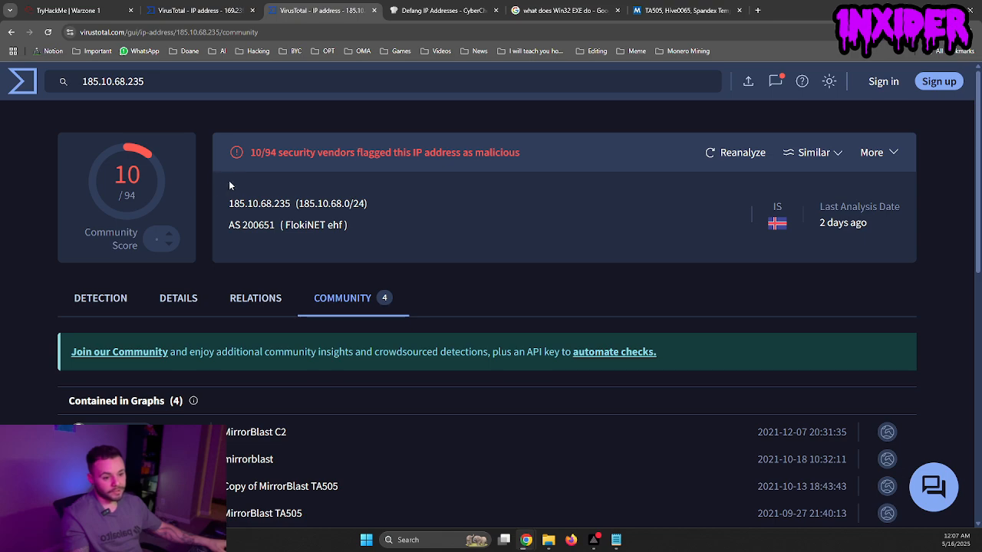
{"action": "scroll", "coordinate": [289, 207], "scroll_direction": "down", "scroll_amount": 2}
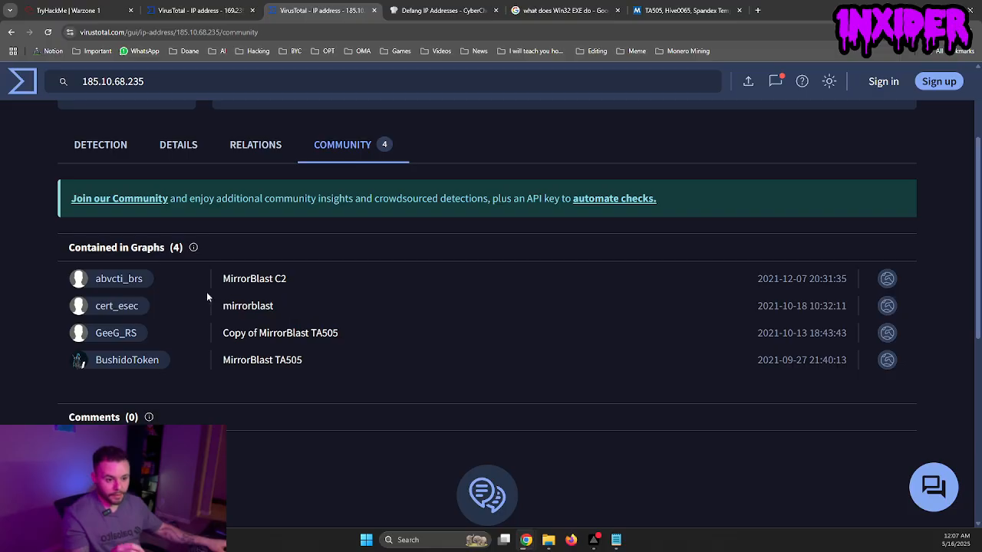
- Compare with the 169.239.128.11 community graphs and record 185.10.68.235 as a malicious finding
{"action": "left_click", "coordinate": [150, 6]}
{"action": "left_click", "coordinate": [350, 297]}
{"action": "scroll", "coordinate": [244, 299], "scroll_direction": "down", "scroll_amount": 2}
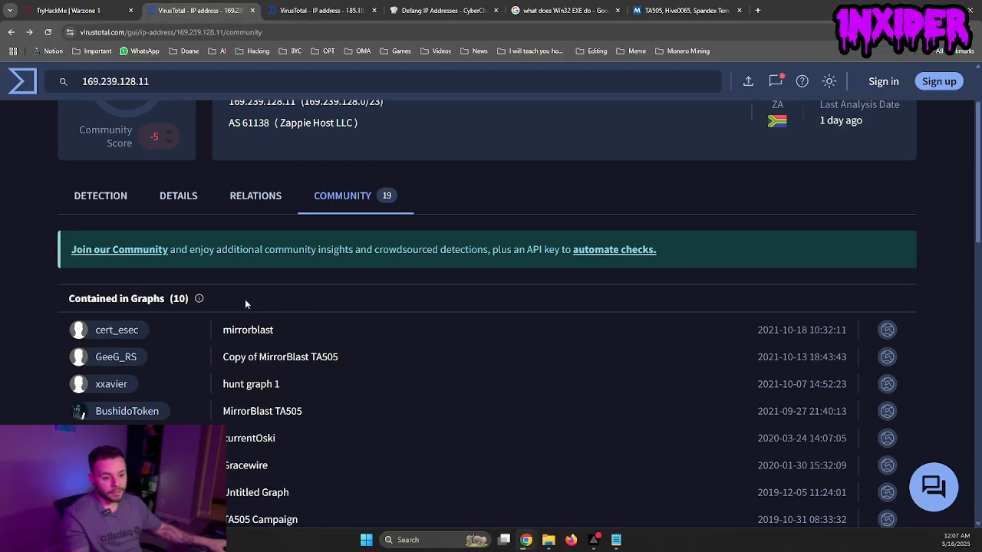
{"action": "left_click", "coordinate": [310, 7]}
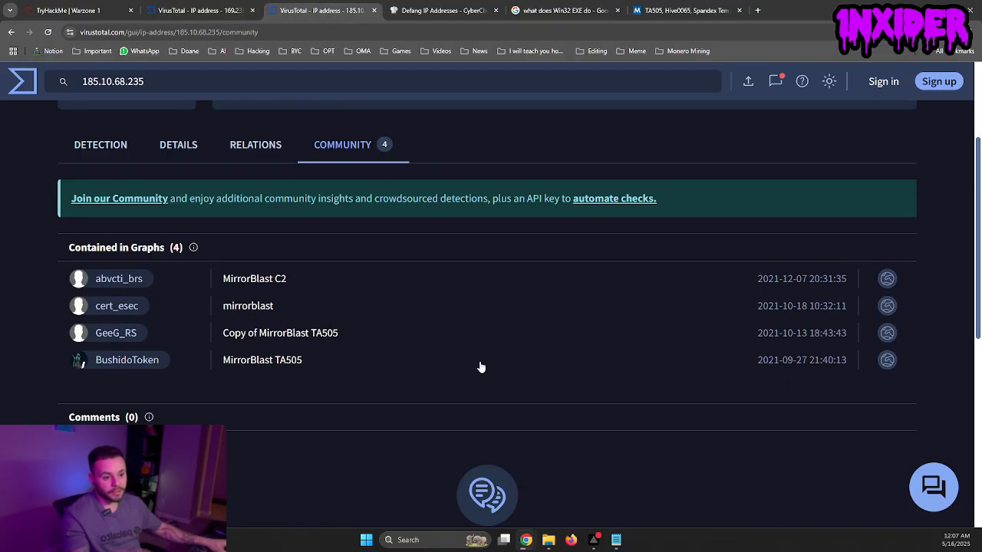
{"action": "left_click", "coordinate": [616, 539]}
{"action": "left_click", "coordinate": [756, 181]}
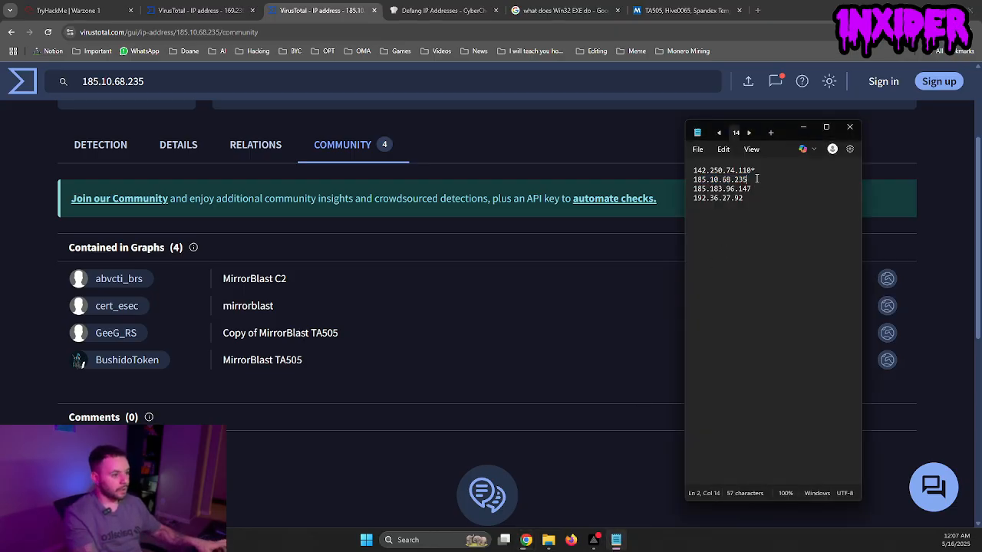
{"action": "type", "text": "*"}
{"action": "left_click_drag", "start_coordinate": [756, 179], "coordinate": [704, 184]}
{"action": "key", "text": "ctrl+c"}
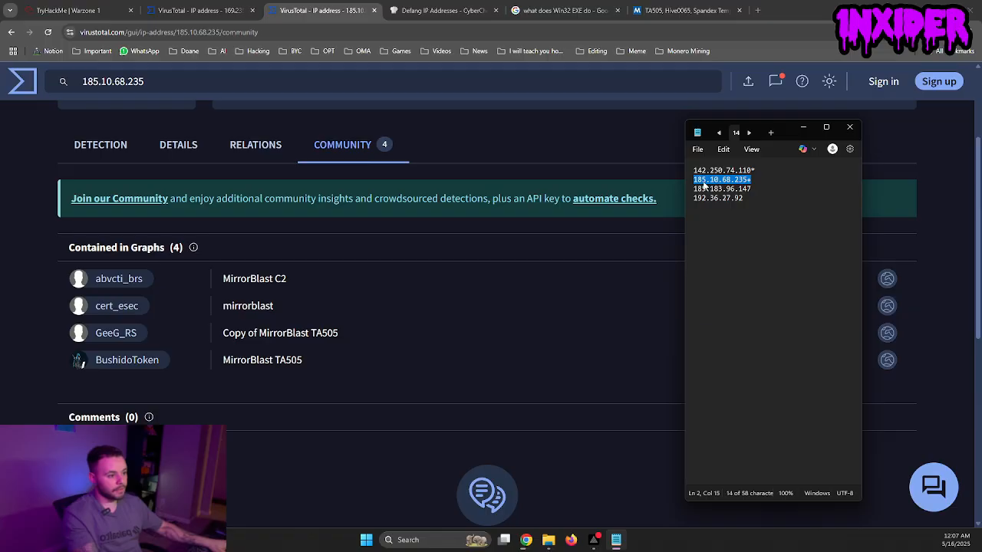
{"action": "left_click", "coordinate": [752, 197]}
{"action": "key", "text": "Return"}
{"action": "key", "text": "Return"}
{"action": "key", "text": "ctrl+v"}
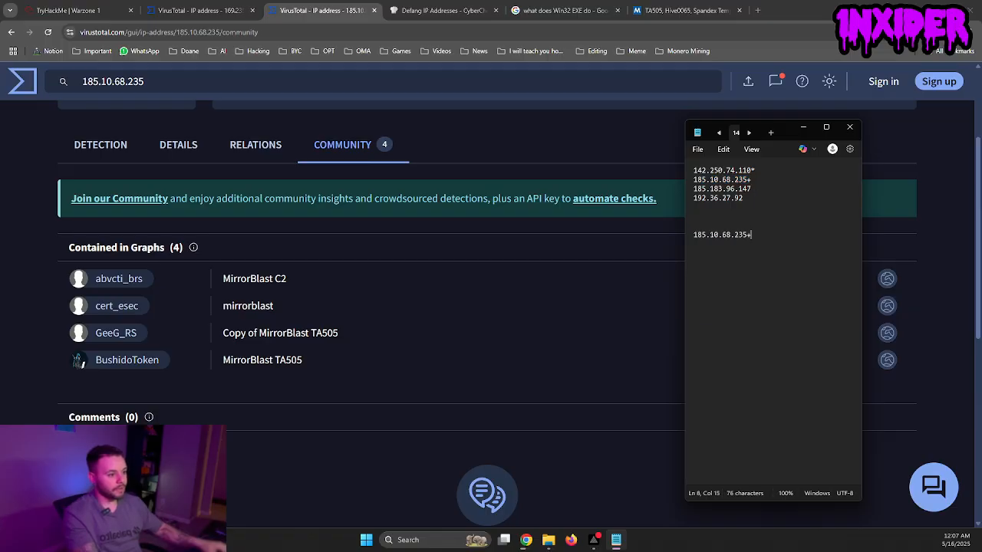
{"action": "key", "text": "BackSpace"}
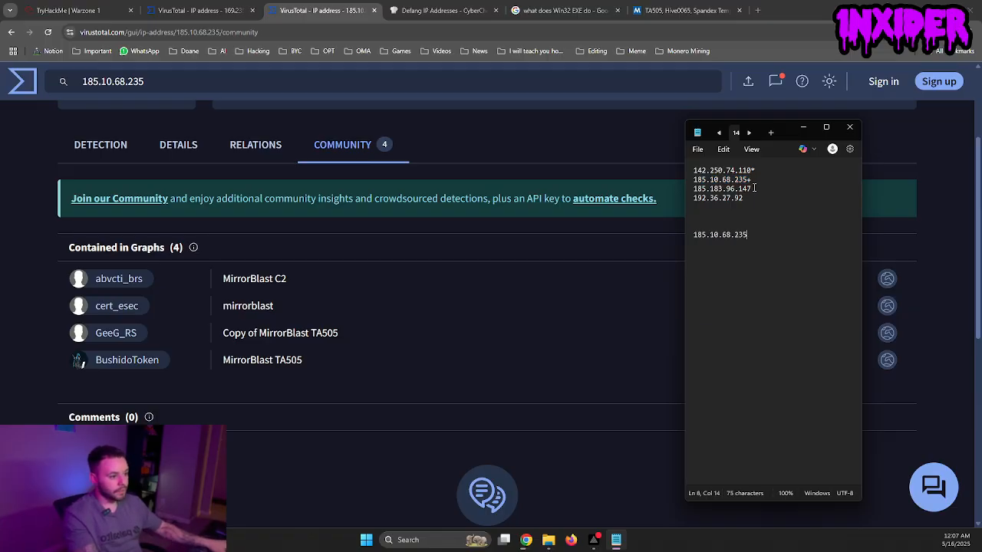
- Look up 185.183.96.147 on VirusTotal and review its relations and community graphs
{"action": "left_click_drag", "start_coordinate": [754, 187], "coordinate": [687, 191]}
{"action": "key", "text": "ctrl+c"}
{"action": "left_click", "coordinate": [462, 79]}
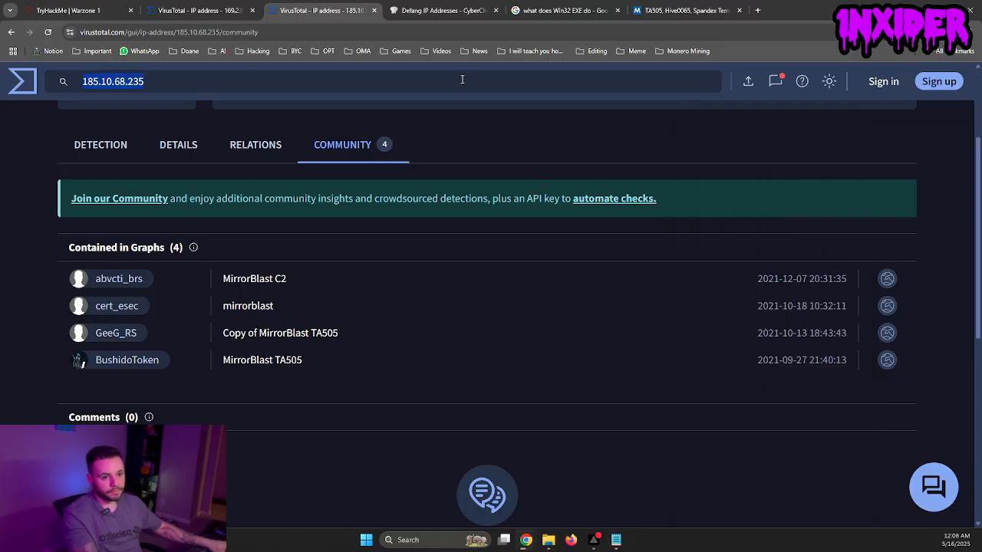
{"action": "key", "text": "ctrl+v"}
{"action": "key", "text": "Return"}
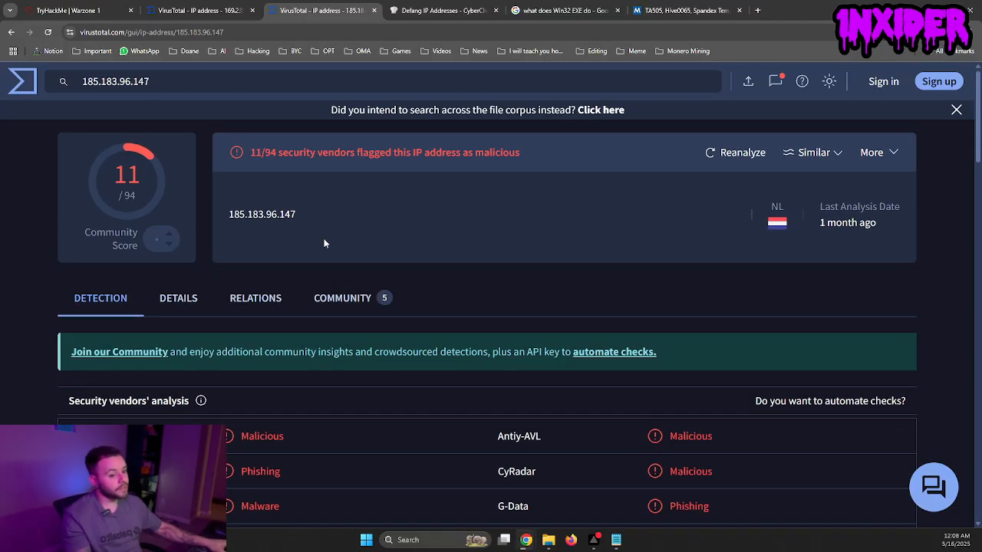
{"action": "left_click", "coordinate": [283, 303]}
{"action": "left_click", "coordinate": [349, 303]}
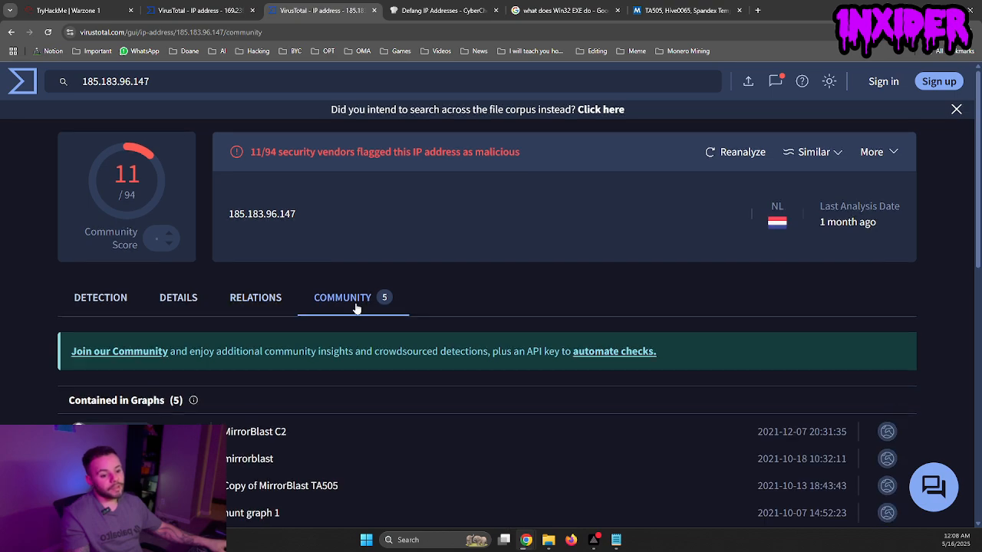
{"action": "scroll", "coordinate": [310, 348], "scroll_direction": "down", "scroll_amount": 2}
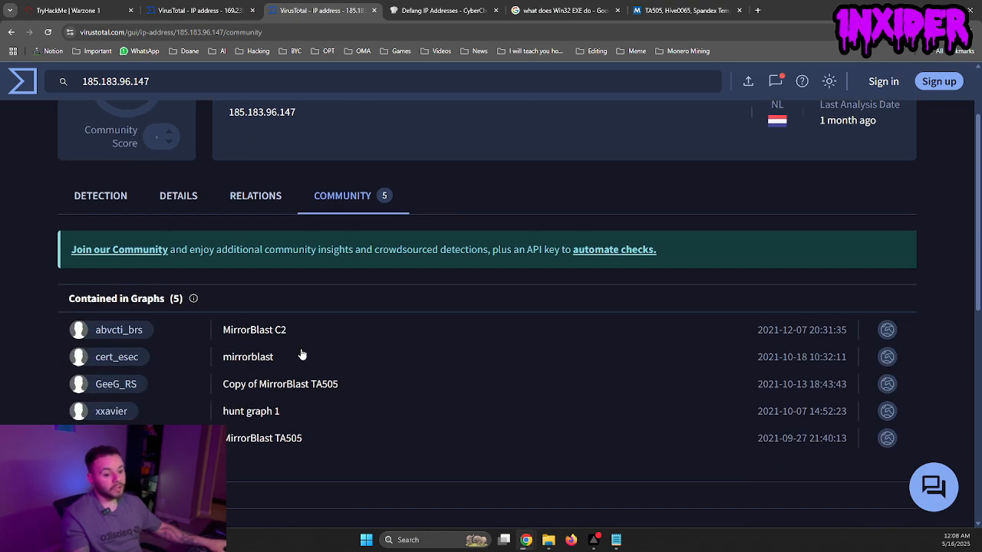
{"action": "scroll", "coordinate": [293, 364], "scroll_direction": "up", "scroll_amount": 1}
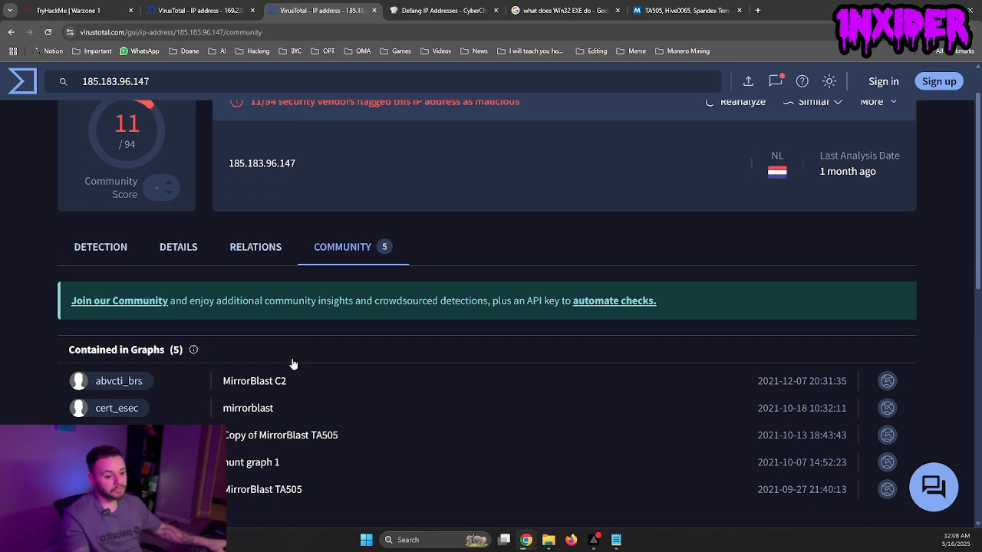
{"action": "scroll", "coordinate": [295, 380], "scroll_direction": "down", "scroll_amount": 2}
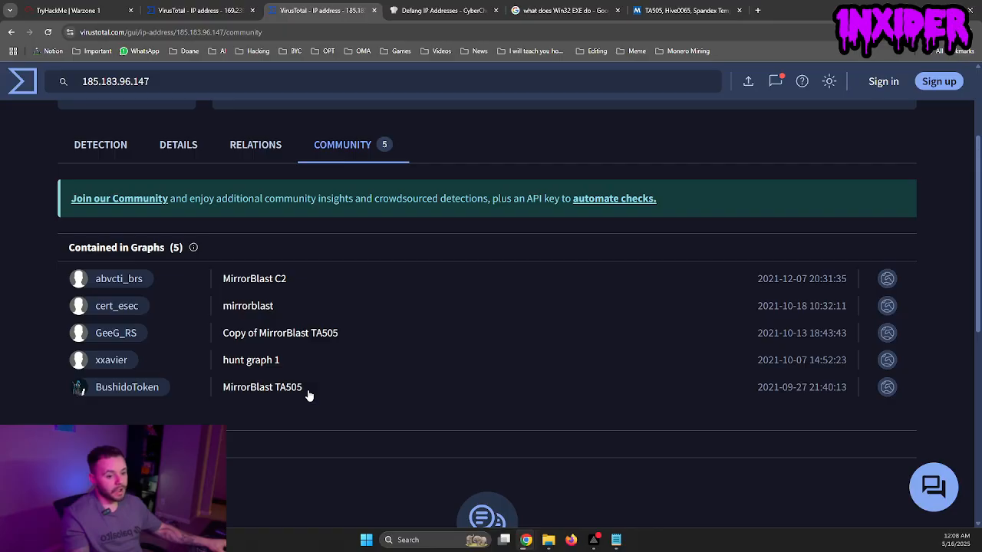
{"action": "scroll", "coordinate": [309, 395], "scroll_direction": "up", "scroll_amount": 3}
{"action": "left_click", "coordinate": [160, 81]}
{"action": "left_click", "coordinate": [159, 81]}
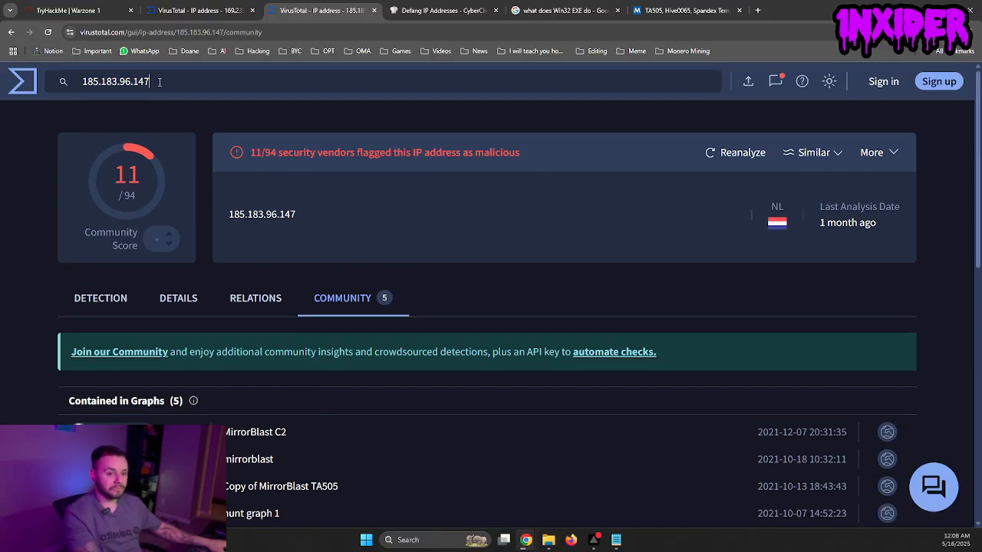
{"action": "key", "text": "ctrl+a"}
{"action": "key", "text": "ctrl+c"}
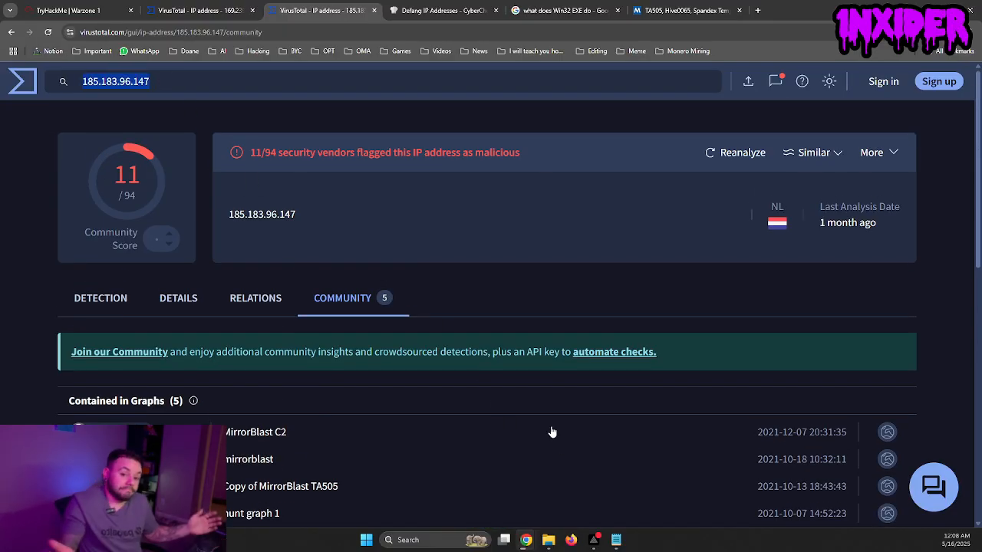
- Add 185.183.96.147 to the findings list in Notepad
{"action": "left_click", "coordinate": [616, 540]}
{"action": "left_click", "coordinate": [772, 224]}
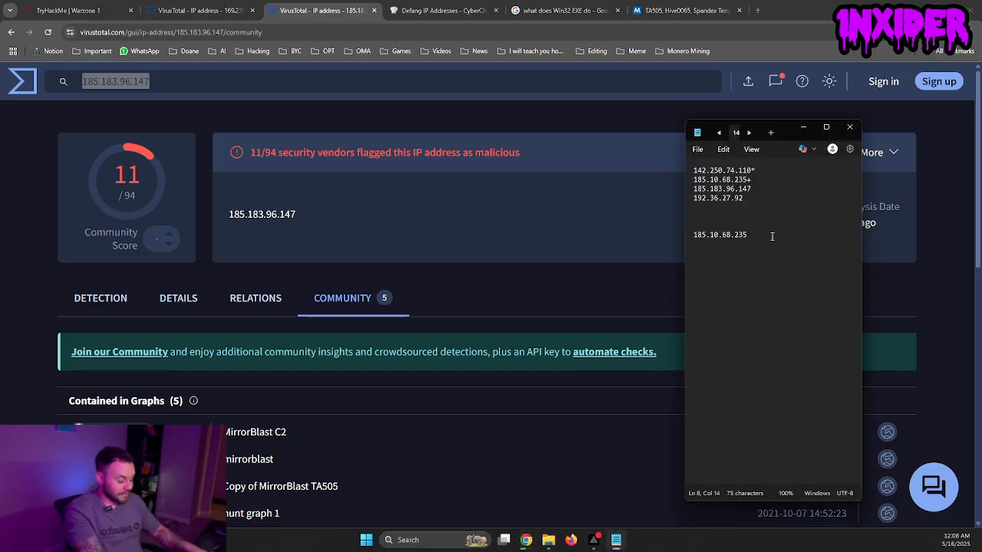
{"action": "key", "text": "Return"}
{"action": "key", "text": "ctrl+v"}
{"action": "key", "text": "Return"}
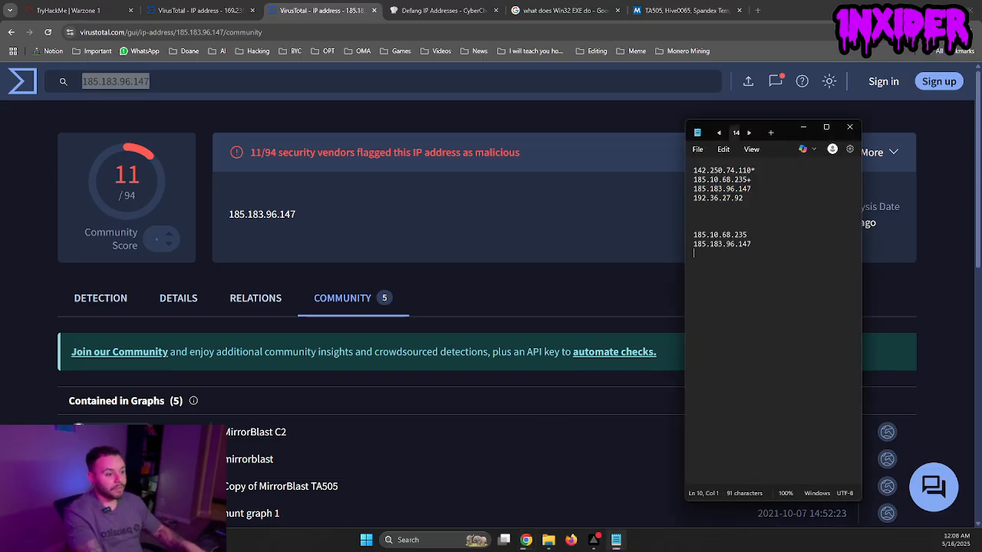
- Look up 192.36.27.92 on VirusTotal and view its community graphs
{"action": "triple_click", "coordinate": [725, 198]}
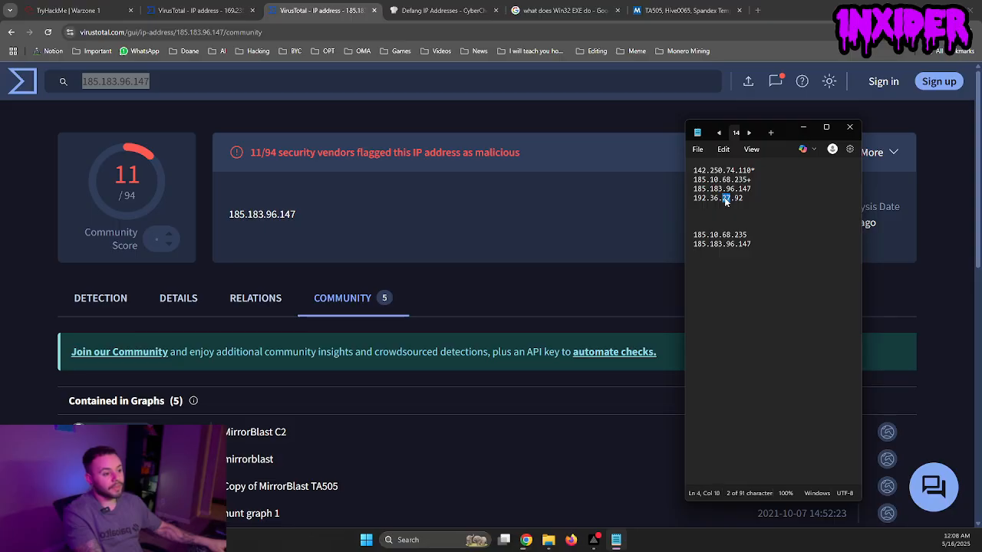
{"action": "key", "text": "ctrl+c"}
{"action": "left_click", "coordinate": [417, 88]}
{"action": "key", "text": "ctrl+v"}
{"action": "key", "text": "Return"}
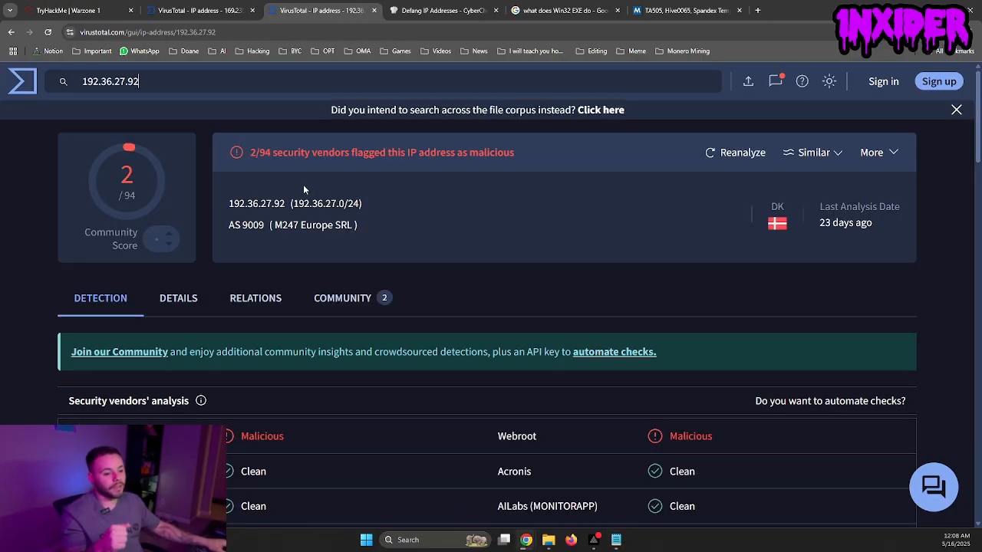
{"action": "left_click", "coordinate": [318, 305]}
{"action": "scroll", "coordinate": [318, 305], "scroll_direction": "down", "scroll_amount": 2}
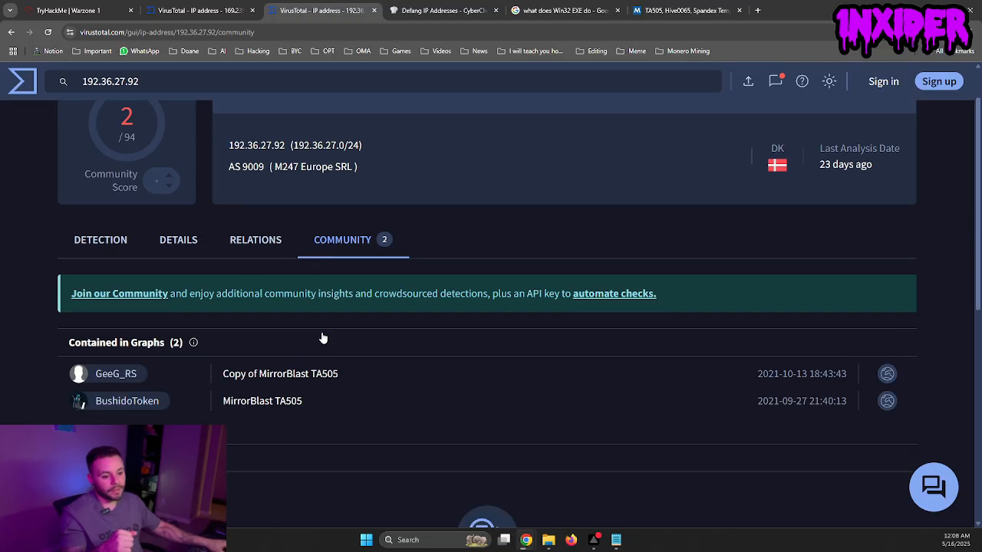
{"action": "scroll", "coordinate": [319, 221], "scroll_direction": "up", "scroll_amount": 2}
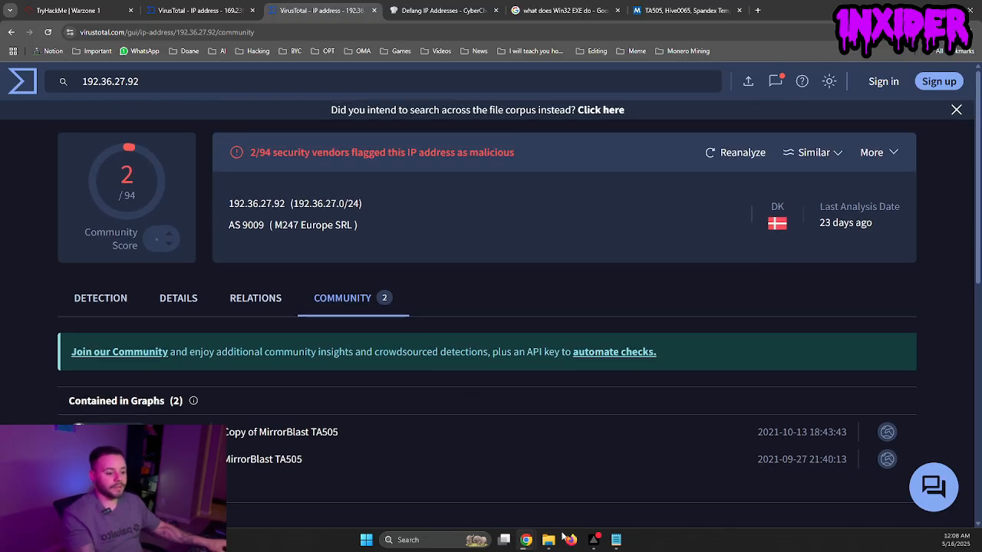
- Add 192.36.27.92 to the findings list in Notepad
{"action": "left_click", "coordinate": [615, 540]}
{"action": "left_click", "coordinate": [742, 198]}
{"action": "left_click_drag", "start_coordinate": [751, 198], "coordinate": [683, 201]}
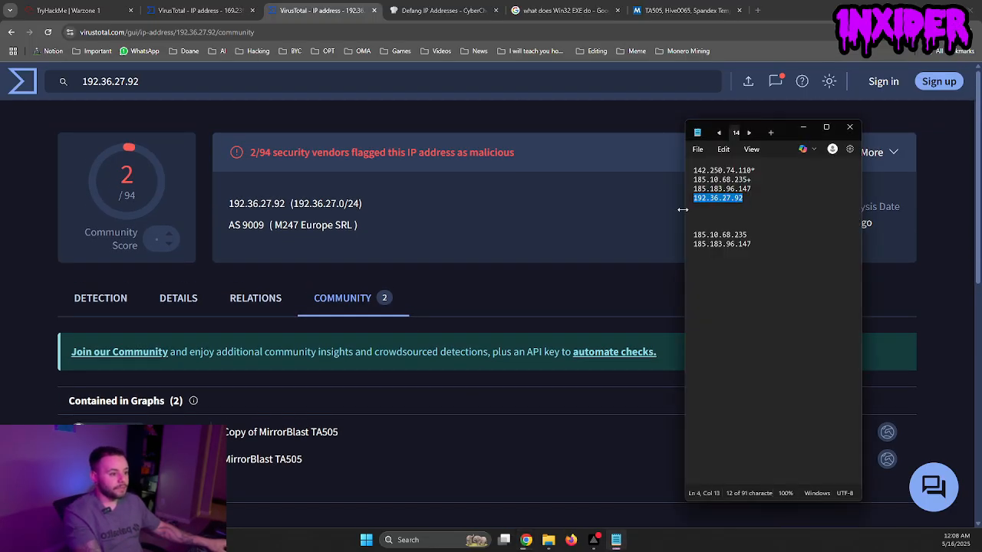
{"action": "key", "text": "ctrl+c"}
{"action": "left_click", "coordinate": [718, 256]}
{"action": "key", "text": "ctrl+v"}
{"action": "left_click", "coordinate": [90, 10]}
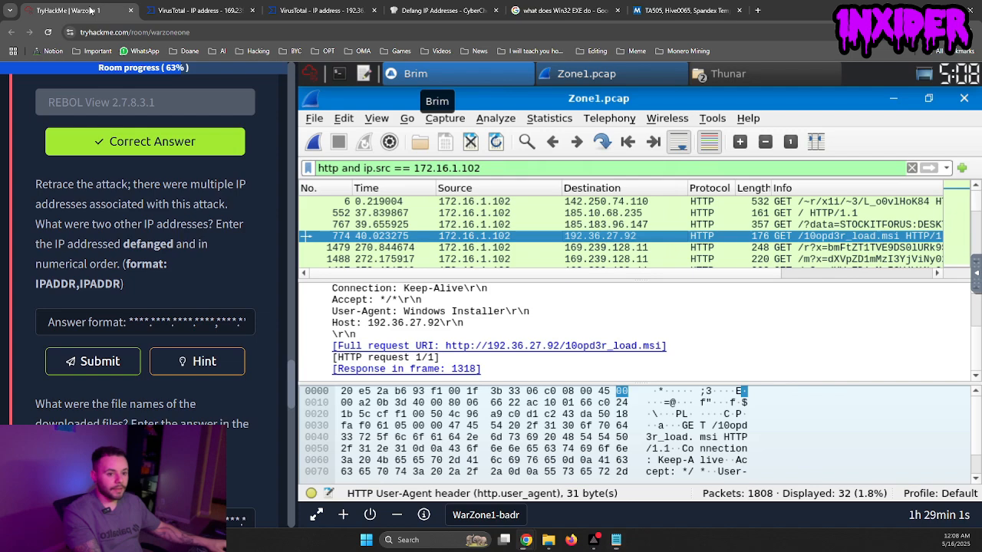
- Compare the noted IPs against the Wireshark packet list, then bring up the 192.36.27.92 VirusTotal report
{"action": "left_click", "coordinate": [152, 326]}
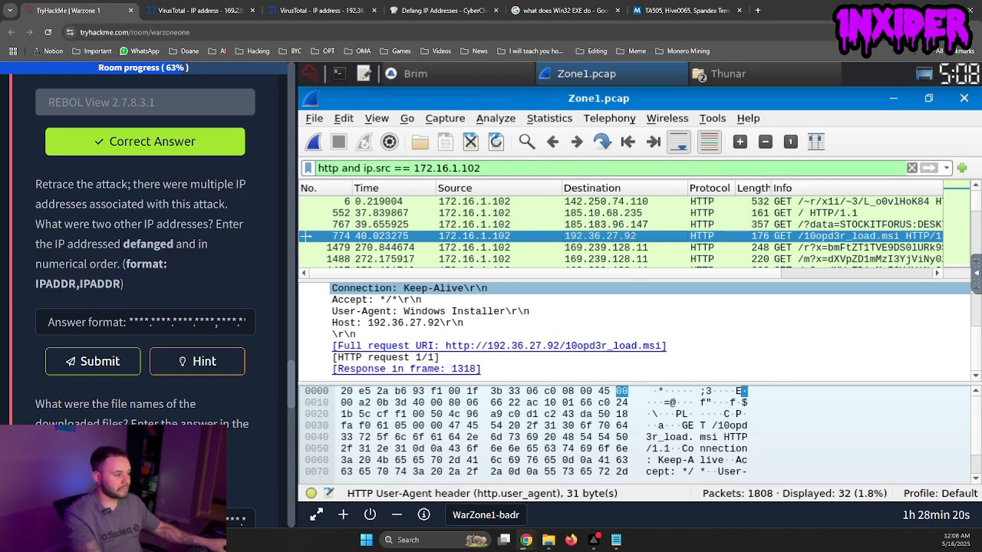
{"action": "left_click", "coordinate": [616, 540]}
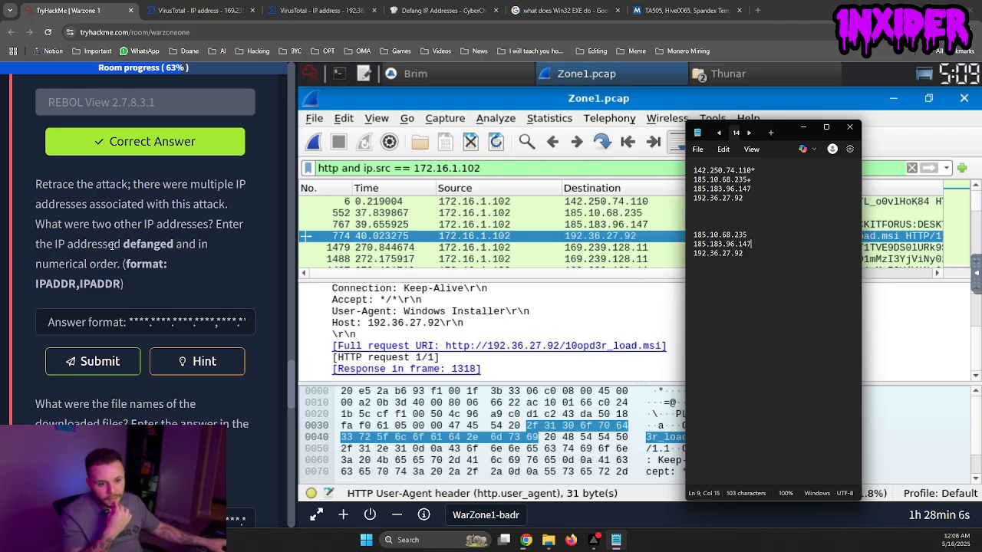
{"action": "left_click", "coordinate": [738, 235]}
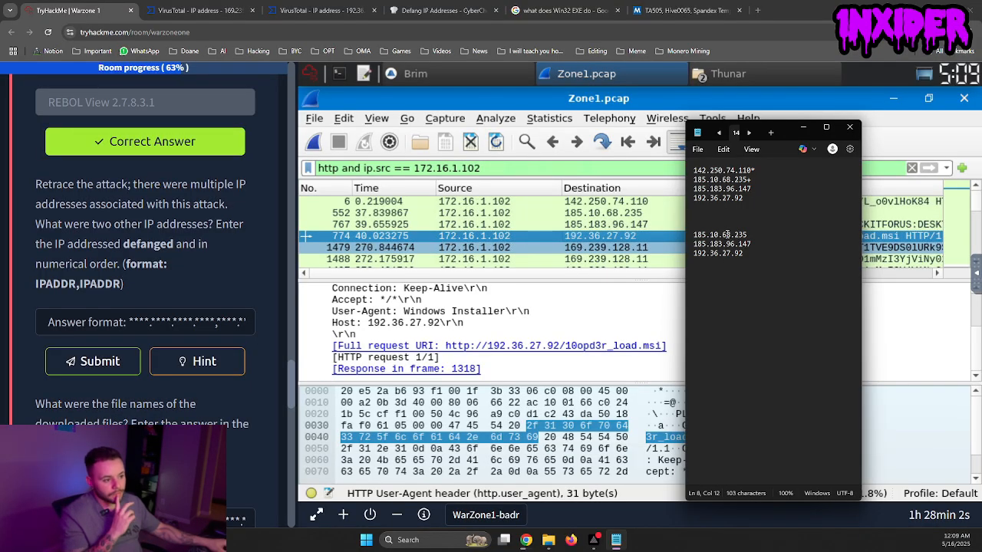
{"action": "left_click_drag", "start_coordinate": [787, 130], "coordinate": [803, 283]}
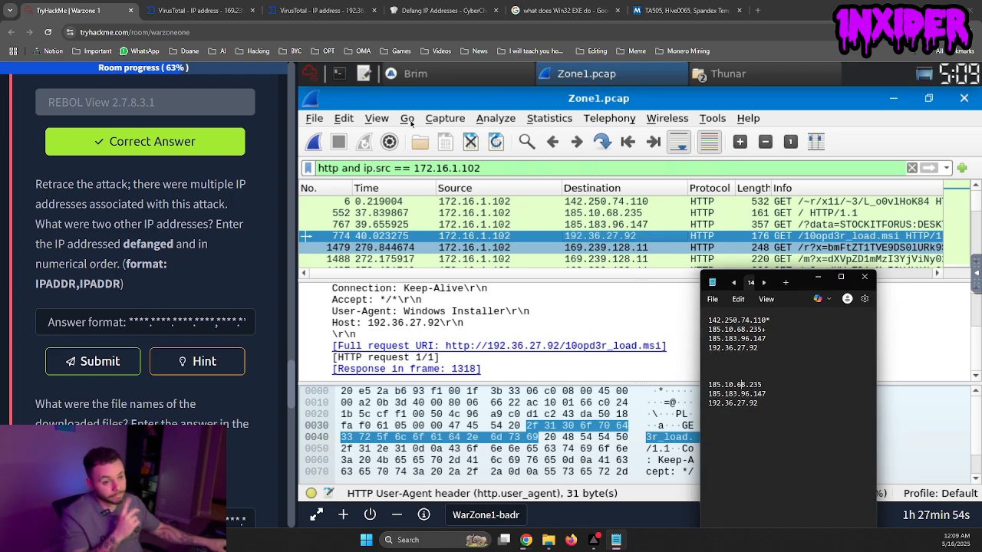
{"action": "left_click", "coordinate": [316, 10]}
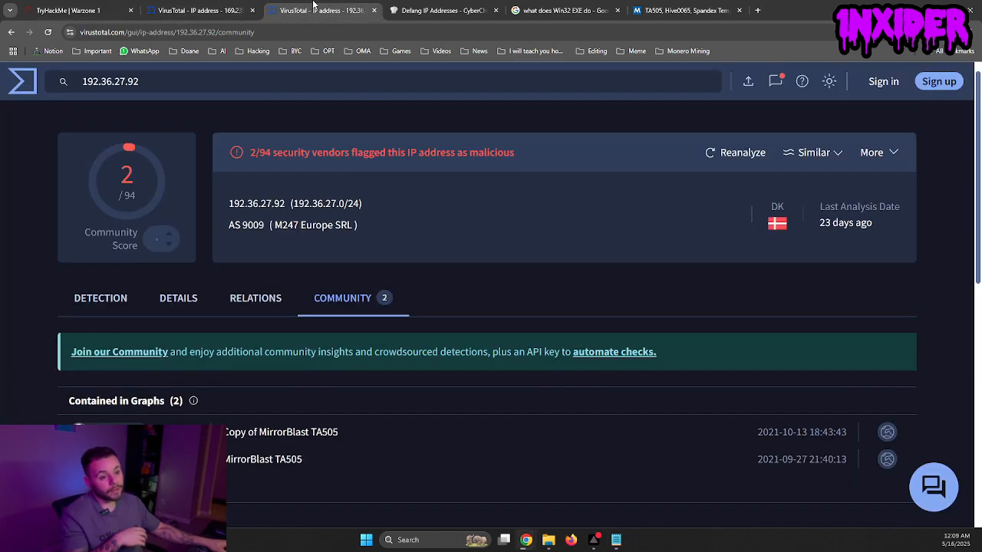
- Revisit the 185.183.96.147 and 185.10.68.235 reports, checking communicating files and MirrorBlast community graphs
{"action": "left_click", "coordinate": [10, 32]}
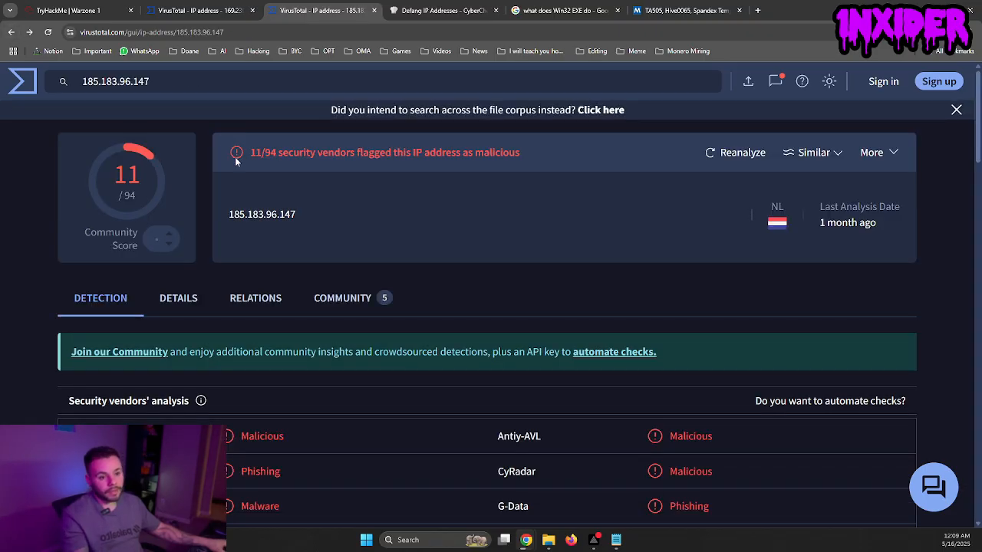
{"action": "left_click", "coordinate": [11, 32]}
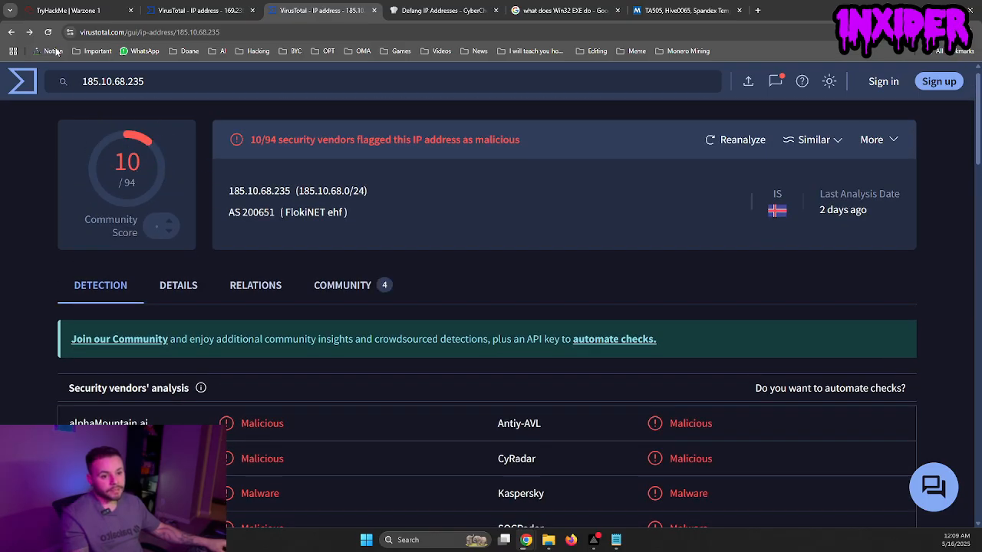
{"action": "left_click", "coordinate": [30, 32]}
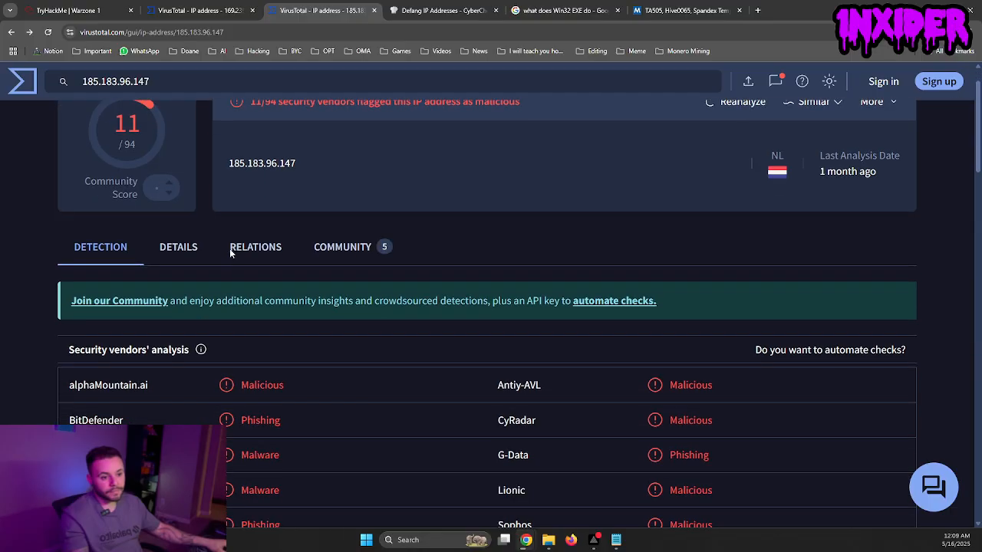
{"action": "left_click", "coordinate": [235, 249]}
{"action": "scroll", "coordinate": [247, 252], "scroll_direction": "down", "scroll_amount": 6}
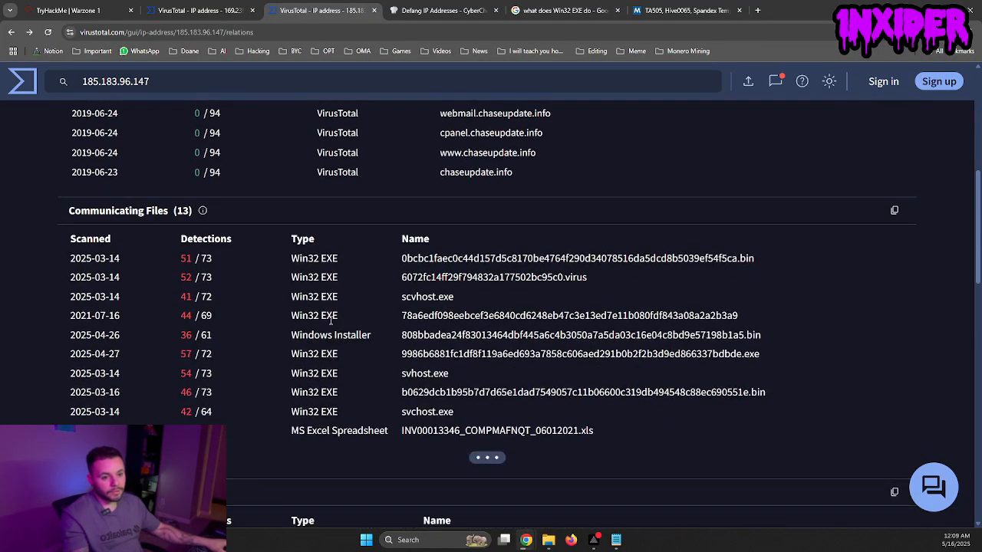
{"action": "scroll", "coordinate": [331, 321], "scroll_direction": "up", "scroll_amount": 4}
{"action": "left_click", "coordinate": [338, 205]}
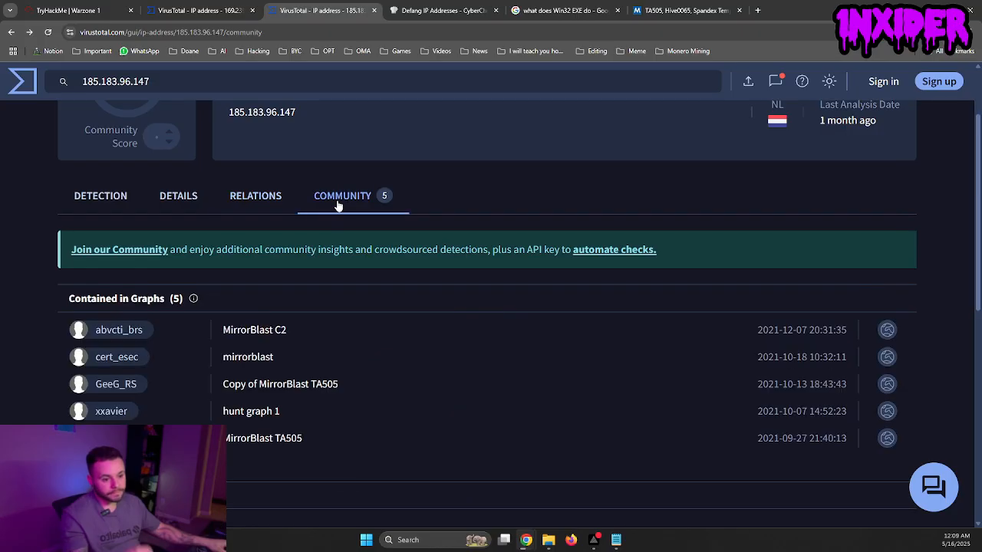
{"action": "scroll", "coordinate": [281, 261], "scroll_direction": "down", "scroll_amount": 1}
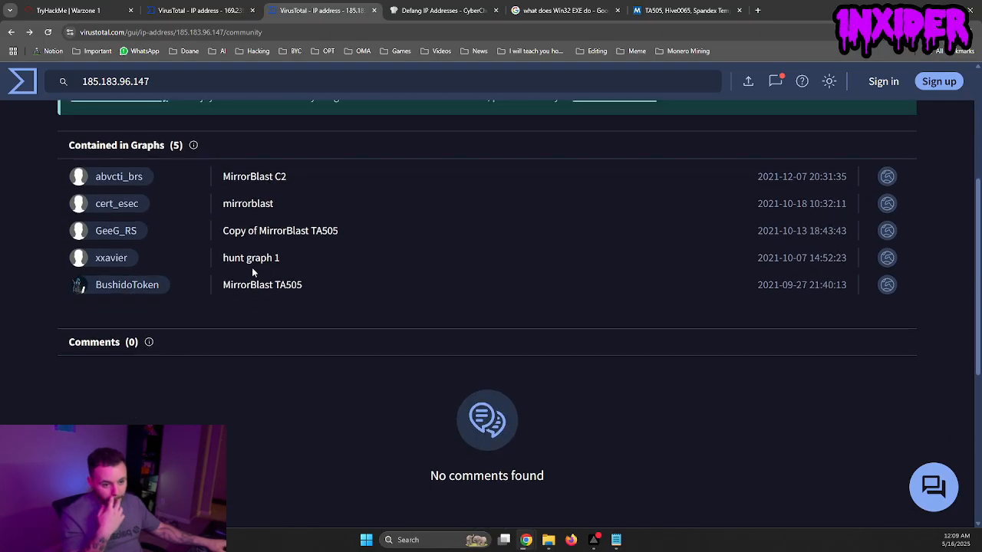
{"action": "scroll", "coordinate": [252, 267], "scroll_direction": "up", "scroll_amount": 3}
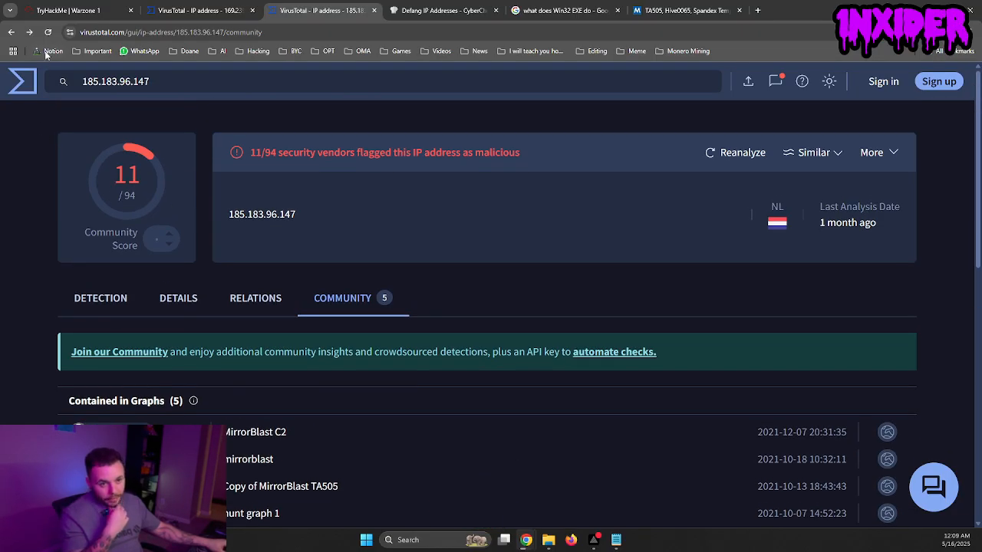
{"action": "left_click", "coordinate": [11, 31]}
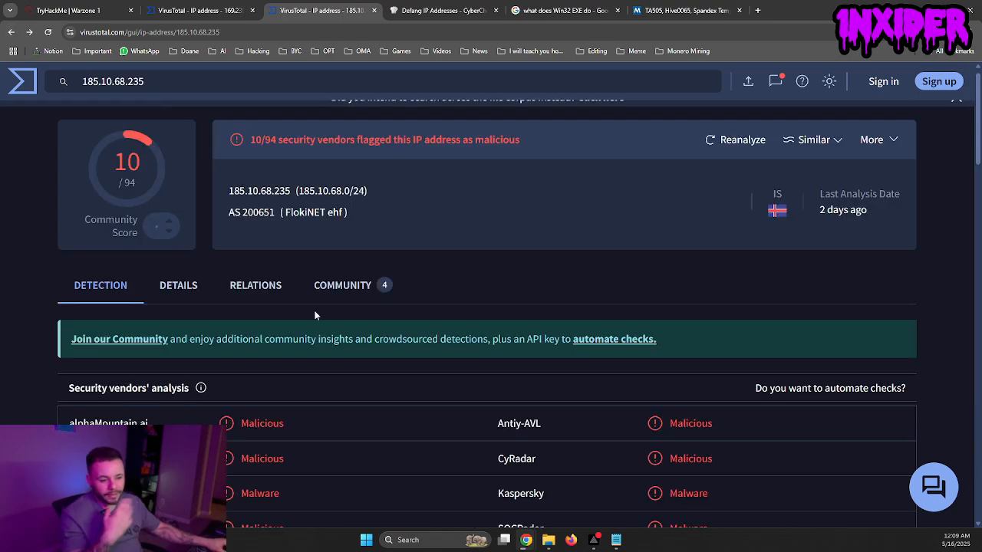
{"action": "left_click", "coordinate": [73, 10]}
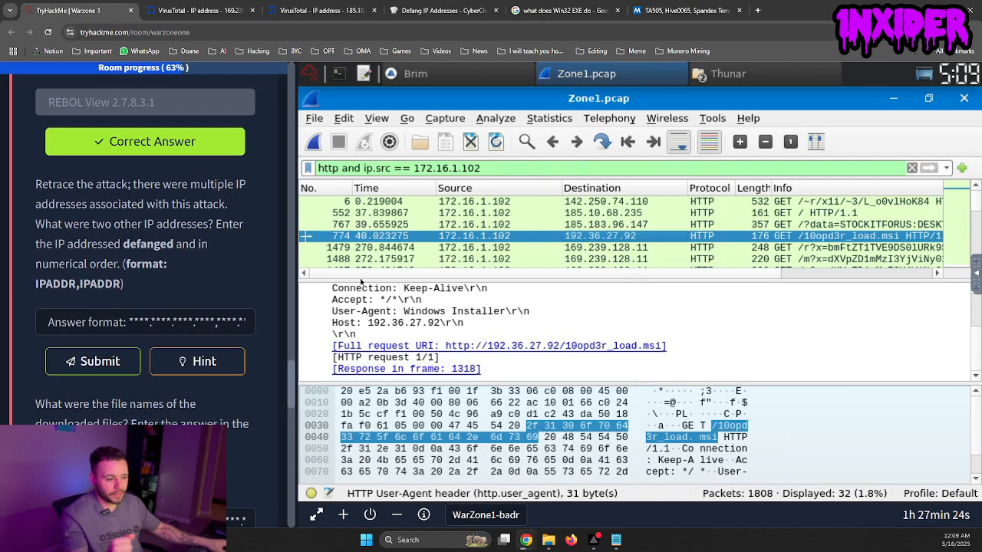
- Re-read the two-other-IPs question and select 185.10.68.235 in the Notepad shortlist
{"action": "left_click", "coordinate": [437, 346]}
{"action": "key", "text": "Up"}
{"action": "key", "text": "Up"}
{"action": "key", "text": "Up"}
{"action": "key", "text": "Up"}
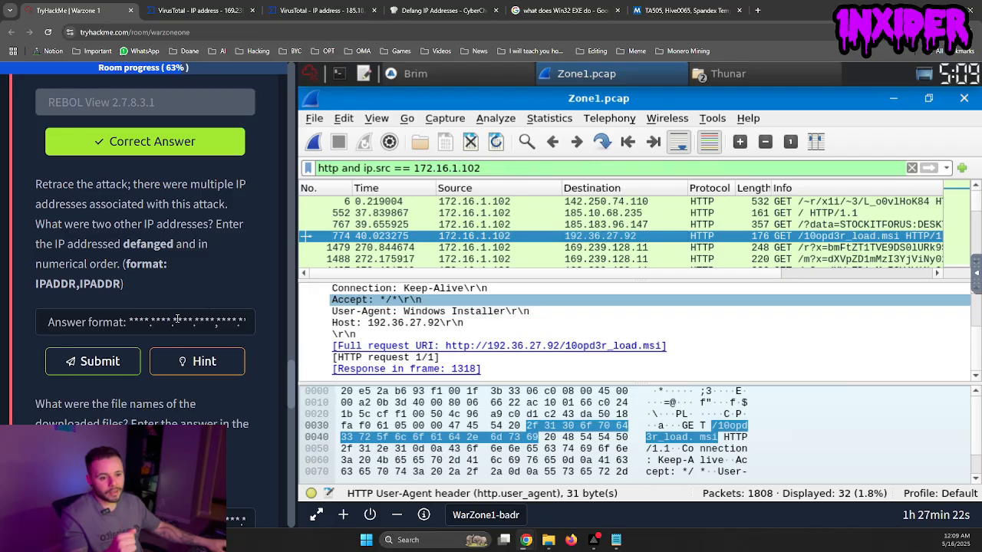
{"action": "left_click", "coordinate": [177, 326]}
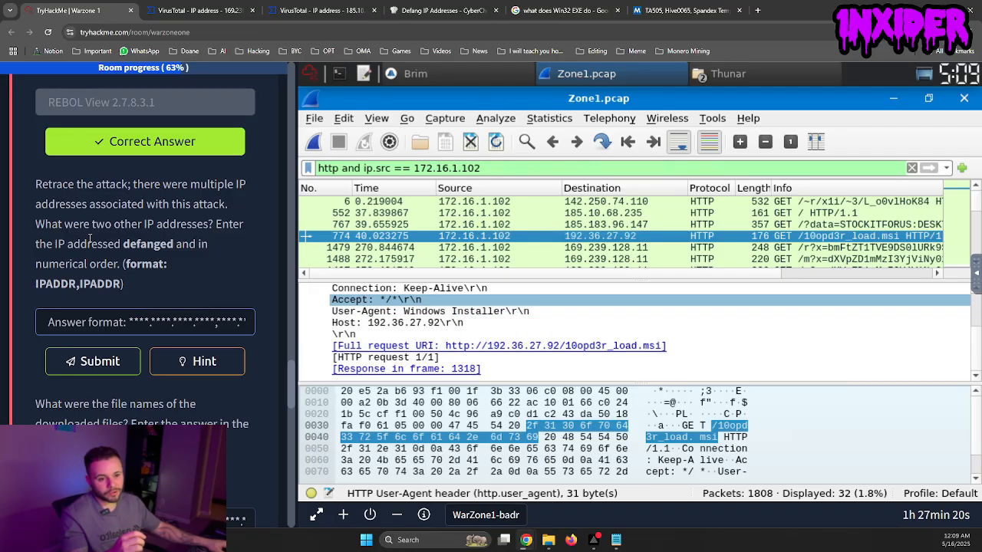
{"action": "left_click_drag", "start_coordinate": [91, 224], "coordinate": [165, 237]}
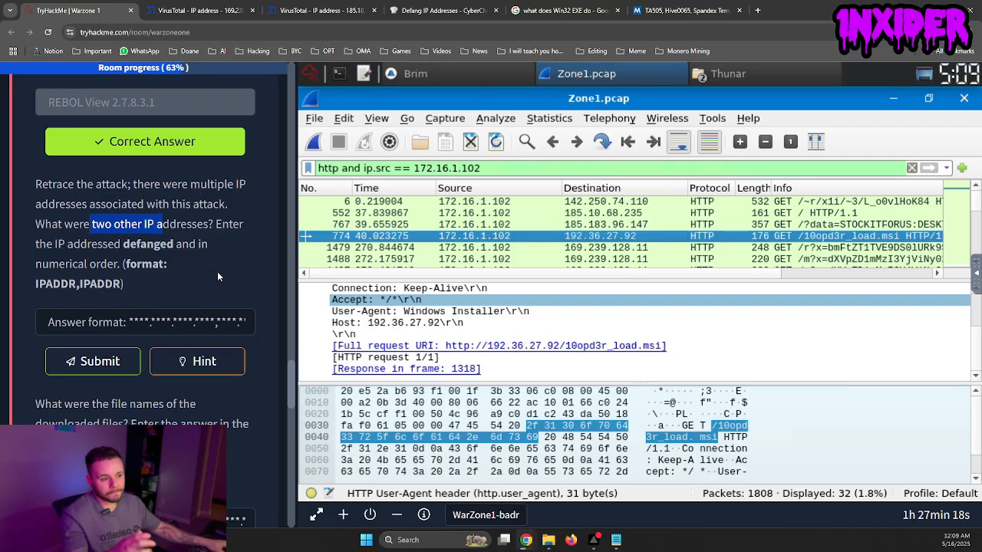
{"action": "key", "text": "alt+Tab"}
{"action": "key", "text": "Down"}
{"action": "key", "text": "Down"}
{"action": "key", "text": "Down"}
{"action": "key", "text": "Down"}
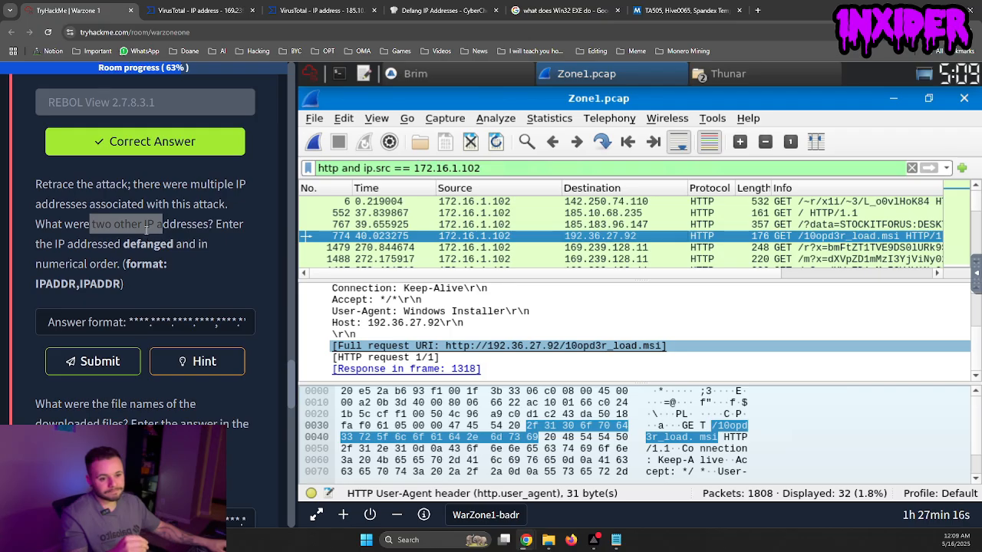
{"action": "left_click", "coordinate": [146, 223]}
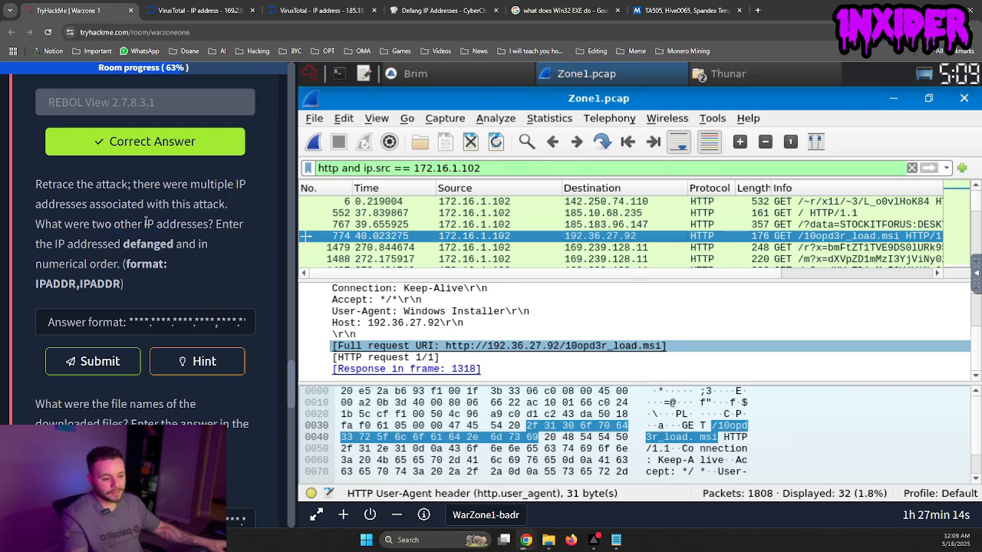
{"action": "left_click", "coordinate": [617, 540]}
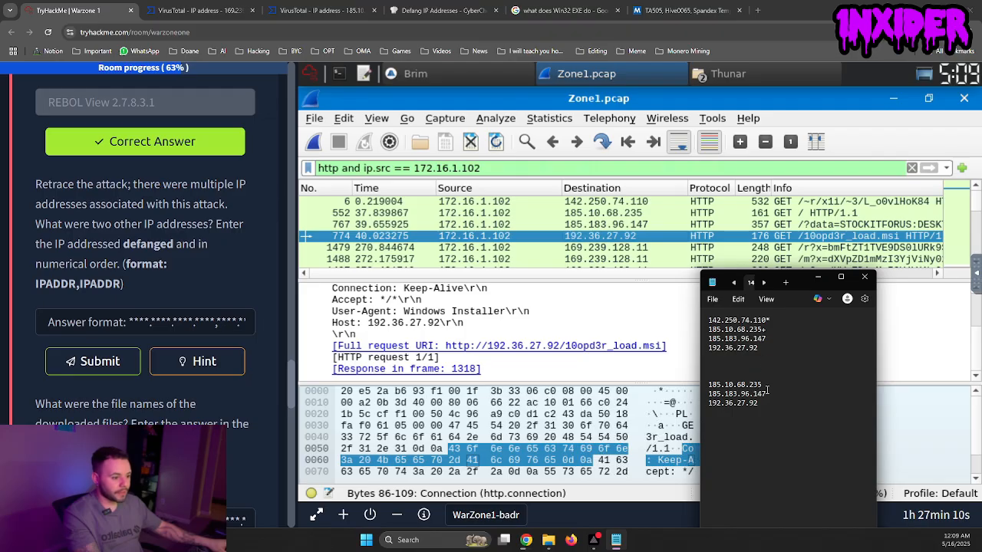
{"action": "left_click_drag", "start_coordinate": [763, 384], "coordinate": [708, 385]}
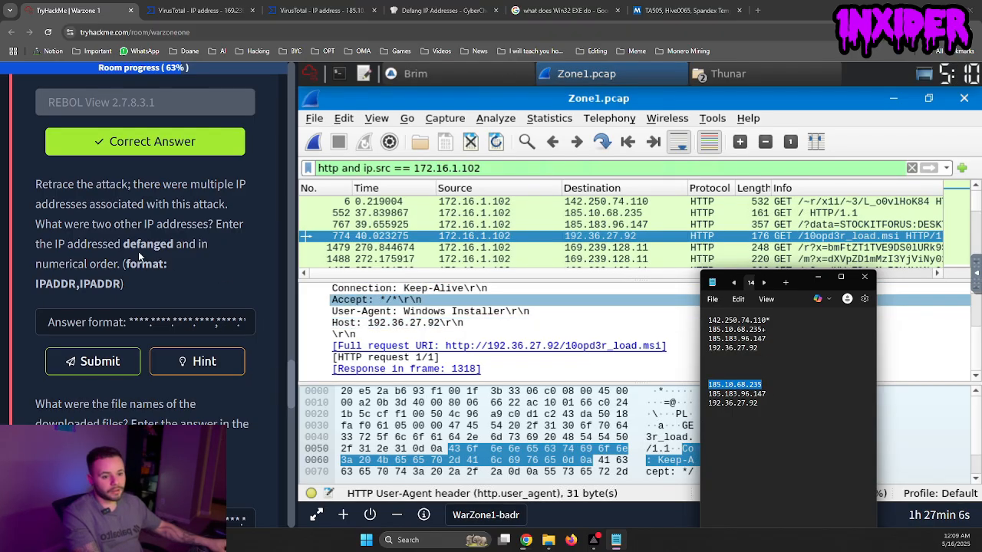
- Replace CyberChef's input with 185.10.68.235 followed by a comma
{"action": "left_click", "coordinate": [441, 10]}
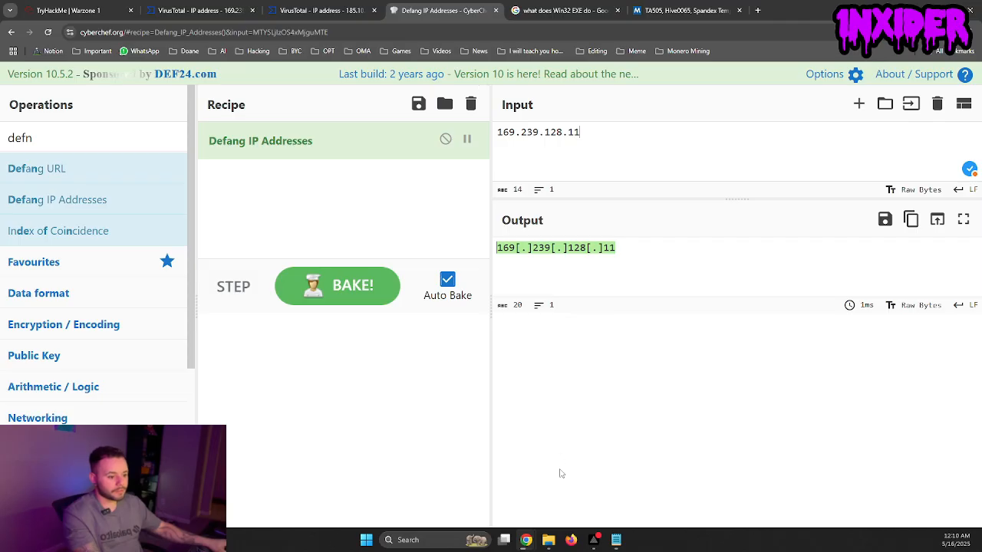
{"action": "left_click", "coordinate": [616, 540]}
{"action": "left_click", "coordinate": [743, 384]}
{"action": "double_click", "coordinate": [743, 384]}
{"action": "key", "text": "ctrl+c"}
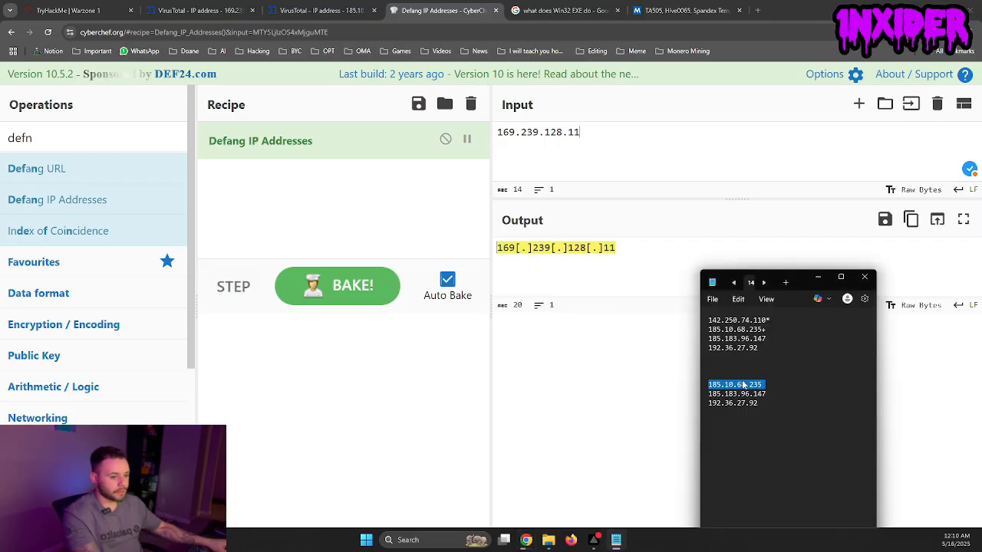
{"action": "left_click", "coordinate": [581, 183]}
{"action": "key", "text": "ctrl+a"}
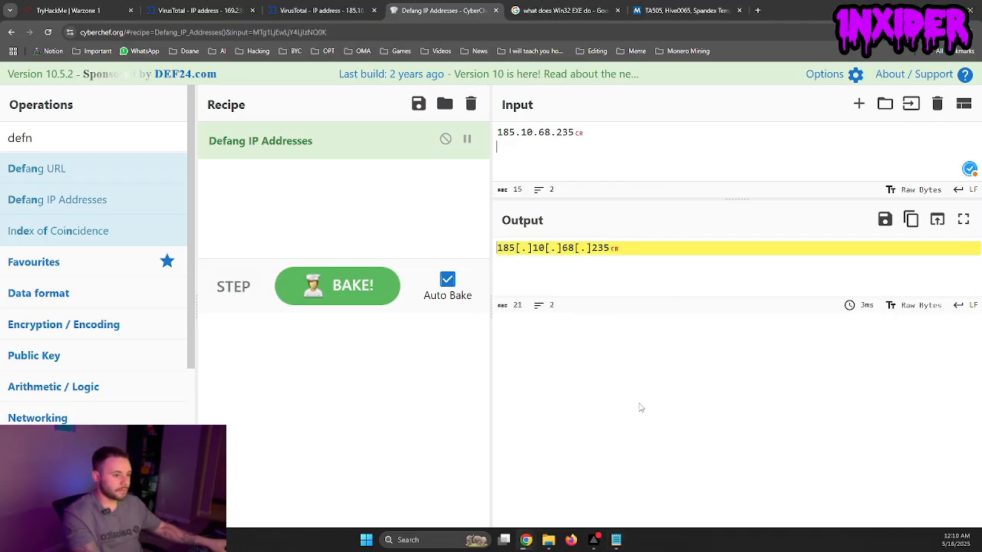
{"action": "key", "text": "ctrl+v"}
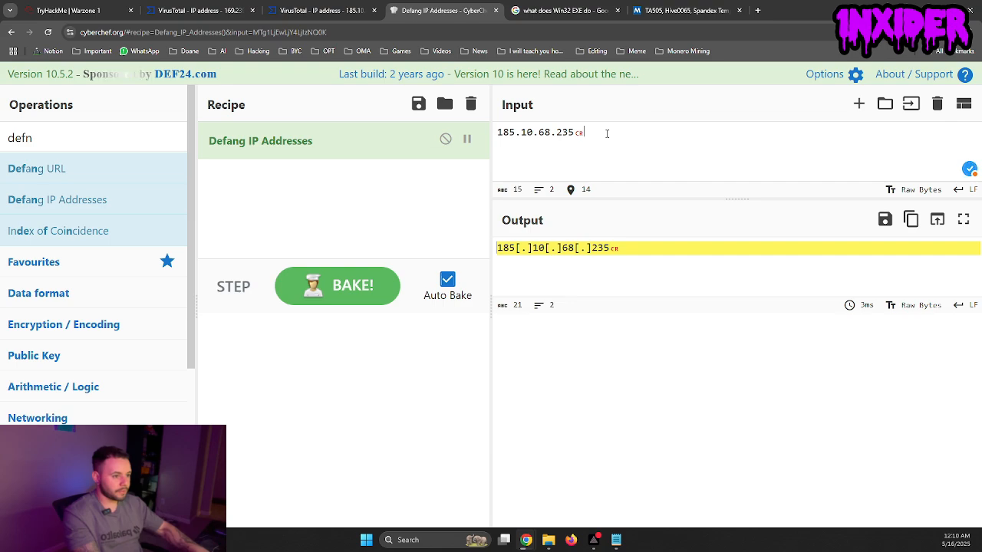
{"action": "key", "text": "BackSpace"}
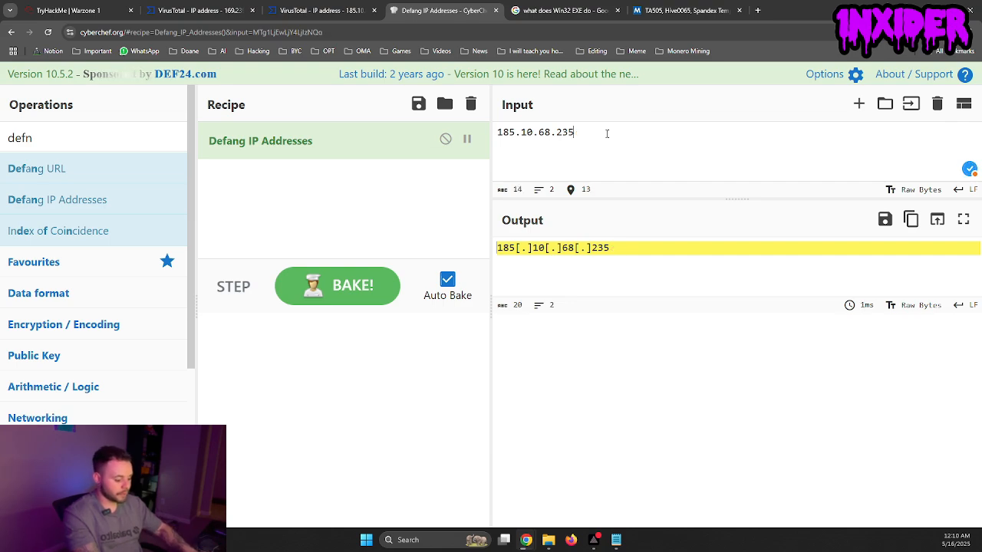
{"action": "type", "text": ","}
- Copy the 192.36.27.92 address from the IP notes
{"action": "mouse_move", "coordinate": [616, 540]}
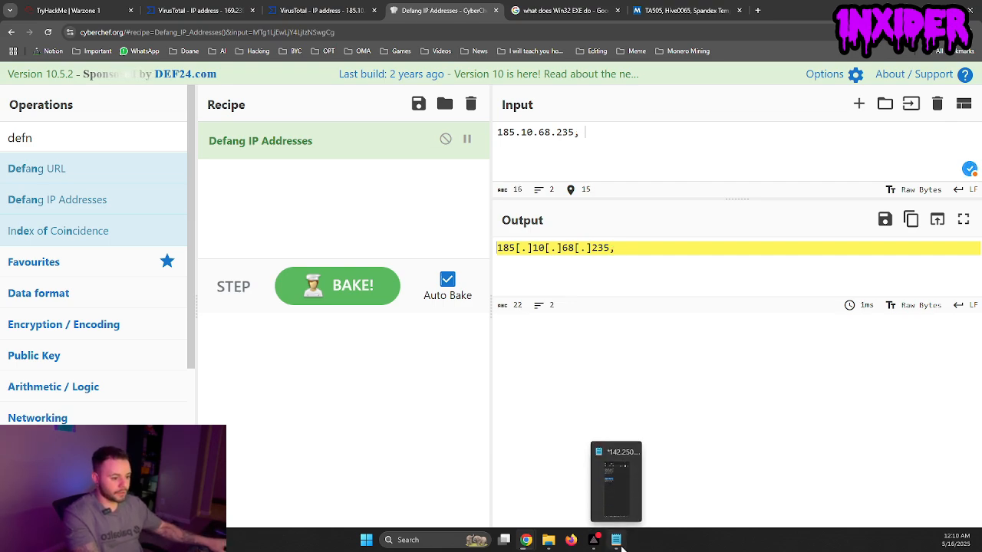
{"action": "left_click", "coordinate": [619, 491]}
{"action": "double_click", "coordinate": [749, 404]}
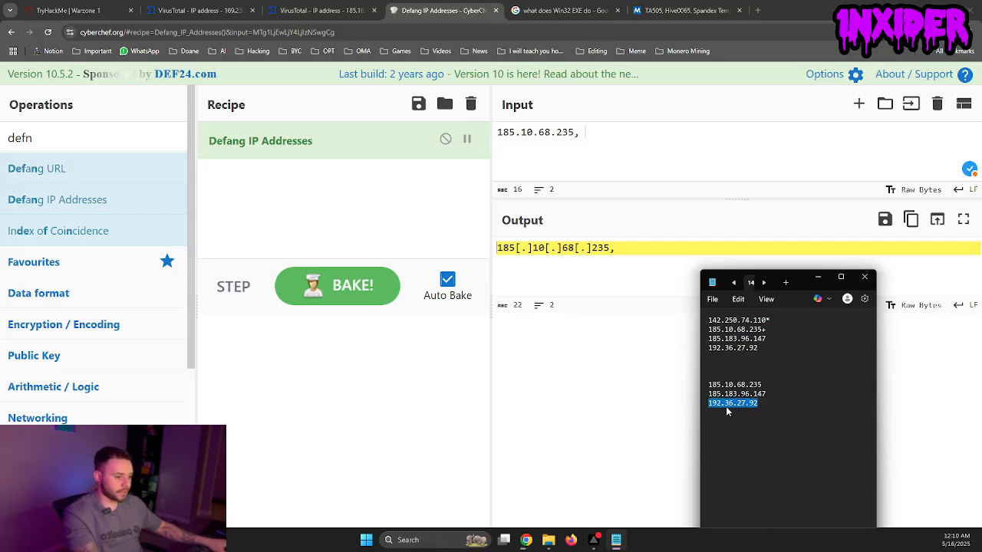
{"action": "scroll", "coordinate": [727, 389], "scroll_direction": "up", "scroll_amount": 8}
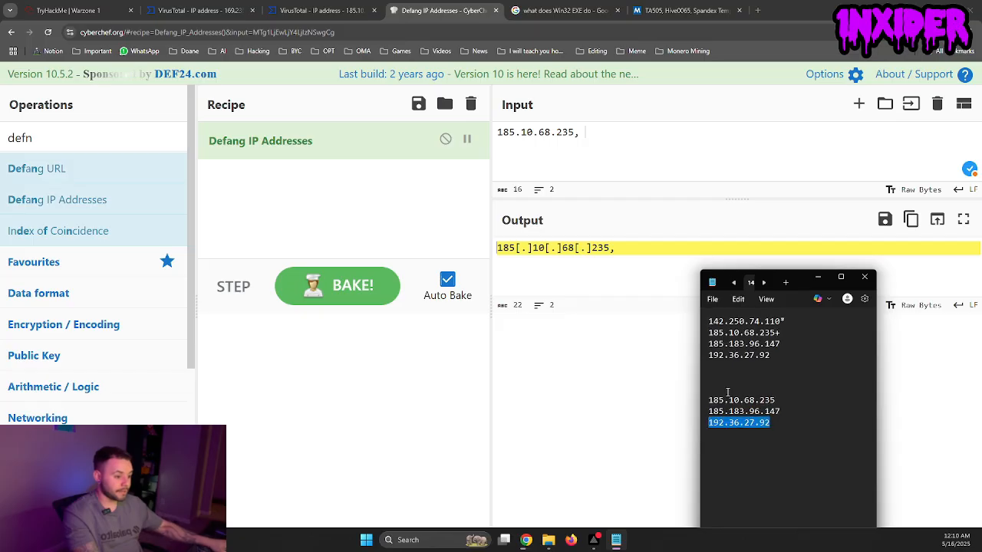
{"action": "left_click_drag", "start_coordinate": [802, 282], "coordinate": [728, 187]}
{"action": "scroll", "coordinate": [701, 314], "scroll_direction": "up", "scroll_amount": 1}
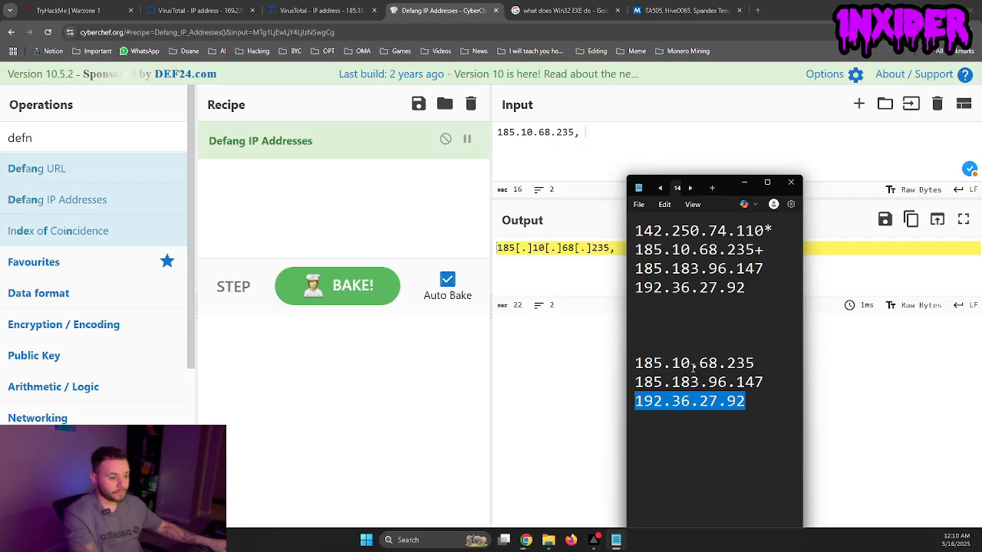
{"action": "triple_click", "coordinate": [687, 401]}
{"action": "key", "text": "ctrl+c"}
- Append 192.36.27.92 on the same line and take the defanged output back to TryHackMe
{"action": "left_click", "coordinate": [622, 141]}
{"action": "key", "text": "ctrl+v"}
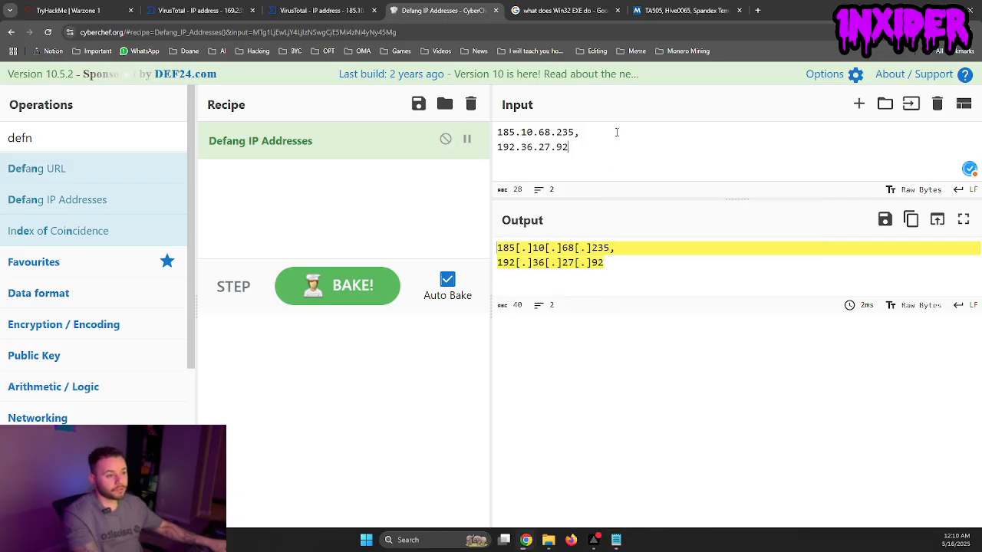
{"action": "key", "text": "ctrl+z"}
{"action": "key", "text": "BackSpace"}
{"action": "key", "text": "ctrl+v"}
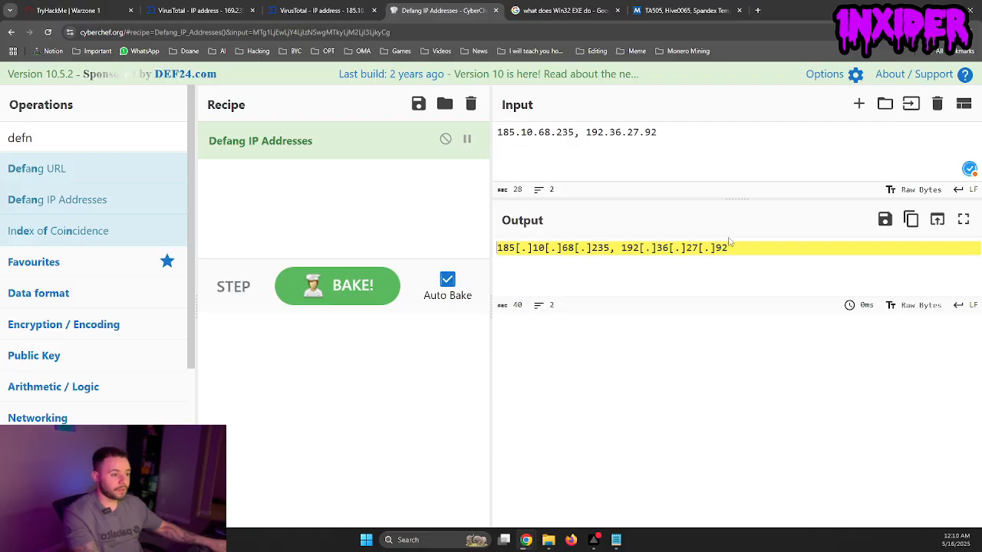
{"action": "left_click_drag", "start_coordinate": [729, 248], "coordinate": [497, 248]}
{"action": "key", "text": "ctrl+c"}
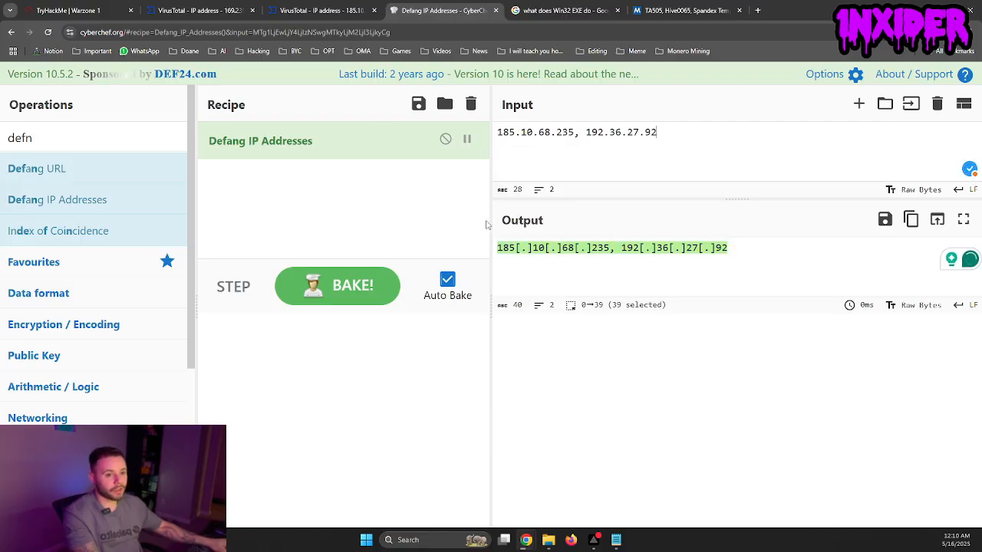
{"action": "left_click", "coordinate": [92, 10]}
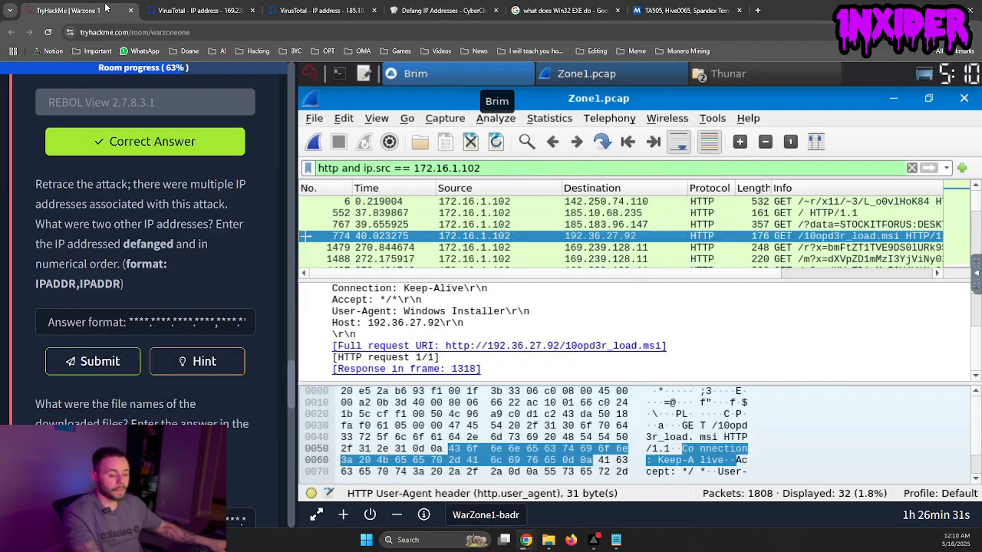
- Paste 185[.]10[.]68[.]235,192[.]36[.]27[.]92 as the answer and submit it
{"action": "left_click", "coordinate": [138, 322]}
{"action": "key", "text": "ctrl+v"}
{"action": "left_click", "coordinate": [115, 361]}
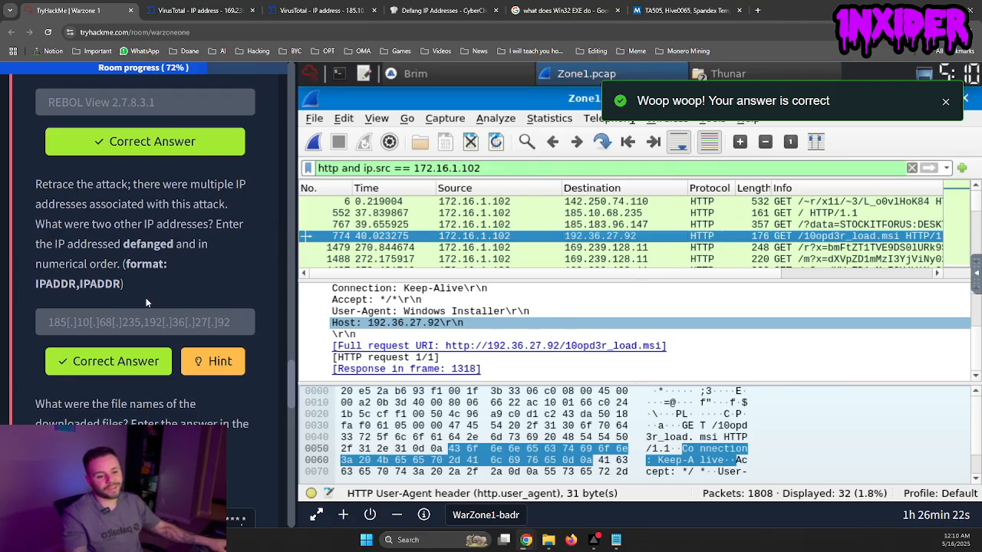
- Scroll to the downloaded file-names question and read it
{"action": "scroll", "coordinate": [146, 299], "scroll_direction": "down", "scroll_amount": 5}
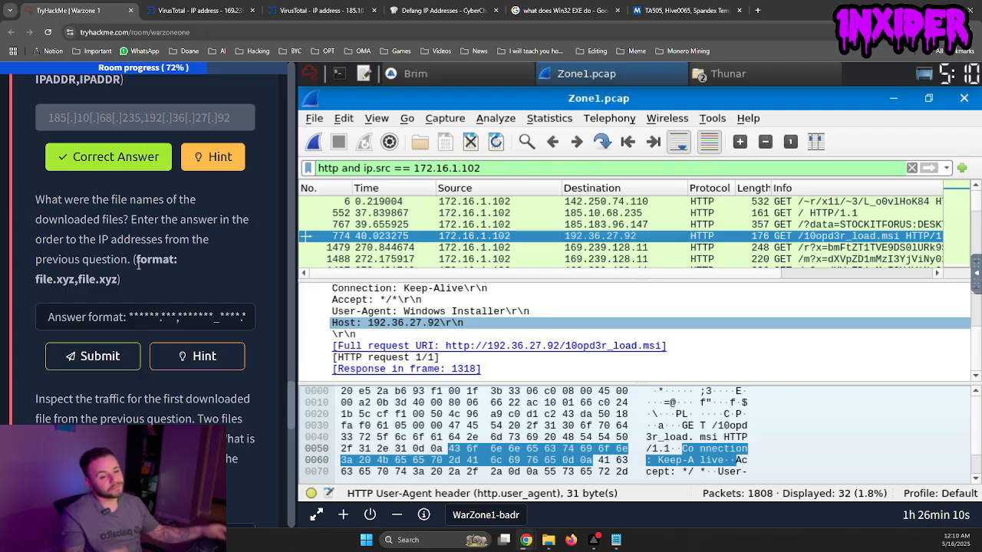
{"action": "scroll", "coordinate": [135, 263], "scroll_direction": "down", "scroll_amount": 3}
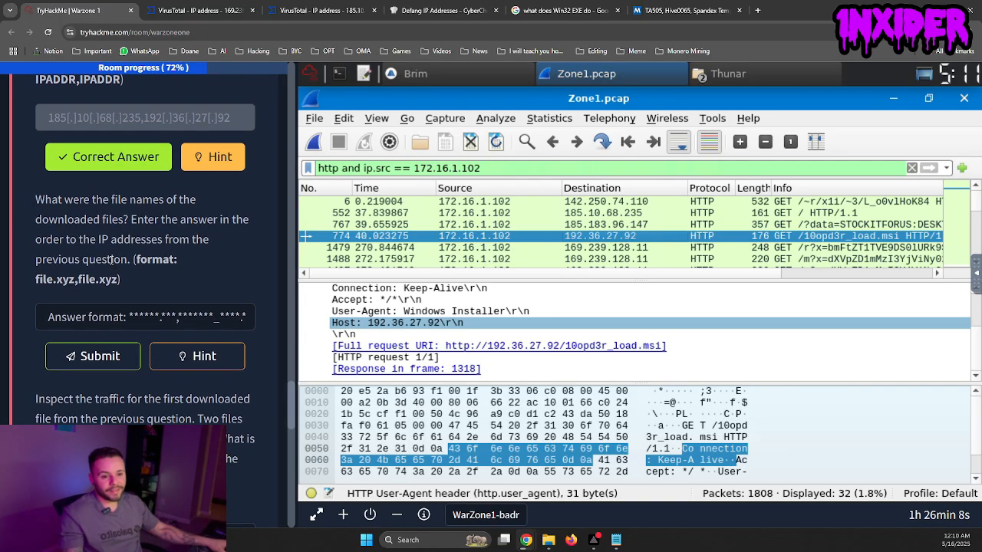
{"action": "scroll", "coordinate": [111, 265], "scroll_direction": "down", "scroll_amount": 5}
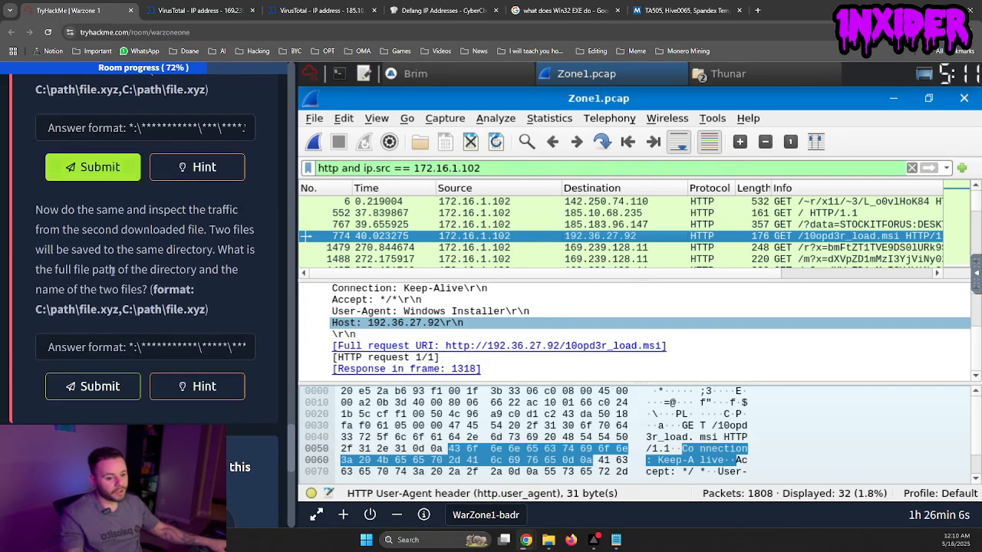
{"action": "scroll", "coordinate": [119, 298], "scroll_direction": "up", "scroll_amount": 6}
{"action": "scroll", "coordinate": [119, 298], "scroll_direction": "up", "scroll_amount": 4}
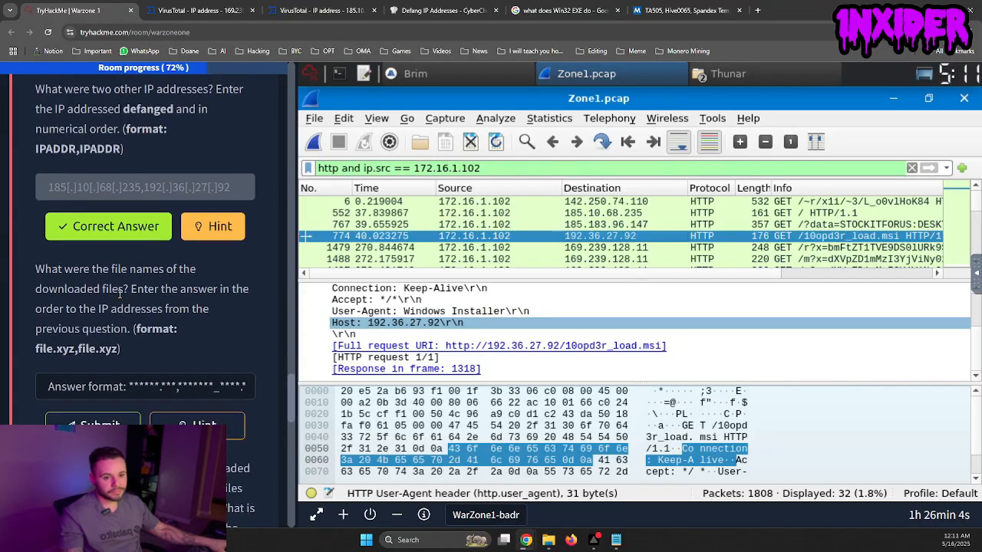
{"action": "scroll", "coordinate": [118, 293], "scroll_direction": "down", "scroll_amount": 2}
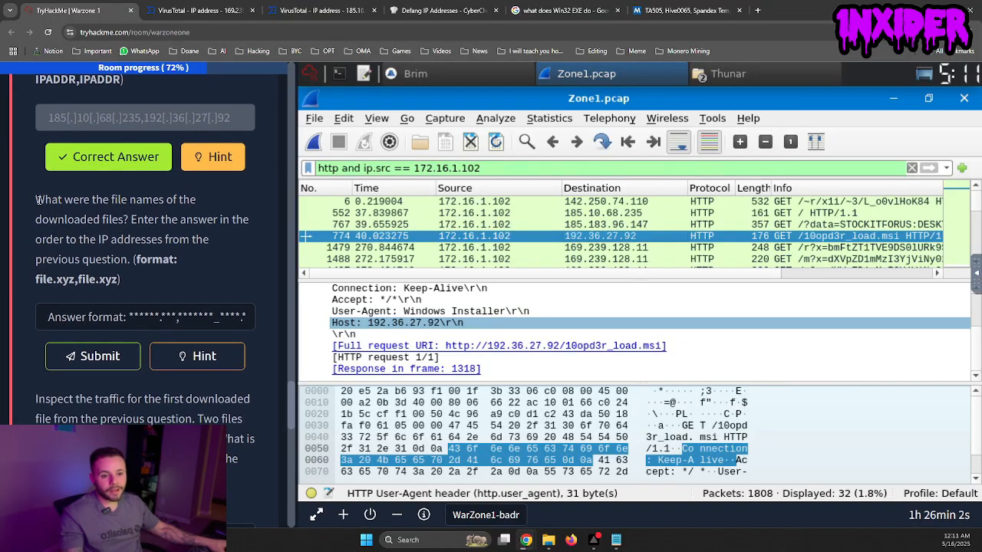
{"action": "left_click_drag", "start_coordinate": [37, 200], "coordinate": [129, 220]}
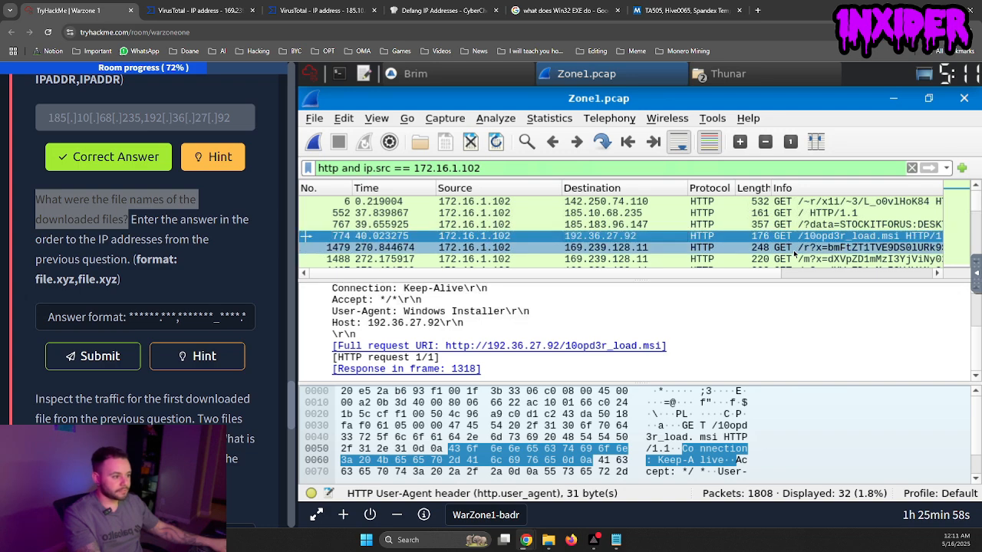
{"action": "left_click", "coordinate": [734, 237]}
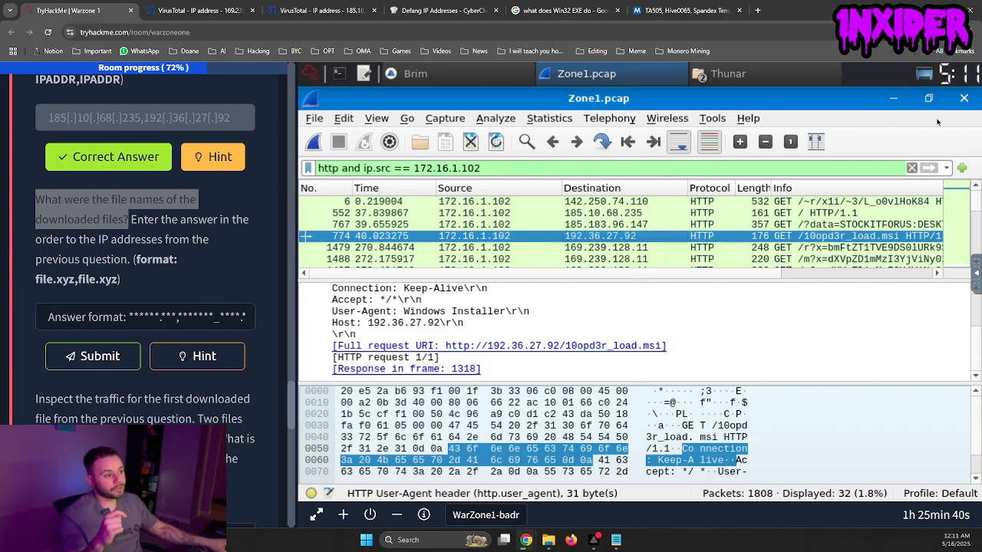
- Minimize Wireshark and Brim, then run NetworkMiner.exe from Tools/NetworkMiner_2-7-1
{"action": "left_click", "coordinate": [893, 99]}
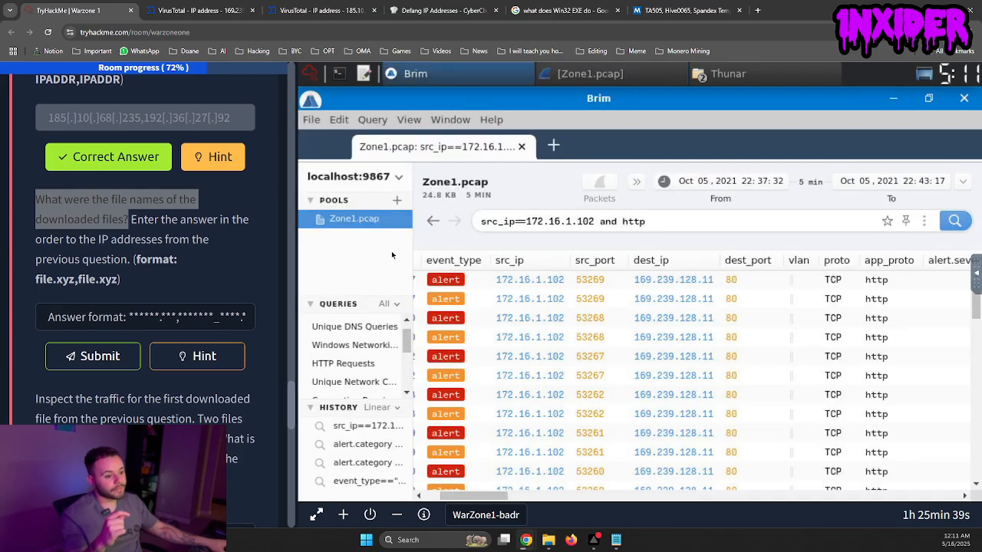
{"action": "left_click", "coordinate": [892, 101]}
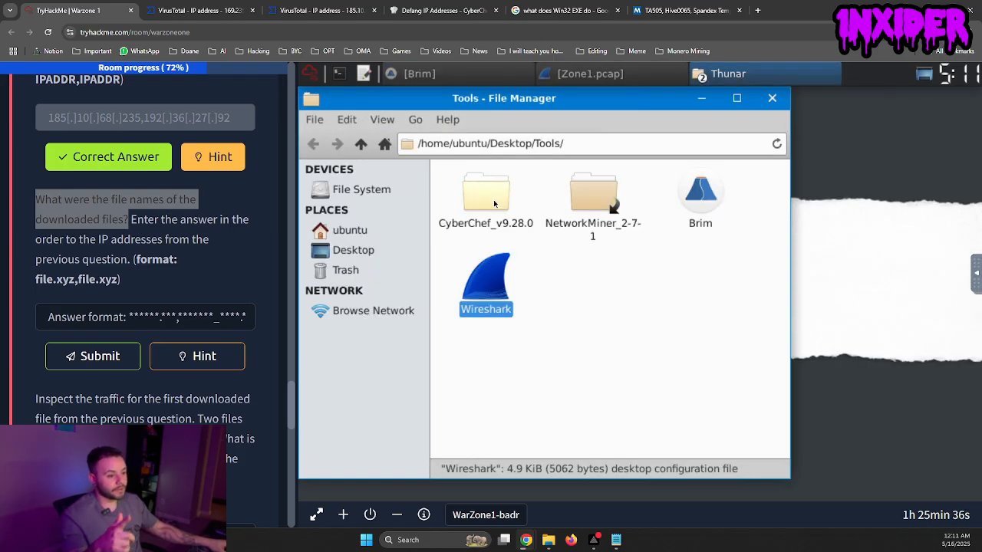
{"action": "double_click", "coordinate": [579, 196]}
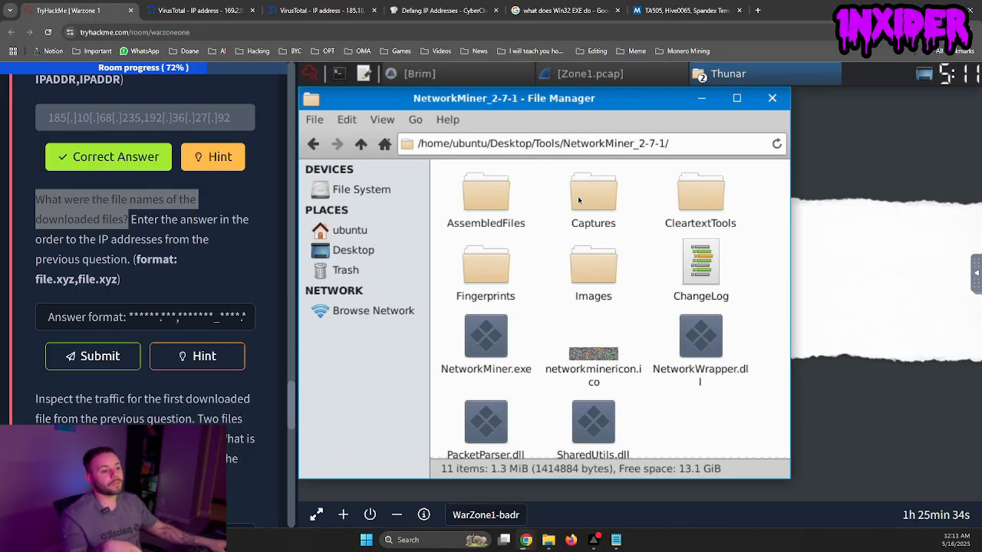
{"action": "left_click", "coordinate": [312, 143]}
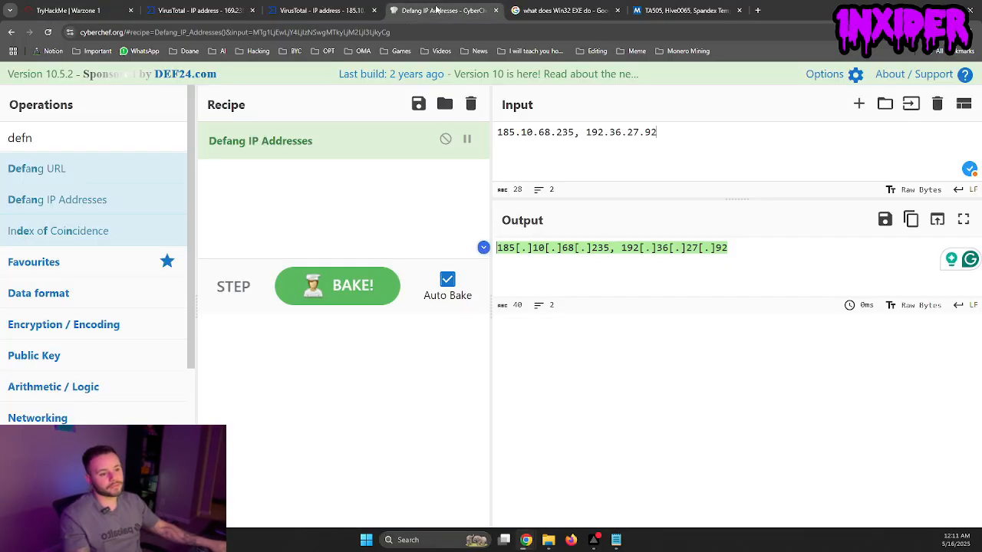
{"action": "left_click", "coordinate": [438, 9]}
{"action": "left_click", "coordinate": [76, 9]}
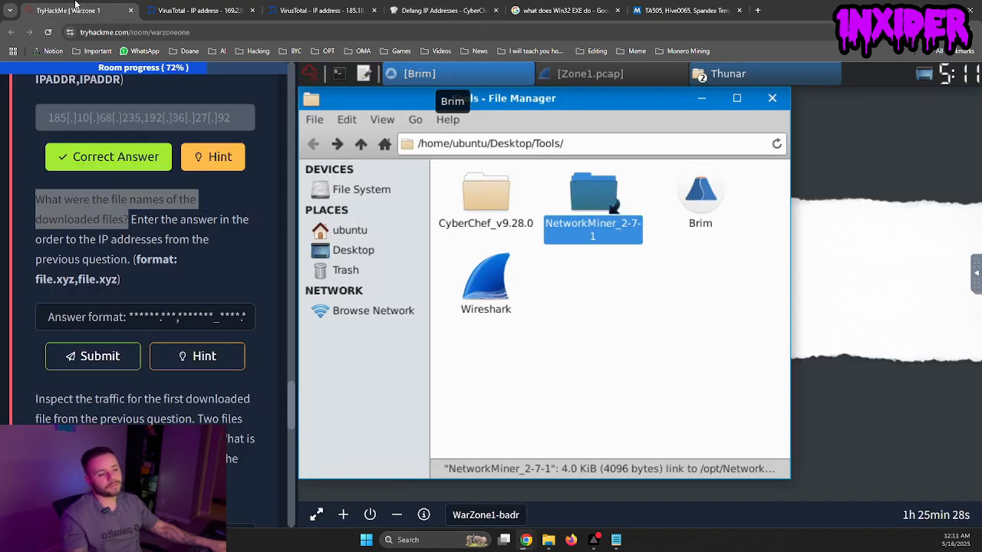
{"action": "double_click", "coordinate": [611, 206]}
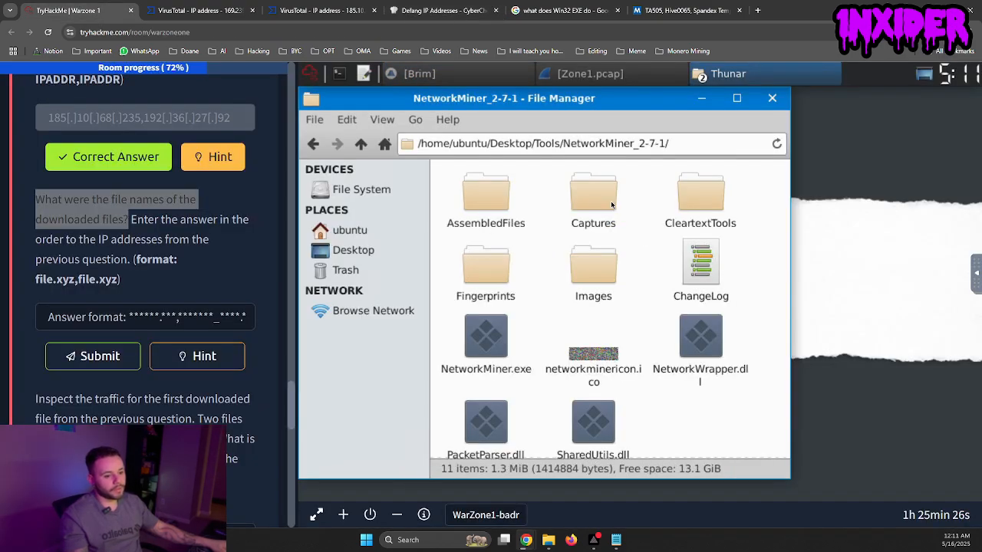
{"action": "scroll", "coordinate": [553, 292], "scroll_direction": "down", "scroll_amount": 1}
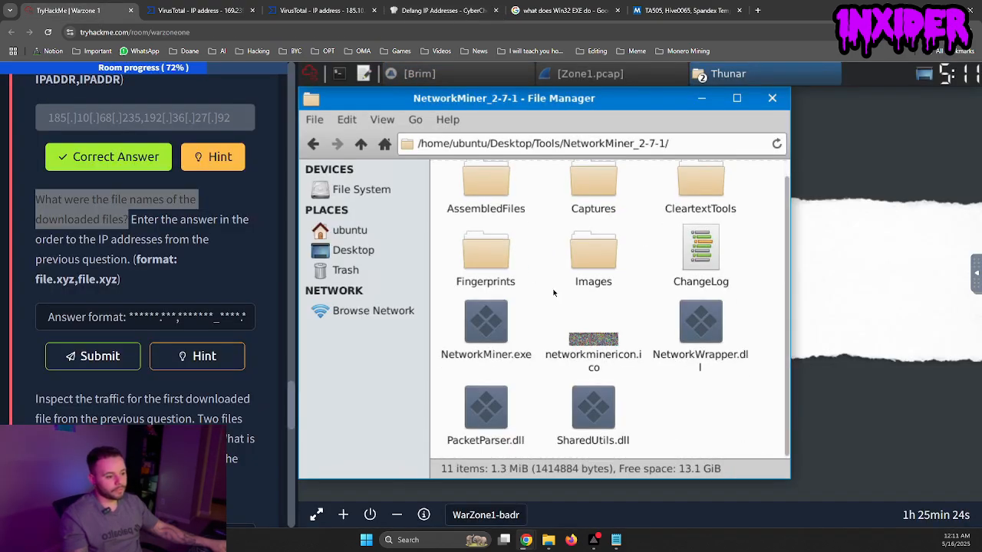
{"action": "left_click", "coordinate": [489, 324]}
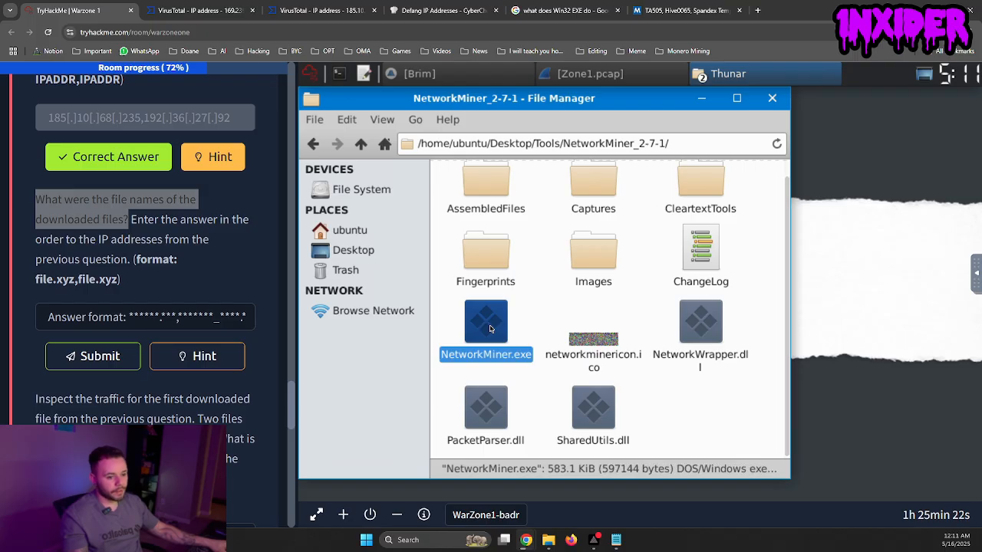
{"action": "double_click", "coordinate": [498, 332]}
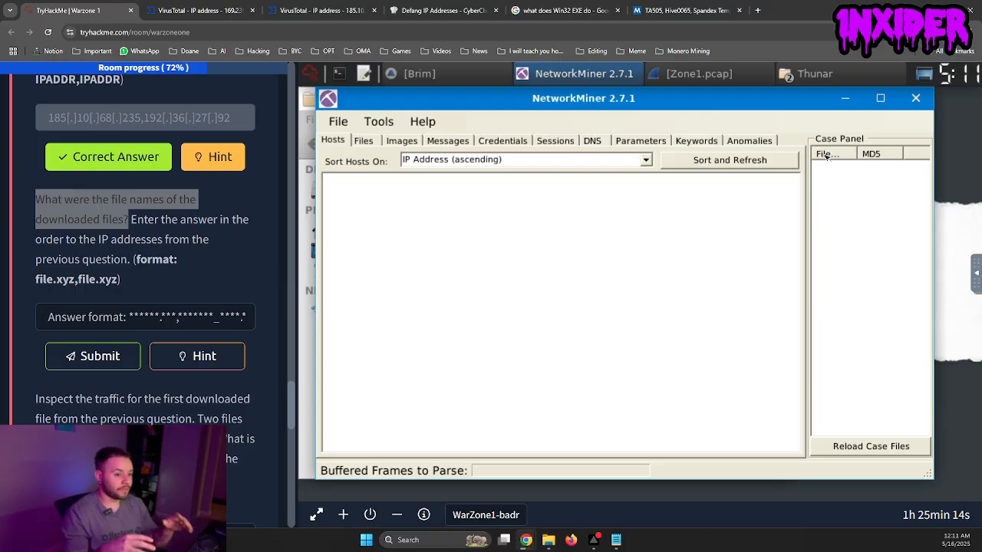
- Open Desktop/Zone1.pcap via File > Open and show the Files (37) tab
{"action": "left_click", "coordinate": [339, 123]}
{"action": "left_click", "coordinate": [356, 140]}
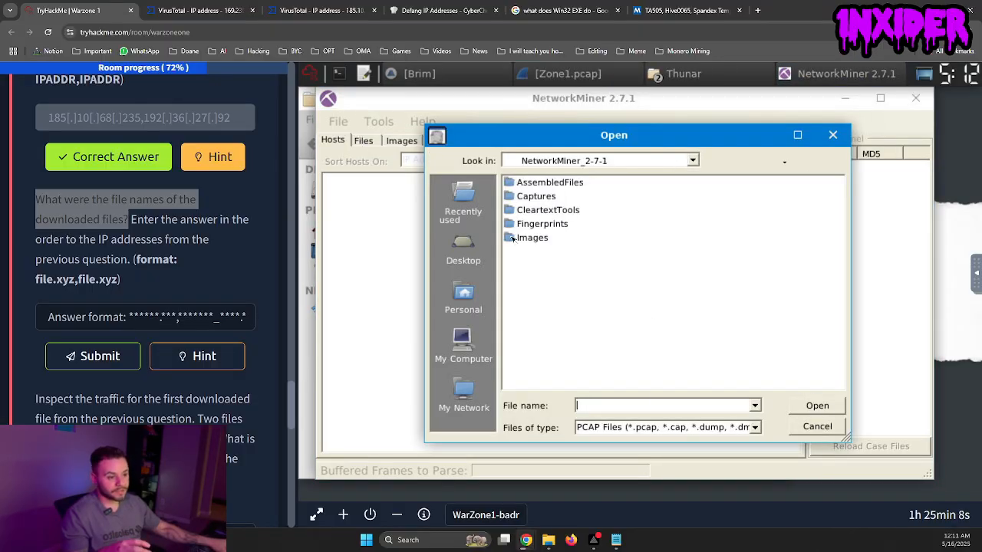
{"action": "left_click", "coordinate": [463, 249]}
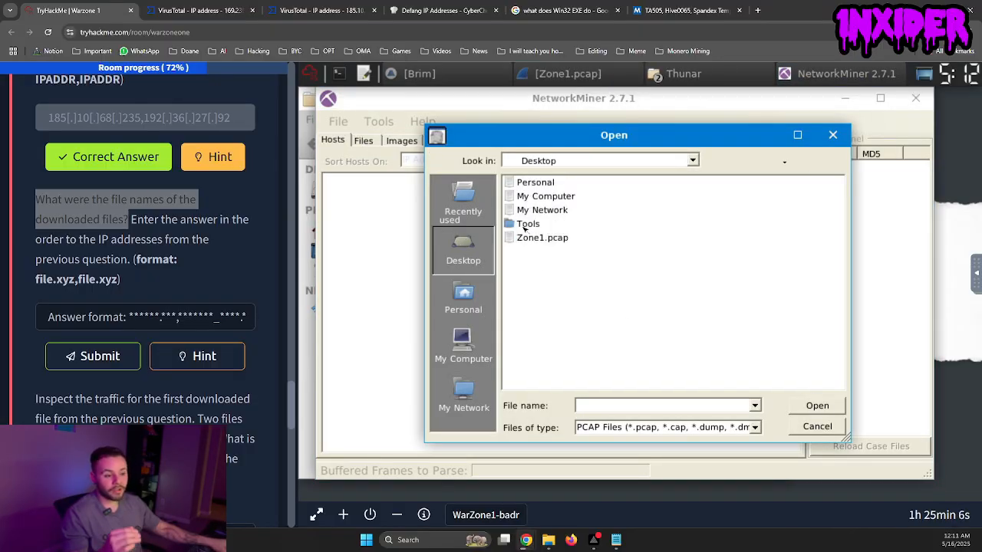
{"action": "left_click", "coordinate": [537, 239]}
{"action": "left_click", "coordinate": [817, 407]}
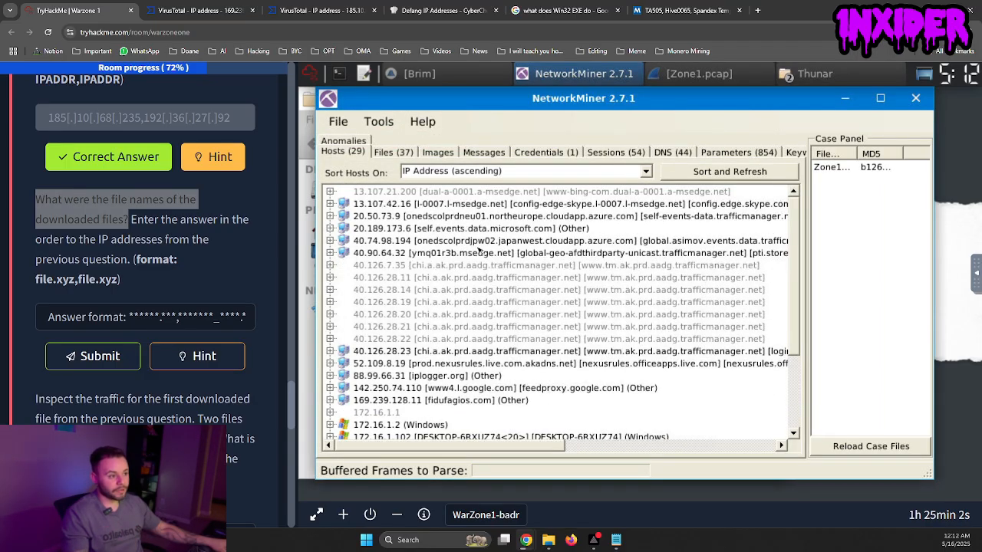
{"action": "left_click", "coordinate": [392, 151]}
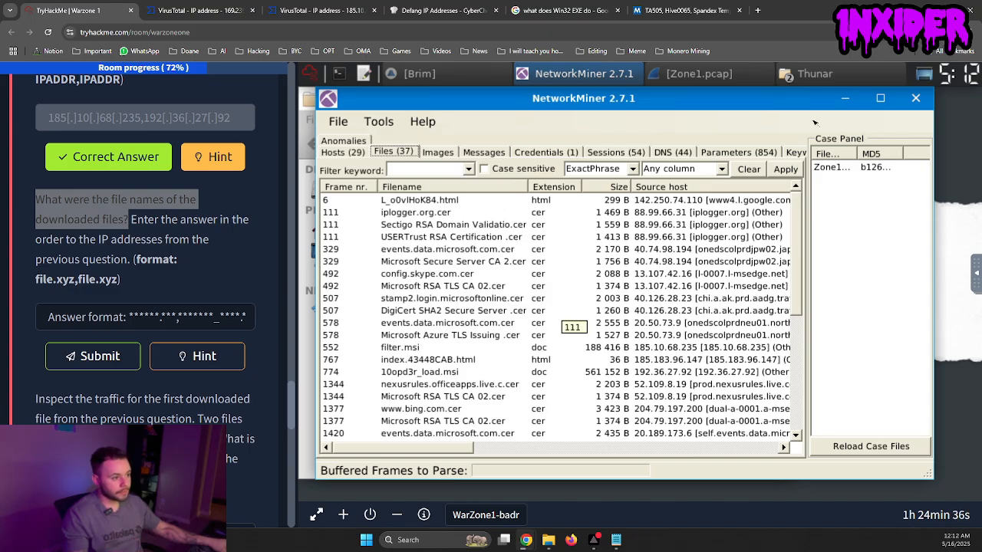
- Maximize NetworkMiner and scroll the Files list to find filter.msi and 10opd3r_load.msi
{"action": "left_click", "coordinate": [873, 100]}
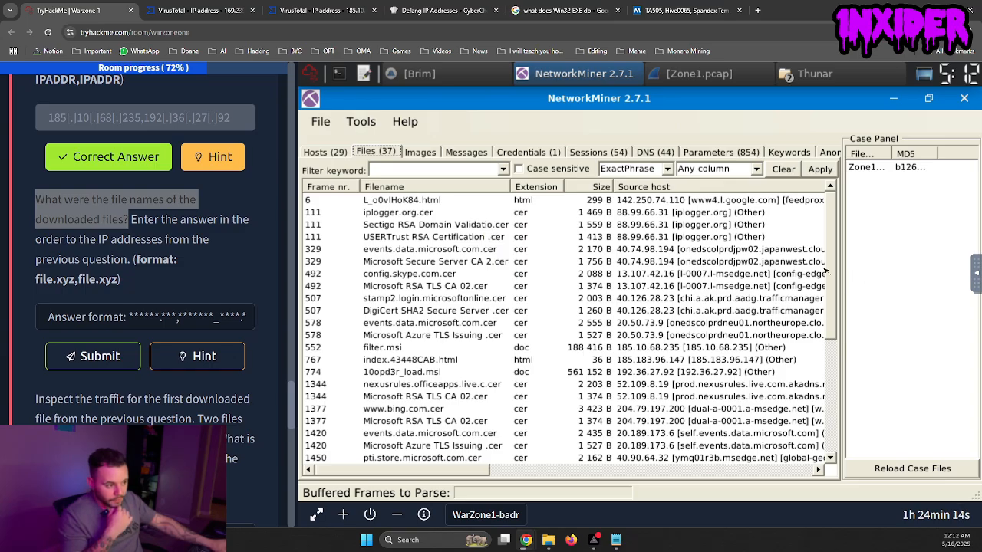
{"action": "left_click_drag", "start_coordinate": [827, 311], "coordinate": [828, 238]}
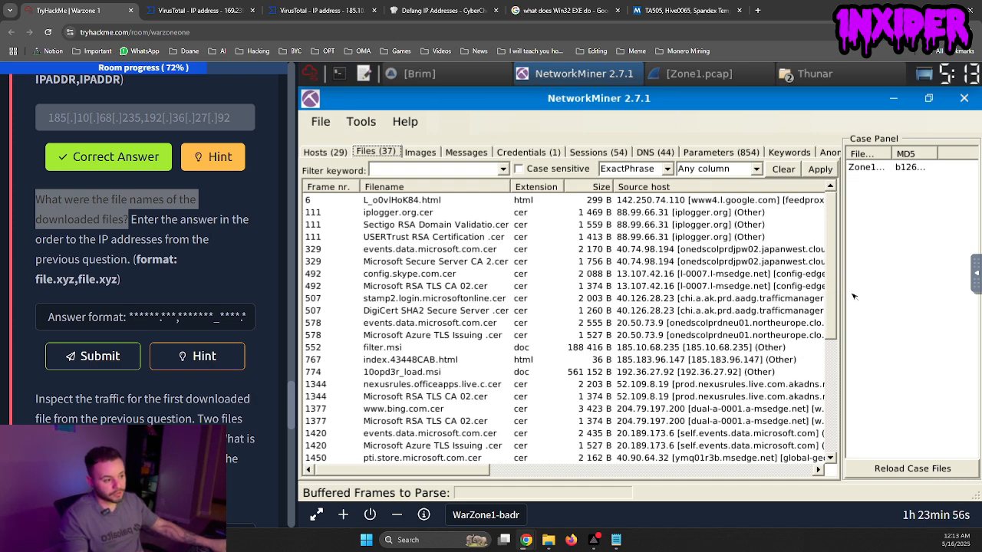
{"action": "scroll", "coordinate": [829, 361], "scroll_direction": "down", "scroll_amount": 5}
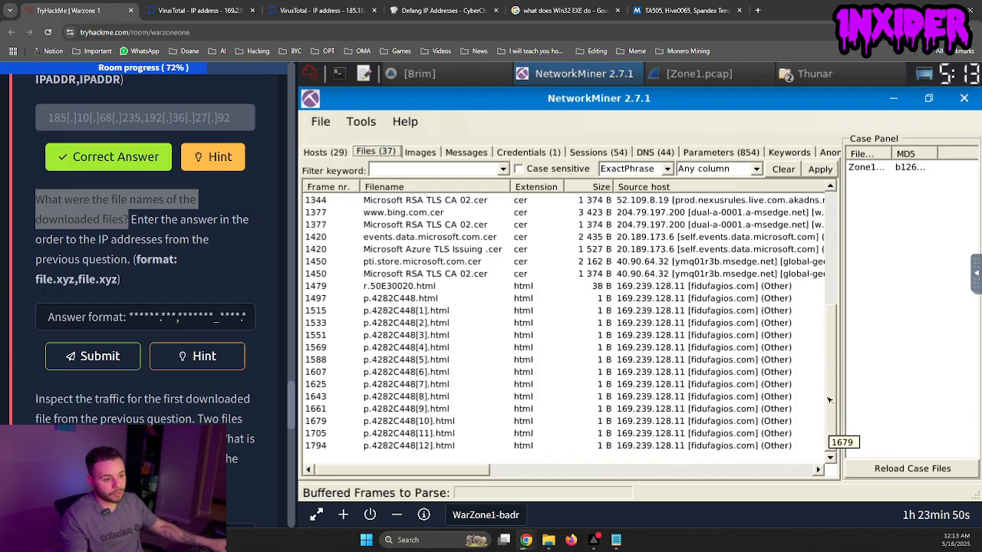
{"action": "left_click_drag", "start_coordinate": [830, 401], "coordinate": [834, 284]}
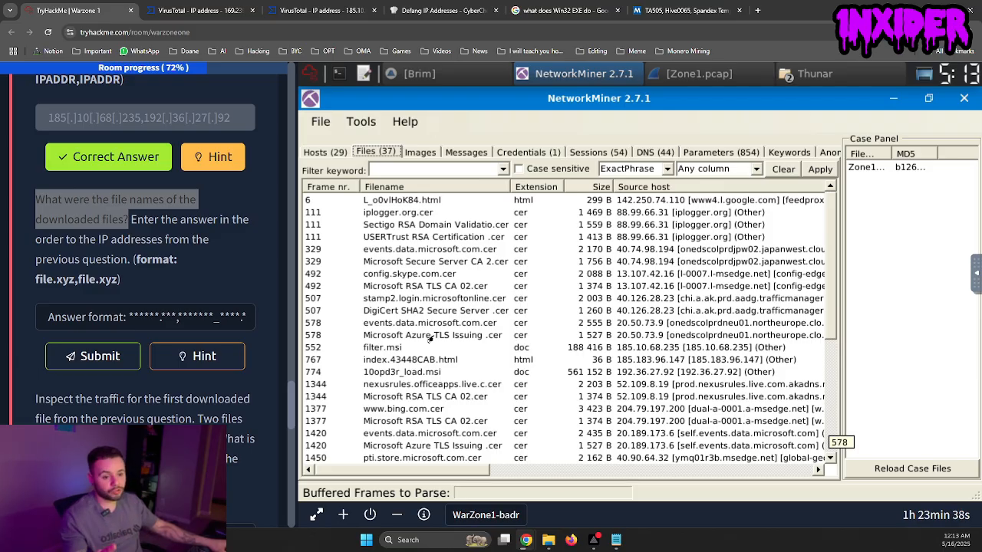
- Reread the TryHackMe file-names question and focus its answer field
{"action": "left_click", "coordinate": [167, 234]}
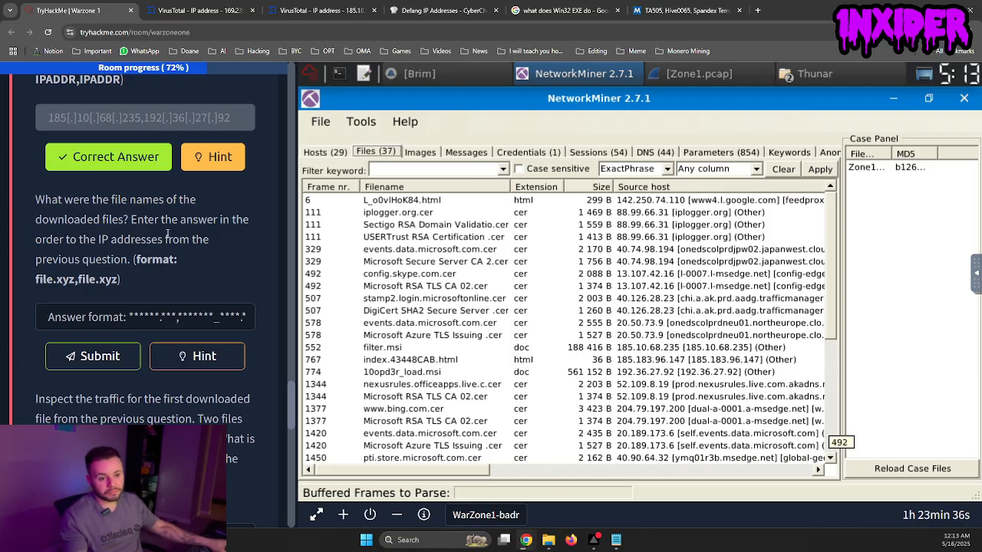
{"action": "left_click_drag", "start_coordinate": [67, 221], "coordinate": [116, 221]}
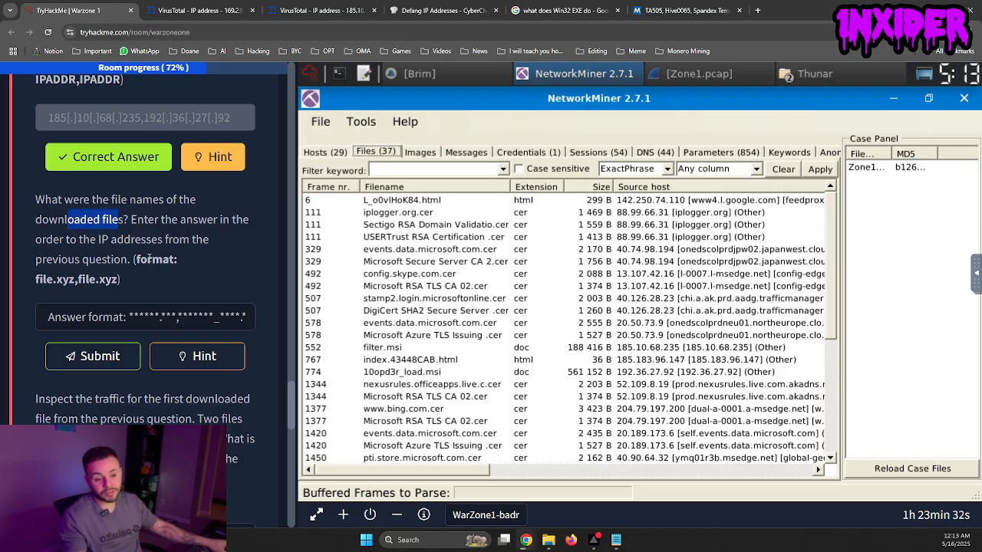
{"action": "left_click", "coordinate": [158, 320]}
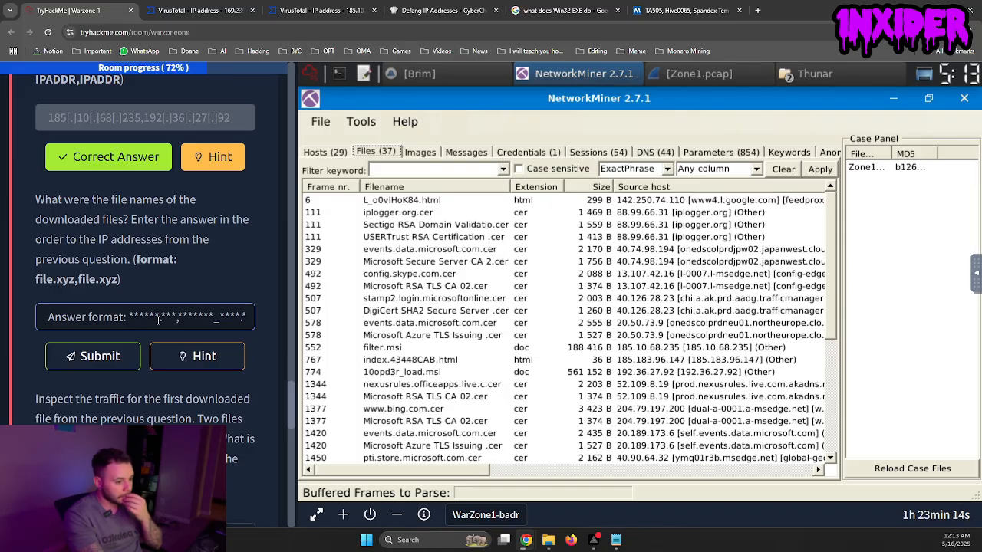
- Enter 'filter.msi, 10opd3r_load.msi' as the file-names answer and submit it
{"action": "type", "text": "g"}
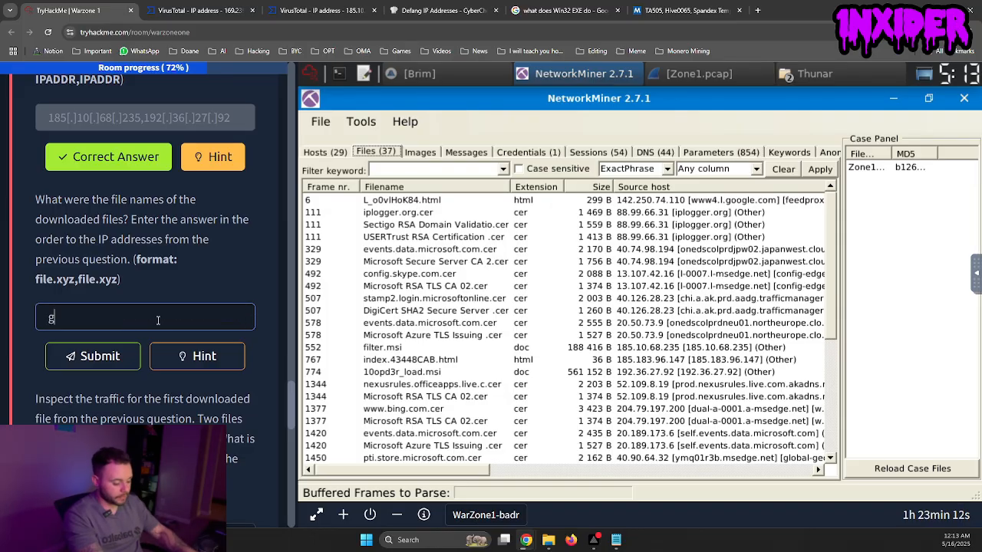
{"action": "type", "text": "ily"}
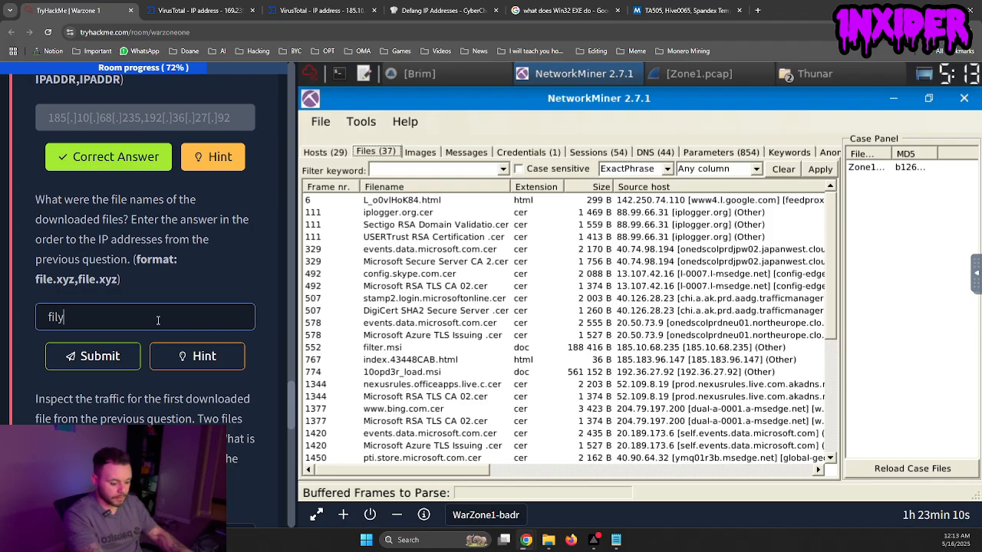
{"action": "type", "text": "er.msi"}
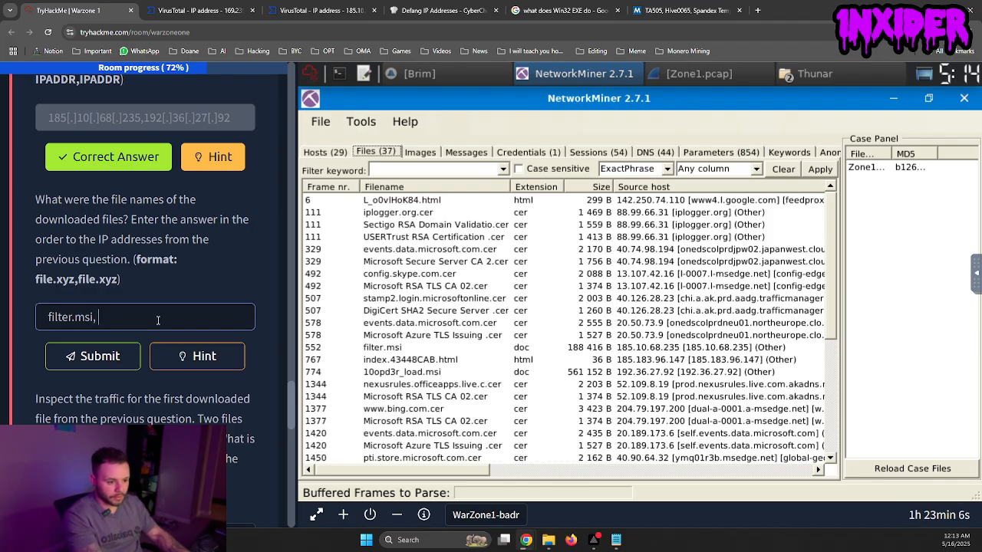
{"action": "type", "text": ", 10"}
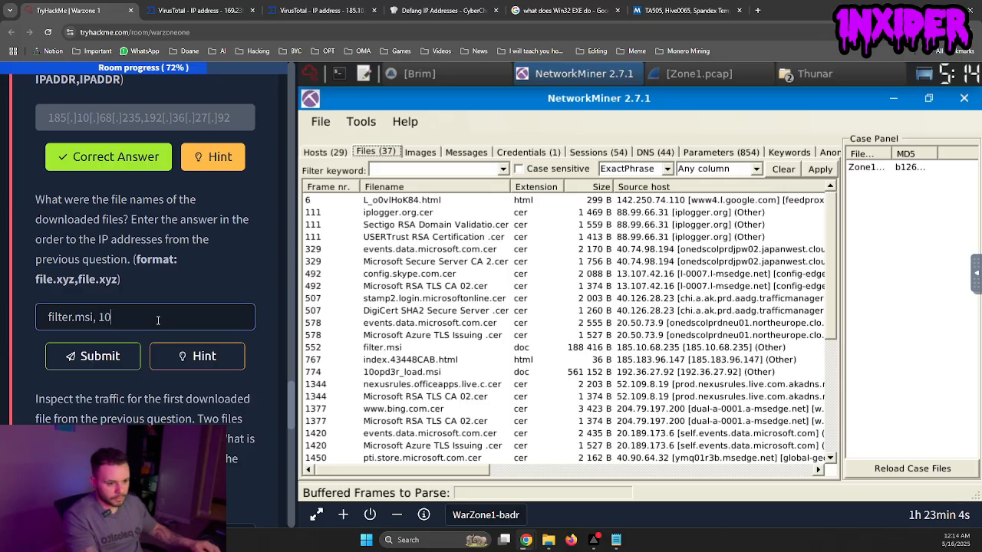
{"action": "type", "text": "op"}
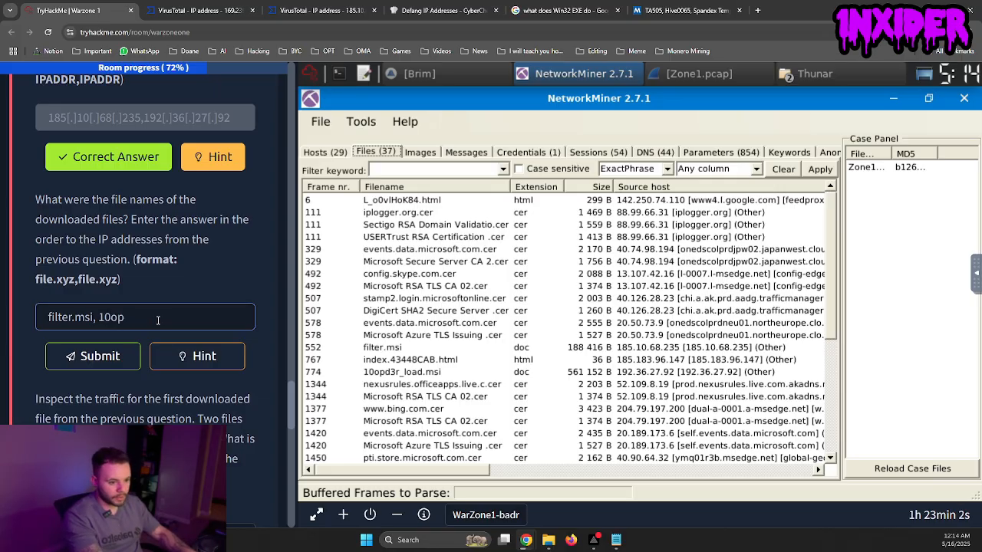
{"action": "type", "text": "d3r"}
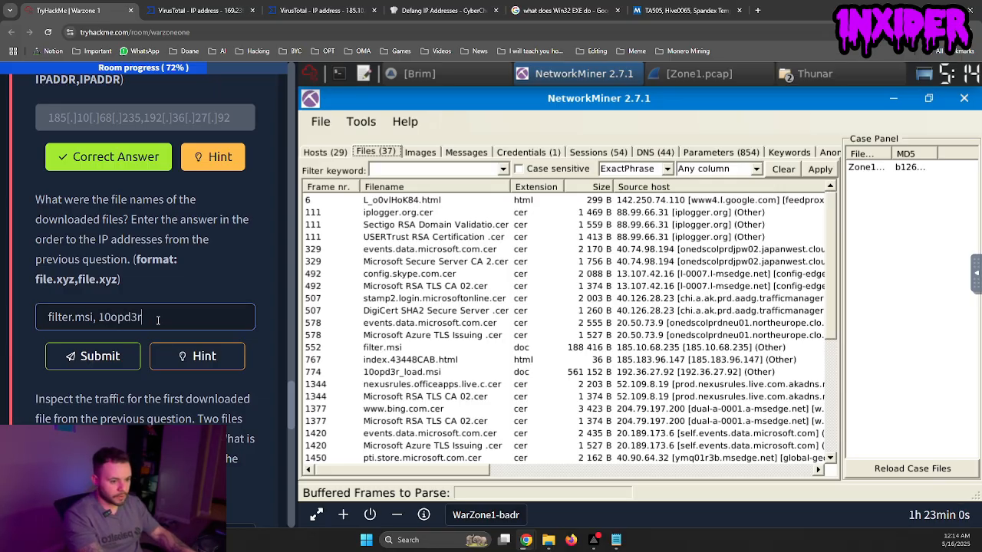
{"action": "type", "text": "_load"}
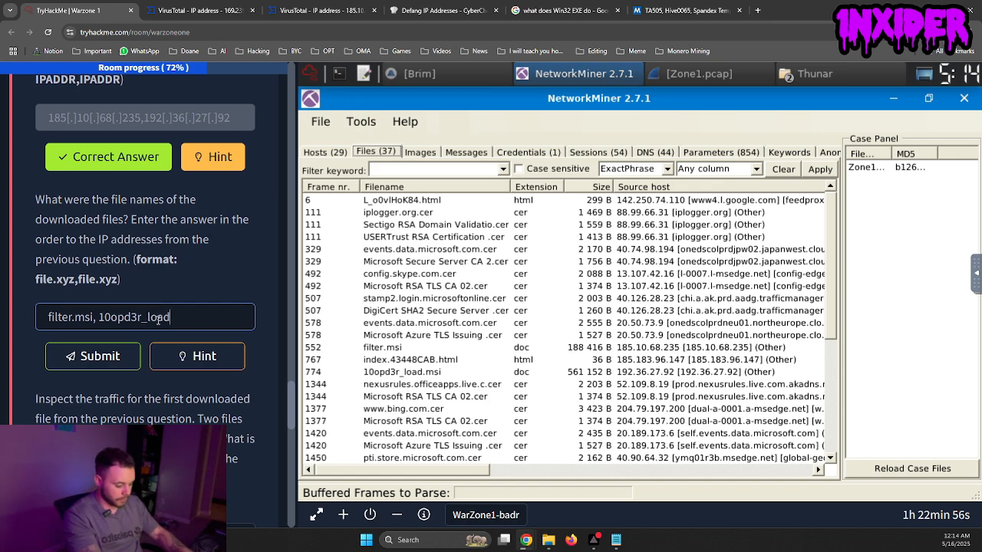
{"action": "type", "text": ".msi"}
{"action": "key", "text": "Return"}
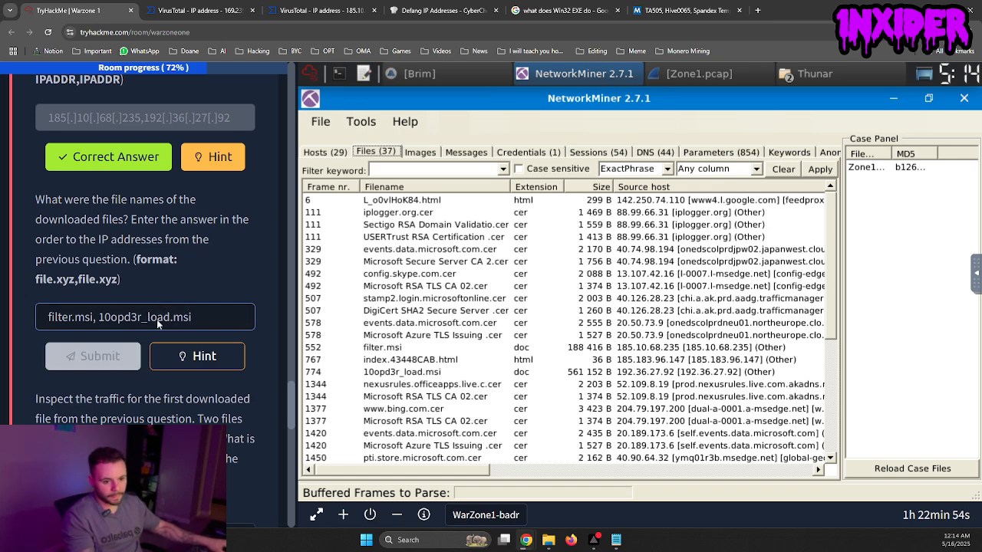
- Google 'msi extension' to confirm MSI means Microsoft Software Installer
{"action": "left_click", "coordinate": [536, 10]}
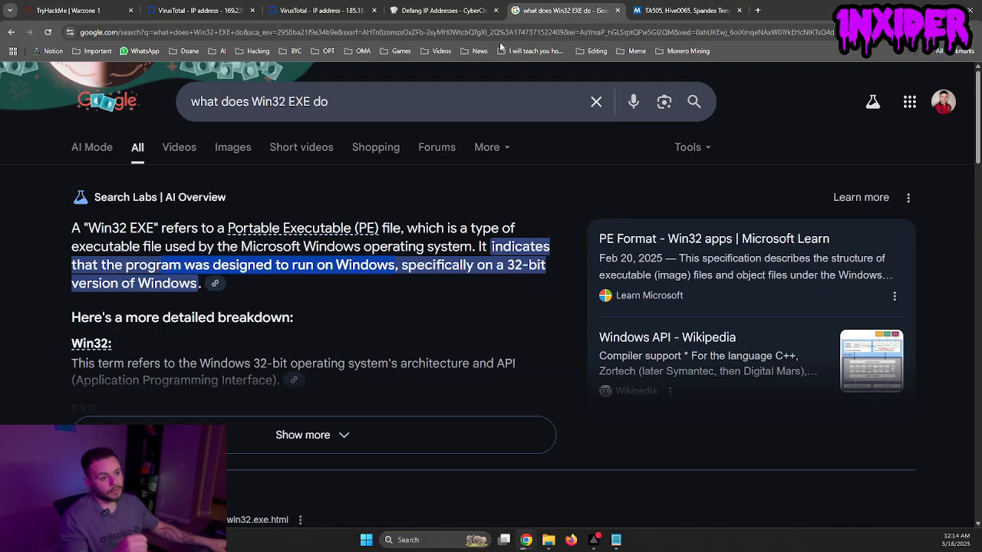
{"action": "triple_click", "coordinate": [428, 109]}
{"action": "type", "text": "msi ex"}
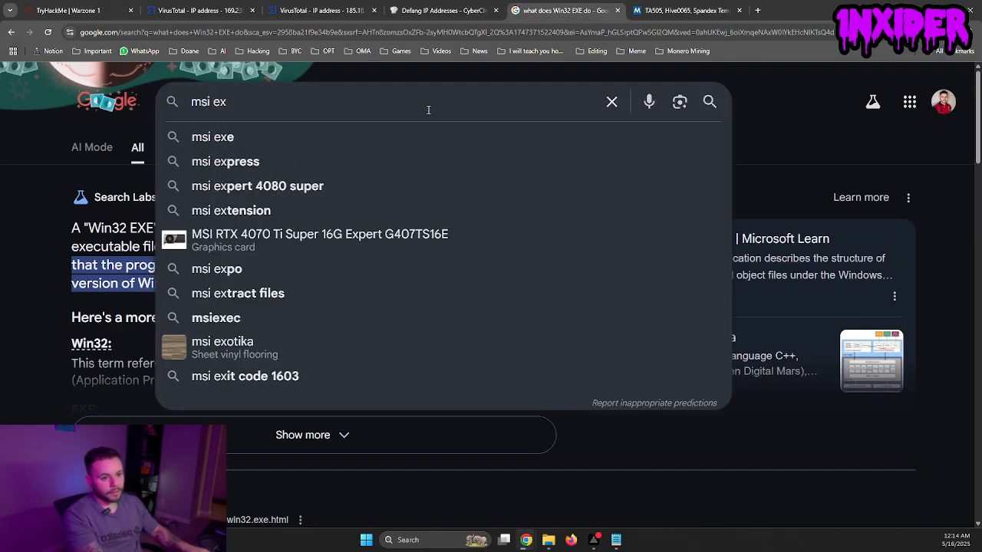
{"action": "type", "text": "tension"}
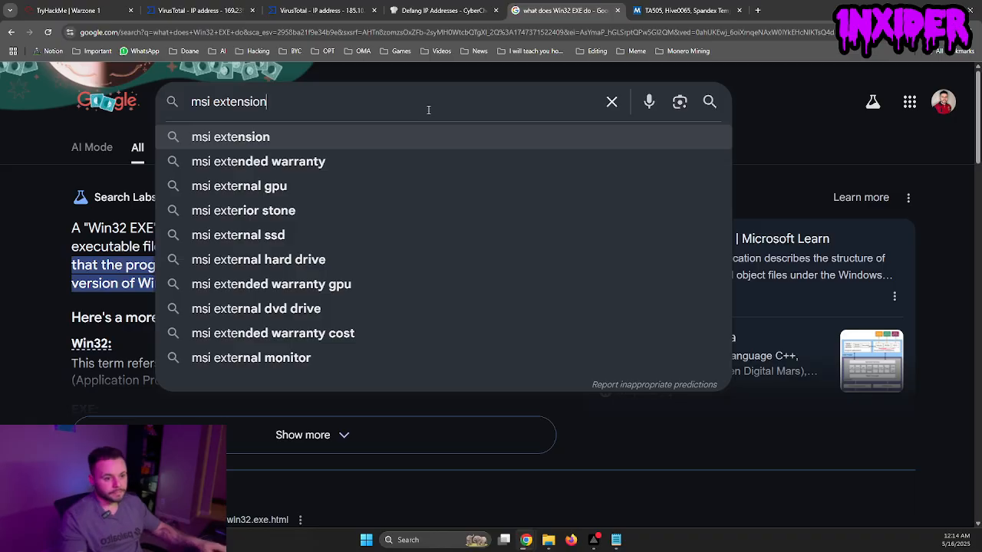
{"action": "key", "text": "Return"}
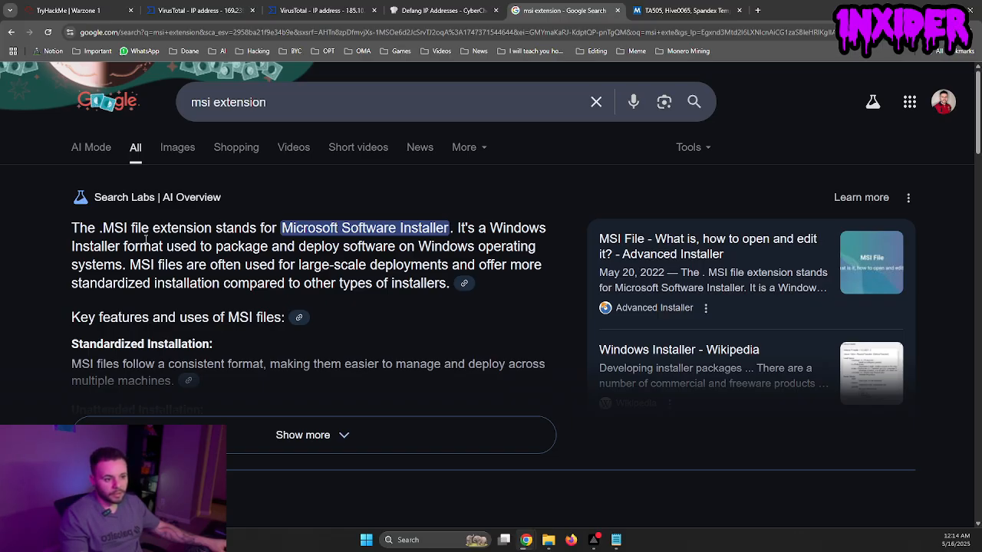
{"action": "left_click_drag", "start_coordinate": [88, 248], "coordinate": [124, 263]}
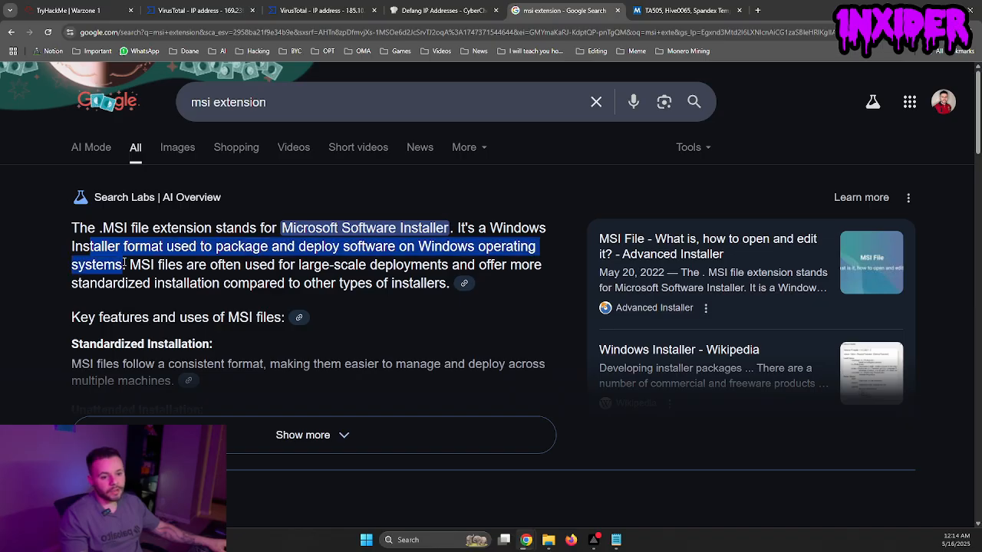
{"action": "left_click", "coordinate": [85, 11]}
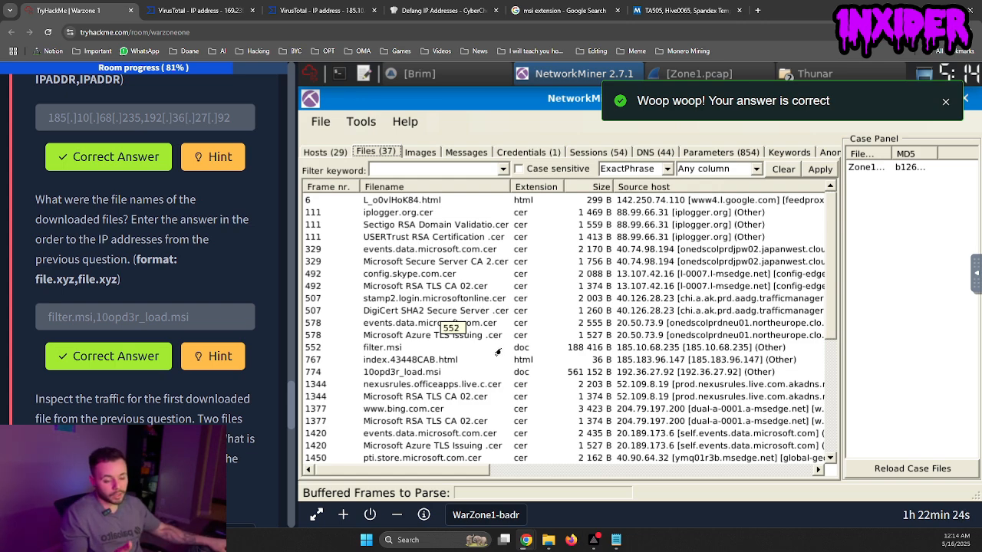
- Read the file-path question about two saved files, then bring Wireshark's Zone1.pcap forward
{"action": "scroll", "coordinate": [184, 264], "scroll_direction": "down", "scroll_amount": 3}
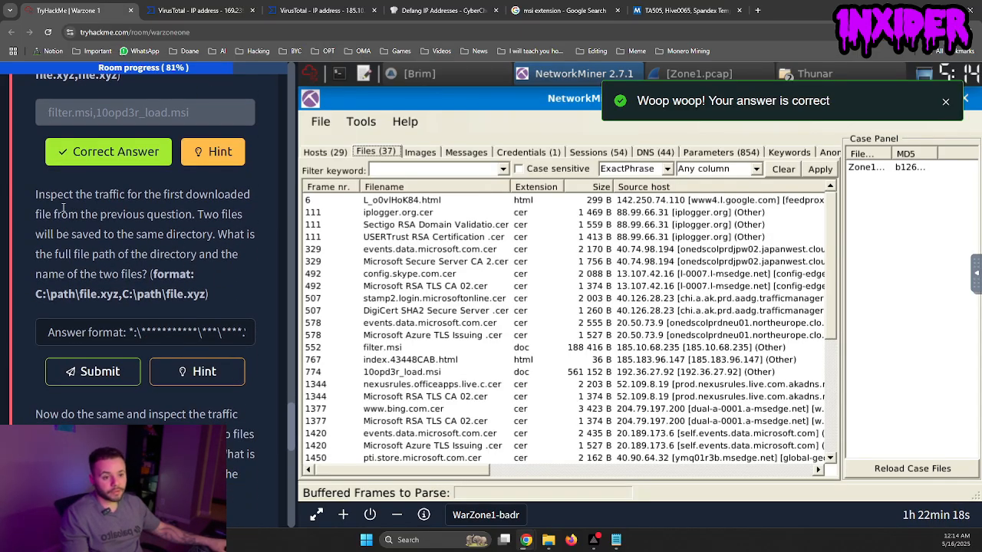
{"action": "left_click_drag", "start_coordinate": [36, 198], "coordinate": [198, 219]}
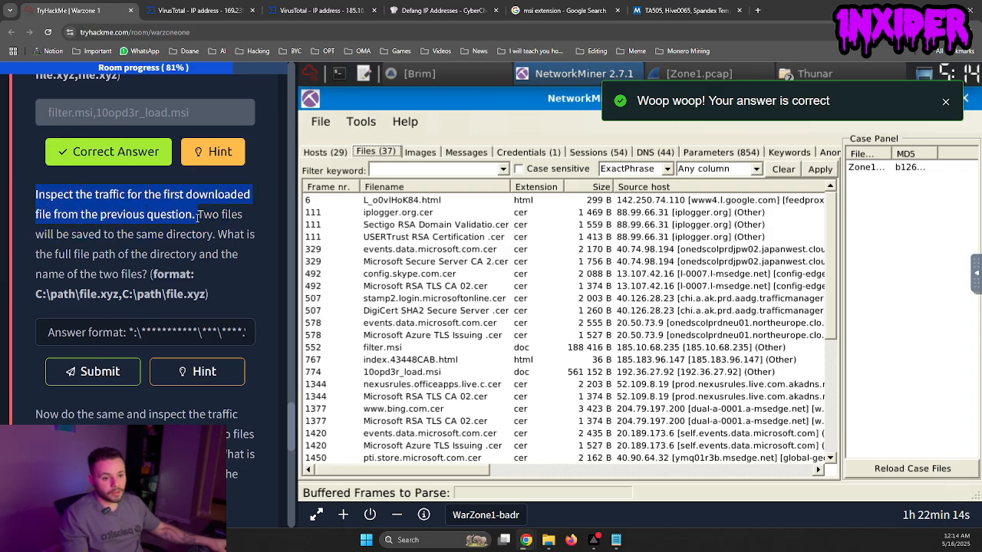
{"action": "left_click", "coordinate": [204, 215]}
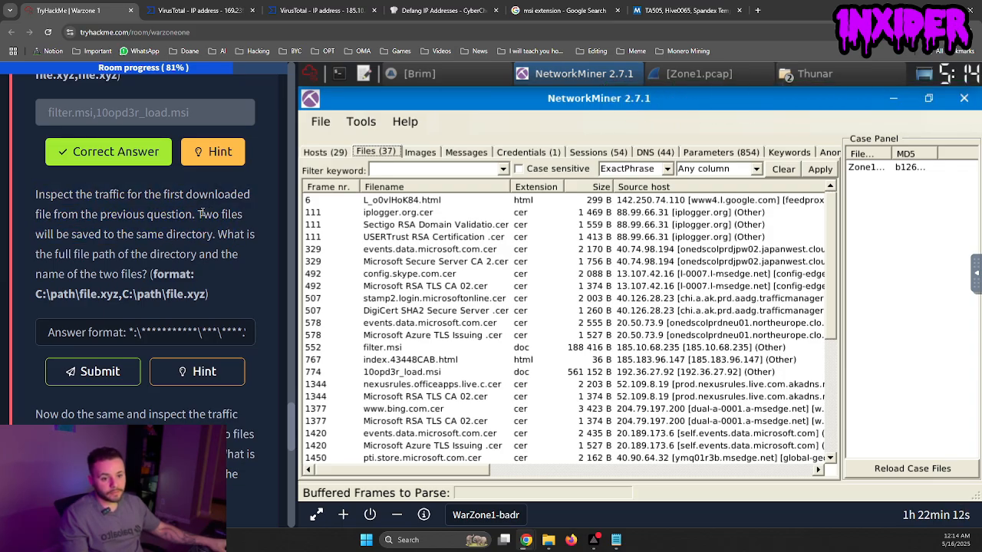
{"action": "left_click_drag", "start_coordinate": [199, 214], "coordinate": [158, 234]}
{"action": "left_click", "coordinate": [204, 226]}
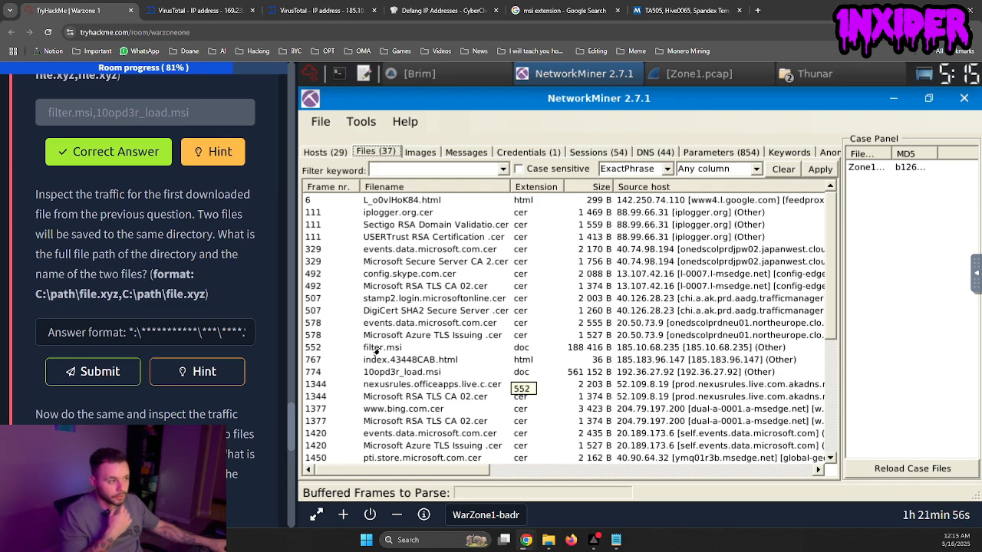
{"action": "left_click", "coordinate": [688, 76]}
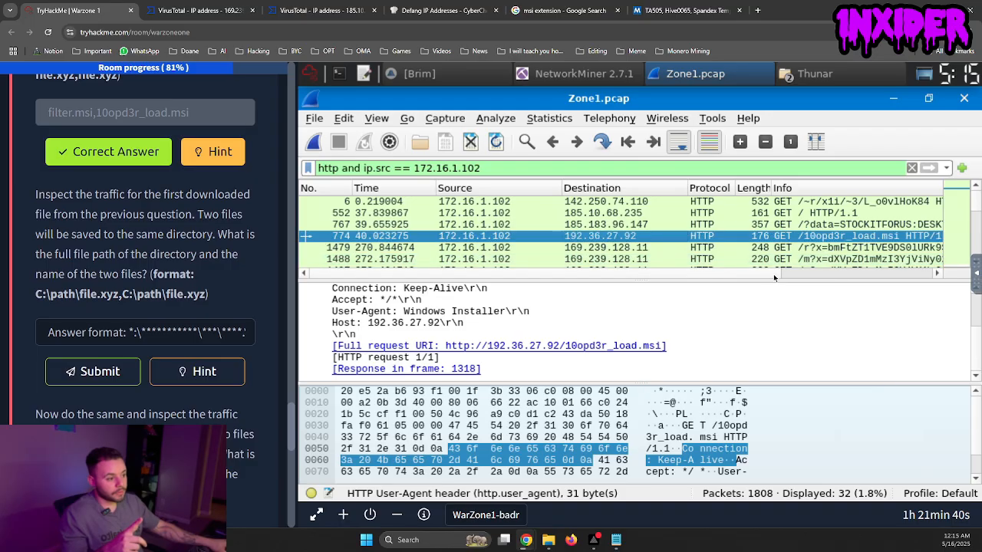
- Scroll the HTTP packet list and open the context menu for packet 774 (GET /10opd3r_load.msi)
{"action": "left_click_drag", "start_coordinate": [773, 274], "coordinate": [868, 274]}
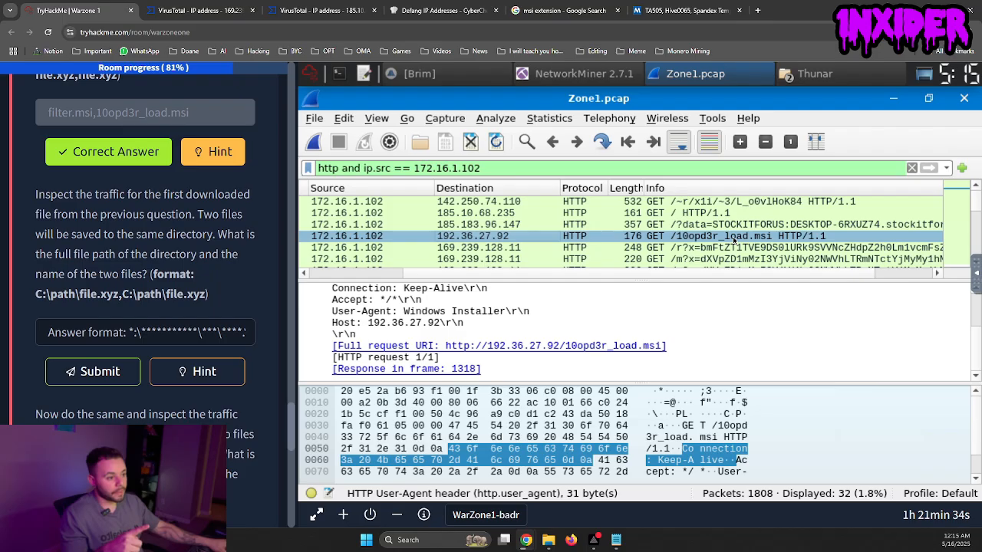
{"action": "scroll", "coordinate": [734, 240], "scroll_direction": "down", "scroll_amount": 3}
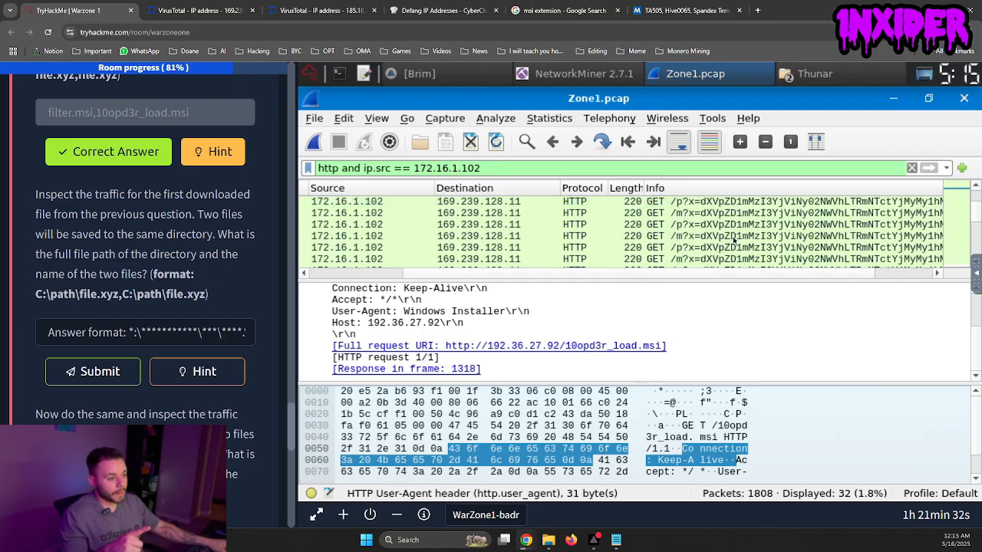
{"action": "scroll", "coordinate": [734, 240], "scroll_direction": "down", "scroll_amount": 3}
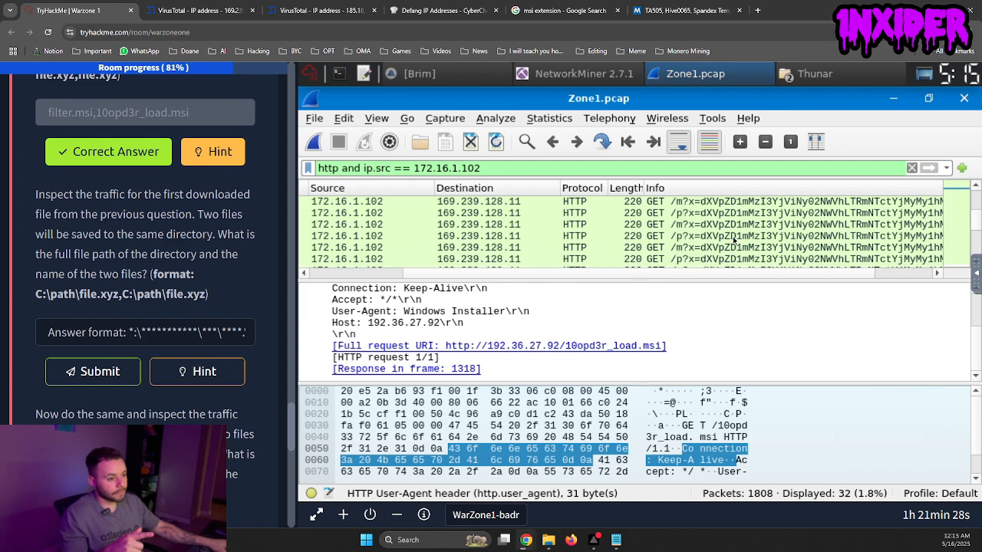
{"action": "scroll", "coordinate": [734, 240], "scroll_direction": "up", "scroll_amount": 5}
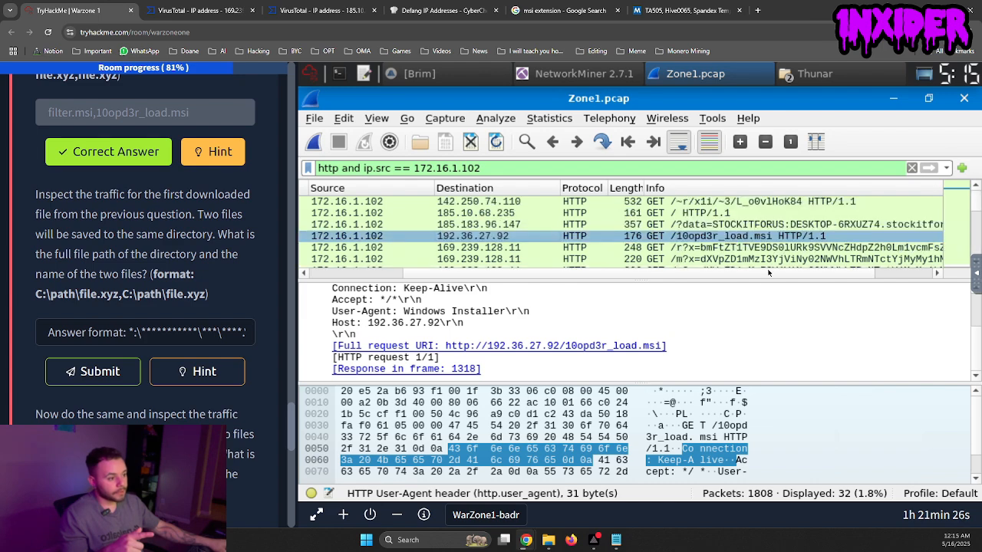
{"action": "left_click_drag", "start_coordinate": [757, 275], "coordinate": [600, 275]}
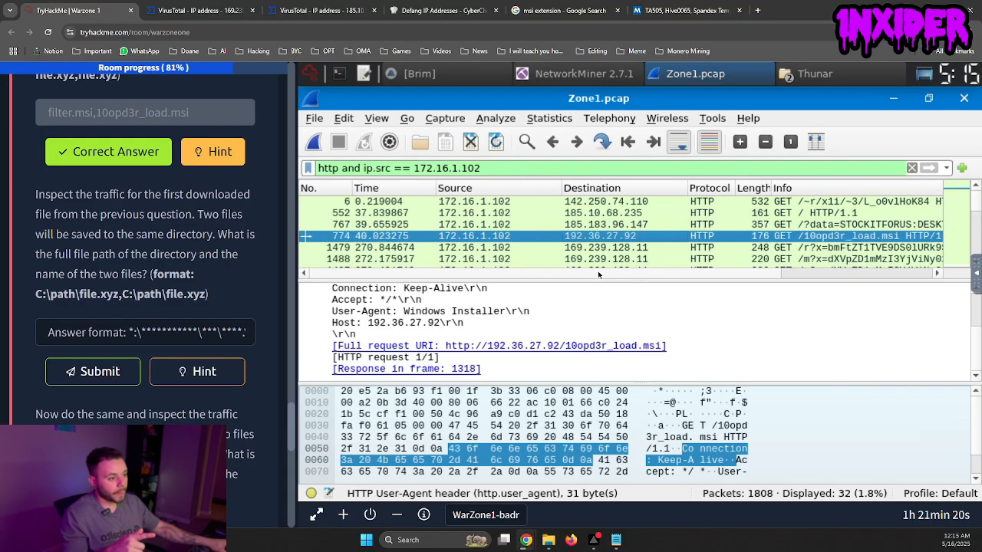
{"action": "right_click", "coordinate": [602, 241]}
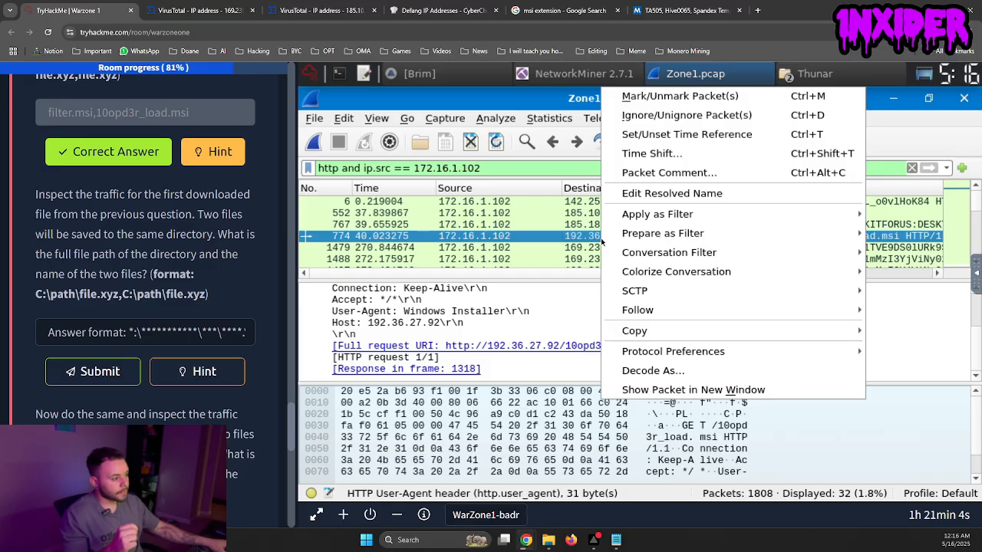
- Apply the display filter frame contains "filter" to isolate packet 556 from 185.10.68.235
{"action": "left_click", "coordinate": [558, 172]}
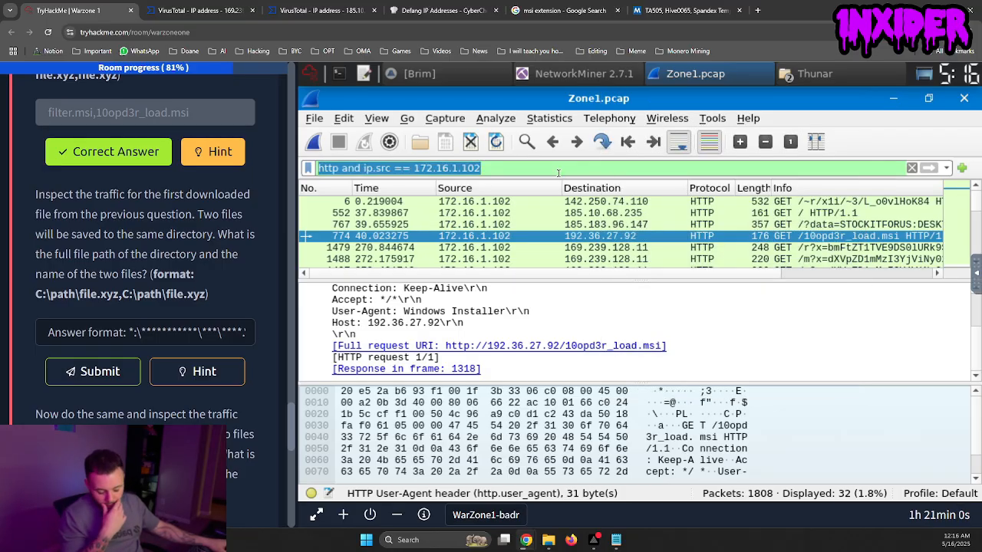
{"action": "type", "text": "fra"}
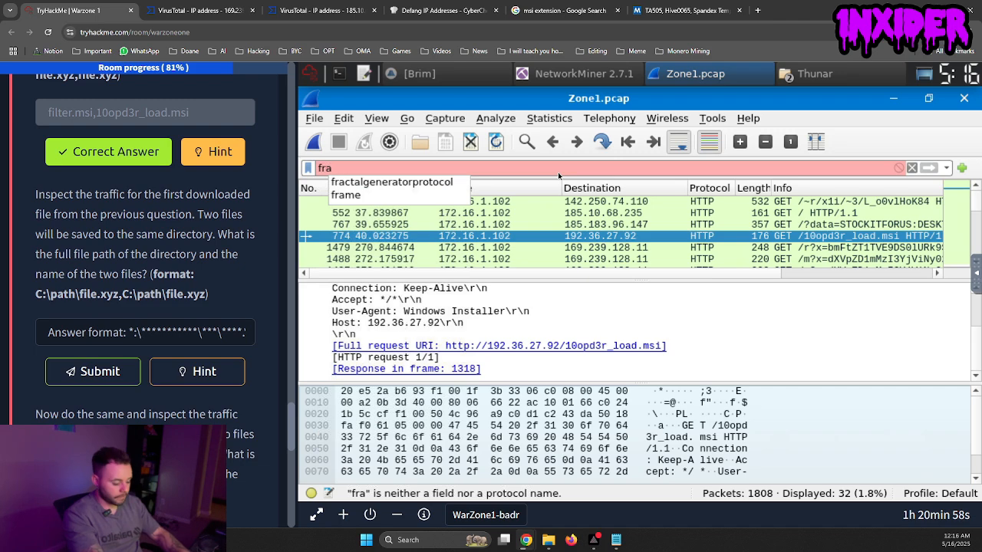
{"action": "type", "text": "me"}
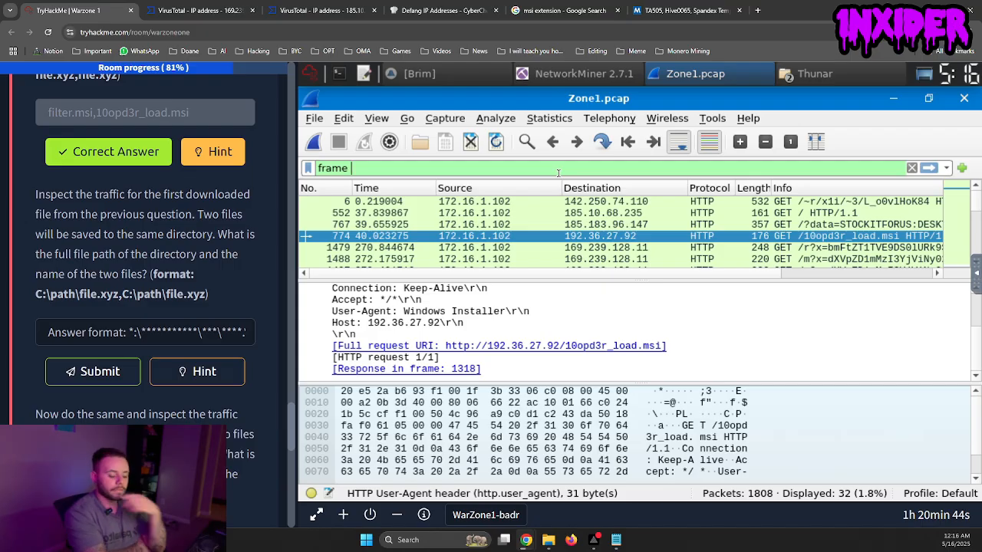
{"action": "type", "text": "contain"}
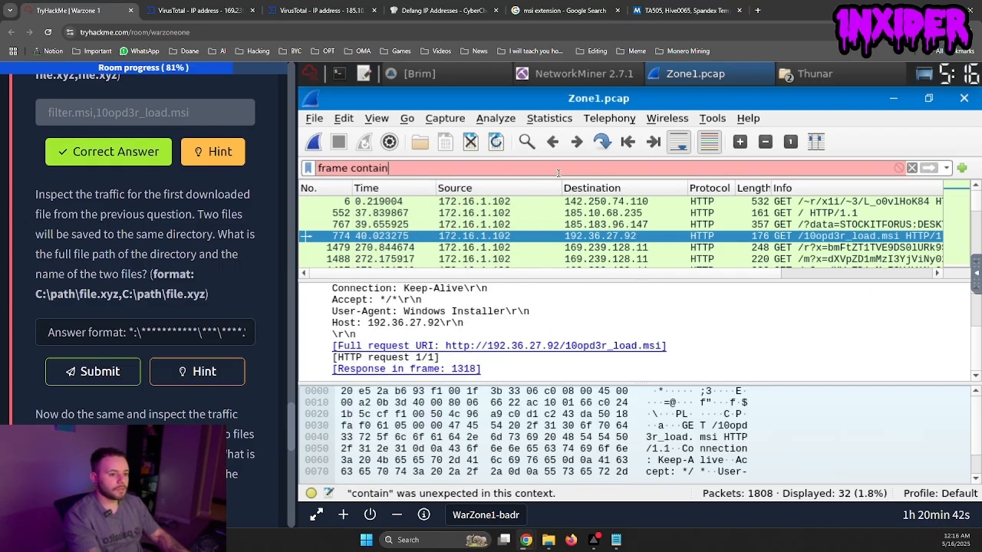
{"action": "type", "text": "s '"}
{"action": "key", "text": "BackSpace"}
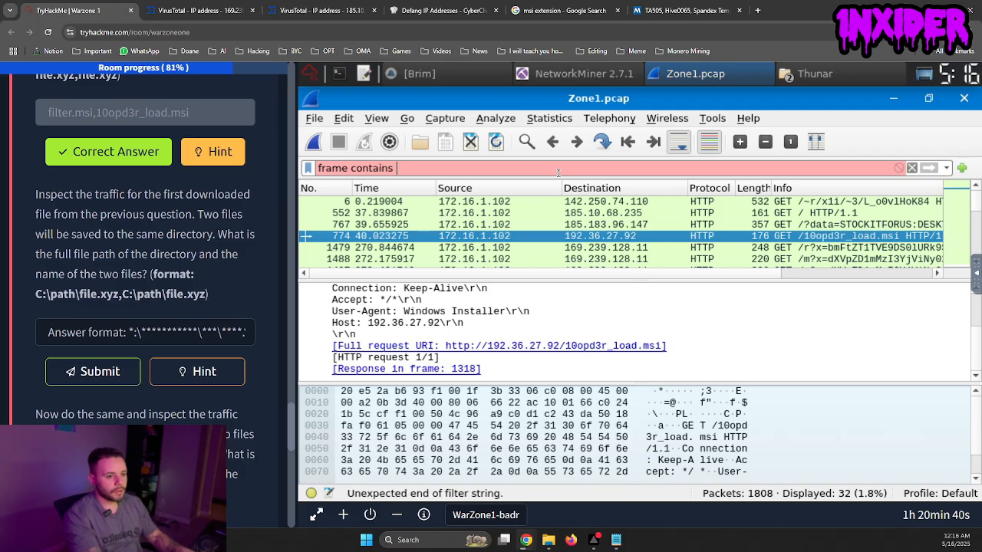
{"action": "type", "text": "\""}
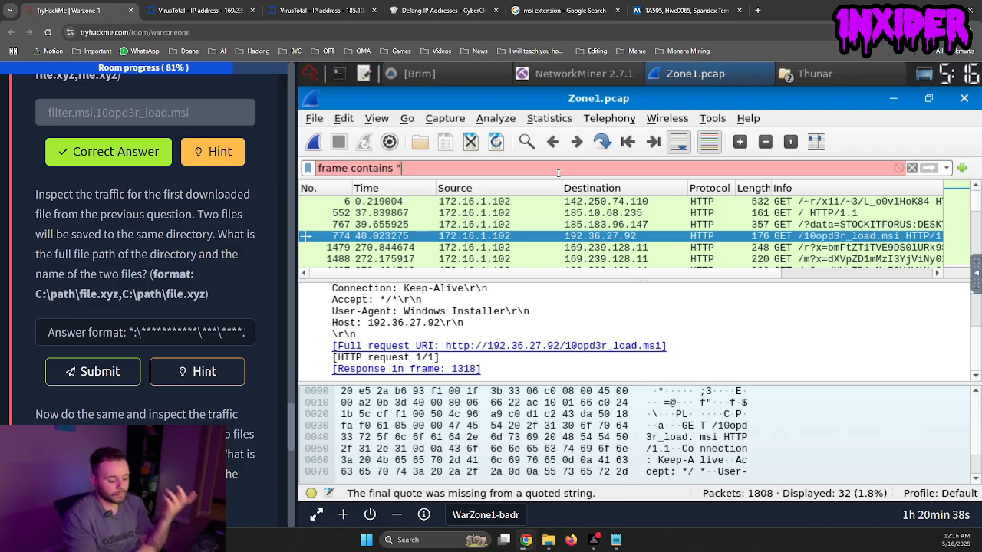
{"action": "type", "text": "filter:"}
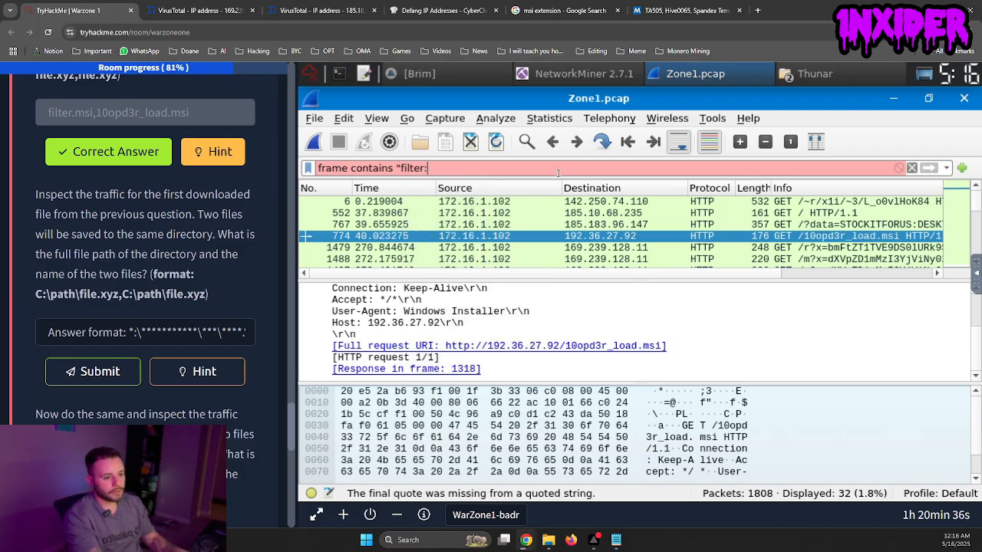
{"action": "key", "text": "BackSpace"}
{"action": "type", "text": "\""}
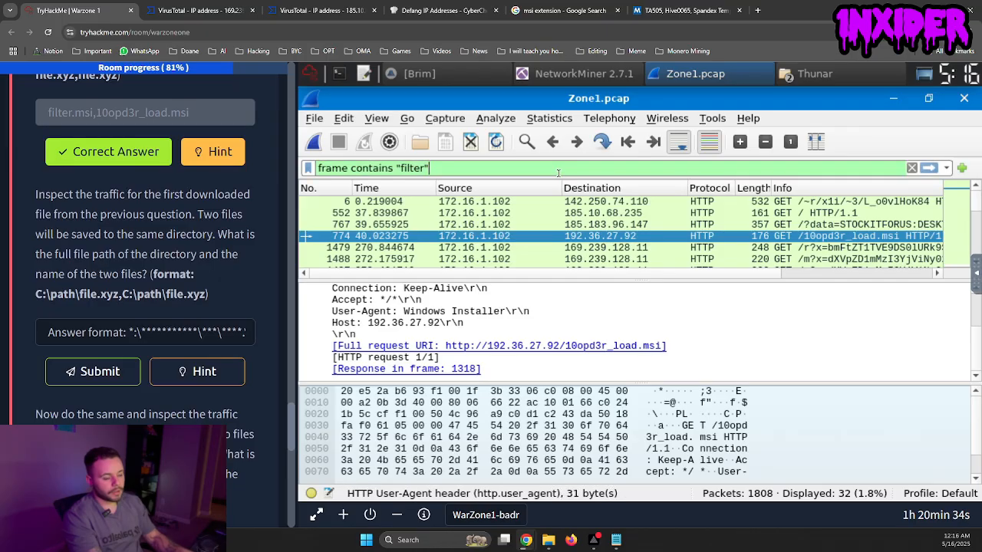
{"action": "key", "text": "Return"}
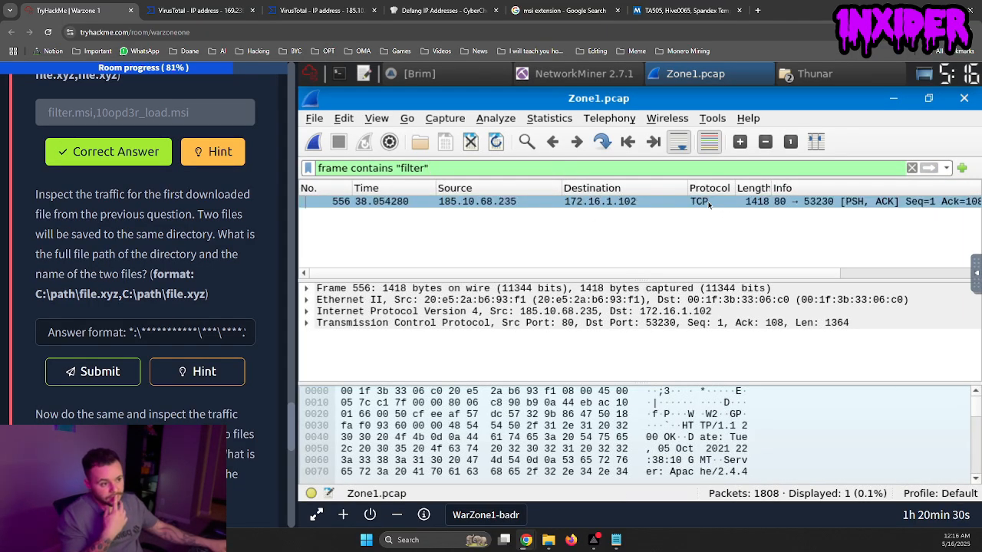
{"action": "left_click_drag", "start_coordinate": [611, 274], "coordinate": [491, 273]}
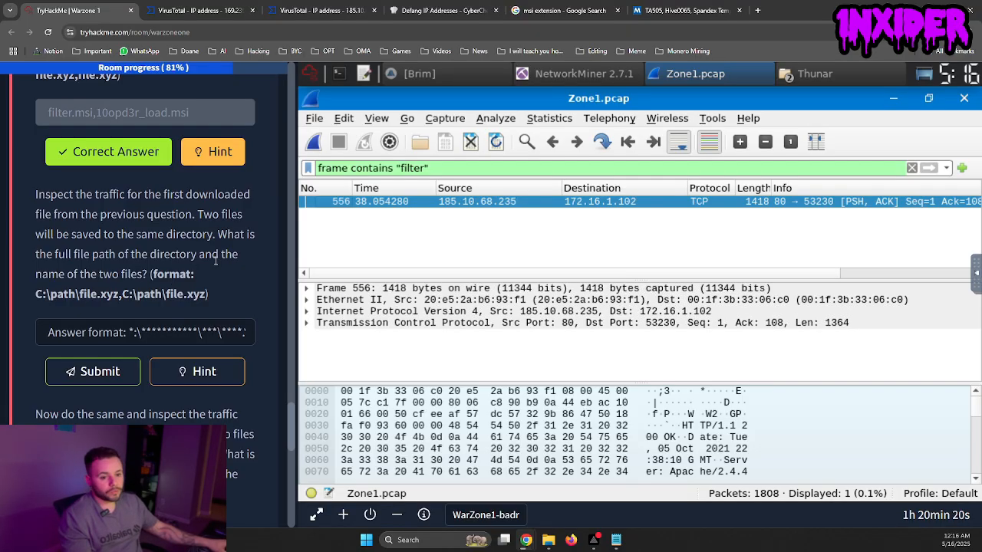
- Follow the TCP stream of packet 556, where 185.10.68.235 delivers filter.msi
{"action": "right_click", "coordinate": [487, 201]}
{"action": "mouse_move", "coordinate": [614, 222]}
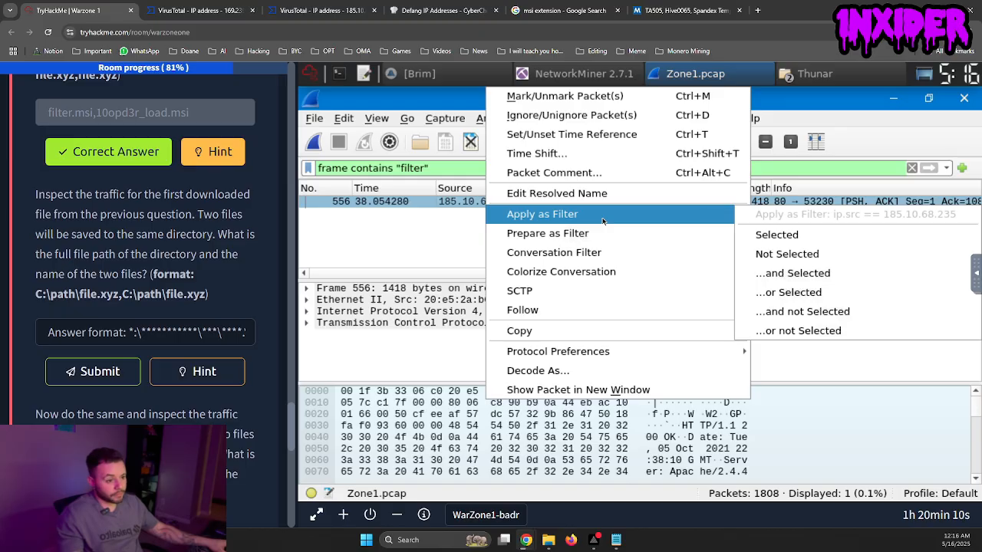
{"action": "mouse_move", "coordinate": [682, 316]}
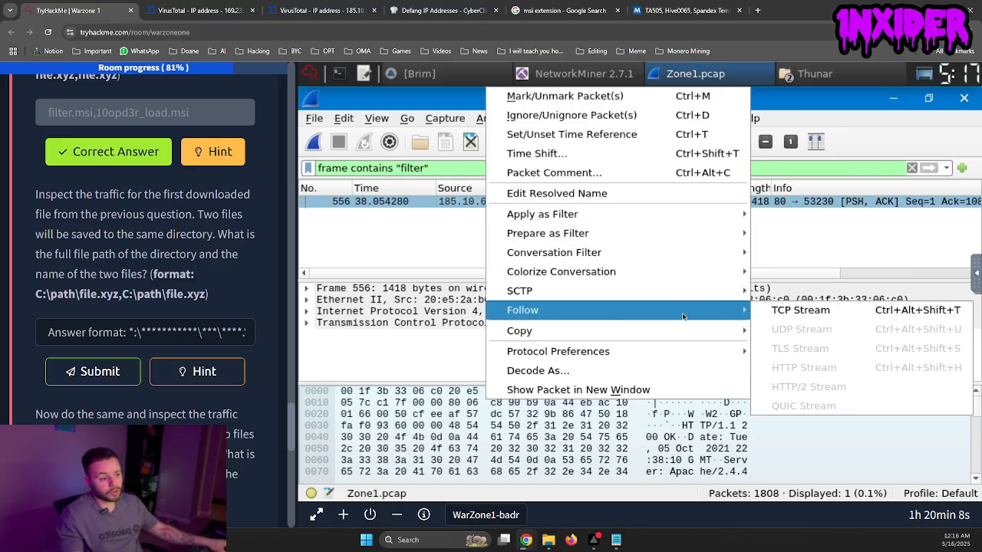
{"action": "left_click", "coordinate": [856, 317]}
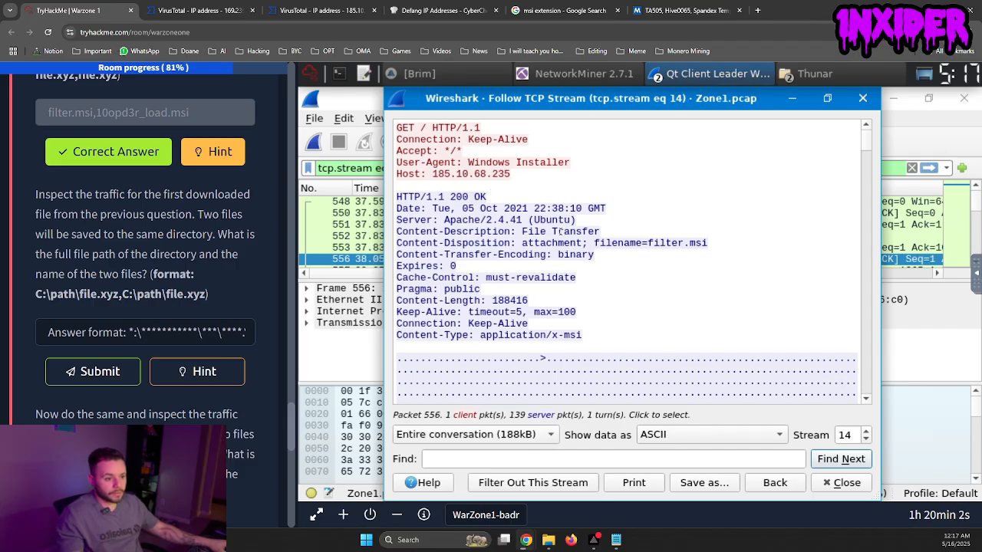
- Scroll through the 188 kB stream 14 text, mostly binary payload
{"action": "scroll", "coordinate": [560, 231], "scroll_direction": "down", "scroll_amount": 3}
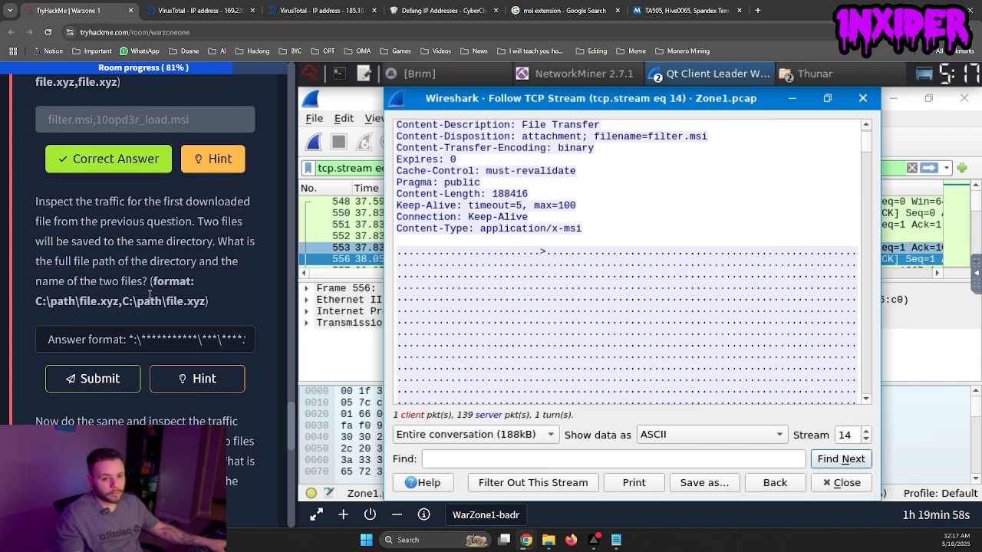
{"action": "scroll", "coordinate": [77, 280], "scroll_direction": "up", "scroll_amount": 2}
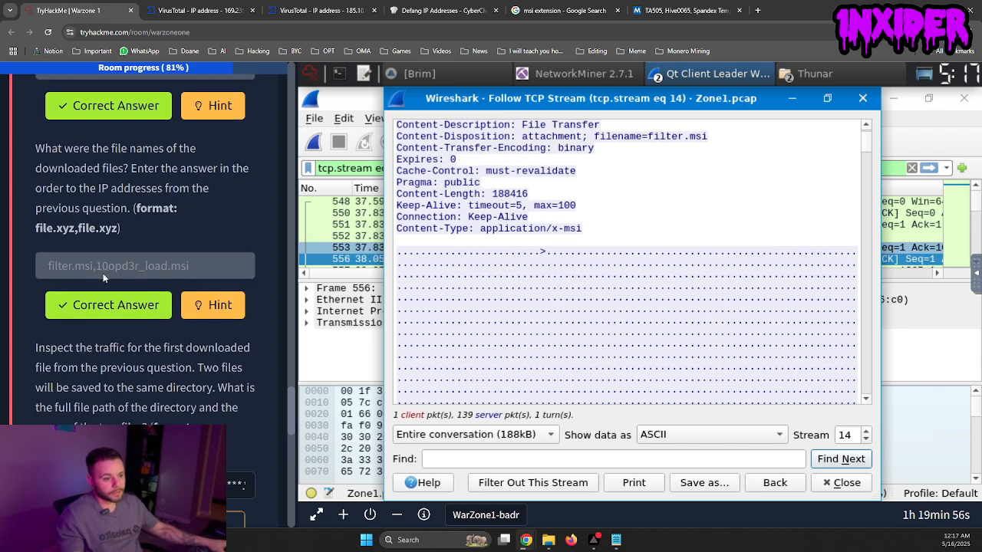
{"action": "scroll", "coordinate": [158, 284], "scroll_direction": "down", "scroll_amount": 2}
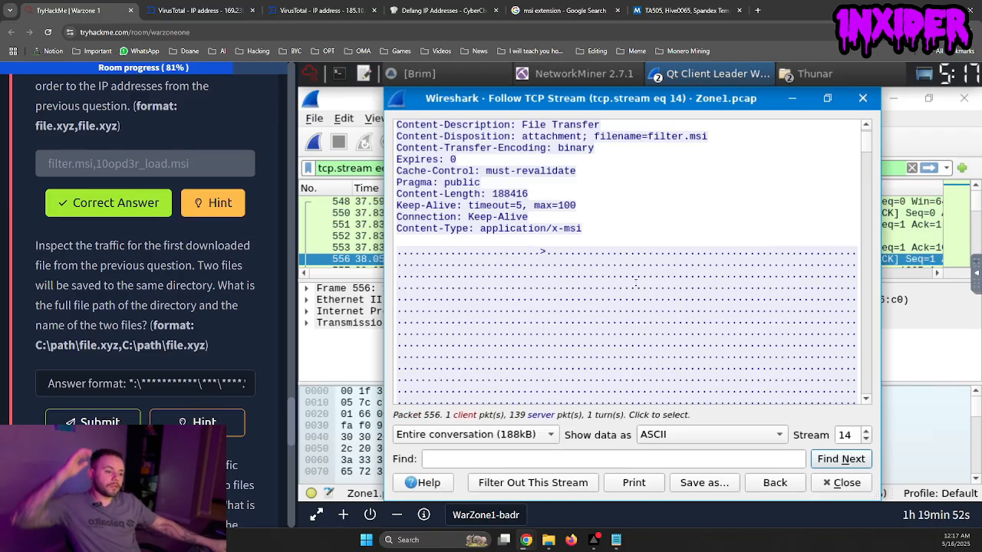
{"action": "scroll", "coordinate": [576, 264], "scroll_direction": "down", "scroll_amount": 3}
{"action": "scroll", "coordinate": [628, 282], "scroll_direction": "down", "scroll_amount": 1}
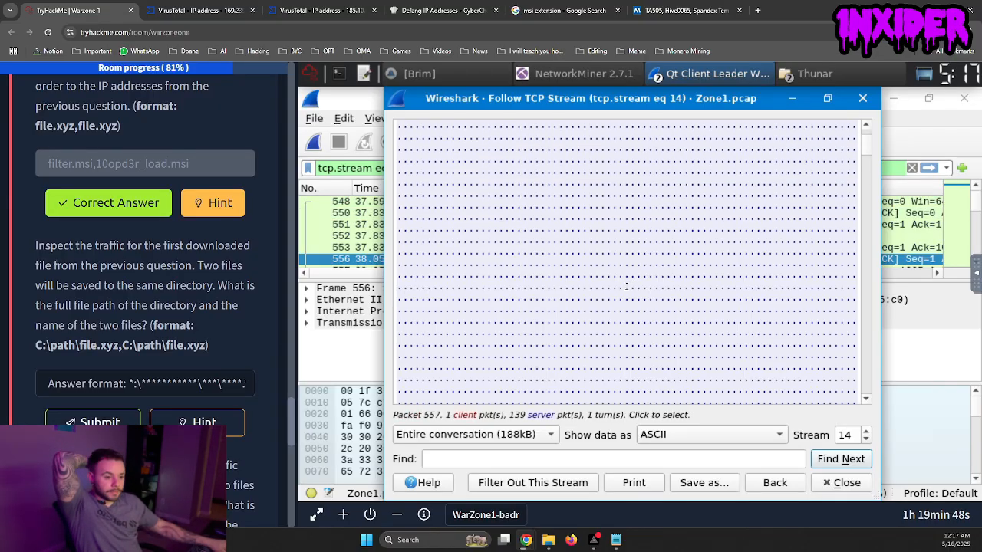
{"action": "scroll", "coordinate": [632, 290], "scroll_direction": "down", "scroll_amount": 5}
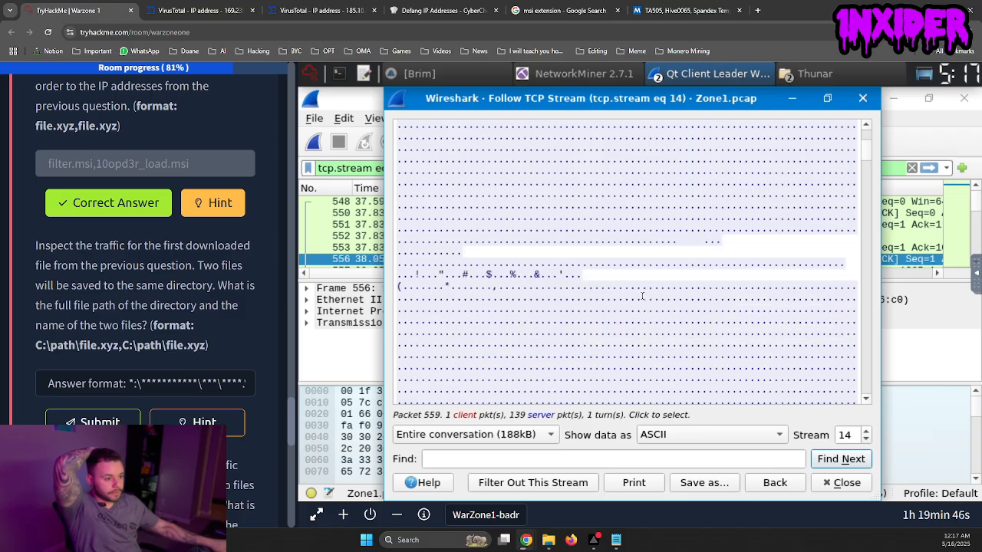
{"action": "scroll", "coordinate": [642, 296], "scroll_direction": "down", "scroll_amount": 3}
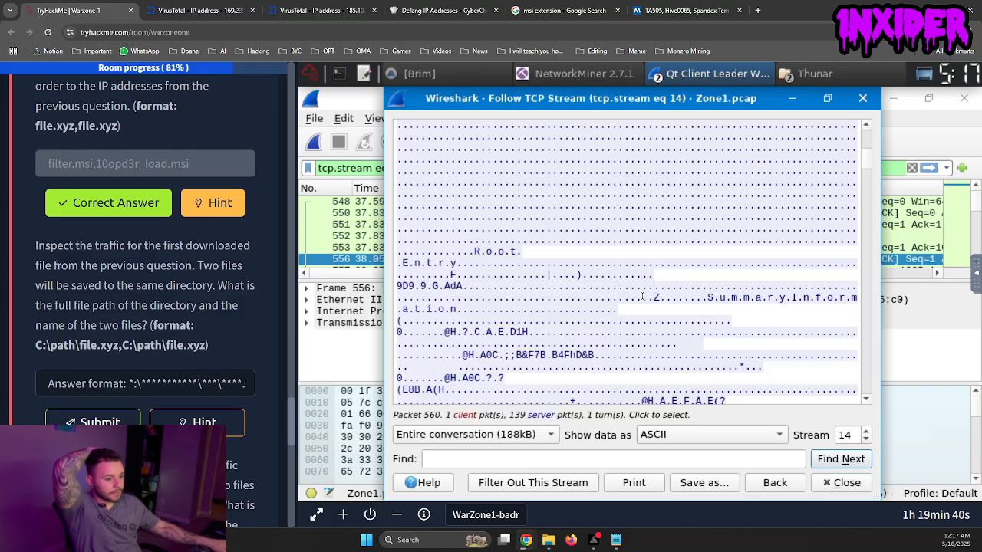
{"action": "scroll", "coordinate": [642, 296], "scroll_direction": "down", "scroll_amount": 1}
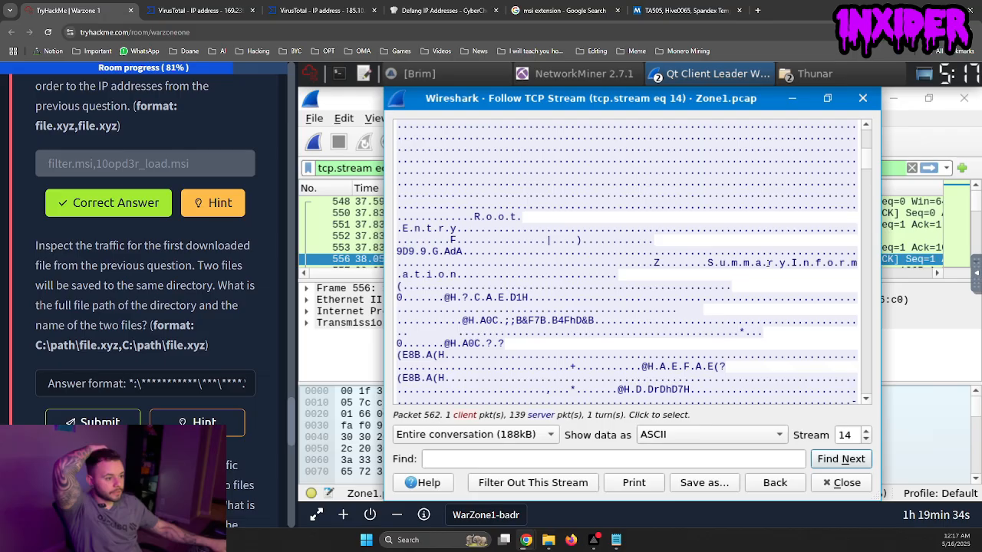
{"action": "scroll", "coordinate": [537, 272], "scroll_direction": "down", "scroll_amount": 3}
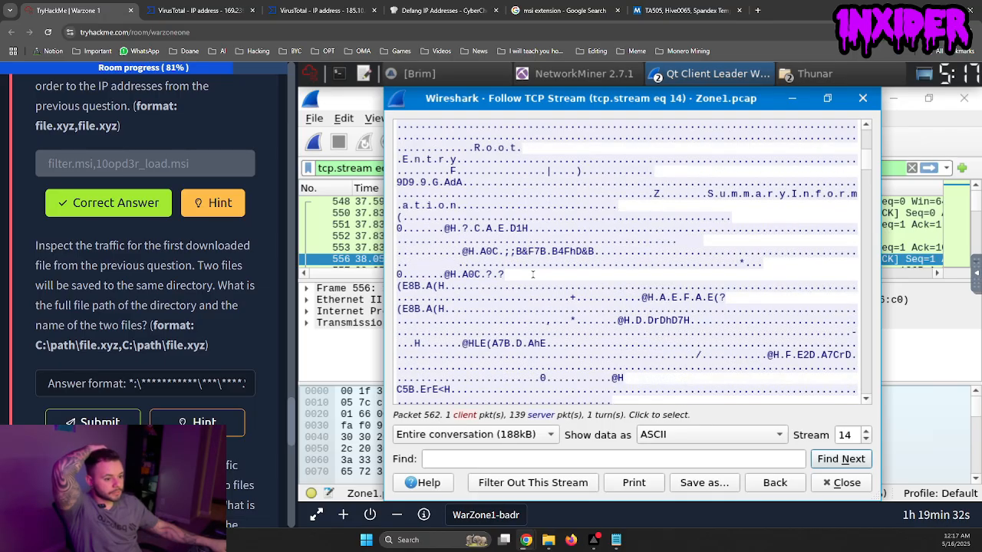
{"action": "scroll", "coordinate": [533, 274], "scroll_direction": "down", "scroll_amount": 2}
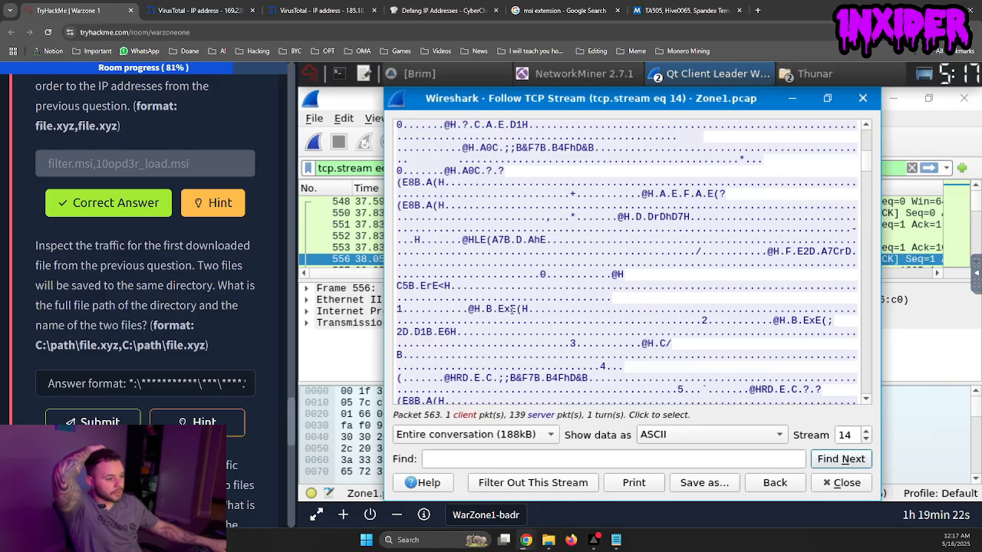
{"action": "scroll", "coordinate": [512, 310], "scroll_direction": "down", "scroll_amount": 4}
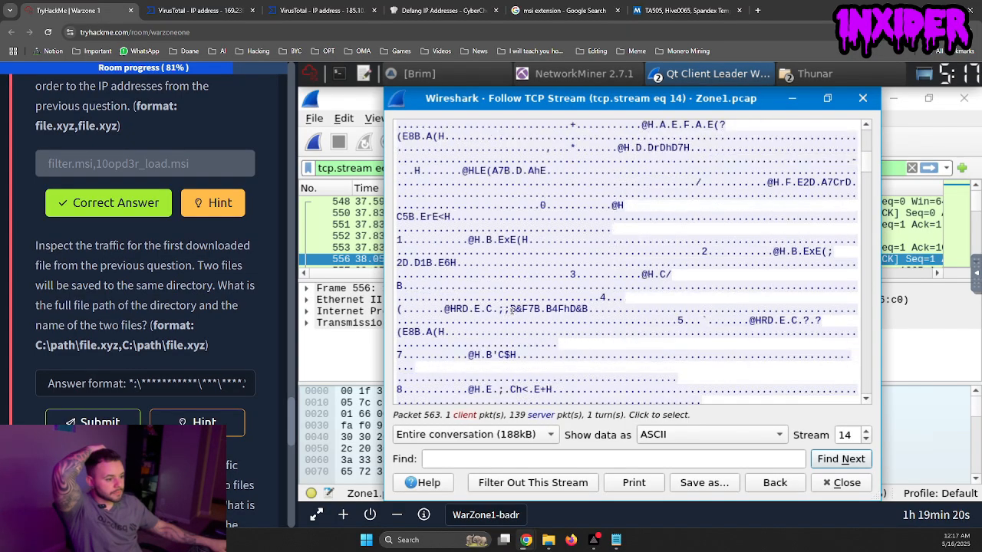
{"action": "scroll", "coordinate": [512, 310], "scroll_direction": "down", "scroll_amount": 4}
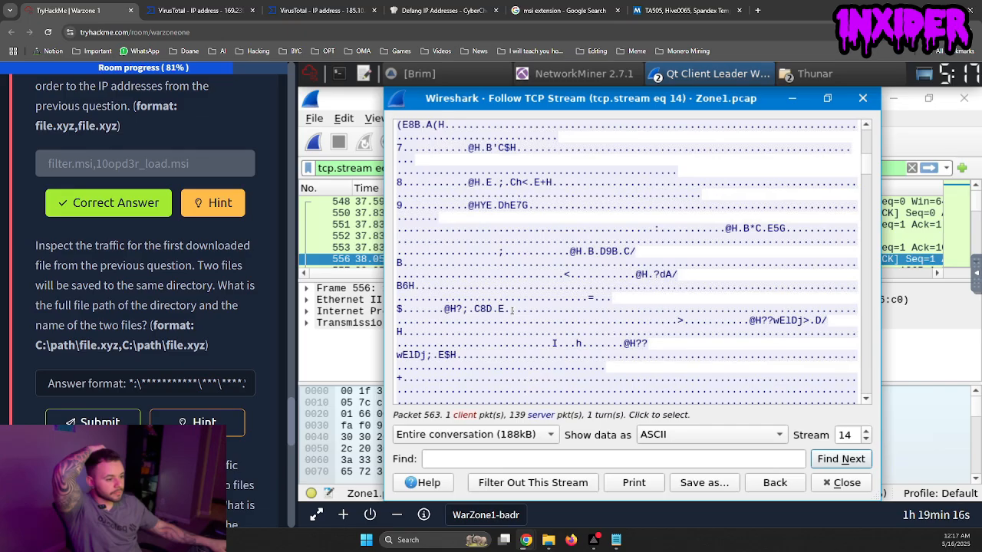
{"action": "scroll", "coordinate": [513, 310], "scroll_direction": "down", "scroll_amount": 7}
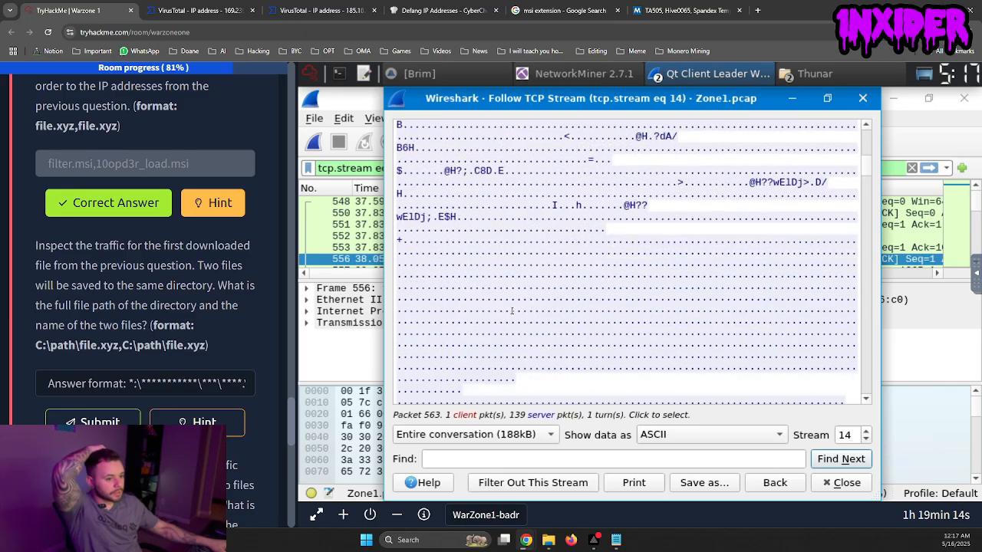
{"action": "scroll", "coordinate": [512, 310], "scroll_direction": "down", "scroll_amount": 8}
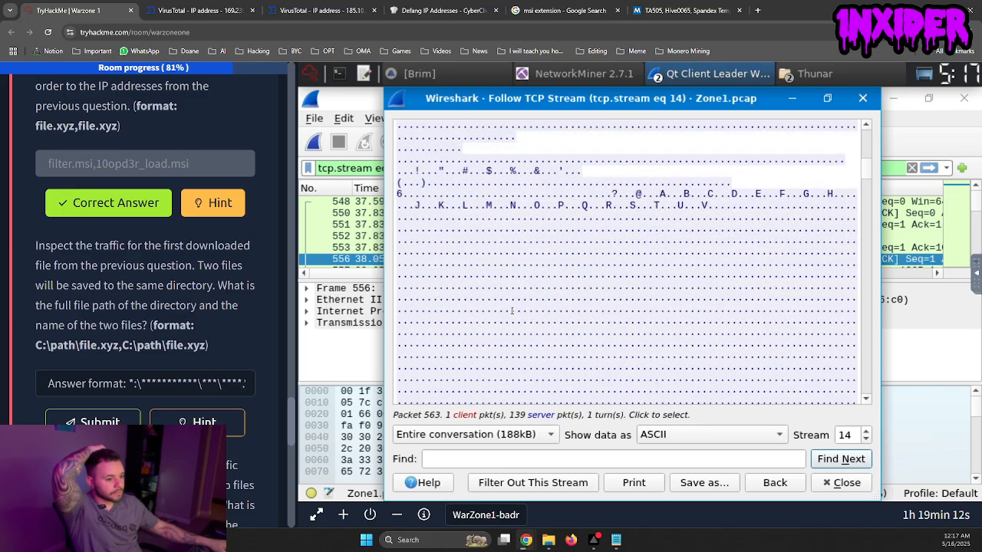
{"action": "scroll", "coordinate": [513, 310], "scroll_direction": "down", "scroll_amount": 8}
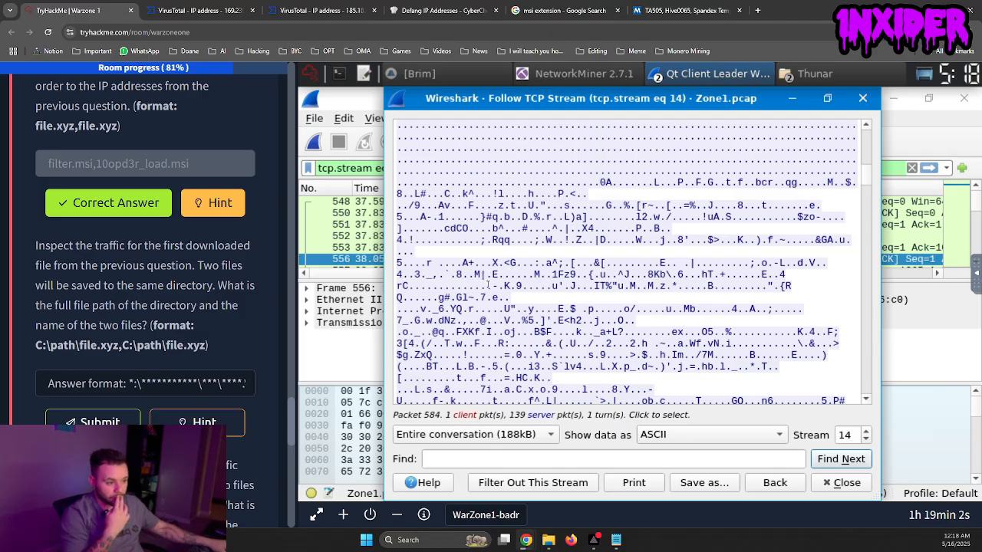
{"action": "scroll", "coordinate": [488, 285], "scroll_direction": "down", "scroll_amount": 1}
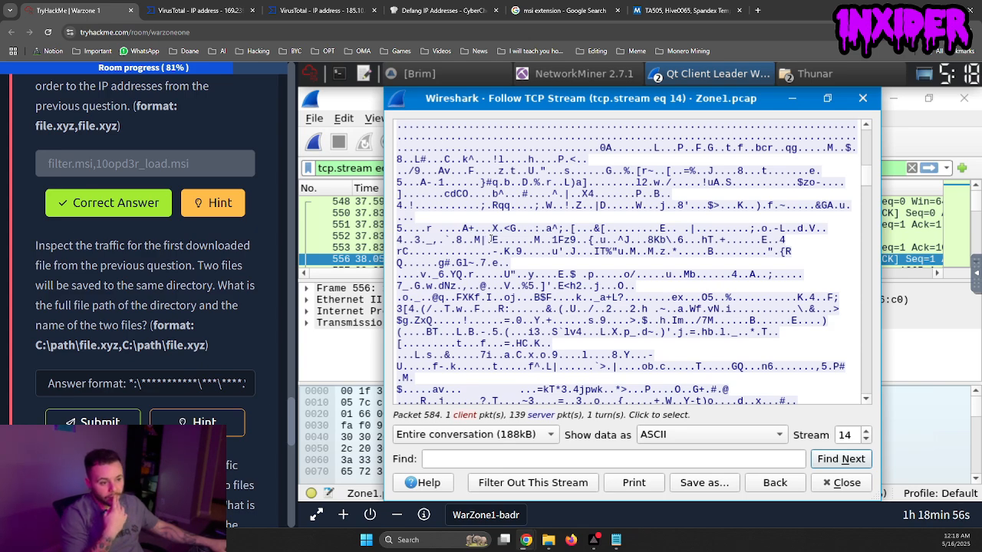
{"action": "scroll", "coordinate": [490, 239], "scroll_direction": "down", "scroll_amount": 1}
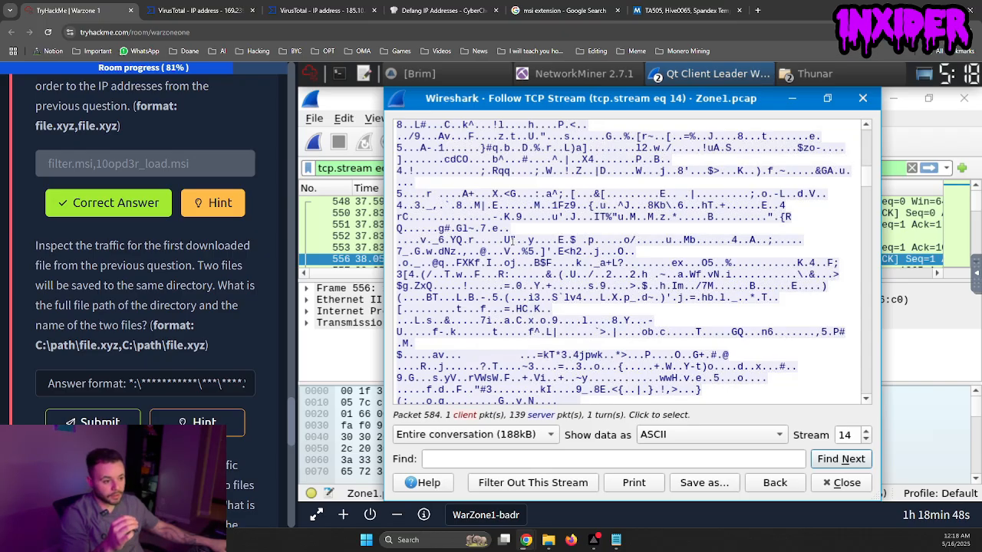
{"action": "scroll", "coordinate": [520, 244], "scroll_direction": "down", "scroll_amount": 2}
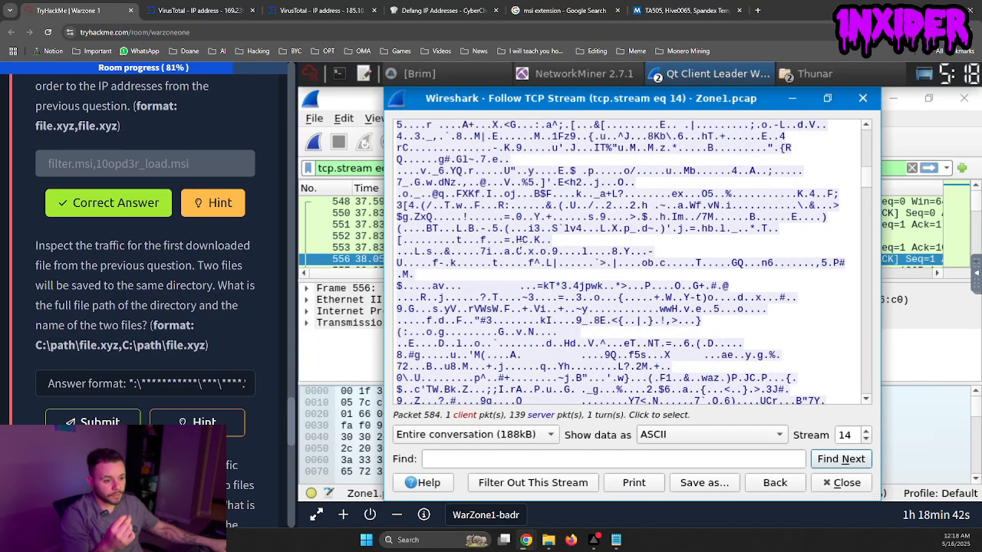
{"action": "scroll", "coordinate": [518, 244], "scroll_direction": "down", "scroll_amount": 4}
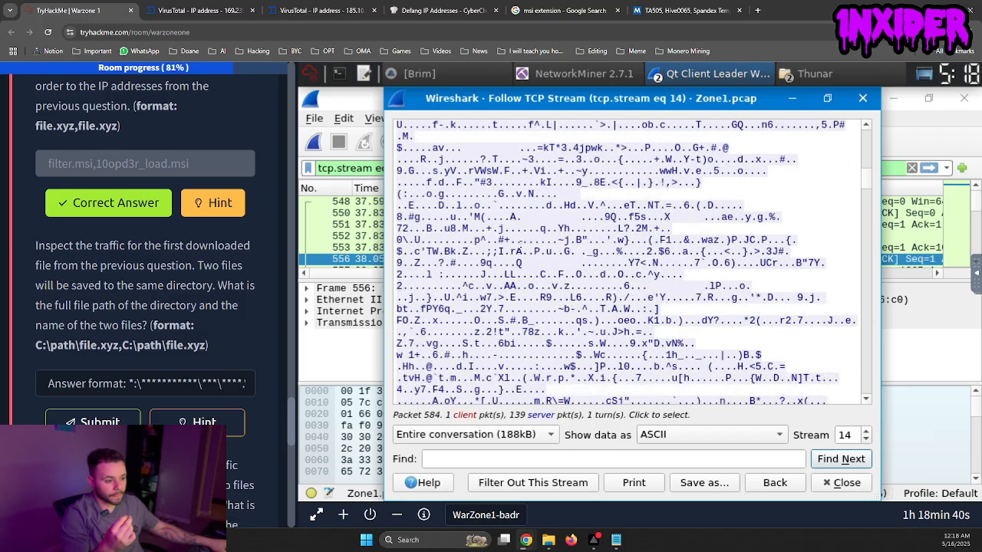
{"action": "scroll", "coordinate": [520, 242], "scroll_direction": "down", "scroll_amount": 3}
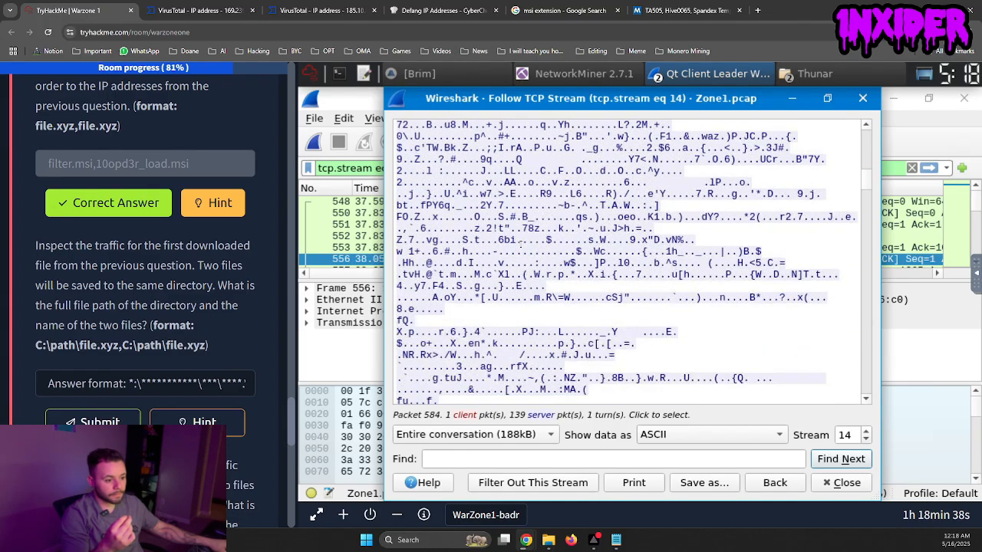
{"action": "scroll", "coordinate": [520, 243], "scroll_direction": "down", "scroll_amount": 1}
{"action": "scroll", "coordinate": [520, 244], "scroll_direction": "down", "scroll_amount": 5}
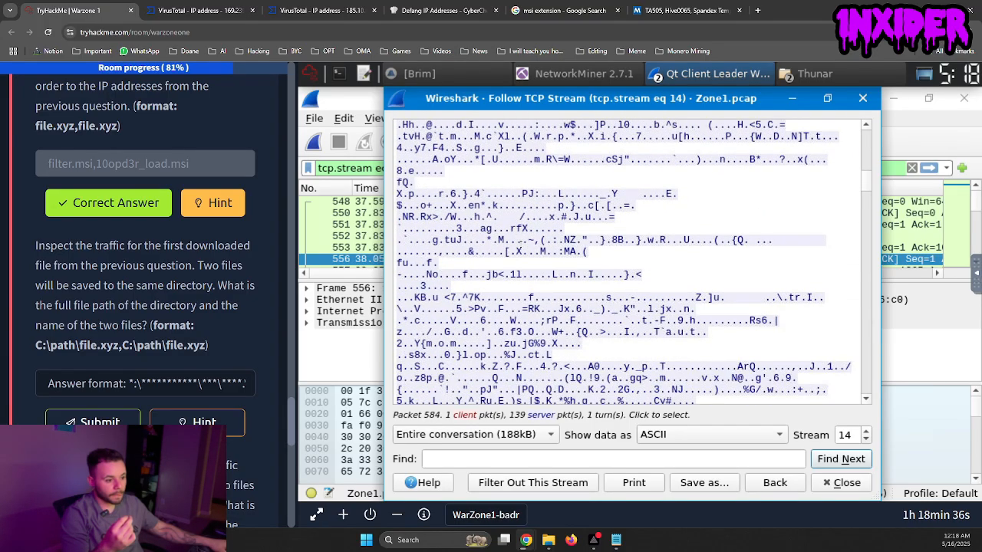
{"action": "scroll", "coordinate": [520, 244], "scroll_direction": "down", "scroll_amount": 1}
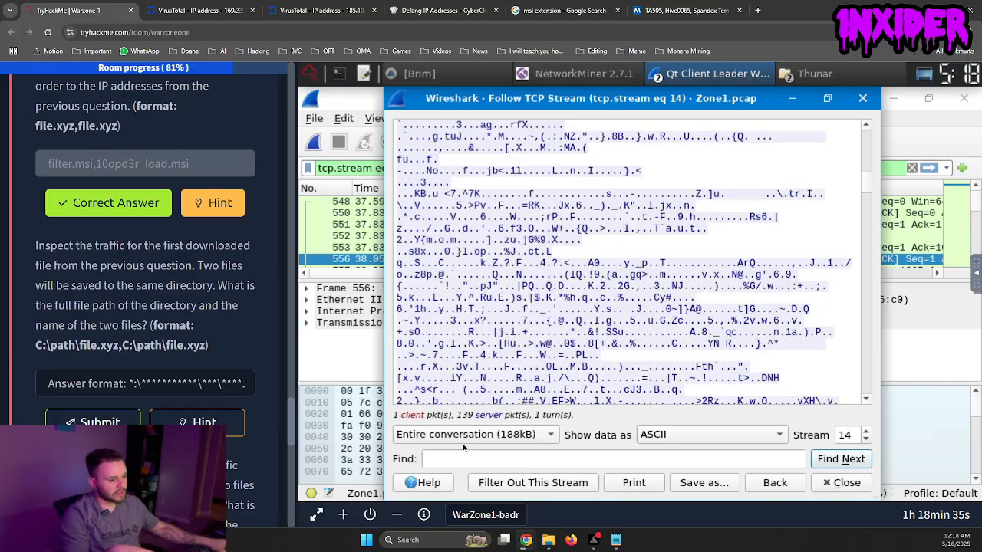
- Search stream 14 for 'exe' and jump to the first matches
{"action": "left_click", "coordinate": [536, 459]}
{"action": "type", "text": "exe"}
{"action": "key", "text": "Return"}
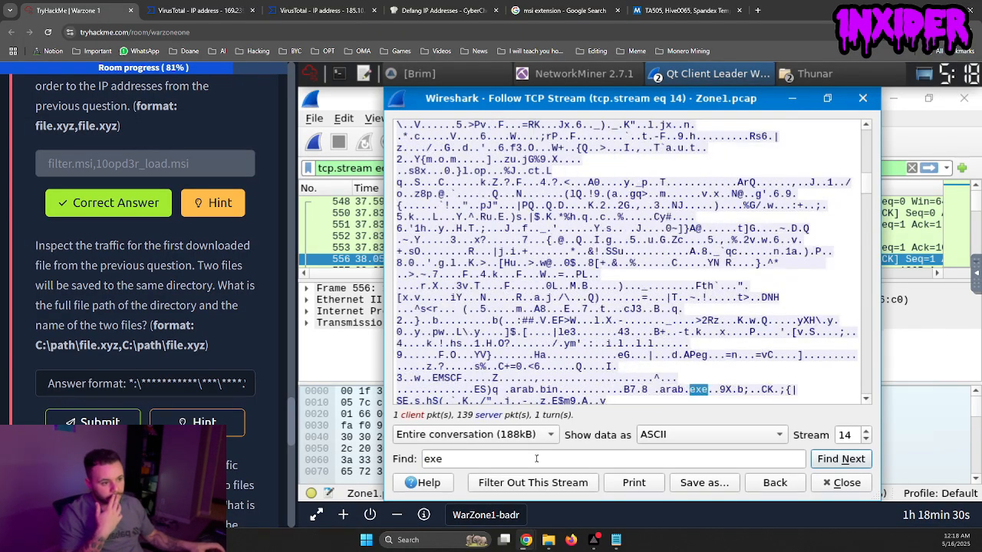
{"action": "key", "text": "Return"}
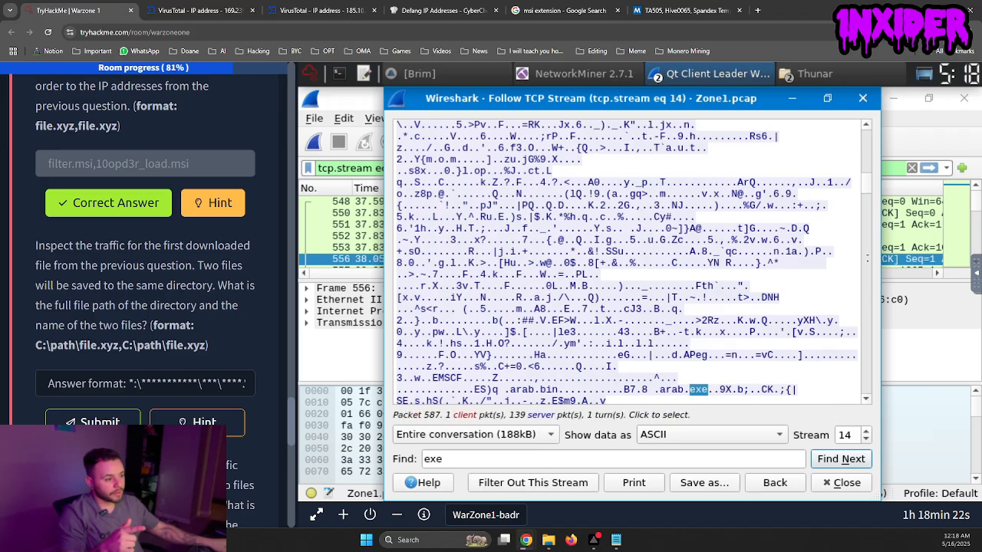
{"action": "left_click_drag", "start_coordinate": [864, 200], "coordinate": [859, 173]}
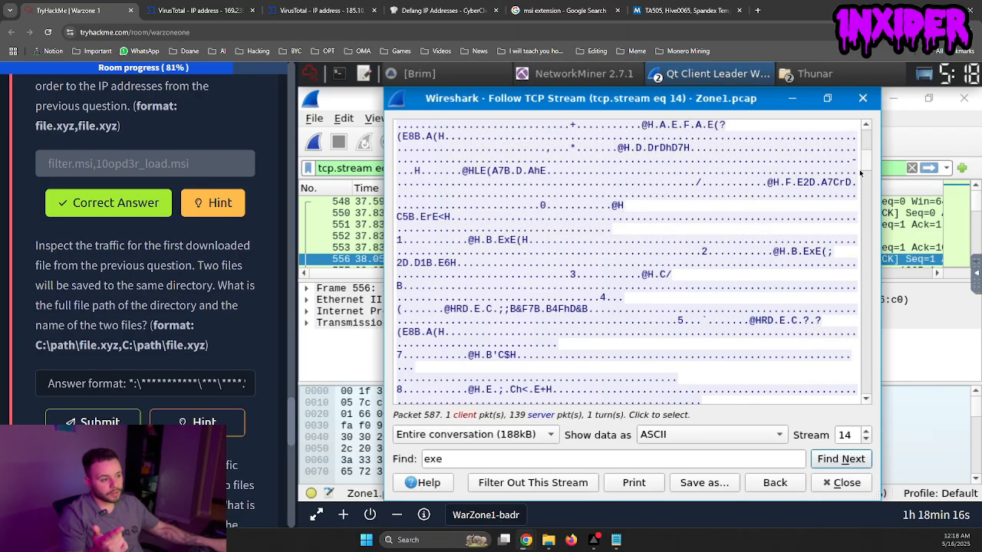
{"action": "left_click_drag", "start_coordinate": [860, 173], "coordinate": [840, 400]}
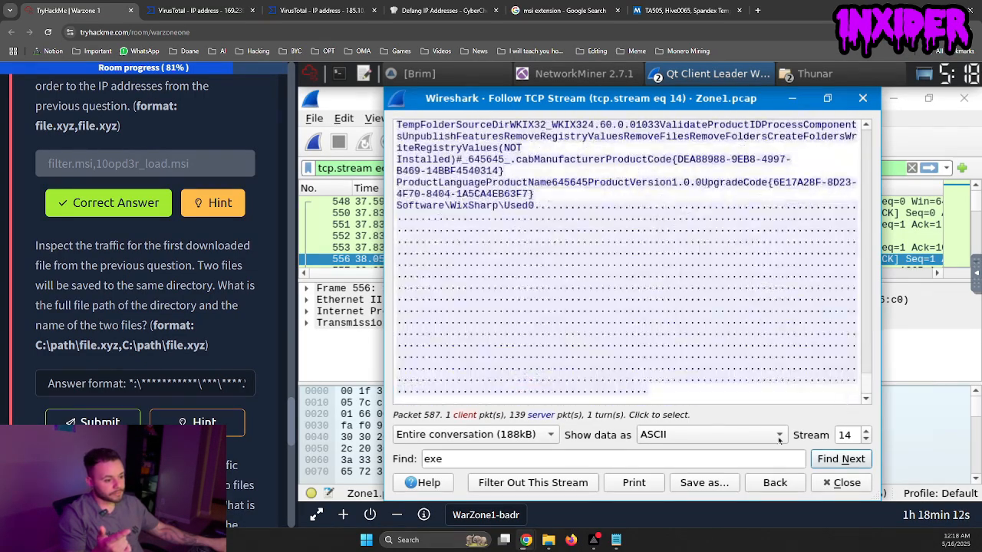
- Step through further 'exe' matches until the arab.bin and arab.exe names appear
{"action": "left_click", "coordinate": [676, 465]}
{"action": "key", "text": "Return"}
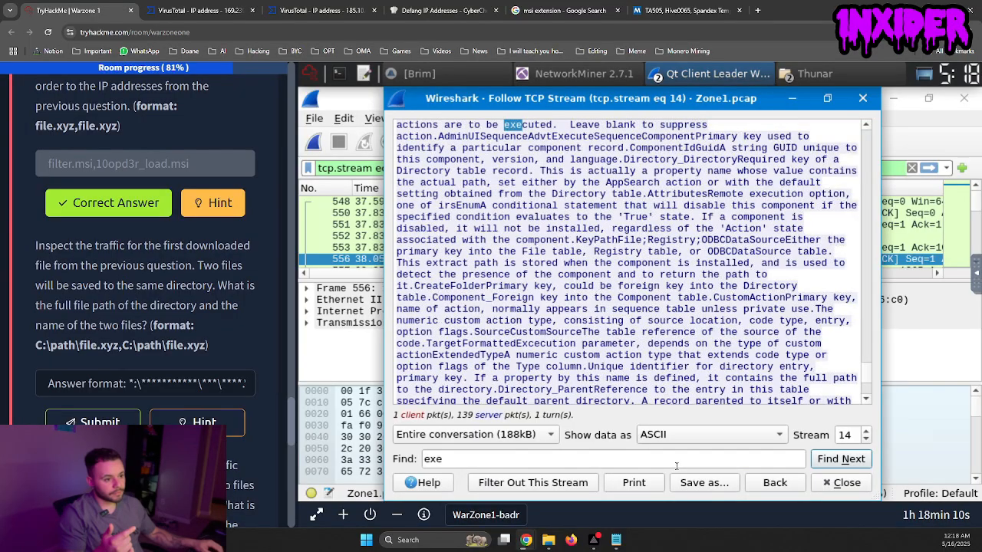
{"action": "key", "text": "Return"}
{"action": "key", "text": "Return"}
{"action": "key", "text": "Return"}
{"action": "key", "text": "Return"}
{"action": "key", "text": "Return"}
{"action": "key", "text": "Return"}
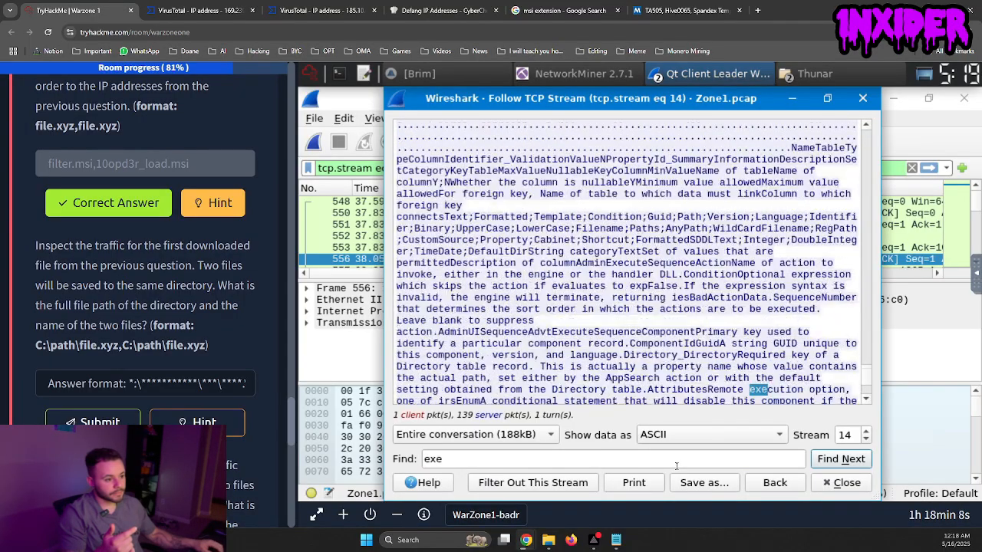
{"action": "key", "text": "Return"}
{"action": "key", "text": "Return"}
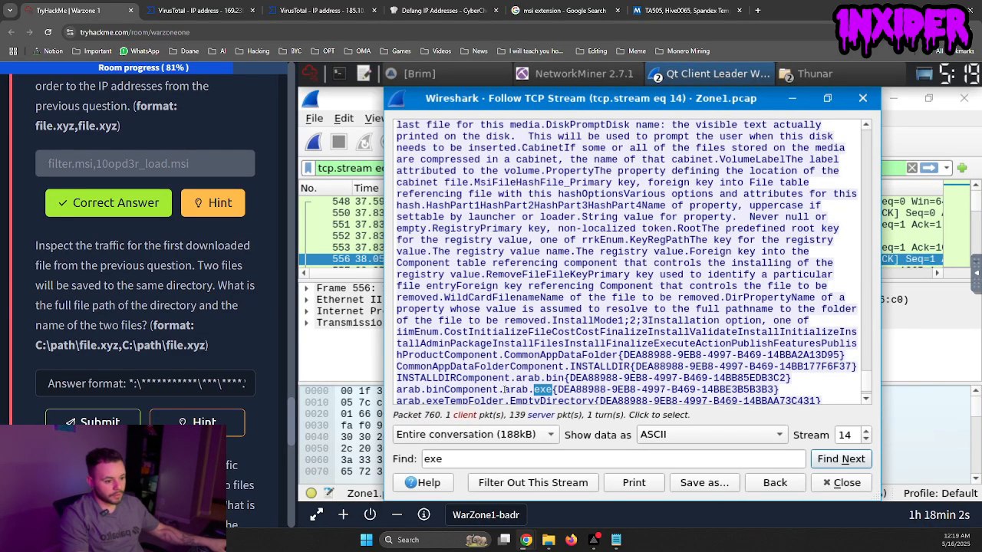
{"action": "key", "text": "Return"}
{"action": "key", "text": "Return"}
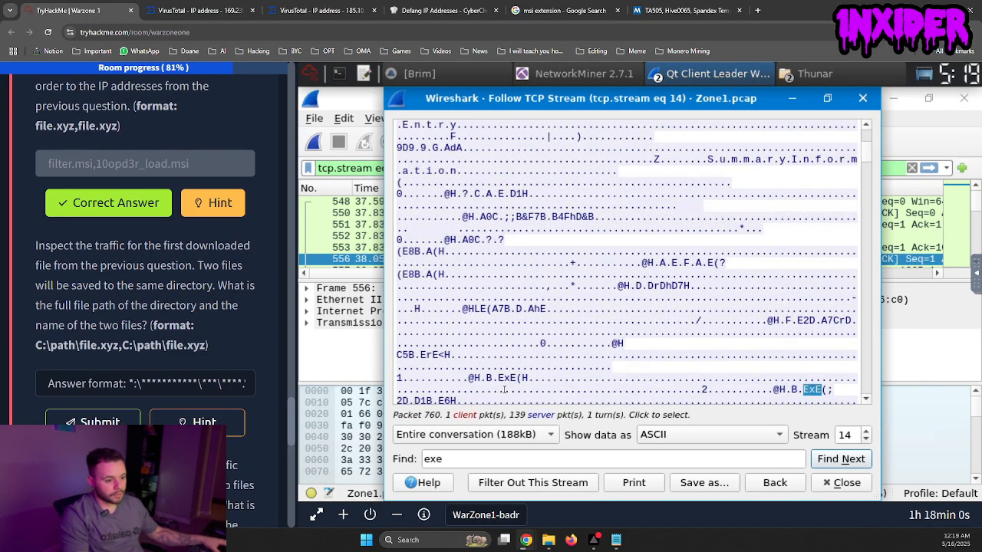
{"action": "key", "text": "Return"}
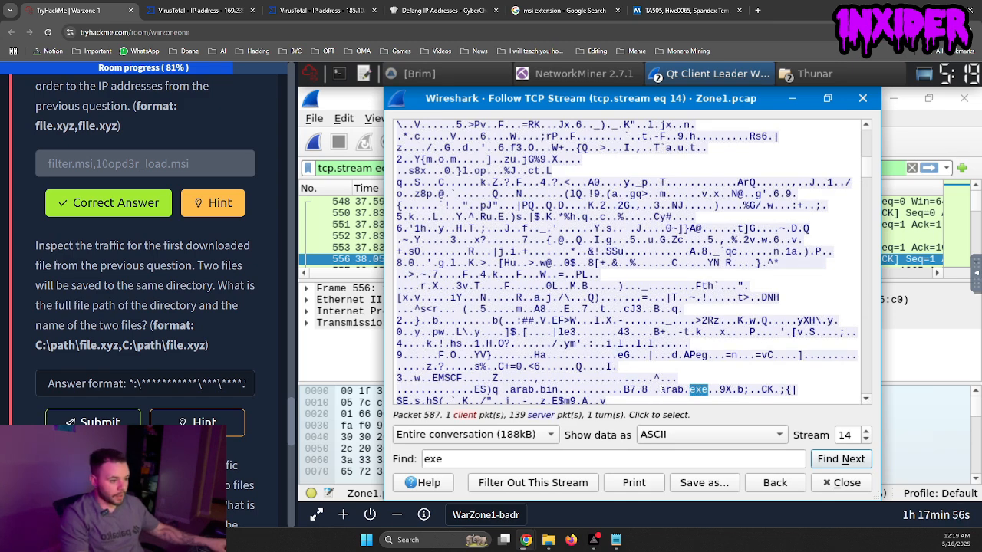
{"action": "left_click_drag", "start_coordinate": [660, 390], "coordinate": [704, 391]}
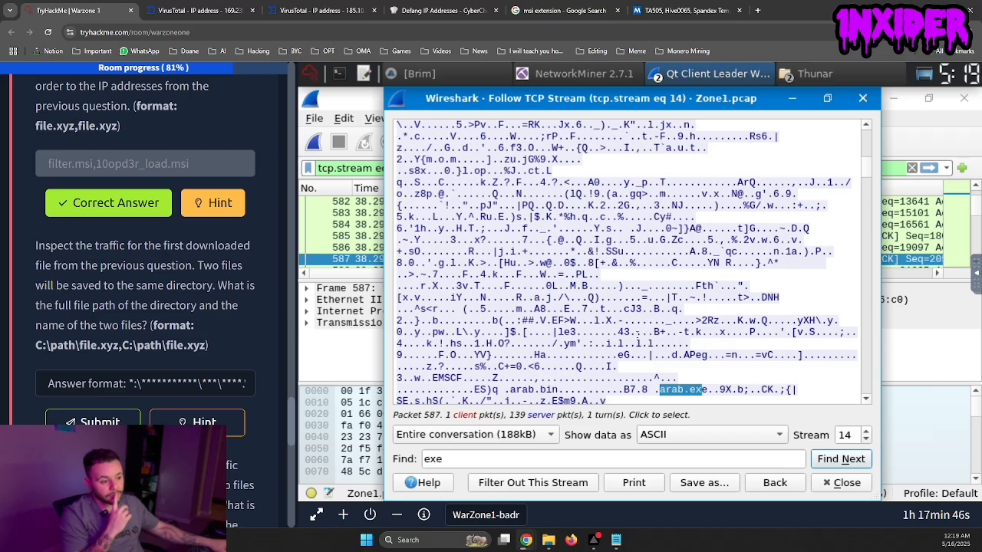
{"action": "scroll", "coordinate": [637, 334], "scroll_direction": "down", "scroll_amount": 1}
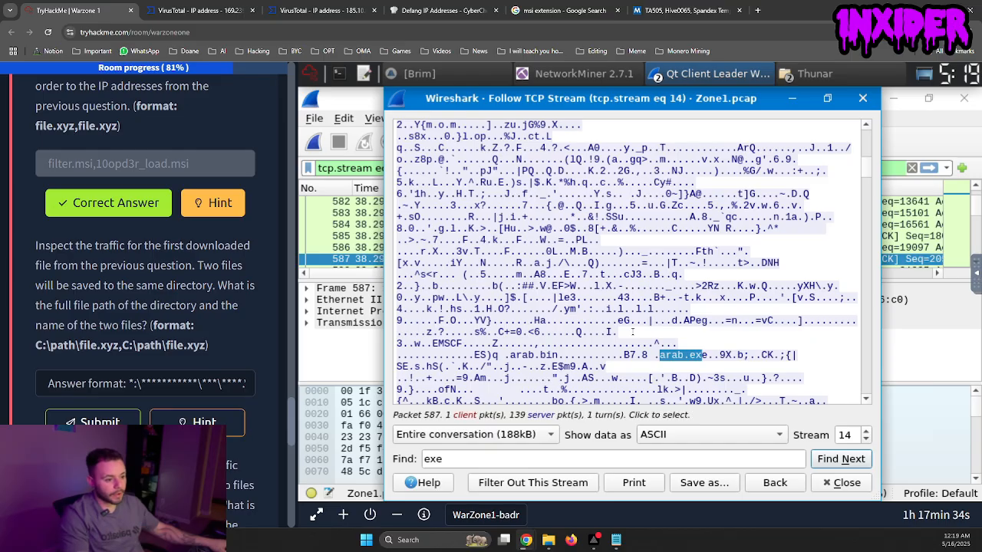
{"action": "scroll", "coordinate": [632, 331], "scroll_direction": "down", "scroll_amount": 1}
{"action": "scroll", "coordinate": [632, 331], "scroll_direction": "down", "scroll_amount": 1}
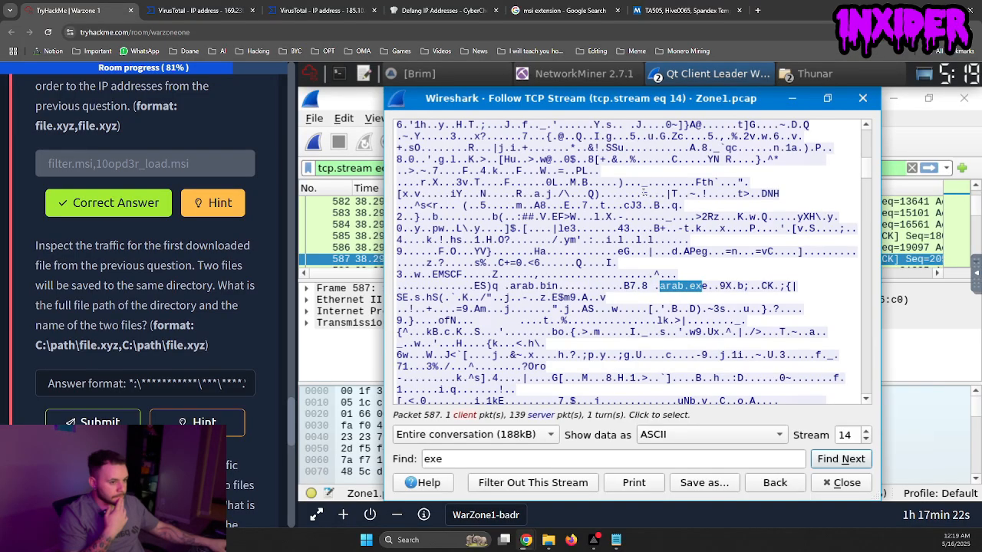
- In Brim, replace the existing query with 'file' and run it
{"action": "left_click", "coordinate": [415, 73]}
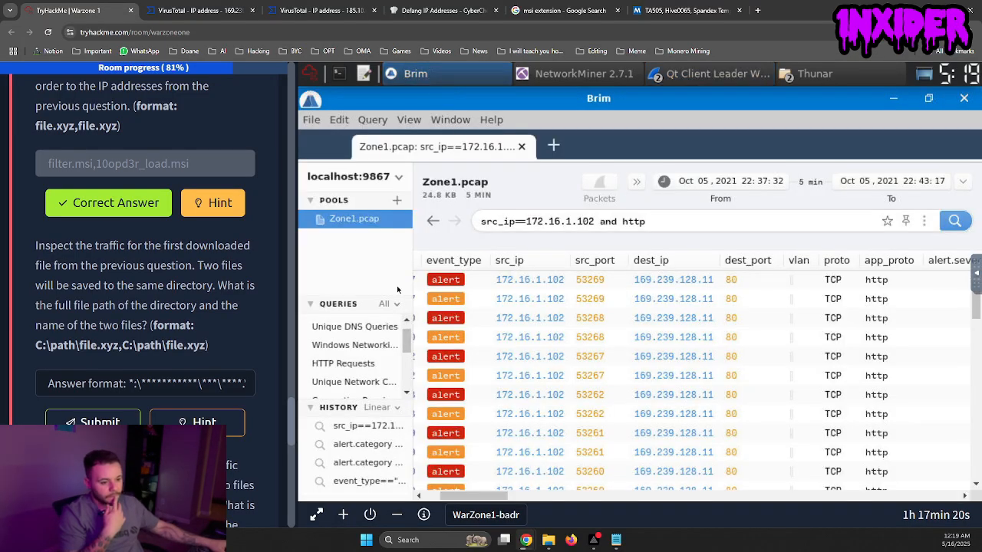
{"action": "scroll", "coordinate": [372, 345], "scroll_direction": "up", "scroll_amount": 1}
{"action": "scroll", "coordinate": [372, 344], "scroll_direction": "down", "scroll_amount": 5}
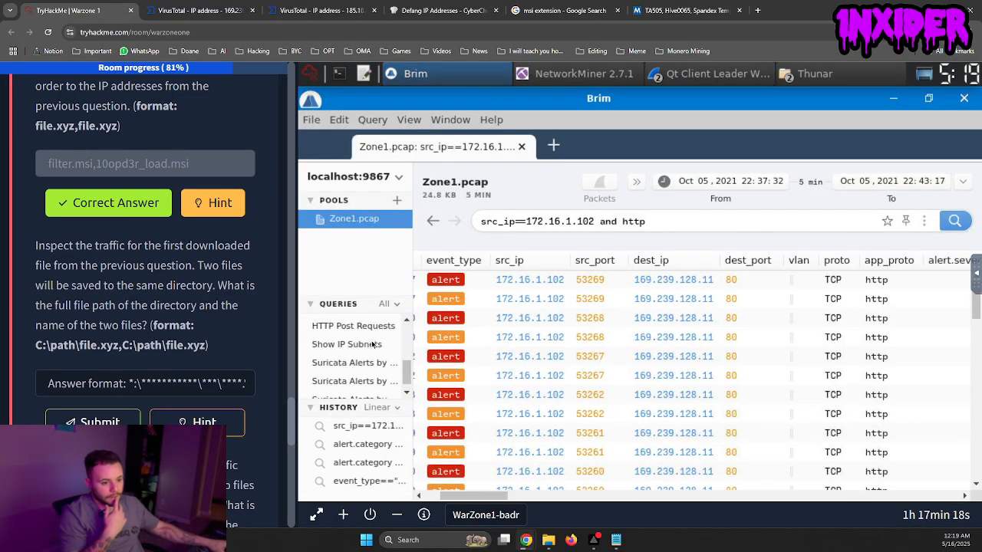
{"action": "triple_click", "coordinate": [555, 221]}
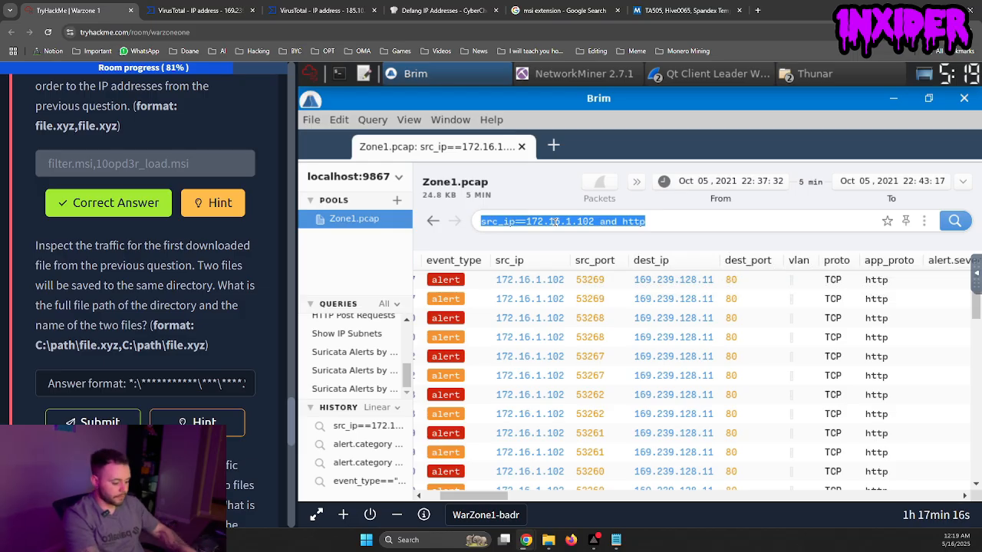
{"action": "type", "text": "file"}
{"action": "key", "text": "Return"}
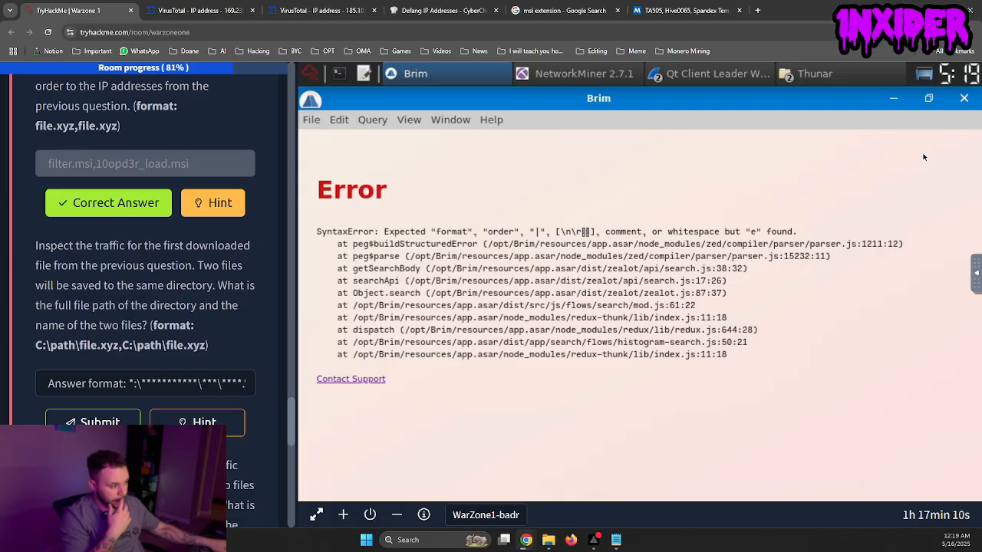
- Close Brim after the query error and relaunch it from the Tools folder
{"action": "left_click", "coordinate": [961, 102]}
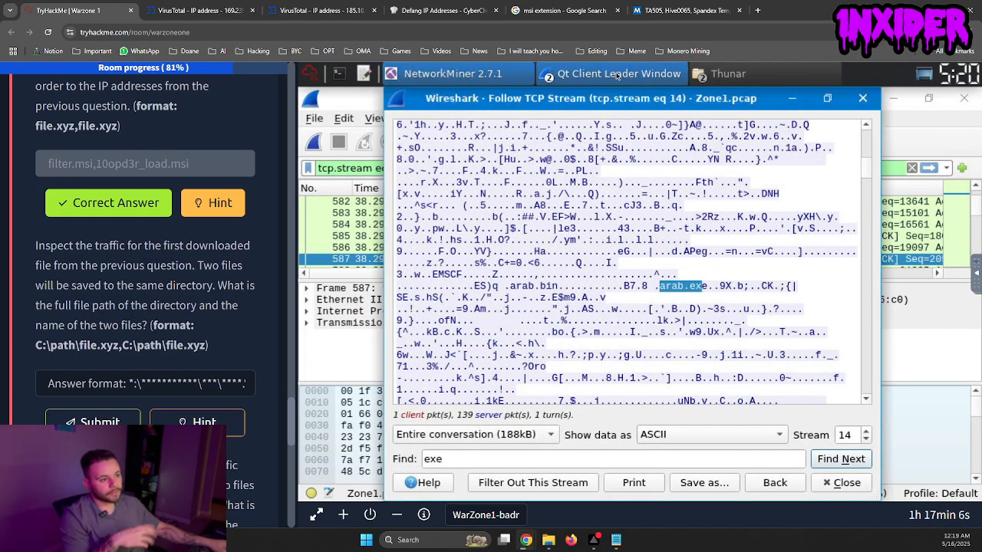
{"action": "left_click", "coordinate": [741, 78]}
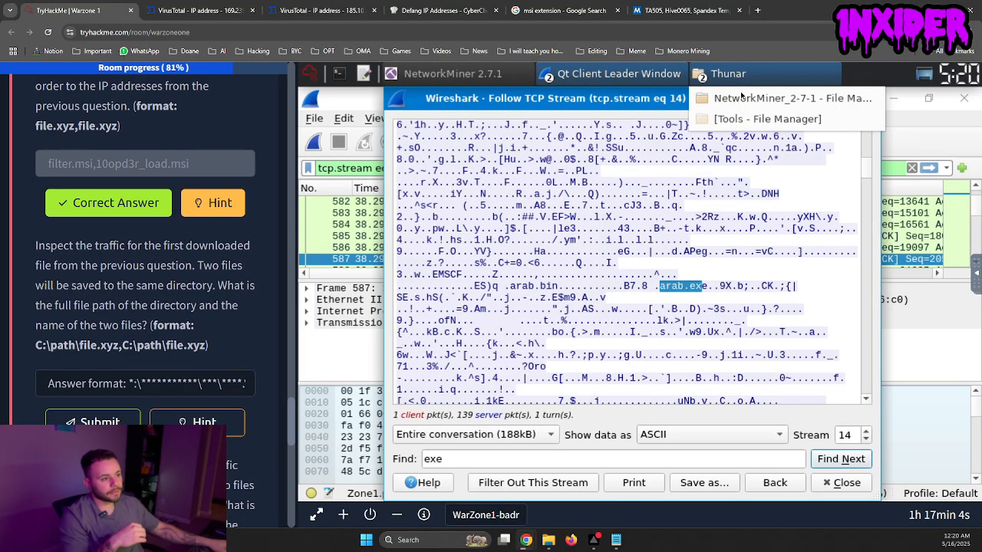
{"action": "left_click", "coordinate": [744, 120]}
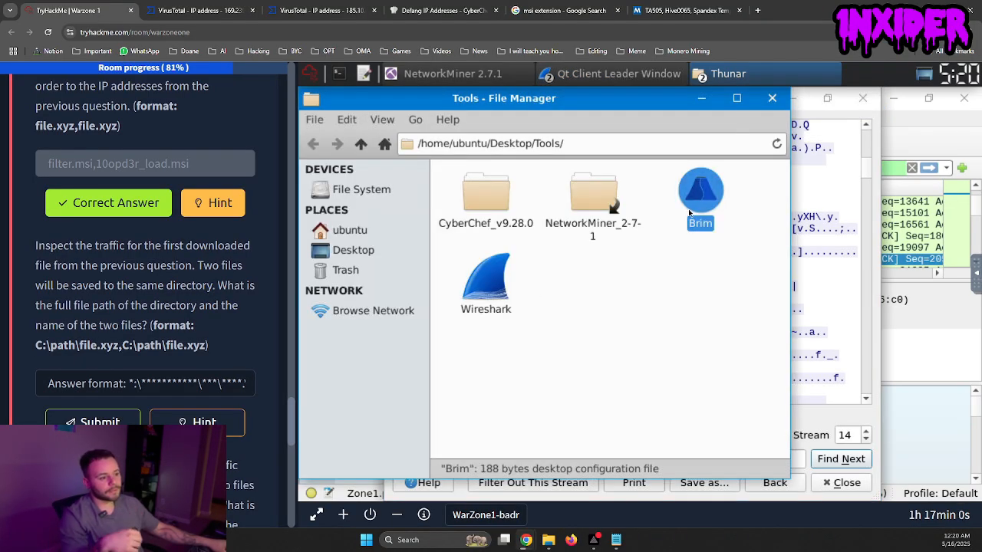
{"action": "double_click", "coordinate": [689, 212]}
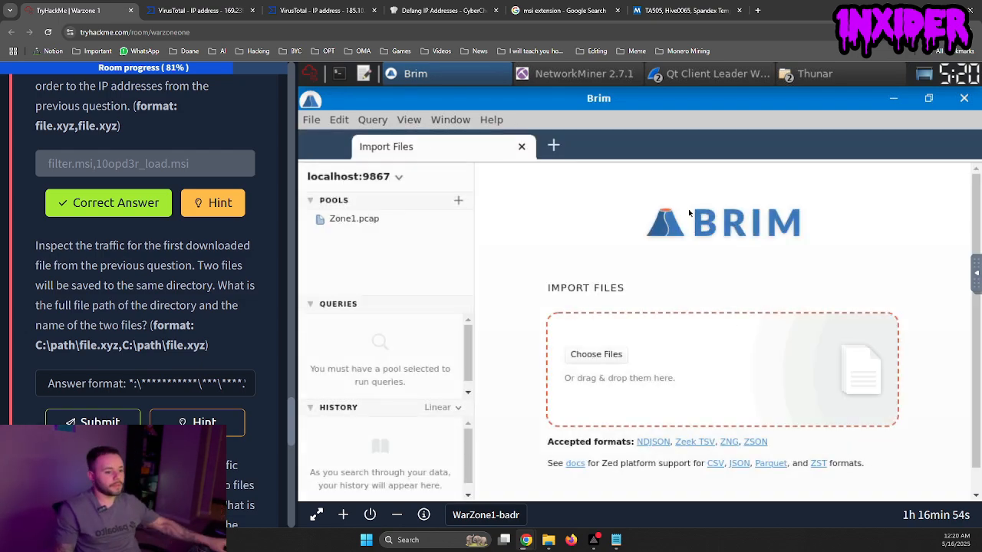
- Search the Zone1.pcap pool for filter.msi
{"action": "left_click", "coordinate": [342, 221]}
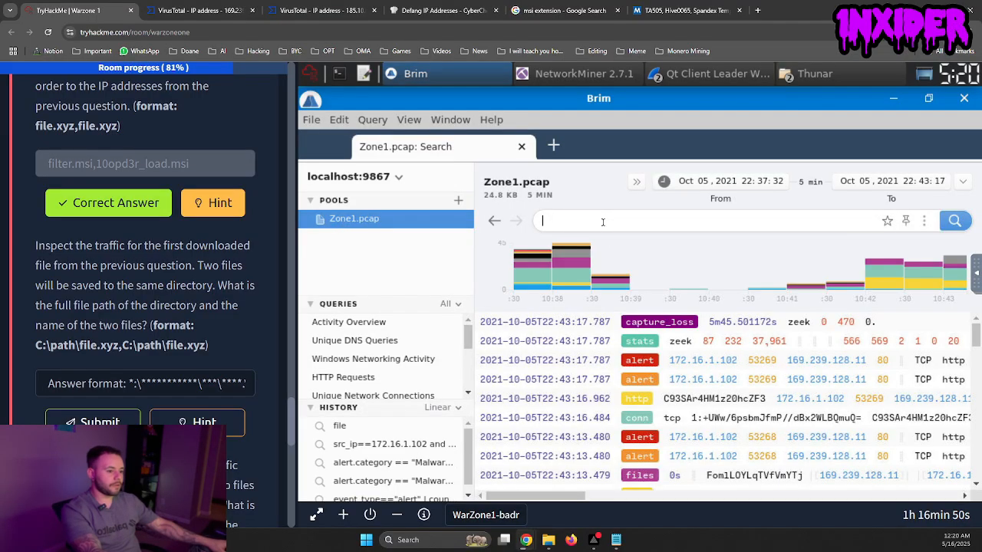
{"action": "type", "text": "filter"}
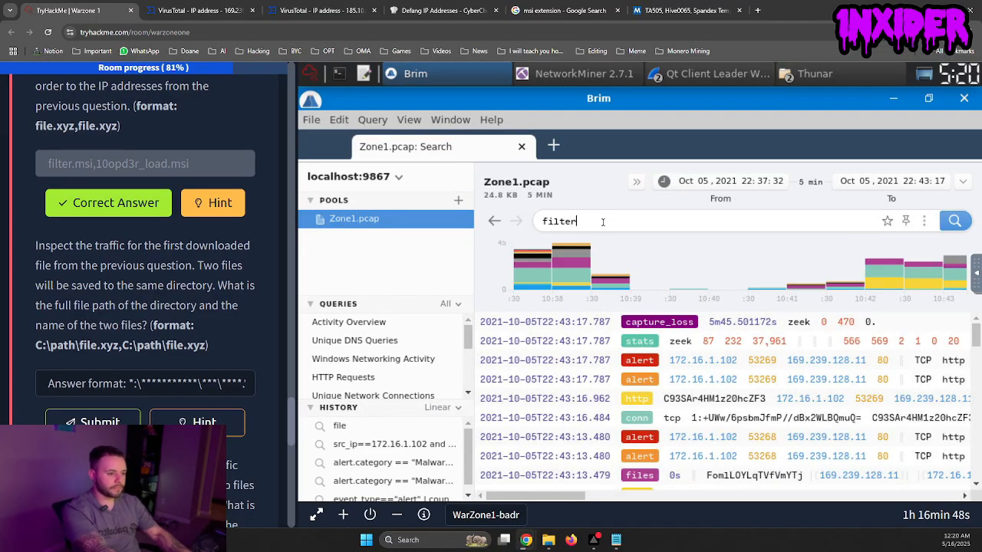
{"action": "type", "text": ".msi"}
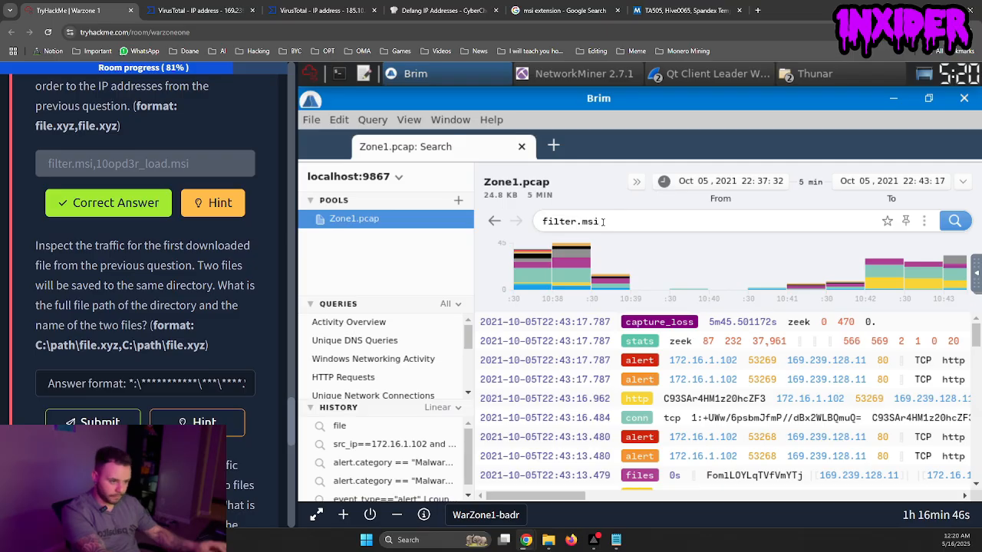
{"action": "key", "text": "Return"}
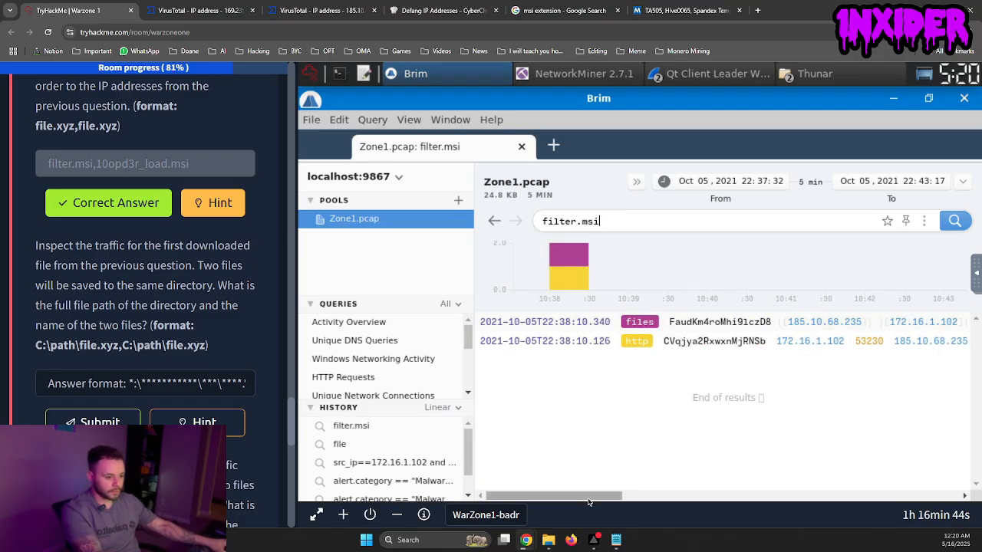
{"action": "left_click_drag", "start_coordinate": [602, 500], "coordinate": [504, 477]}
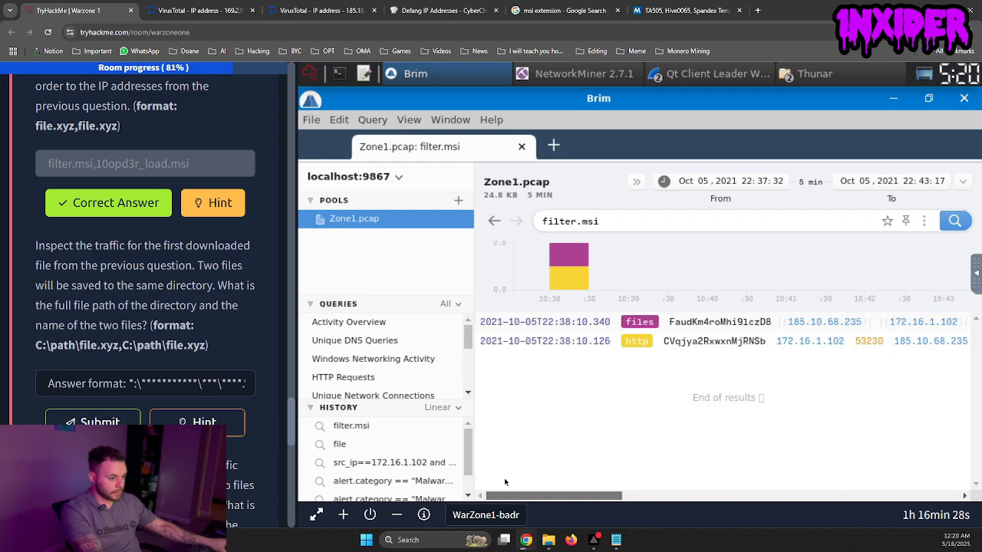
{"action": "left_click_drag", "start_coordinate": [621, 483], "coordinate": [507, 483]}
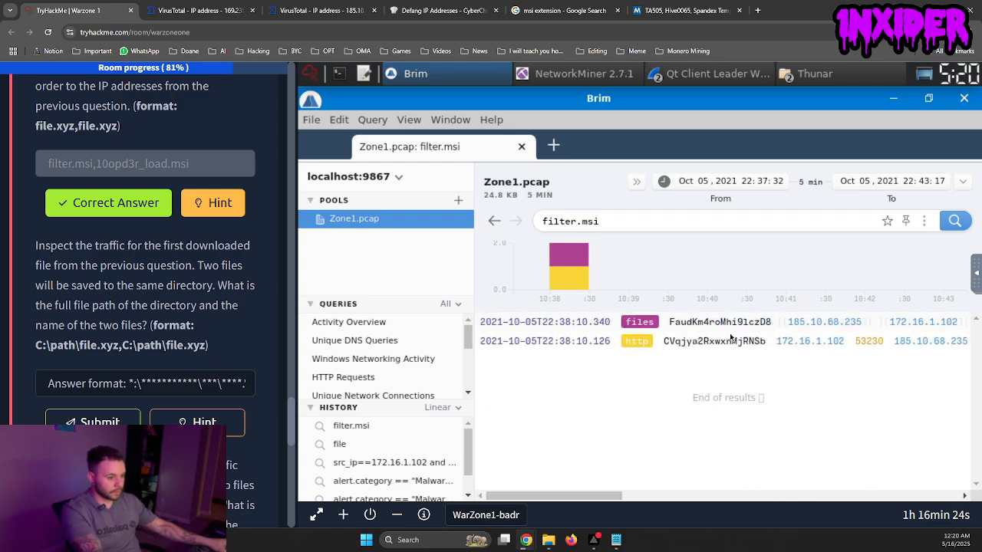
- Select the filter.msi files record and extract its packets from the » menu
{"action": "left_click", "coordinate": [675, 322]}
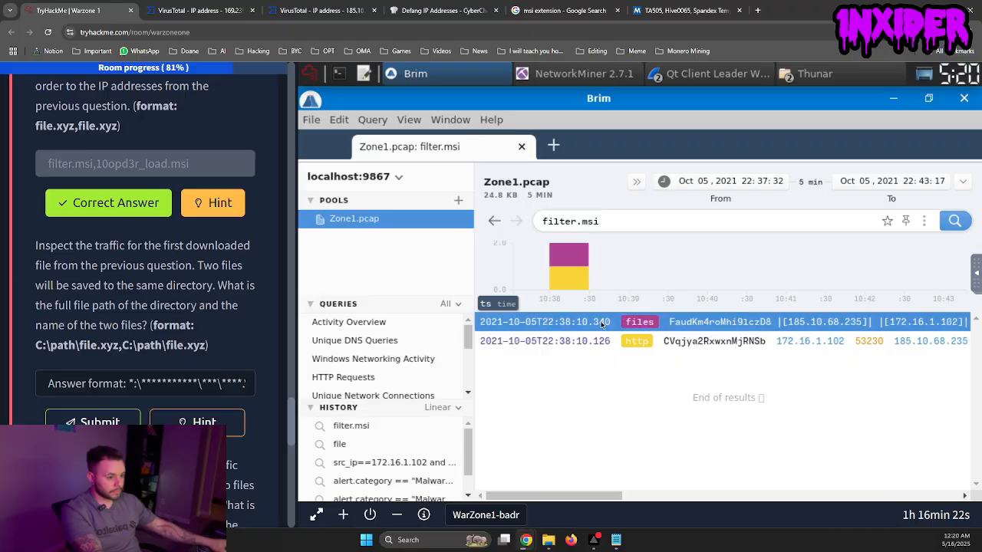
{"action": "right_click", "coordinate": [673, 322]}
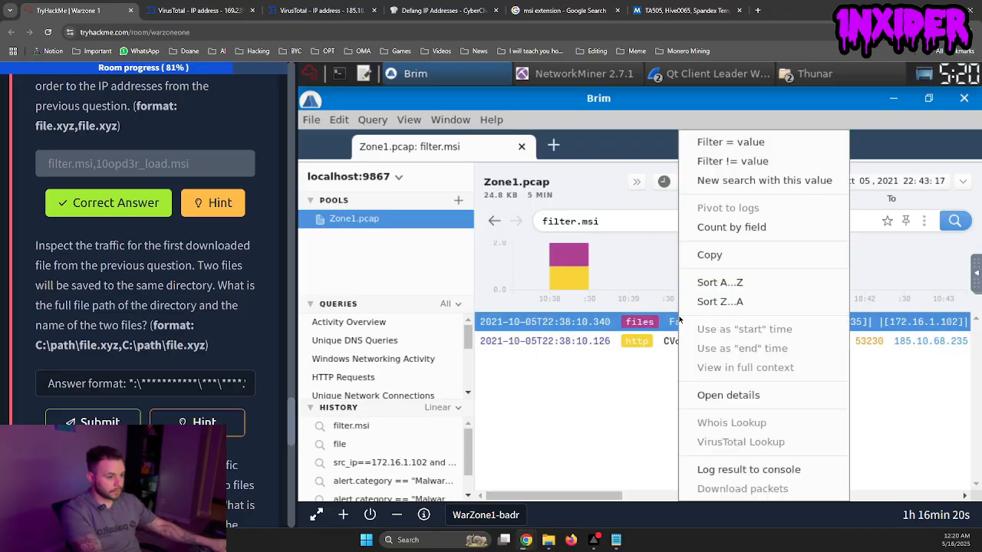
{"action": "left_click", "coordinate": [644, 441]}
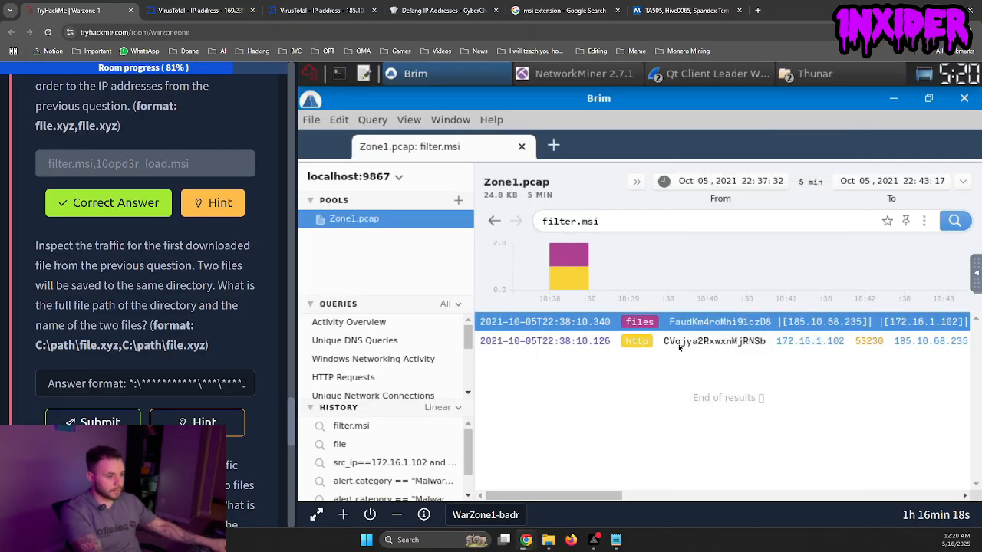
{"action": "left_click", "coordinate": [638, 182]}
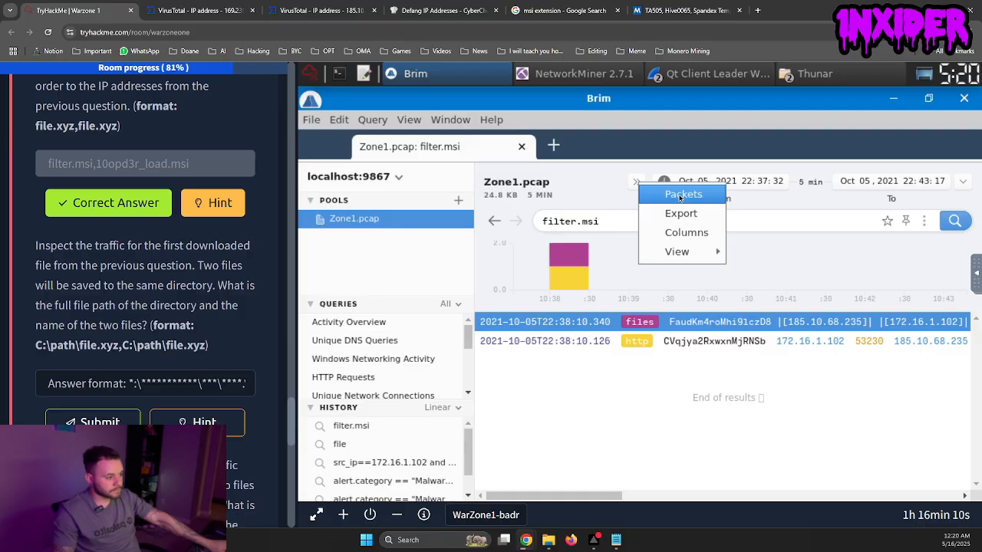
{"action": "left_click", "coordinate": [625, 198]}
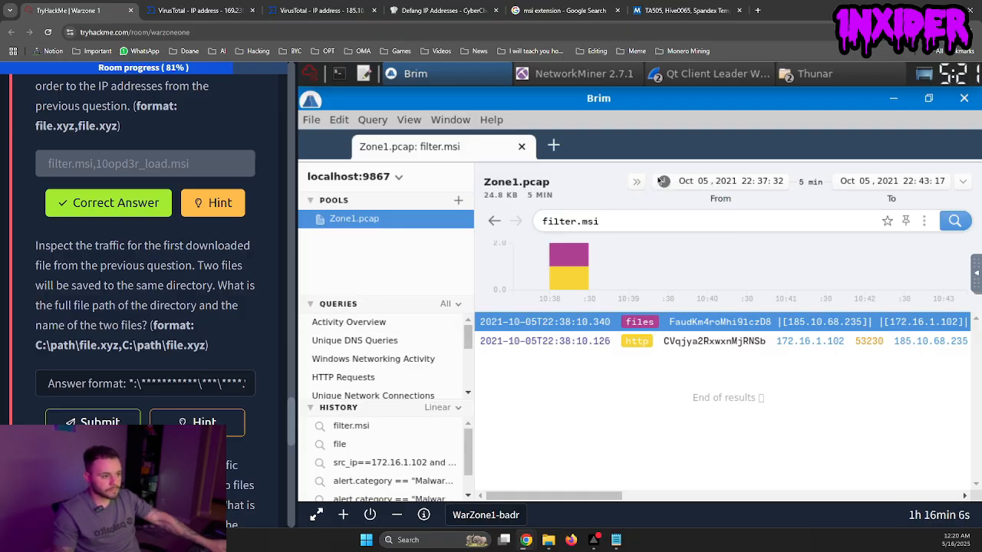
{"action": "left_click", "coordinate": [639, 182]}
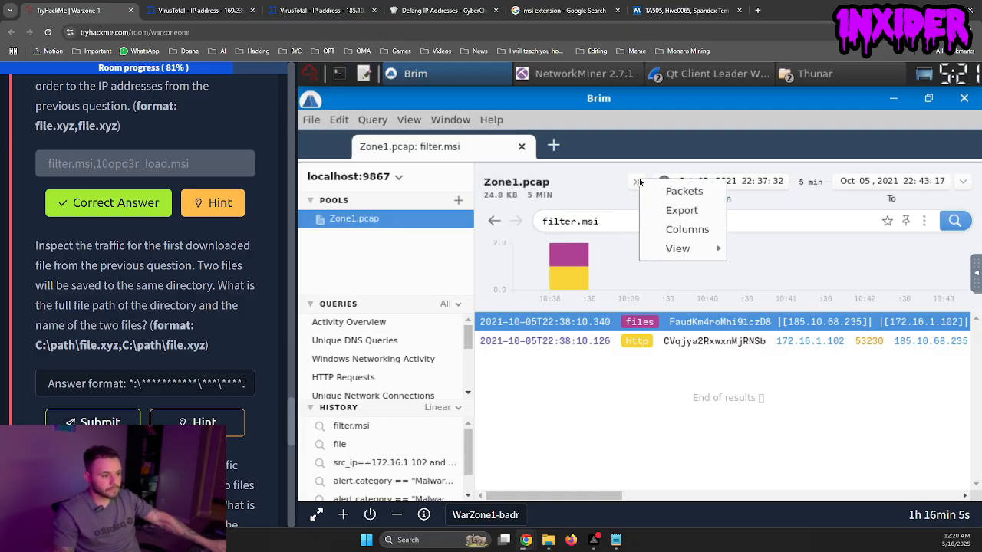
{"action": "left_click", "coordinate": [680, 196]}
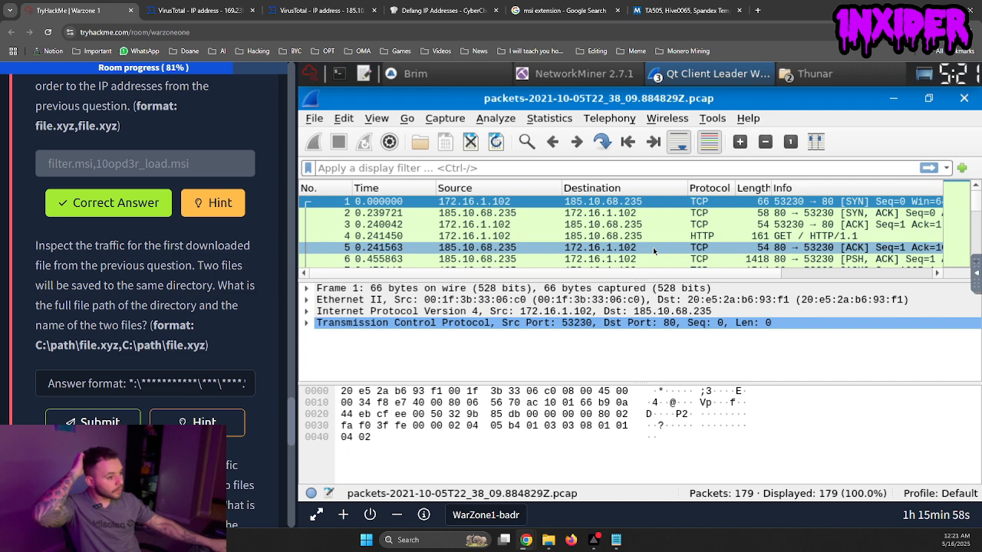
- Browse the extracted 179-packet capture and bring up packet 1's context menu
{"action": "right_click", "coordinate": [698, 204]}
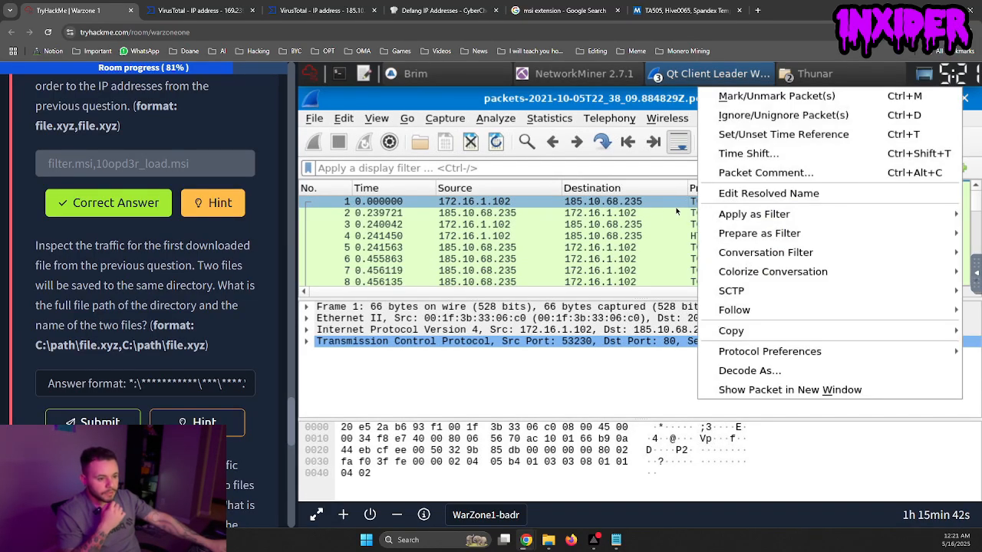
{"action": "left_click", "coordinate": [635, 176]}
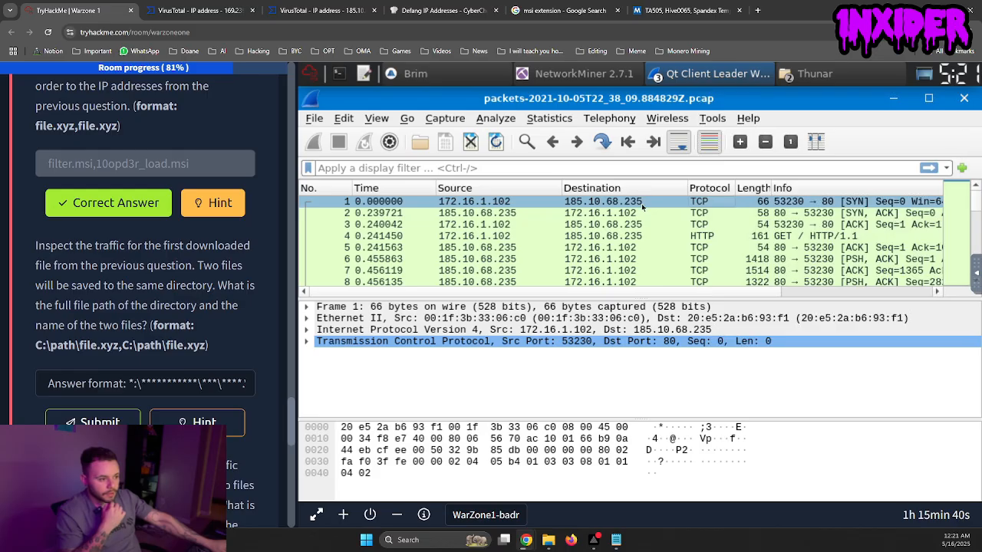
{"action": "left_click_drag", "start_coordinate": [703, 296], "coordinate": [460, 296]}
{"action": "scroll", "coordinate": [583, 257], "scroll_direction": "down", "scroll_amount": 3}
{"action": "scroll", "coordinate": [583, 257], "scroll_direction": "down", "scroll_amount": 5}
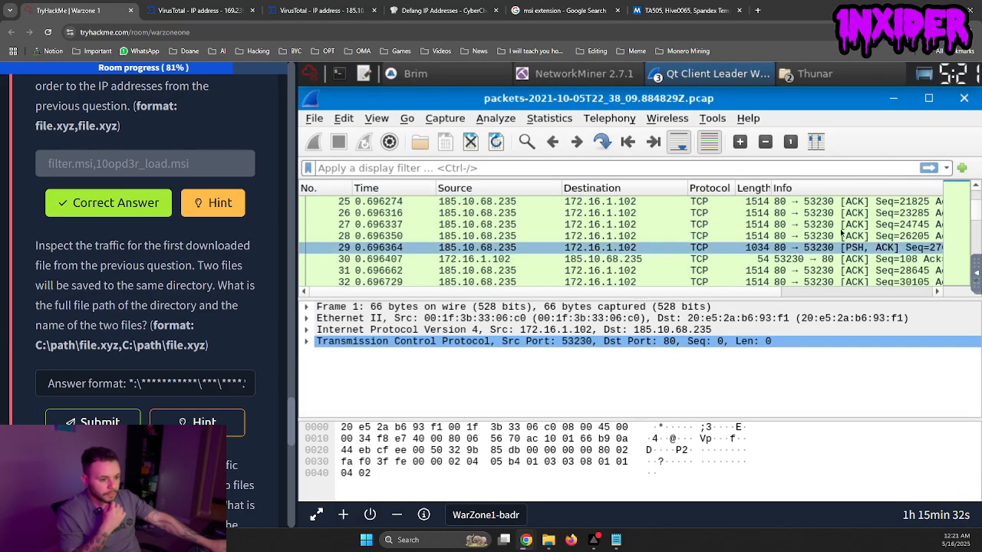
{"action": "mouse_move", "coordinate": [974, 213]}
{"action": "left_mouse_down"}
{"action": "mouse_move", "coordinate": [970, 300]}
{"action": "mouse_move", "coordinate": [973, 210]}
{"action": "left_mouse_up"}
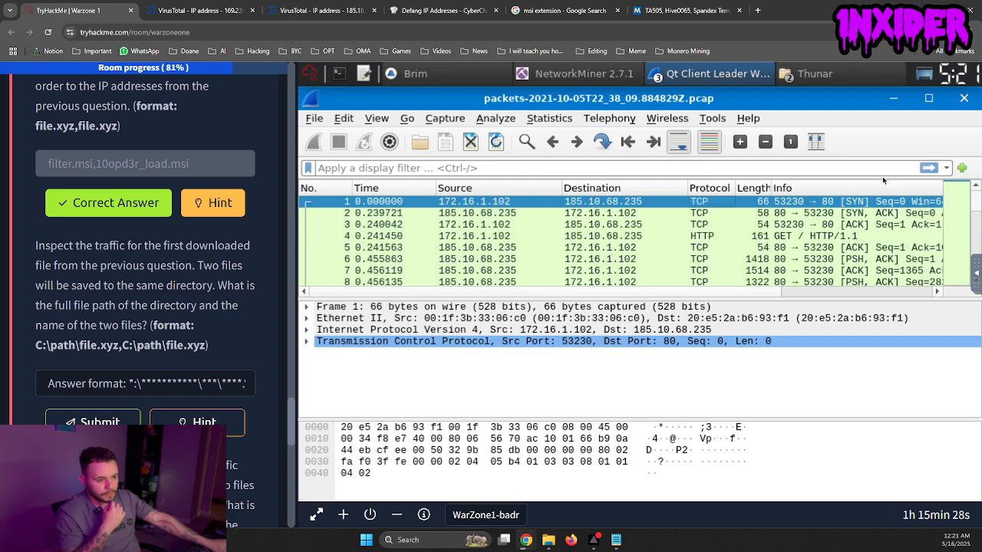
{"action": "right_click", "coordinate": [599, 202]}
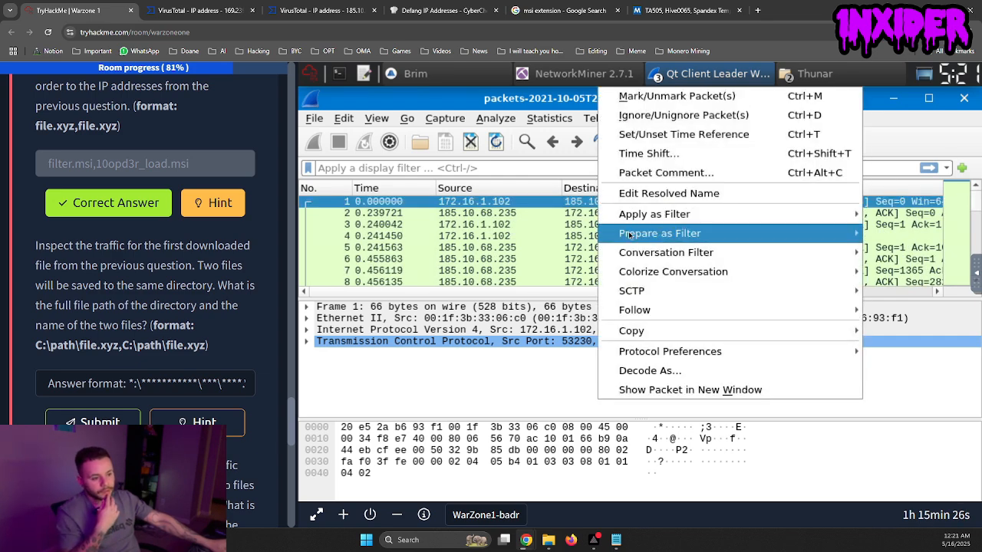
- Follow the TCP stream of packet 1 and scroll through the filter.msi transfer
{"action": "mouse_move", "coordinate": [638, 211]}
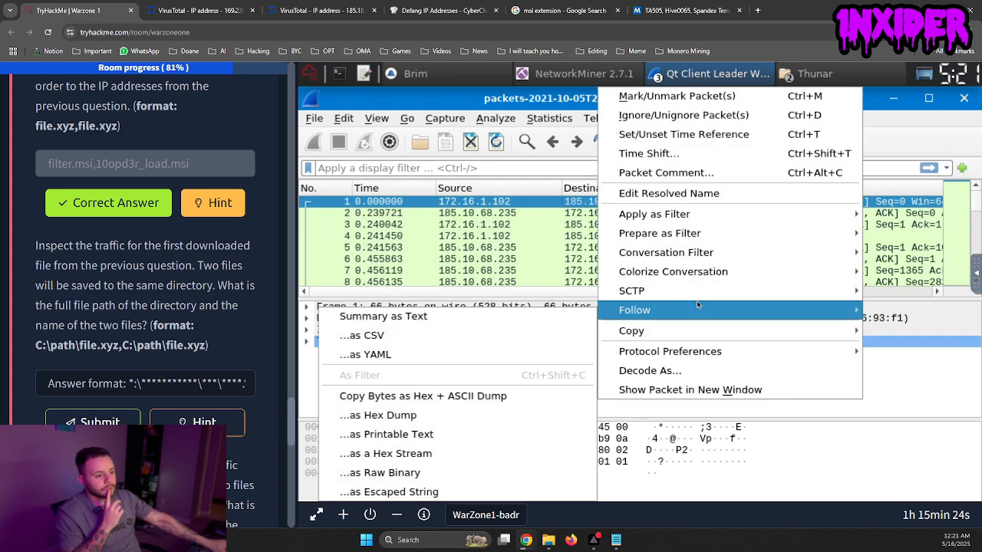
{"action": "mouse_move", "coordinate": [697, 313]}
{"action": "left_click", "coordinate": [460, 310]}
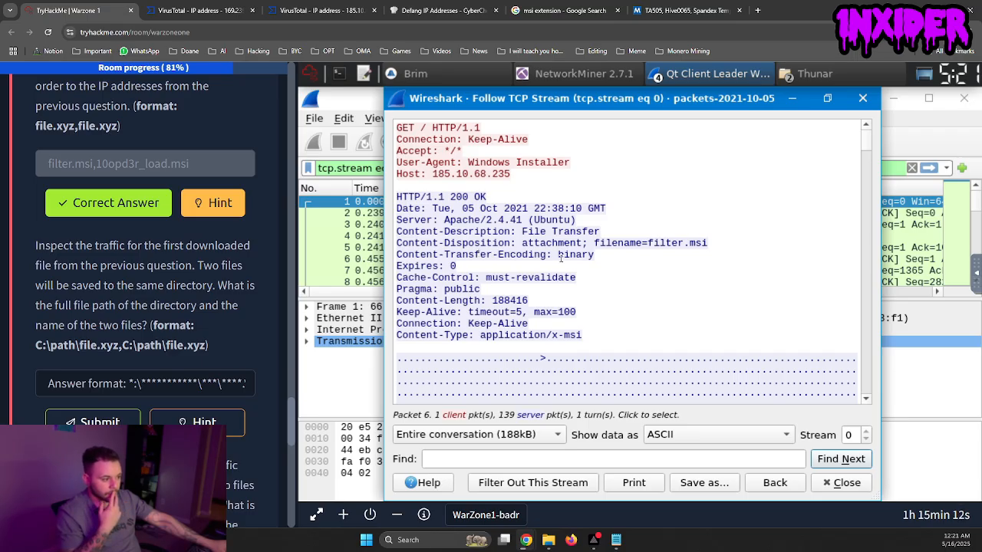
{"action": "scroll", "coordinate": [562, 265], "scroll_direction": "down", "scroll_amount": 8}
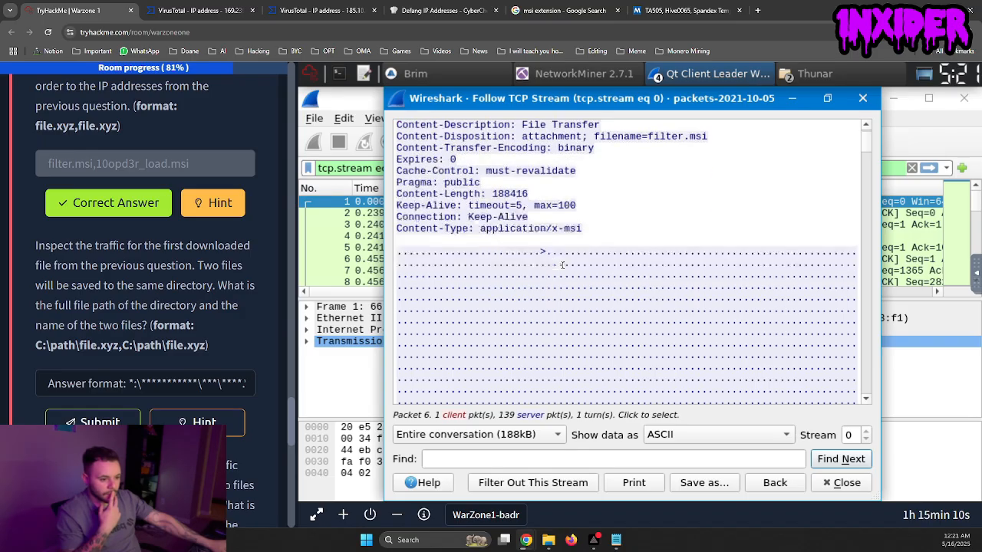
{"action": "scroll", "coordinate": [563, 274], "scroll_direction": "down", "scroll_amount": 10}
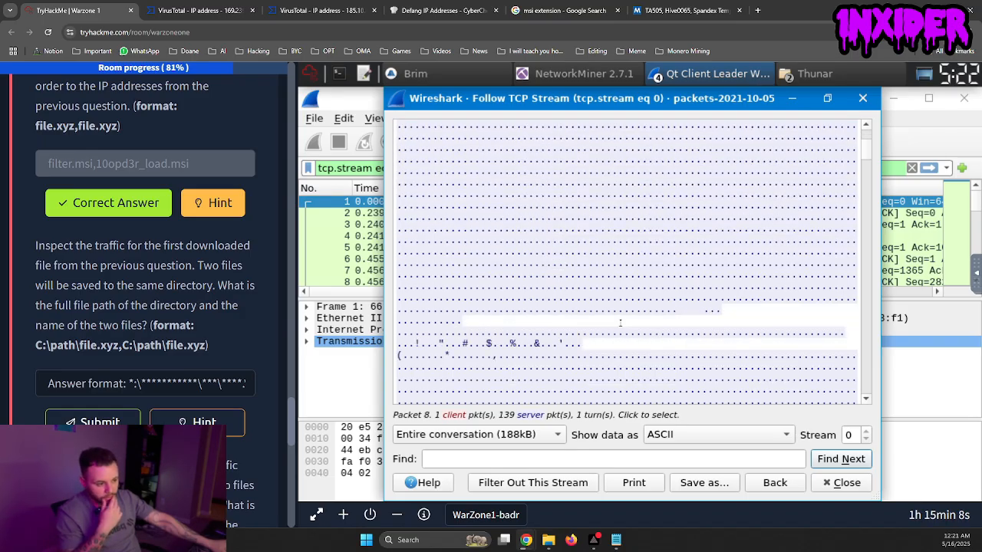
- Search the stream for arab.bin and select the path C:\ProgramData\001\arab.bin
{"action": "left_click", "coordinate": [552, 463]}
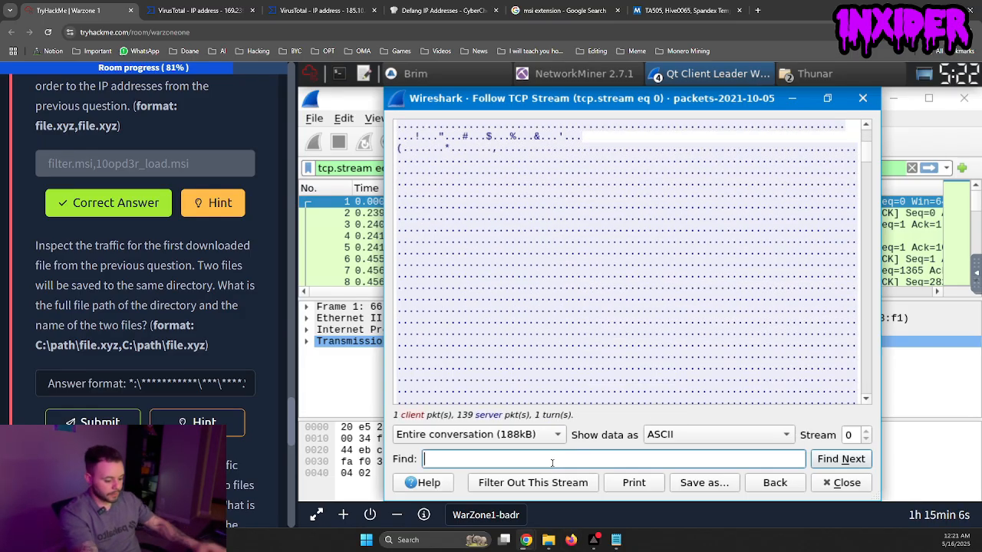
{"action": "type", "text": "arab.bin"}
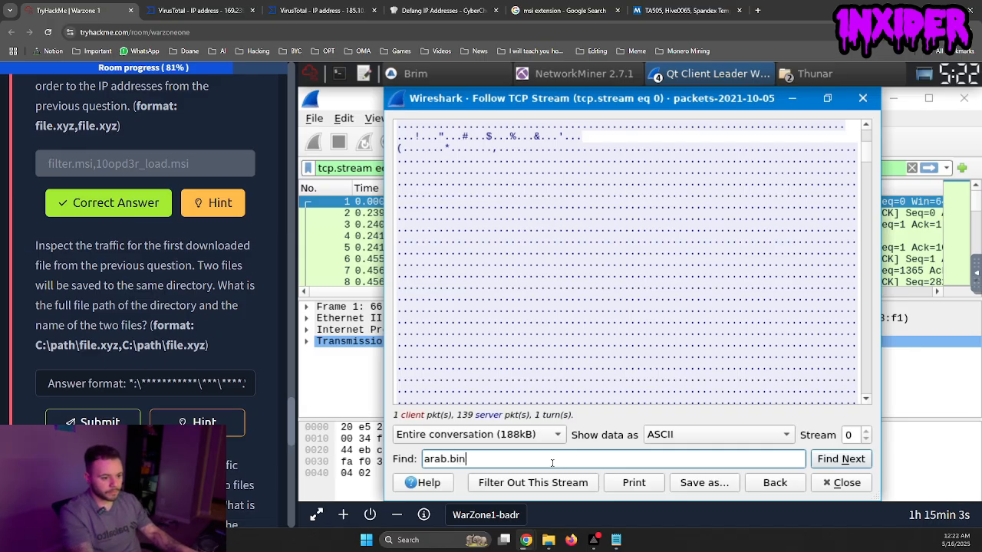
{"action": "key", "text": "Return"}
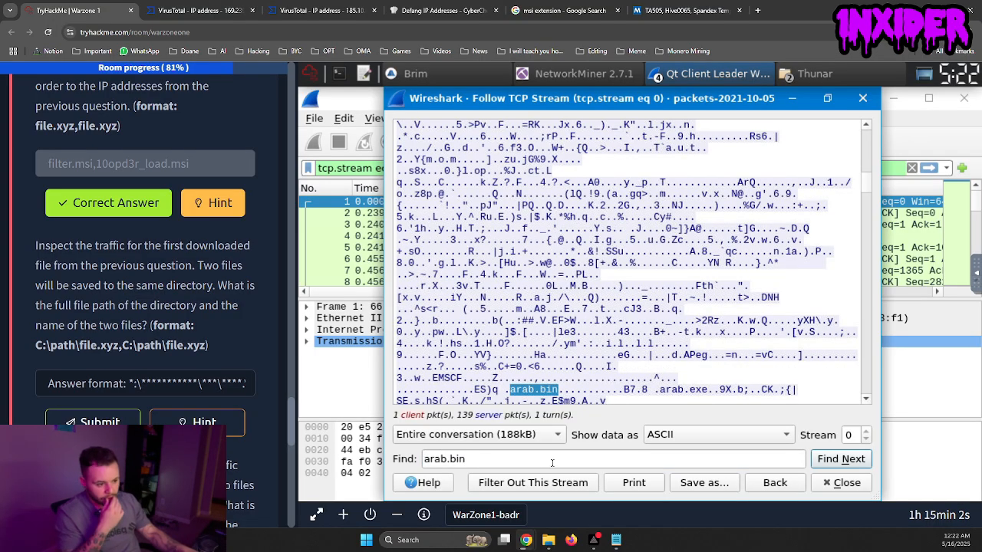
{"action": "key", "text": "Return"}
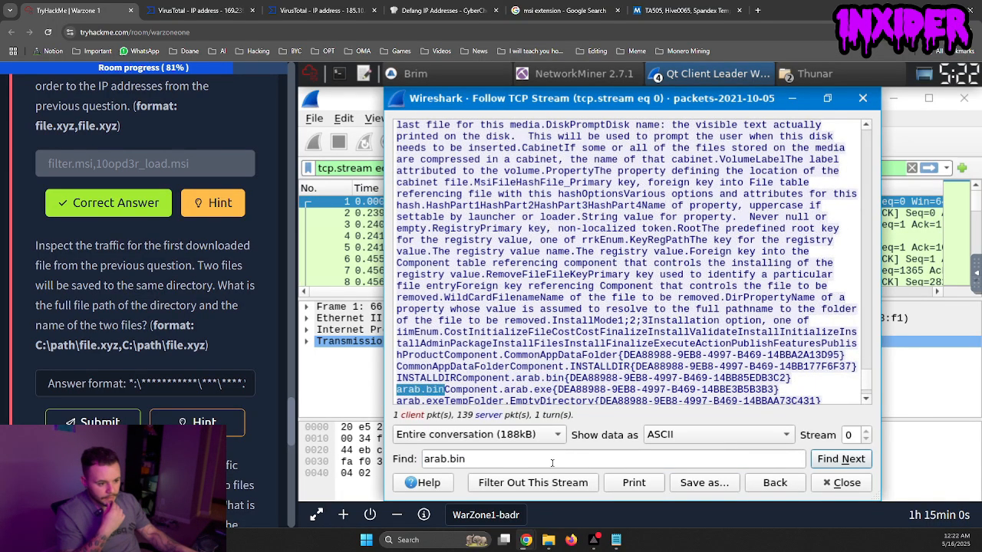
{"action": "key", "text": "Return"}
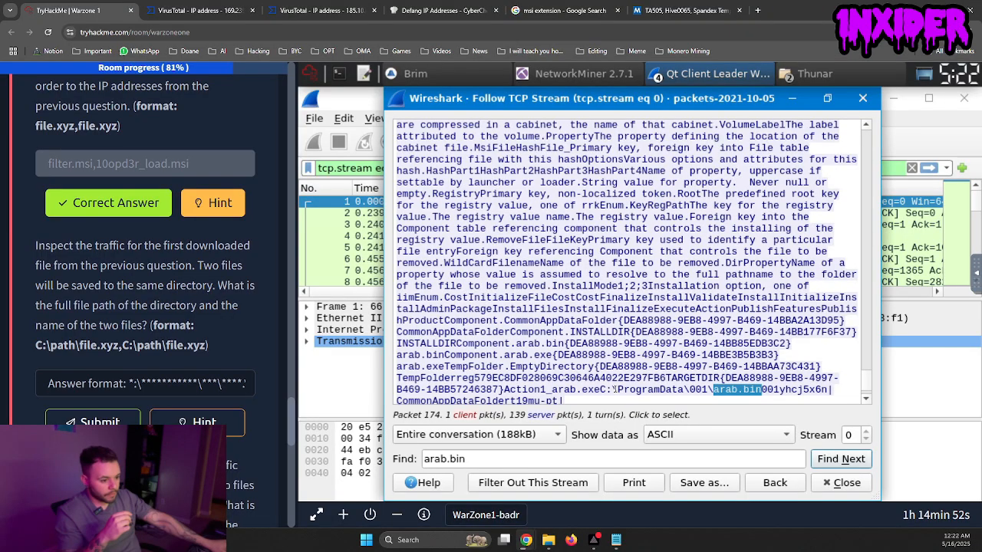
{"action": "left_click_drag", "start_coordinate": [601, 390], "coordinate": [757, 391]}
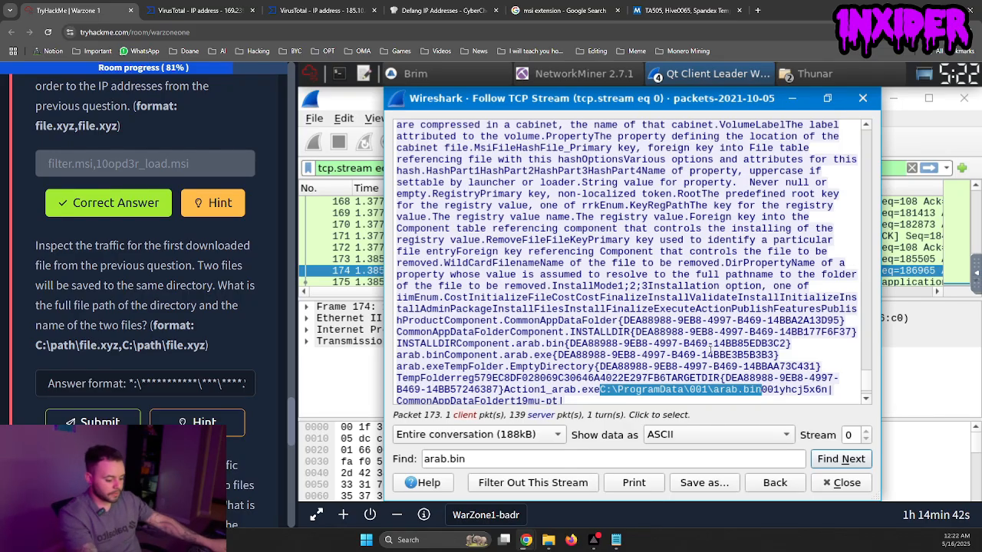
{"action": "scroll", "coordinate": [676, 310], "scroll_direction": "down", "scroll_amount": 2}
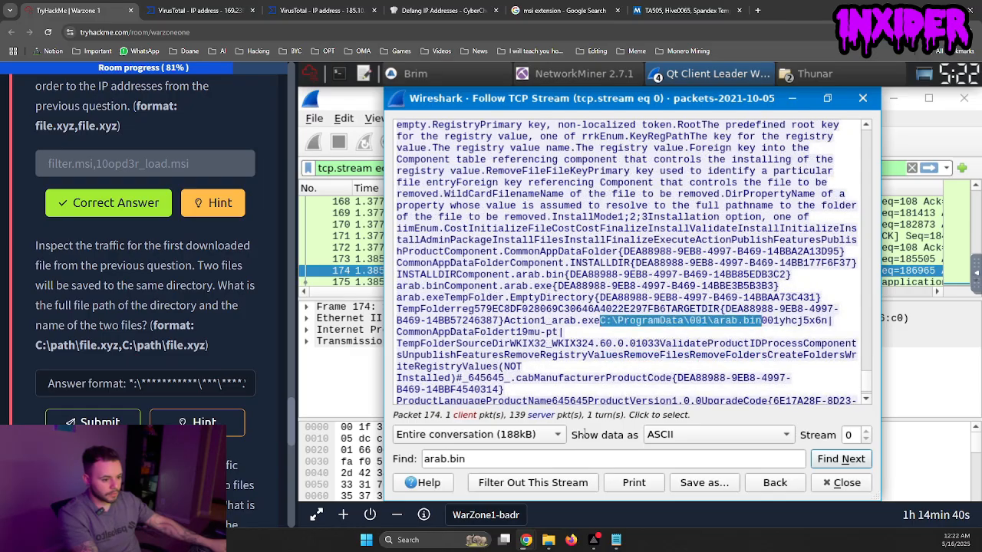
- Change the stream search to arab.exe and step through its matches
{"action": "left_click", "coordinate": [554, 461]}
{"action": "key", "text": "BackSpace"}
{"action": "key", "text": "BackSpace"}
{"action": "key", "text": "BackSpace"}
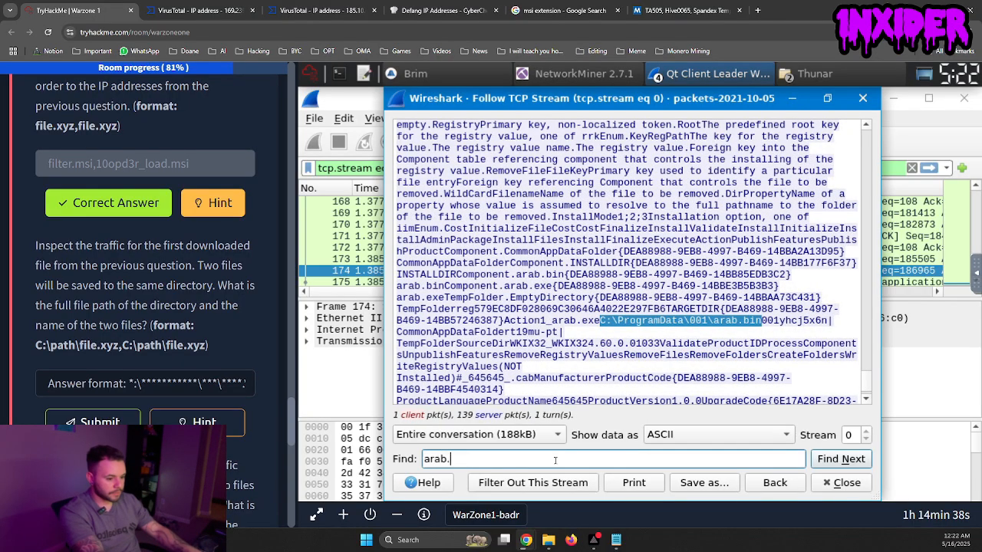
{"action": "type", "text": "exe"}
{"action": "key", "text": "Return"}
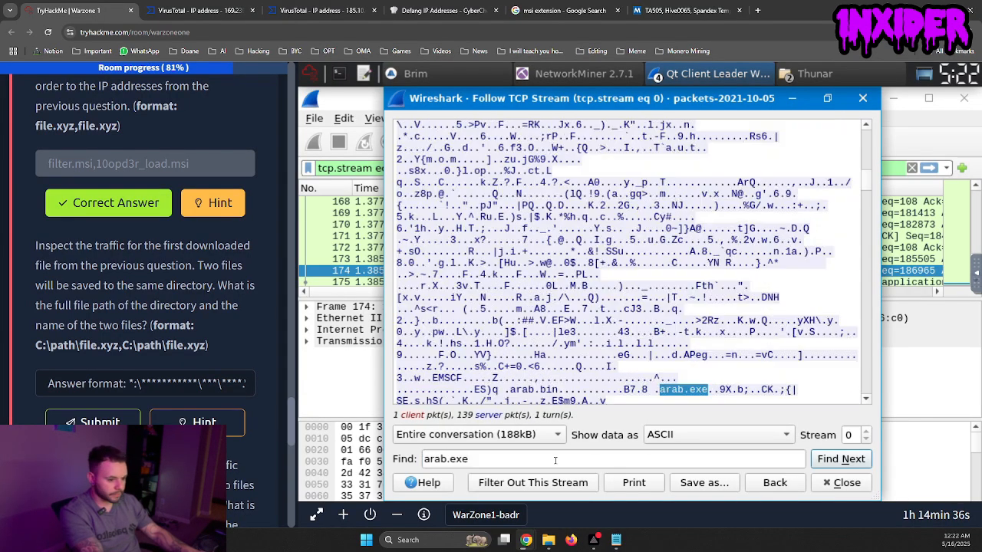
{"action": "key", "text": "Return"}
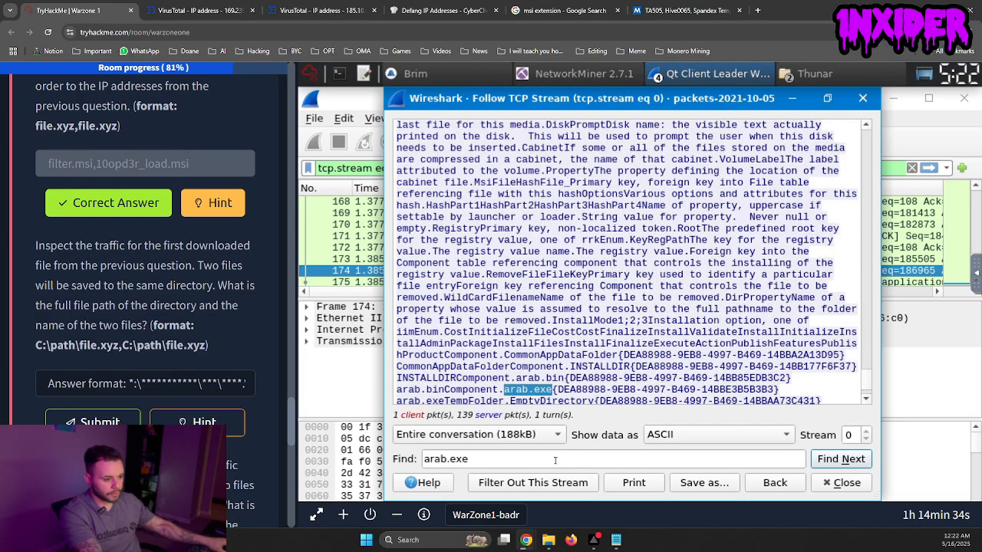
{"action": "key", "text": "Return"}
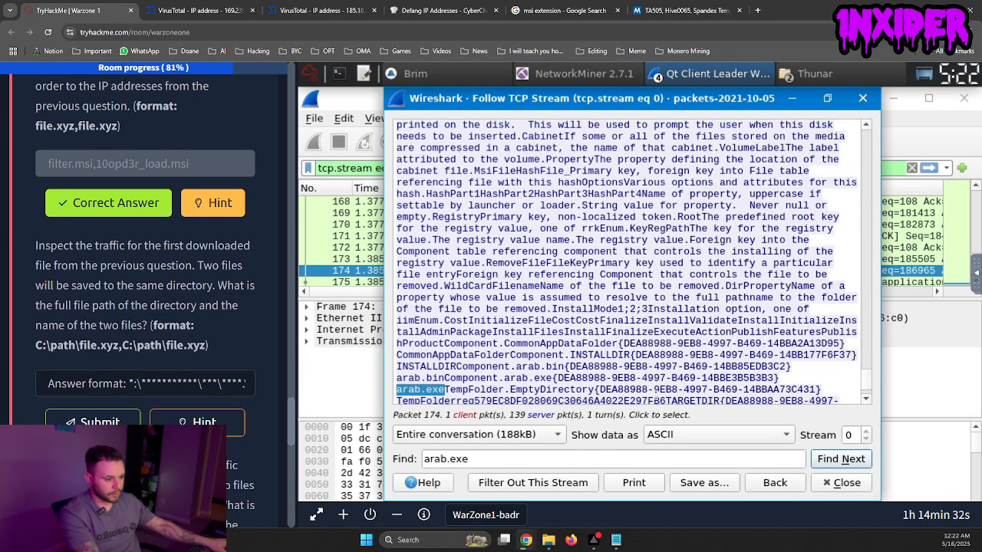
{"action": "key", "text": "Return"}
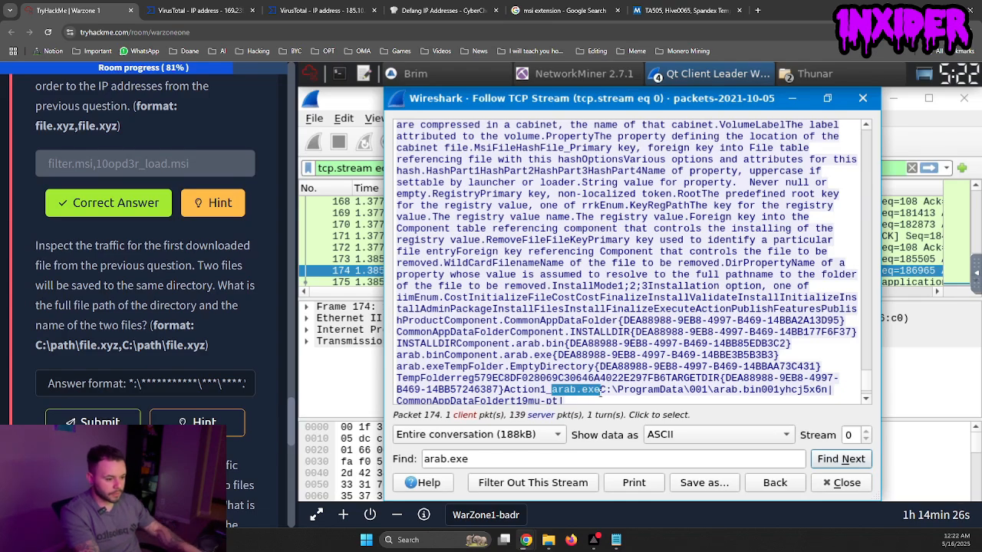
{"action": "key", "text": "Return"}
{"action": "key", "text": "Return"}
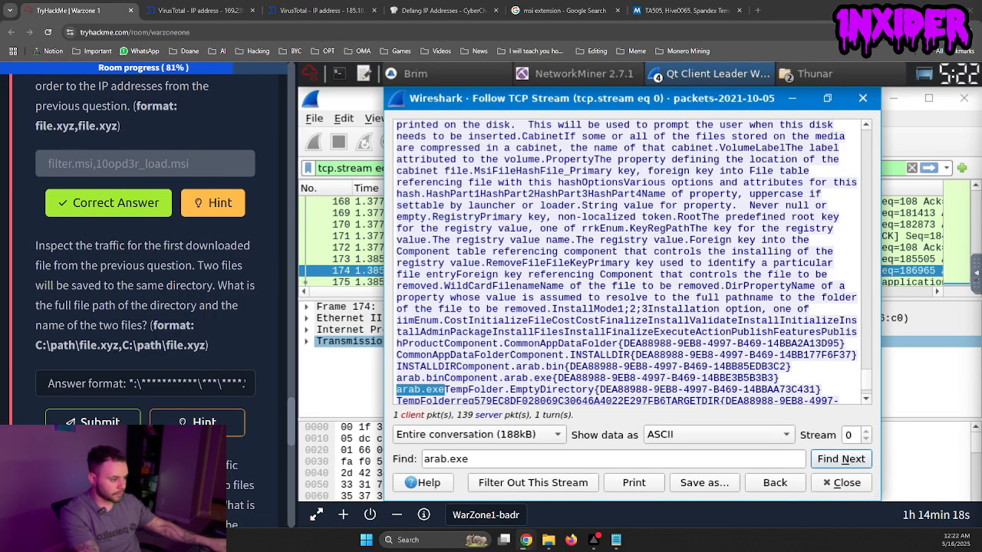
- Submit C:\ProgramData\001\arab.bin,C:\ProgramData\001\arab.exe as the answer, then check another arab.exe match
{"action": "type", "text": "C:\\ProgramData\\001\\arab.bin,C:\\ProgramData\\001\\arab.exe"}
{"action": "left_click", "coordinate": [100, 422]}
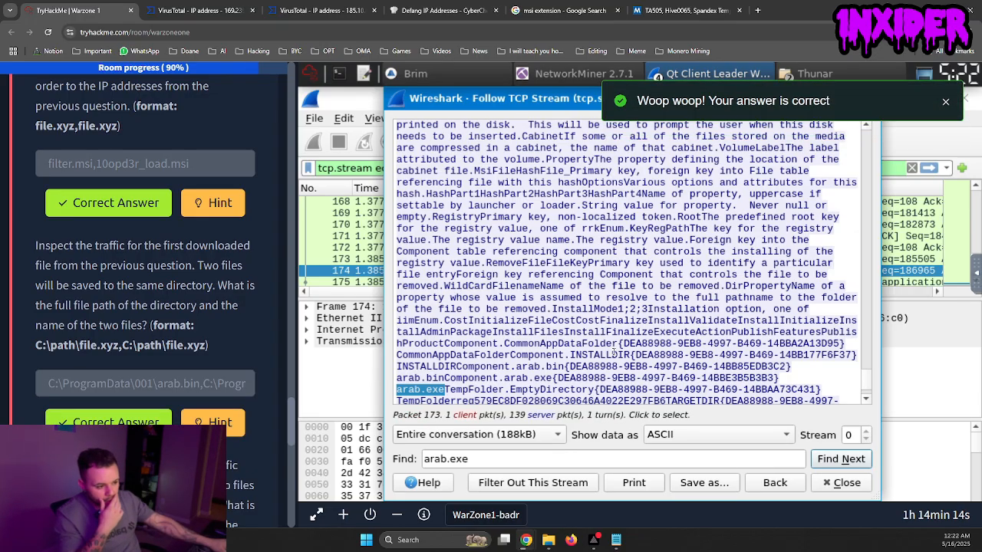
{"action": "scroll", "coordinate": [622, 387], "scroll_direction": "down", "scroll_amount": 1}
{"action": "left_click", "coordinate": [590, 461]}
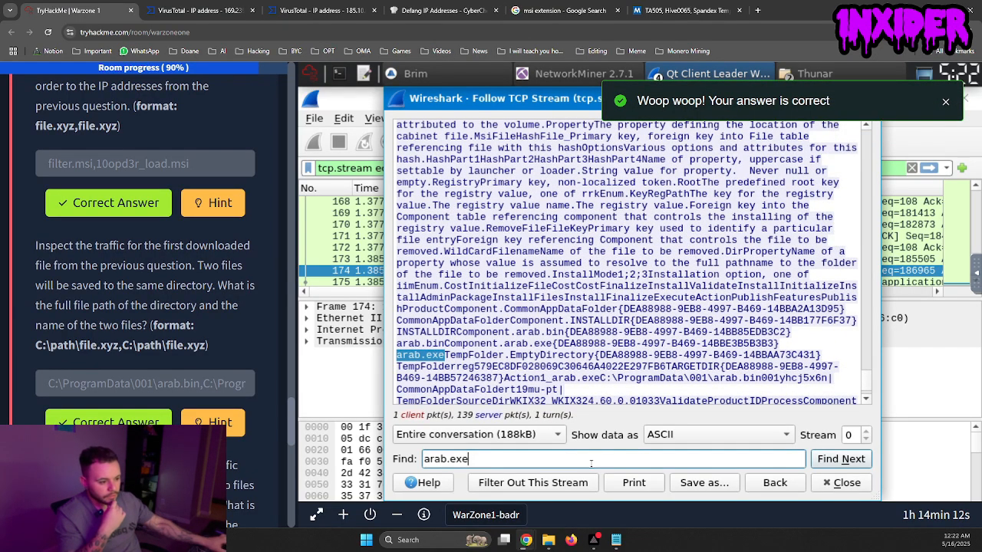
{"action": "key", "text": "Return"}
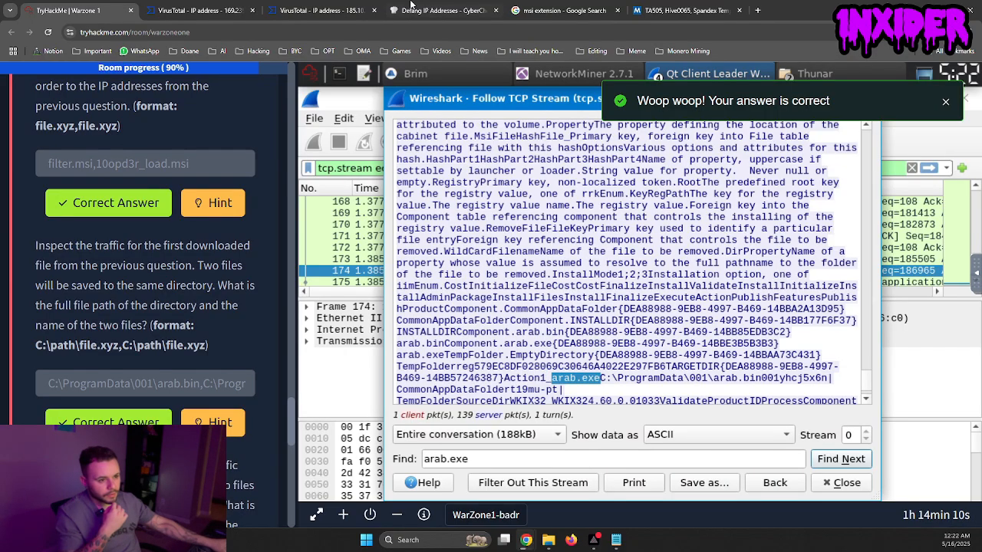
{"action": "left_click", "coordinate": [434, 77]}
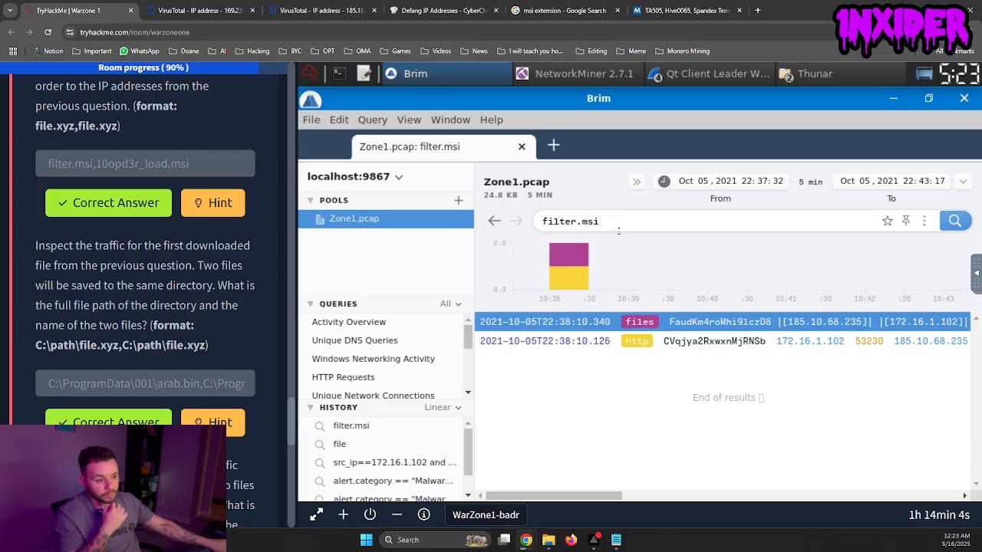
- Review the filter.msi record's actions in Brim, then return to Wireshark's Follow TCP Stream window
{"action": "right_click", "coordinate": [667, 326]}
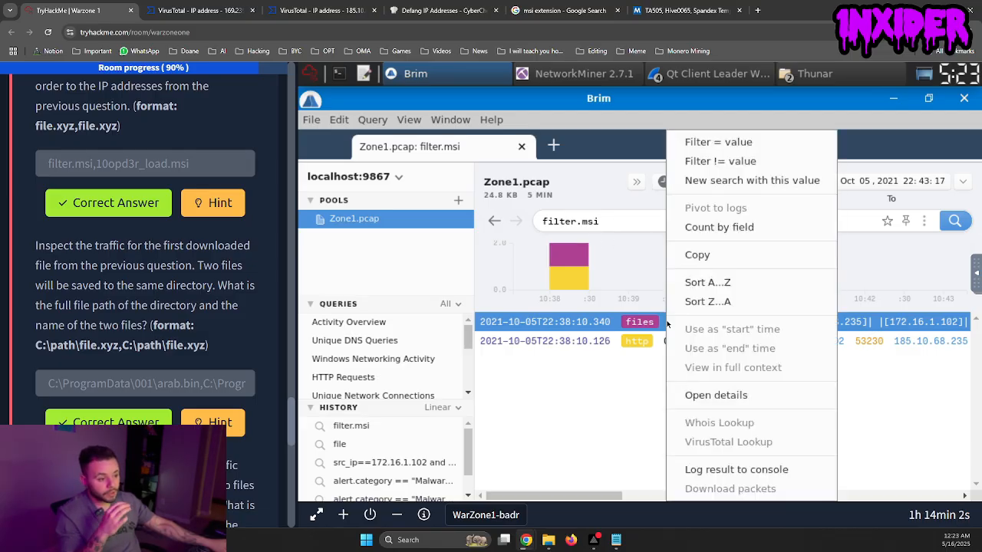
{"action": "left_click", "coordinate": [647, 376]}
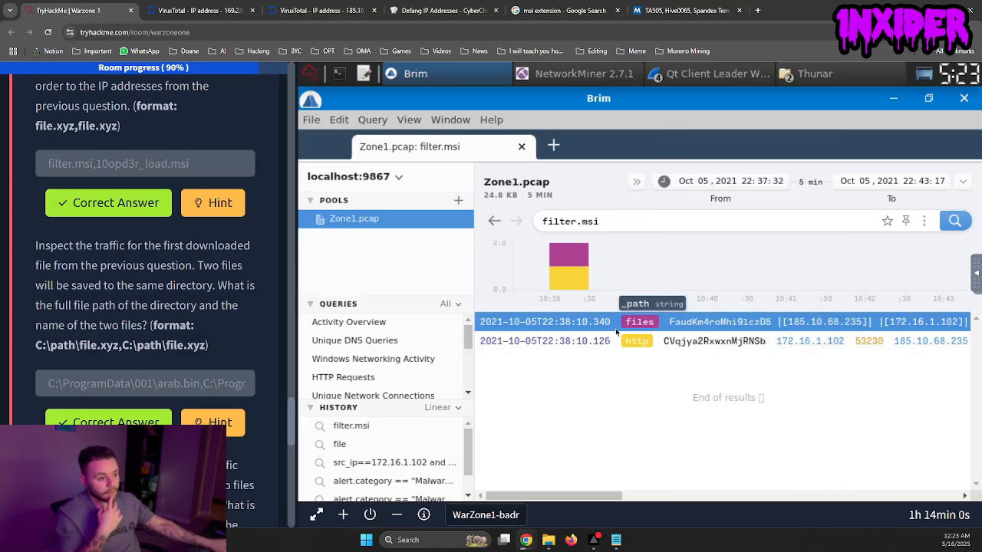
{"action": "left_click", "coordinate": [636, 183]}
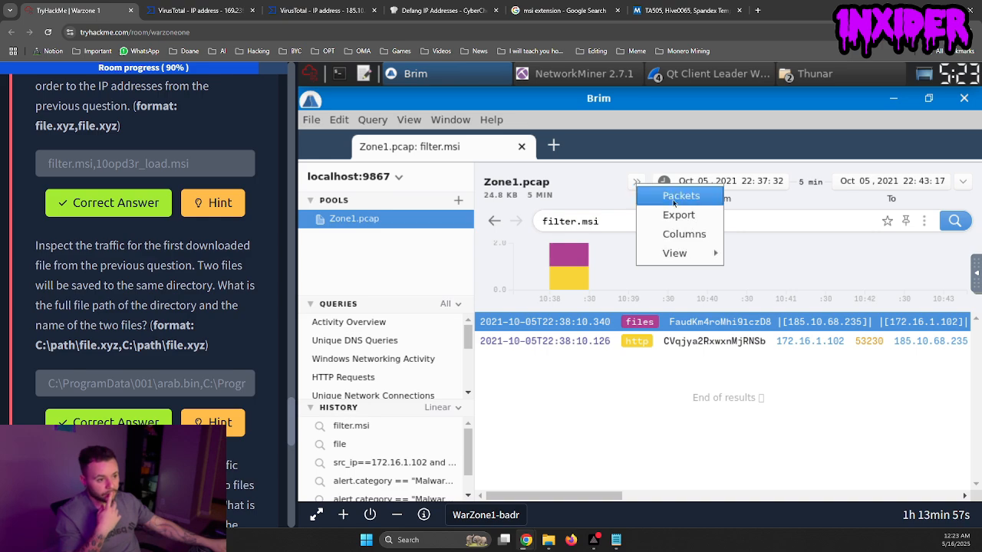
{"action": "left_click", "coordinate": [704, 82]}
{"action": "left_click", "coordinate": [705, 81]}
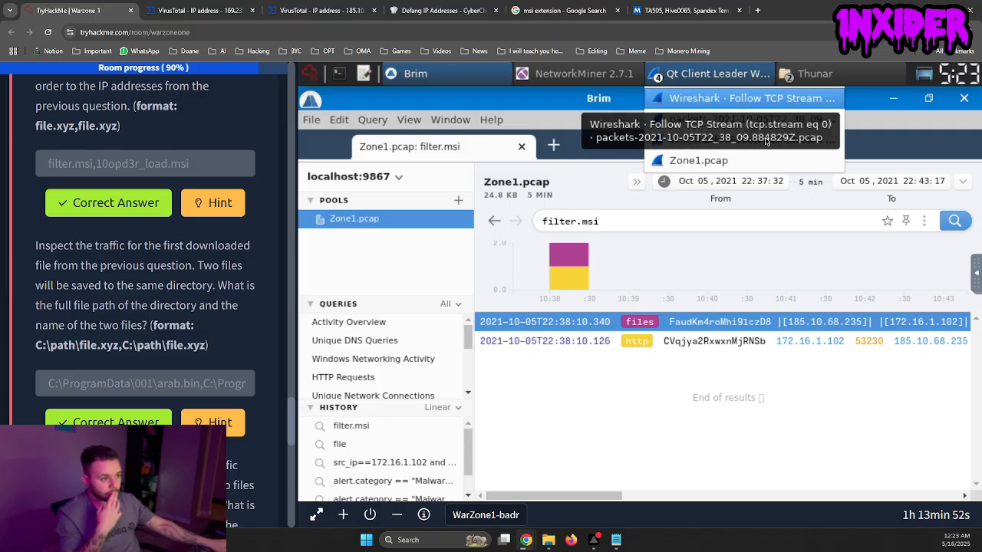
{"action": "left_click", "coordinate": [768, 106]}
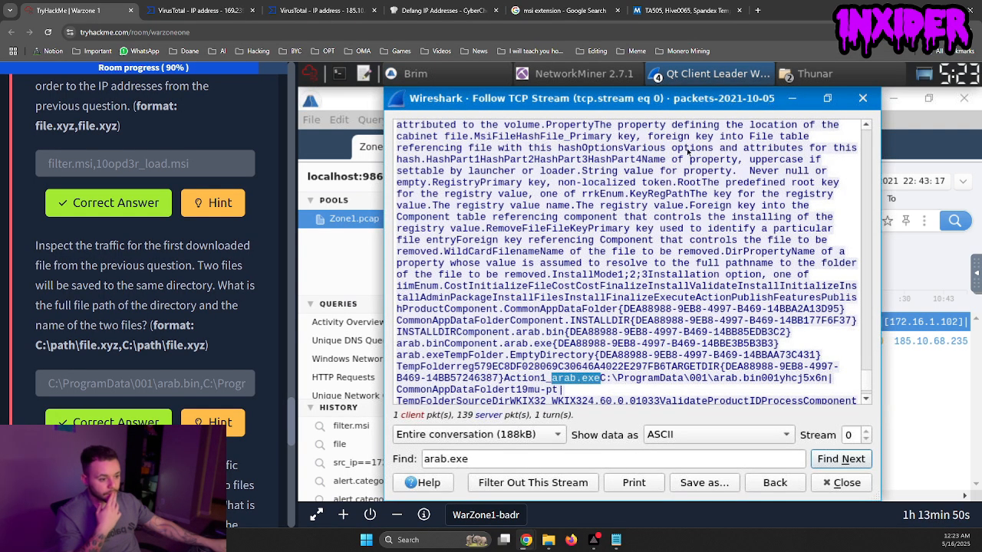
{"action": "left_click", "coordinate": [549, 463]}
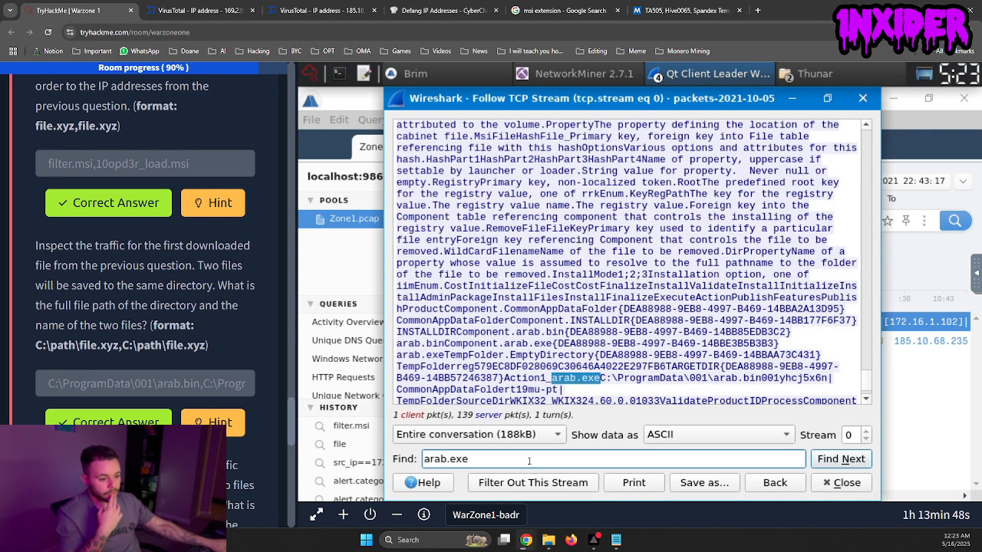
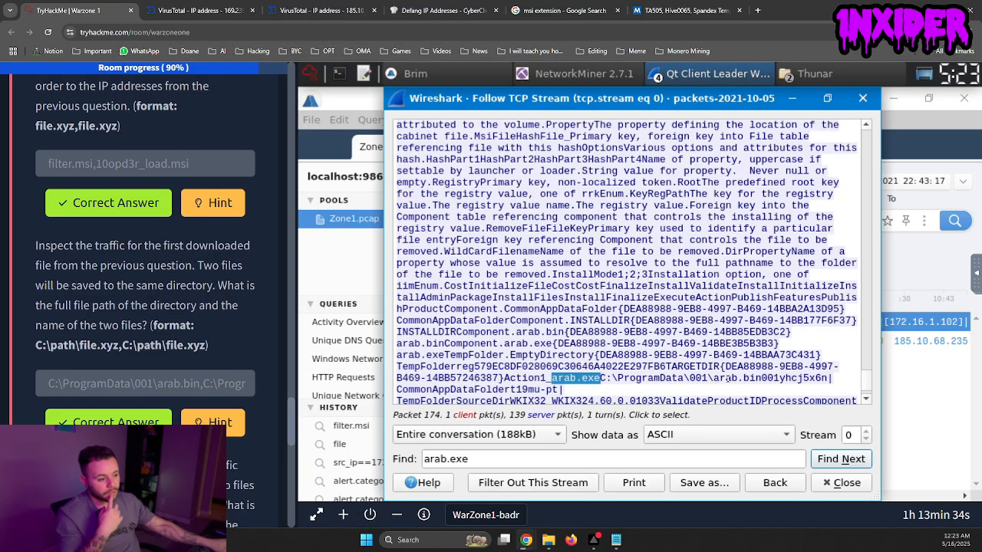
- Read the C:\ProgramData\001 path after arab.exe in the TCP stream, then minimise the stream window
{"action": "scroll", "coordinate": [603, 363], "scroll_direction": "down", "scroll_amount": 2}
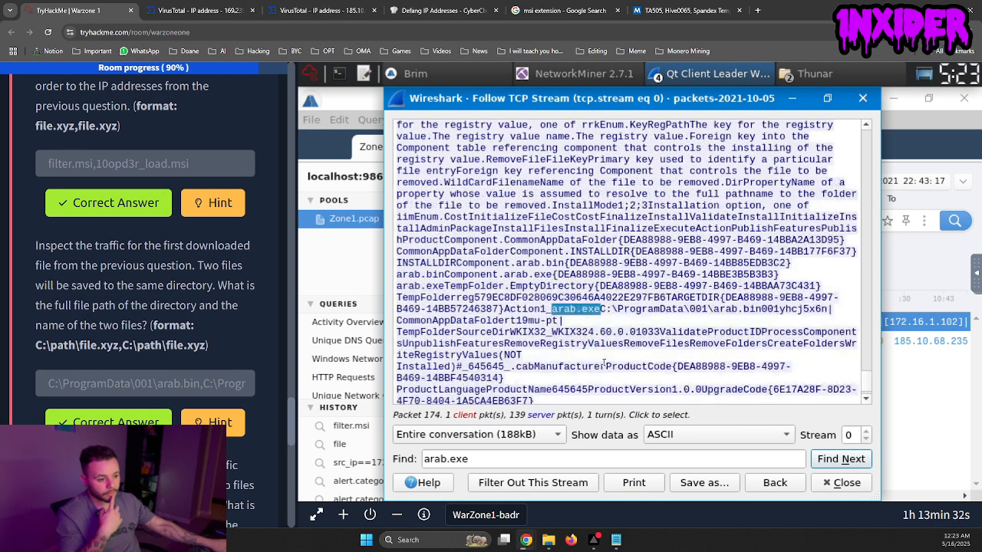
{"action": "scroll", "coordinate": [114, 332], "scroll_direction": "down", "scroll_amount": 3}
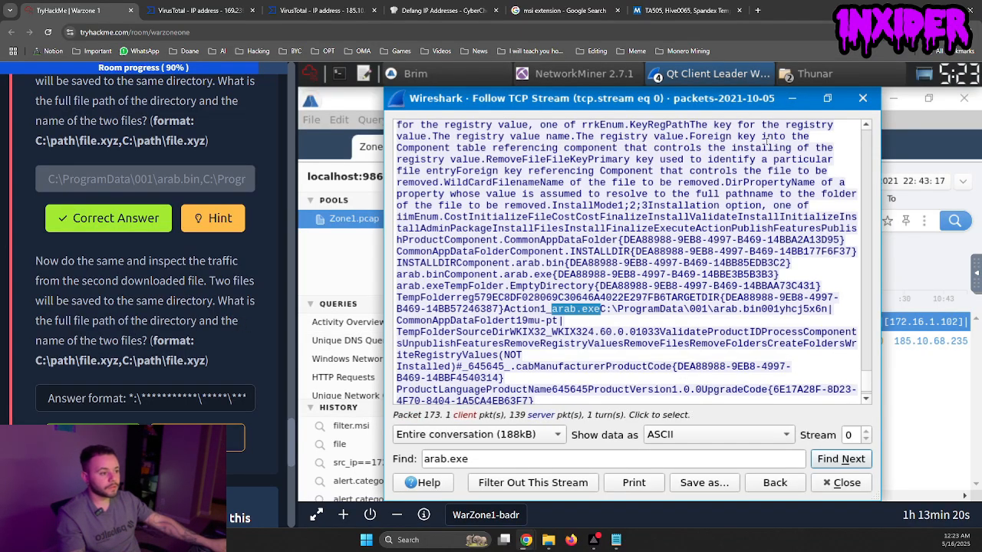
{"action": "left_click", "coordinate": [798, 101]}
- Select the filter.msi search text and the second file name, then switch to NetworkMiner
{"action": "key", "text": "ctrl+a"}
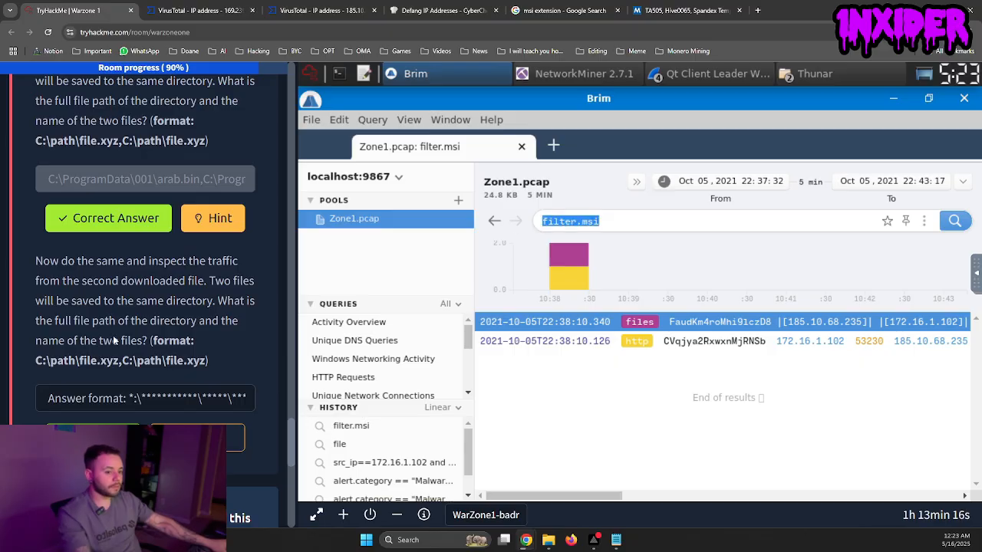
{"action": "scroll", "coordinate": [139, 378], "scroll_direction": "up", "scroll_amount": 3}
{"action": "scroll", "coordinate": [155, 402], "scroll_direction": "up", "scroll_amount": 1}
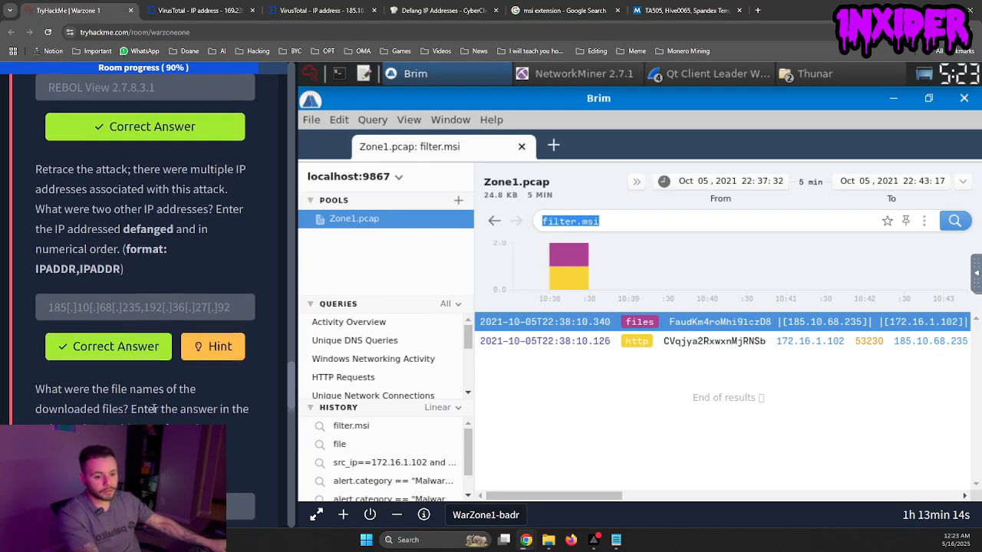
{"action": "scroll", "coordinate": [155, 403], "scroll_direction": "down", "scroll_amount": 1}
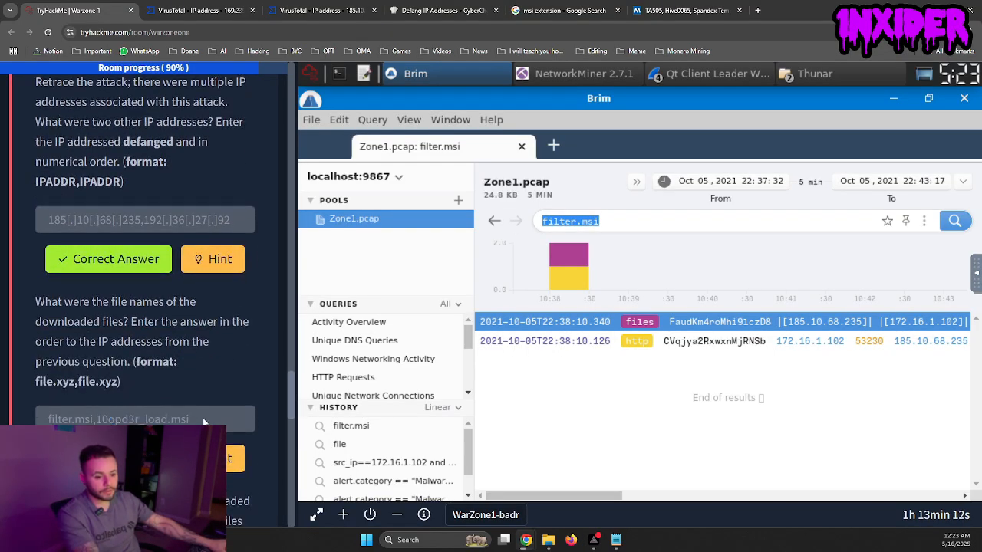
{"action": "left_click_drag", "start_coordinate": [206, 421], "coordinate": [108, 419]}
{"action": "left_click_drag", "start_coordinate": [542, 221], "coordinate": [618, 216]}
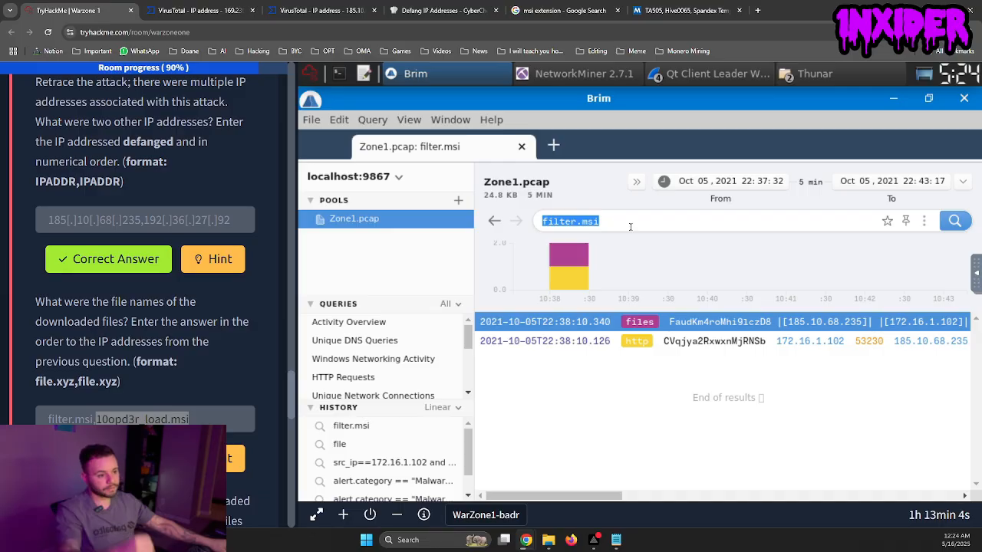
{"action": "left_click", "coordinate": [537, 77]}
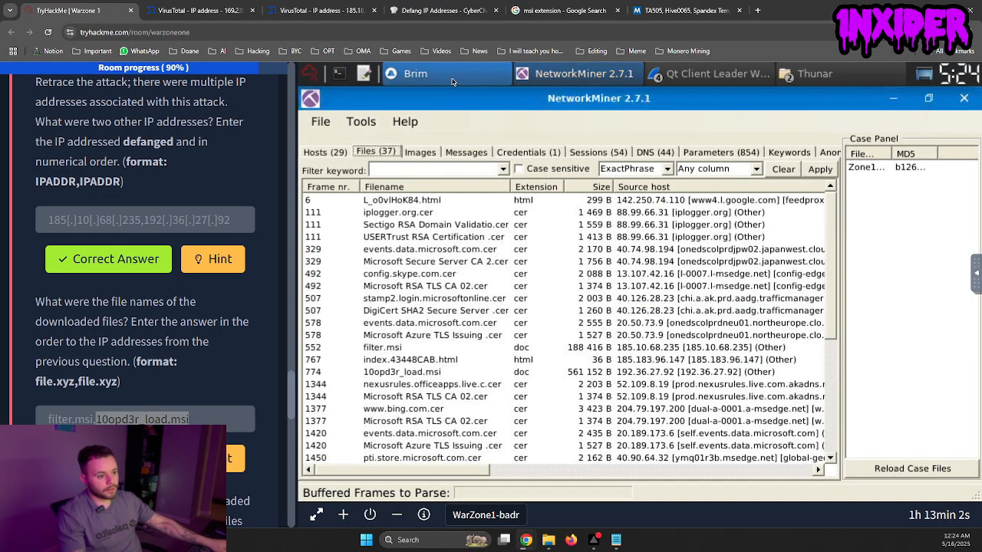
- Switch between NetworkMiner, Brim and the Tools file manager windows
{"action": "left_click", "coordinate": [452, 79]}
{"action": "right_click", "coordinate": [452, 82]}
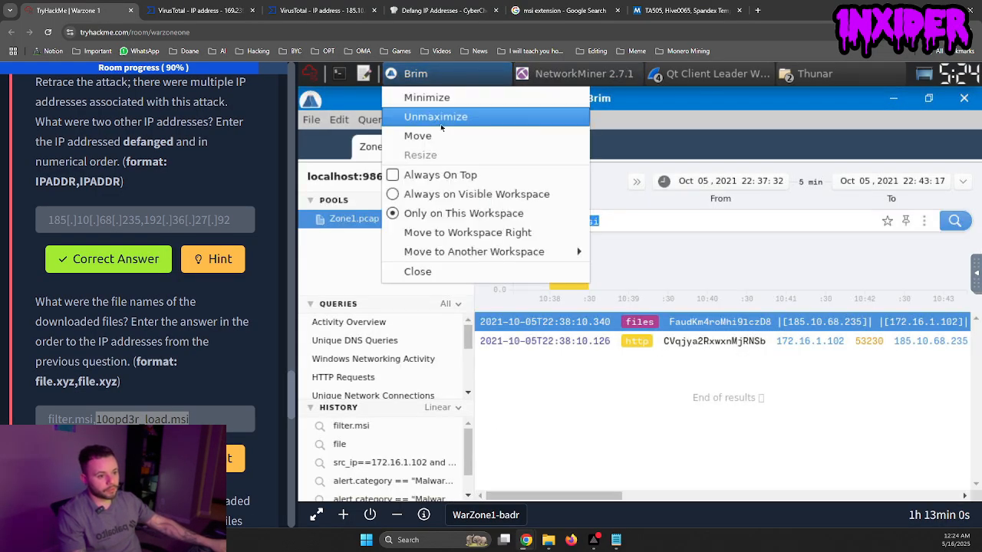
{"action": "left_click", "coordinate": [522, 84]}
{"action": "left_click", "coordinate": [813, 74]}
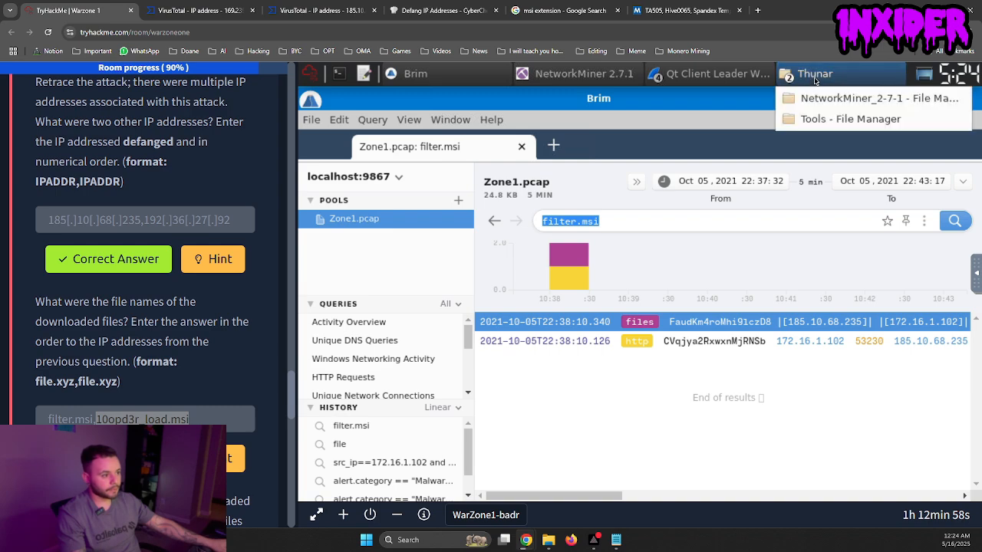
{"action": "left_click", "coordinate": [790, 120]}
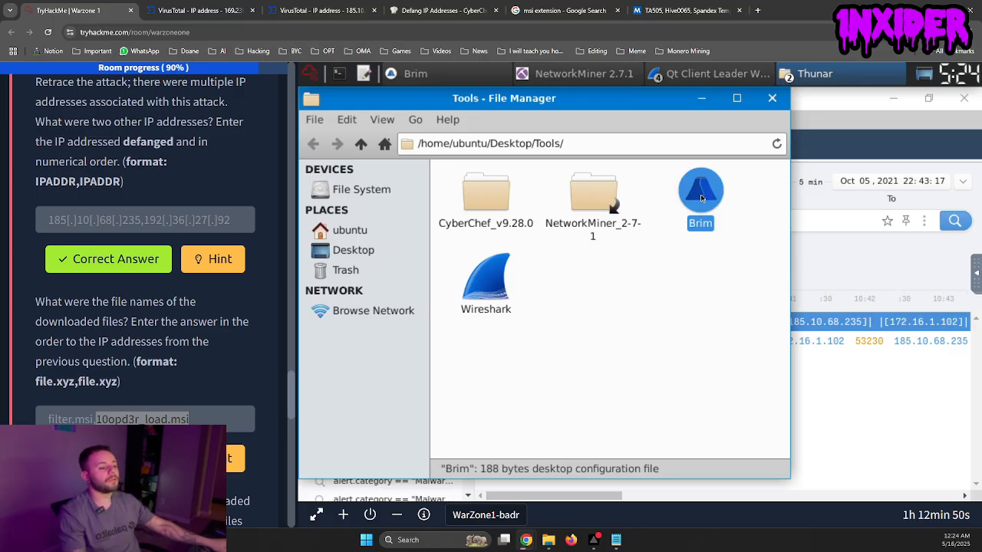
{"action": "left_click", "coordinate": [805, 220]}
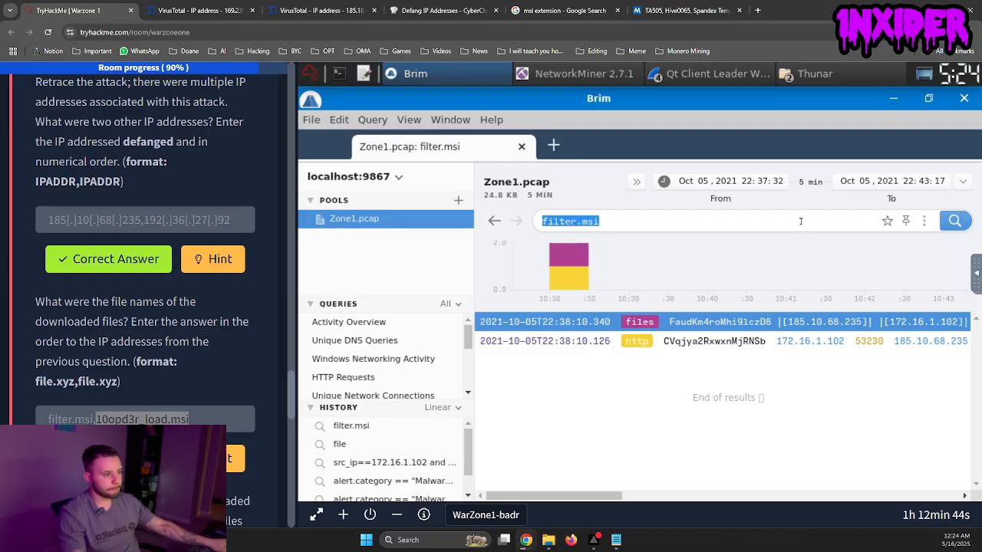
{"action": "left_click", "coordinate": [810, 79]}
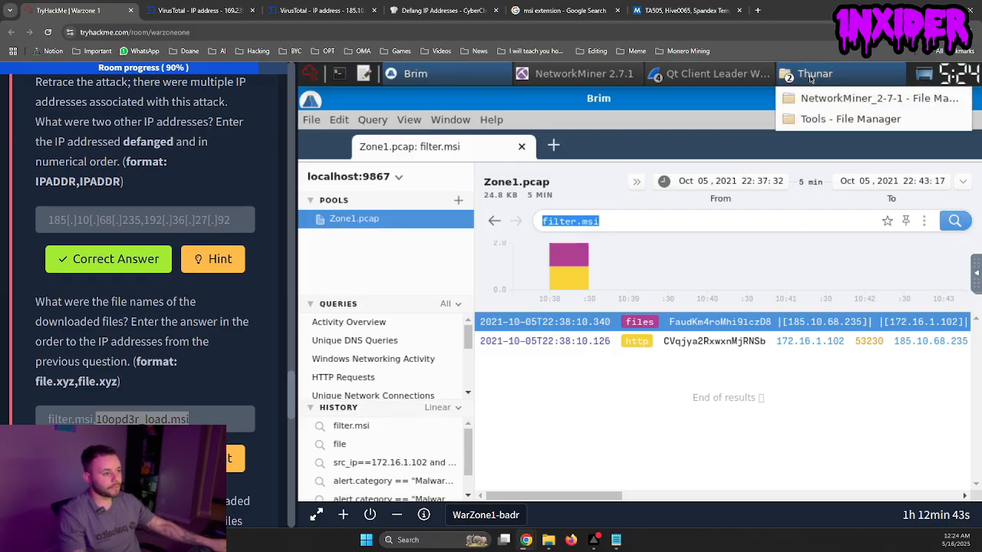
{"action": "left_click", "coordinate": [819, 119]}
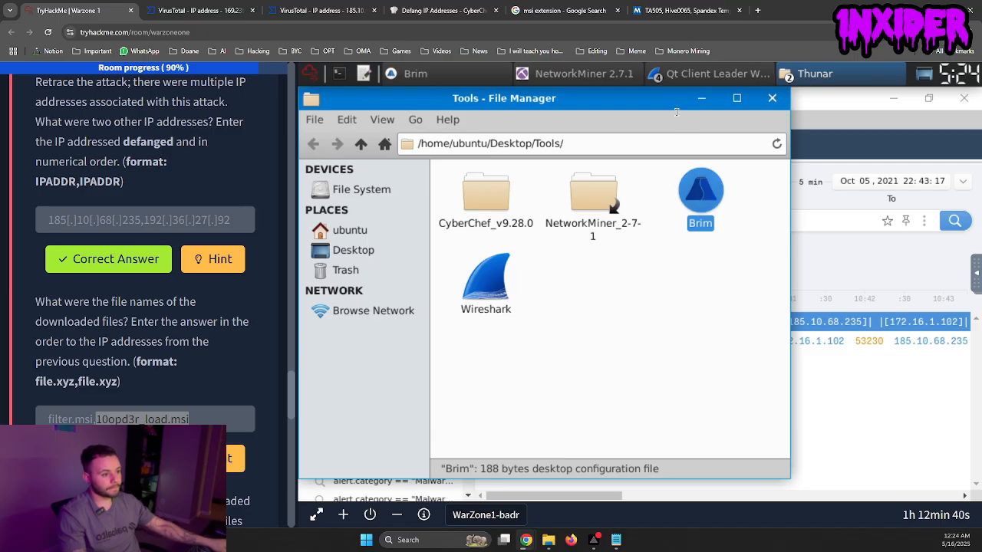
{"action": "left_click_drag", "start_coordinate": [673, 108], "coordinate": [673, 116]}
- Try closing Brim from its taskbar window options, toggling NetworkMiner in between
{"action": "right_click", "coordinate": [417, 82]}
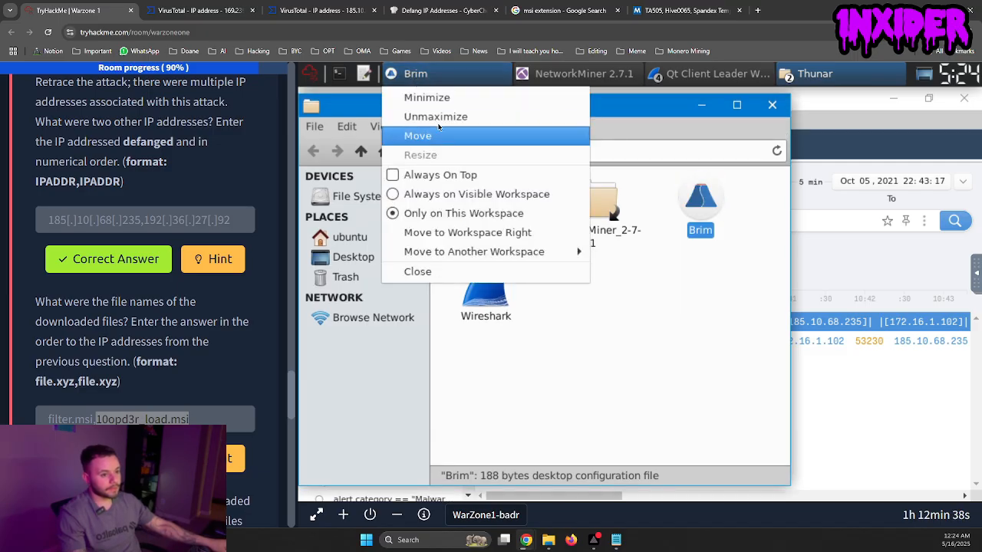
{"action": "left_click", "coordinate": [429, 271]}
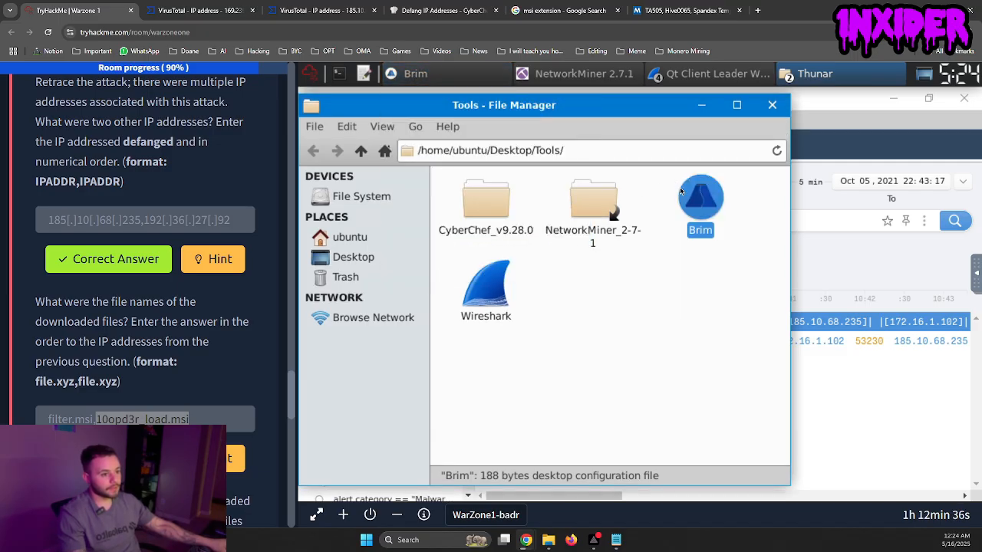
{"action": "right_click", "coordinate": [438, 74]}
{"action": "left_click", "coordinate": [418, 271]}
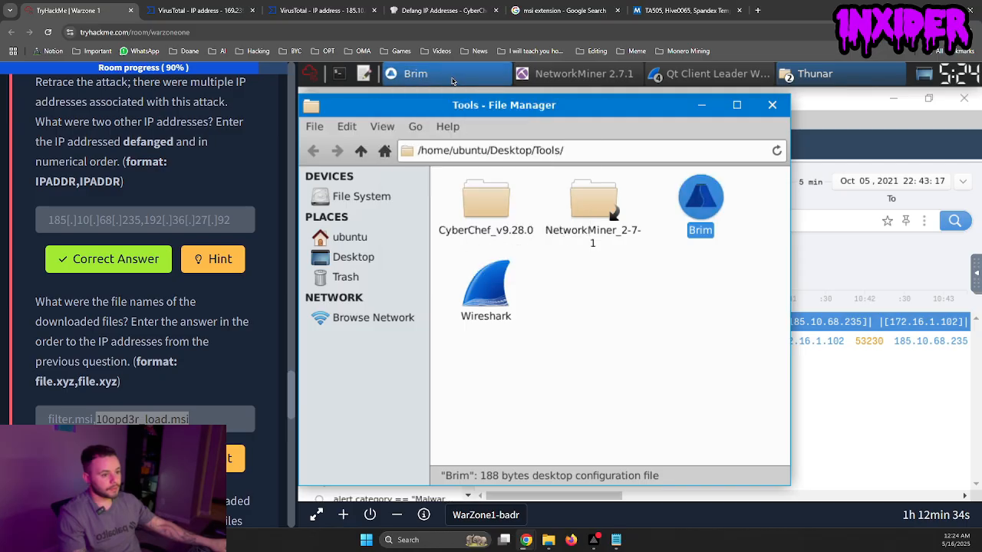
{"action": "right_click", "coordinate": [454, 77]}
{"action": "left_click", "coordinate": [430, 271]}
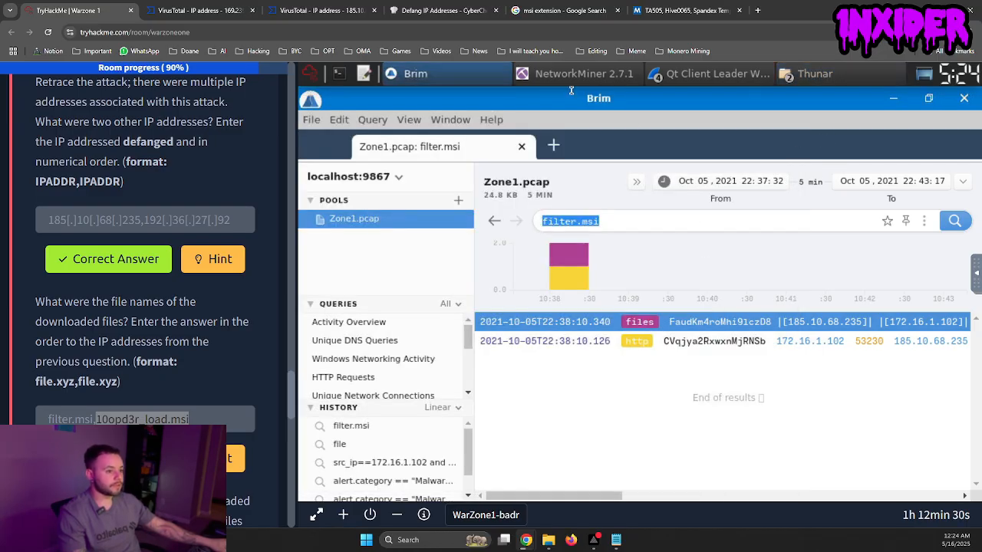
{"action": "left_click", "coordinate": [567, 77]}
{"action": "left_click", "coordinate": [569, 78]}
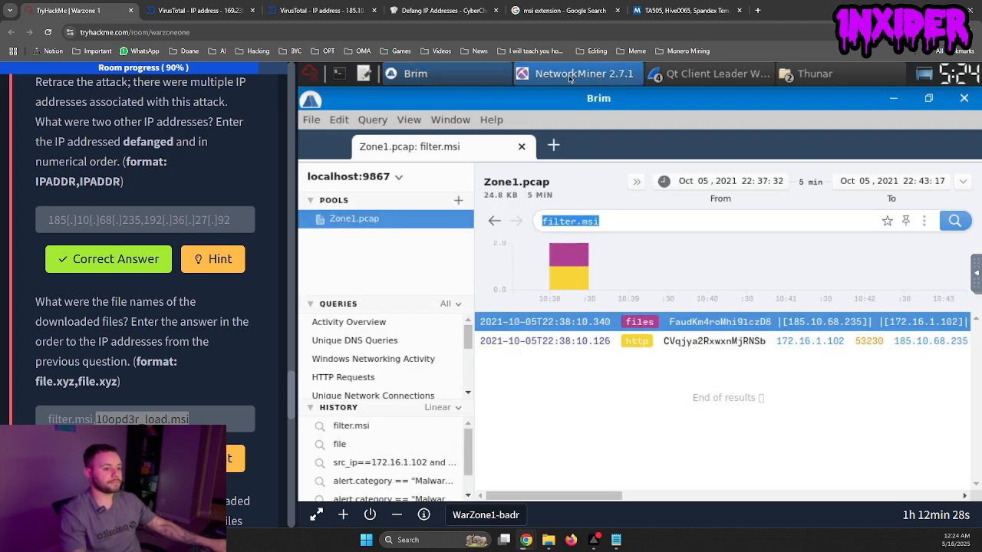
{"action": "left_click", "coordinate": [569, 78]}
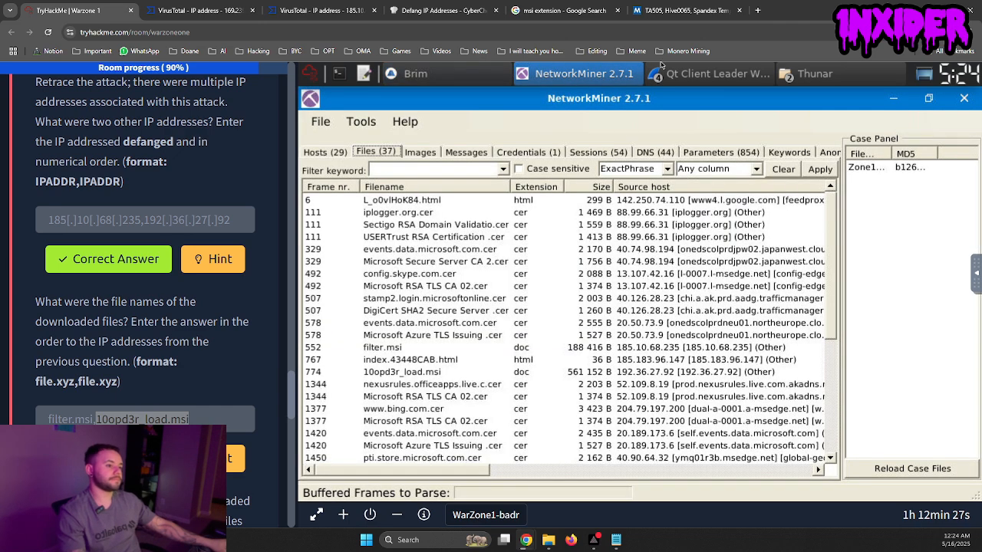
{"action": "left_click", "coordinate": [418, 74]}
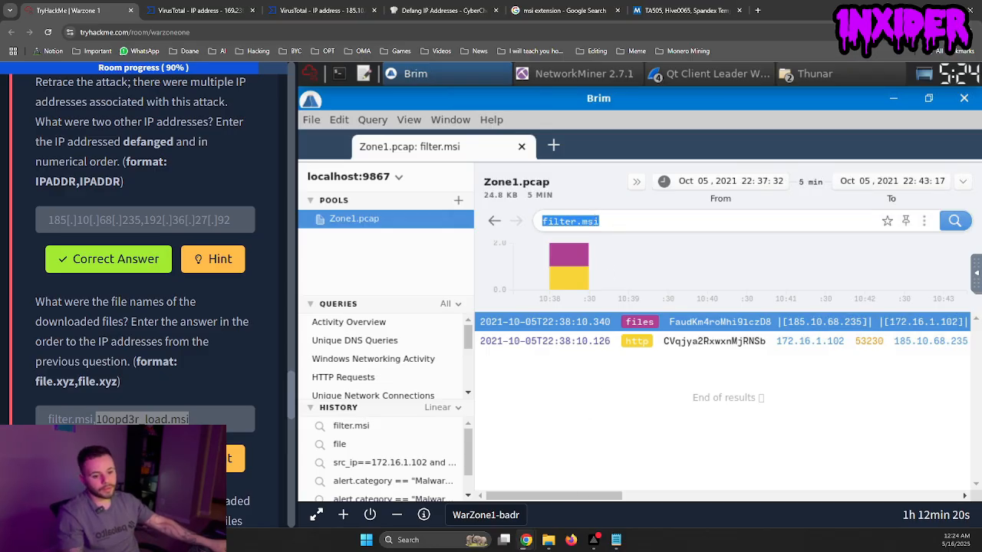
- Select the second-download question text and clear Brim's filter.msi query
{"action": "scroll", "coordinate": [162, 366], "scroll_direction": "down", "scroll_amount": 2}
{"action": "scroll", "coordinate": [161, 367], "scroll_direction": "down", "scroll_amount": 10}
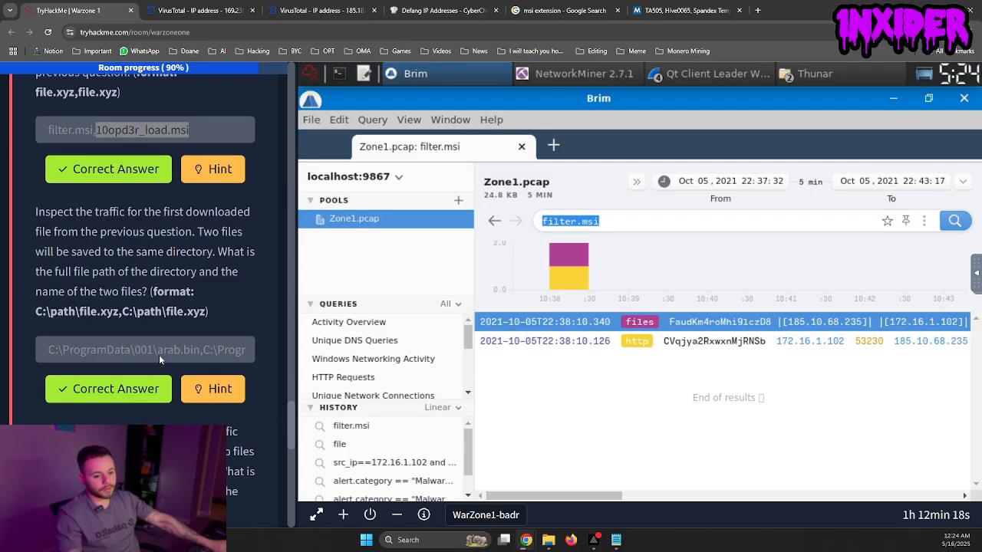
{"action": "scroll", "coordinate": [159, 354], "scroll_direction": "up", "scroll_amount": 4}
{"action": "scroll", "coordinate": [157, 351], "scroll_direction": "up", "scroll_amount": 1}
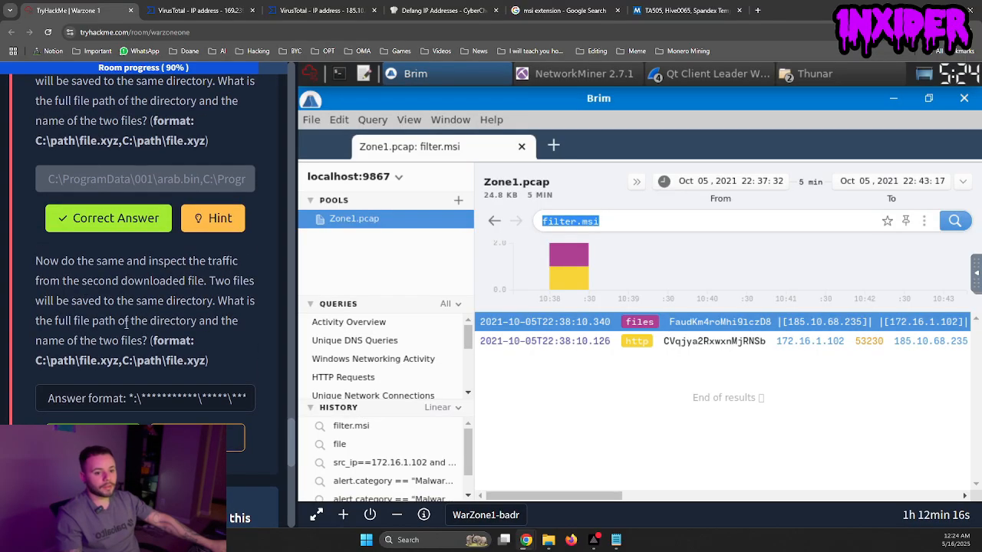
{"action": "left_click_drag", "start_coordinate": [33, 261], "coordinate": [209, 282]}
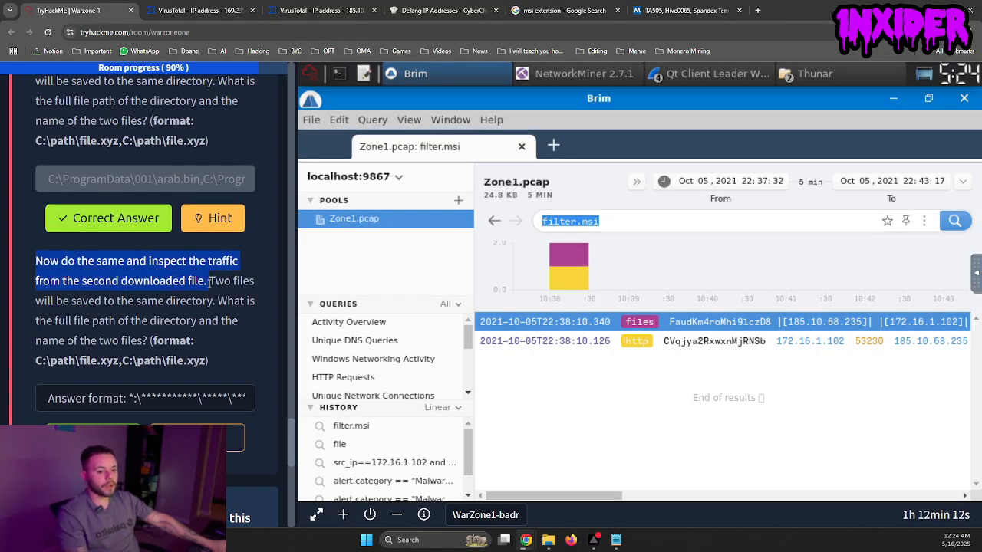
{"action": "left_click", "coordinate": [974, 394]}
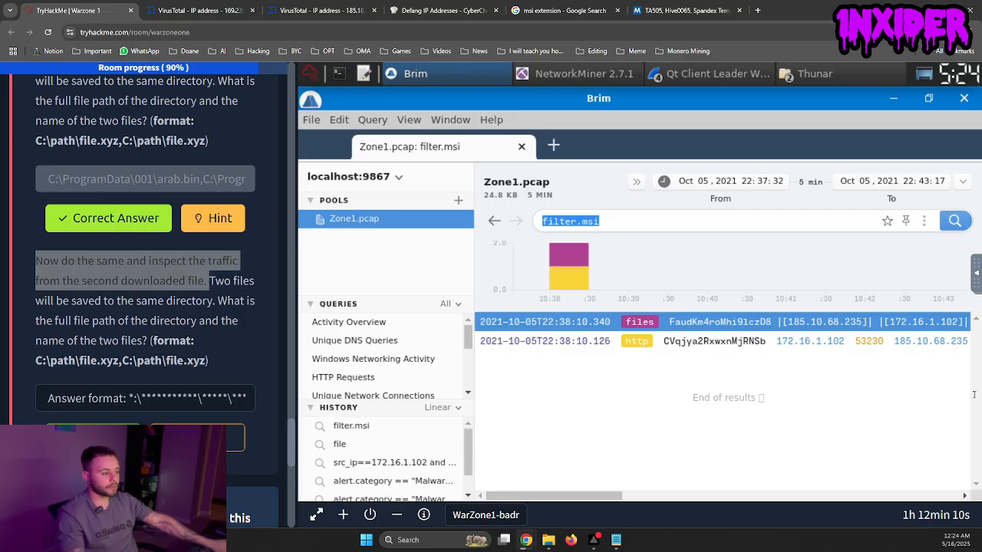
{"action": "key", "text": "BackSpace"}
{"action": "scroll", "coordinate": [722, 407], "scroll_direction": "right", "scroll_amount": 1}
- Quit Brim with Ctrl+Q and bring the Tools file manager forward
{"action": "key", "text": "ctrl+q"}
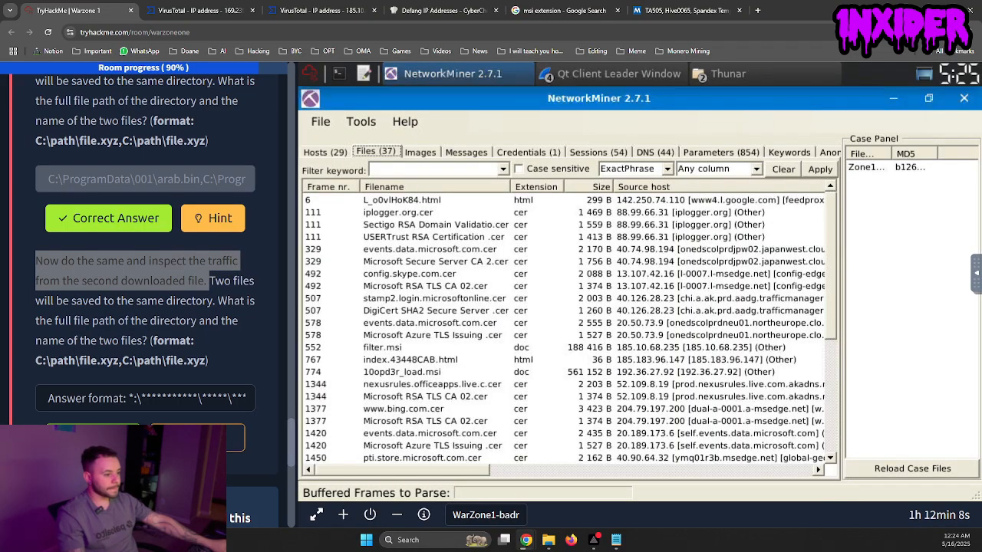
{"action": "left_click", "coordinate": [741, 73]}
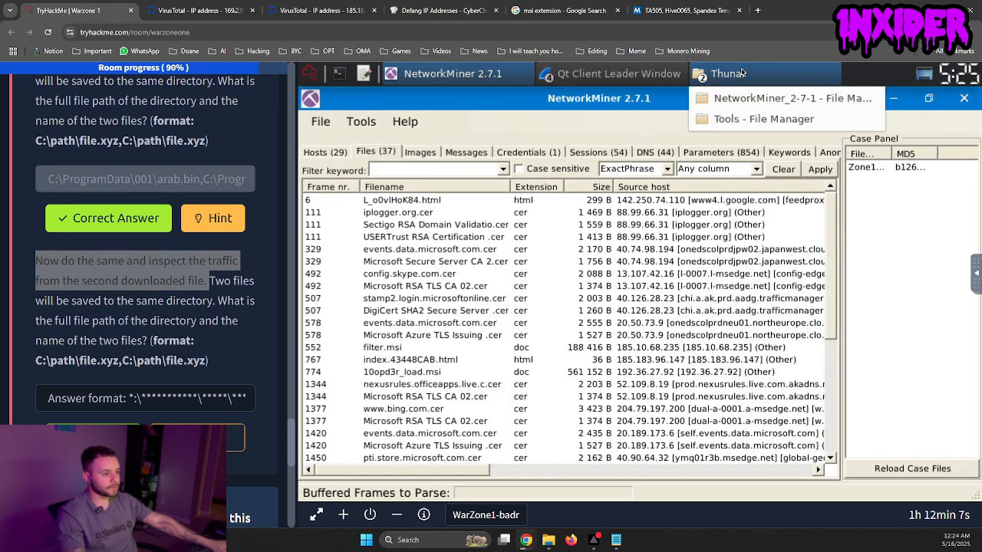
{"action": "left_click", "coordinate": [758, 117]}
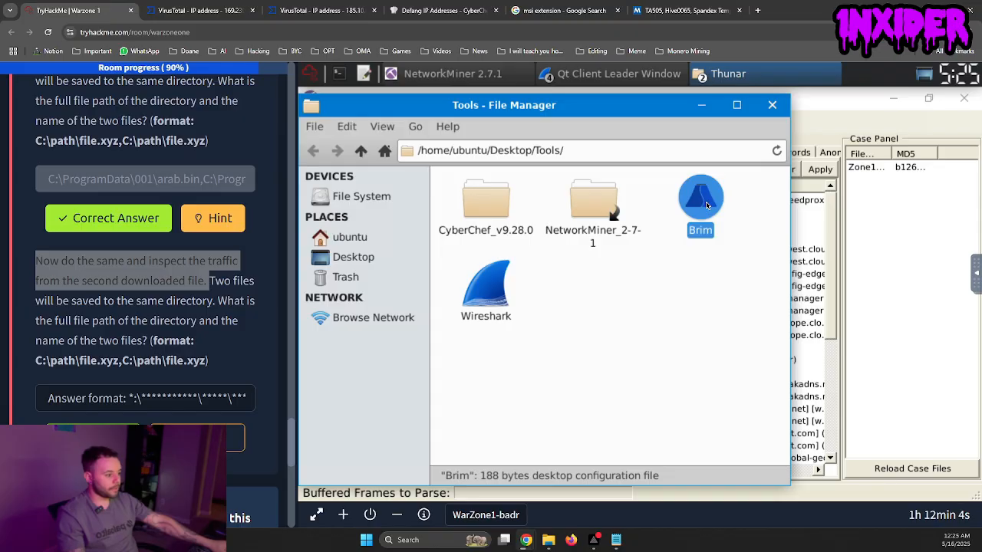
- Relaunch Brim from the Tools folder and open the Zone1.pcap pool
{"action": "double_click", "coordinate": [706, 204]}
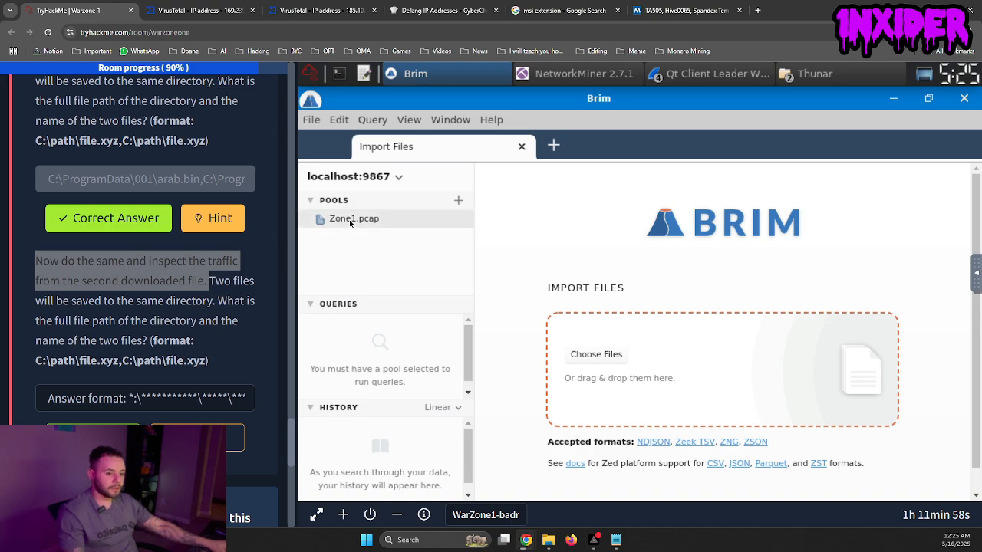
{"action": "left_click", "coordinate": [350, 220]}
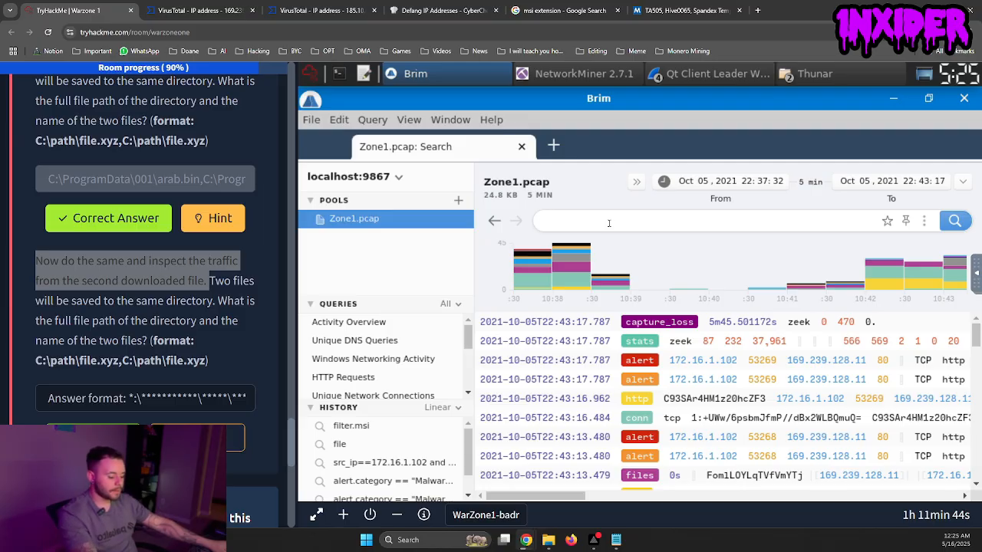
- Replace filter.msi with 10opd3r_load.msi in Brim's search bar
{"action": "type", "text": "filter.msi"}
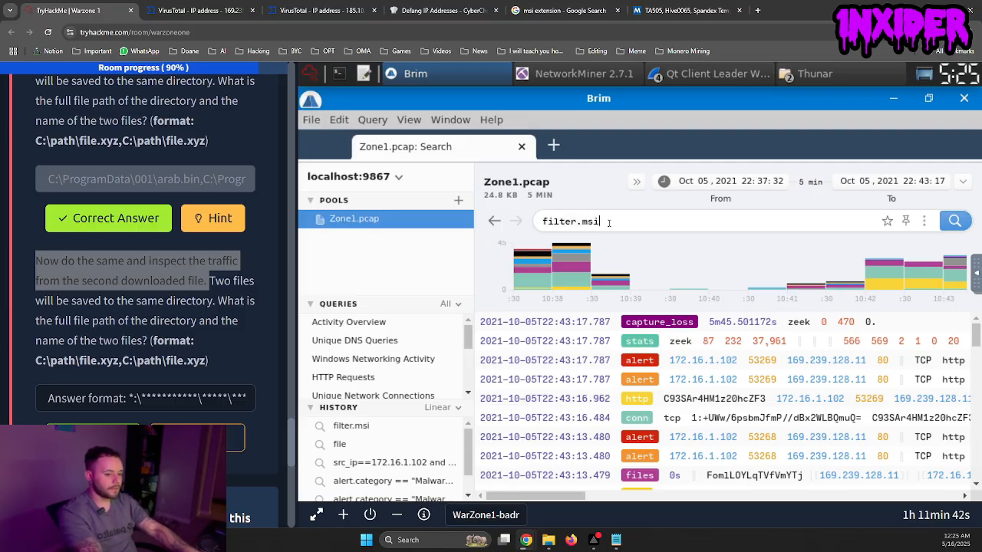
{"action": "key", "text": "BackSpace"}
{"action": "key", "text": "BackSpace"}
{"action": "key", "text": "BackSpace"}
{"action": "key", "text": "BackSpace"}
{"action": "key", "text": "BackSpace"}
{"action": "key", "text": "BackSpace"}
{"action": "key", "text": "BackSpace"}
{"action": "key", "text": "BackSpace"}
{"action": "key", "text": "BackSpace"}
{"action": "key", "text": "BackSpace"}
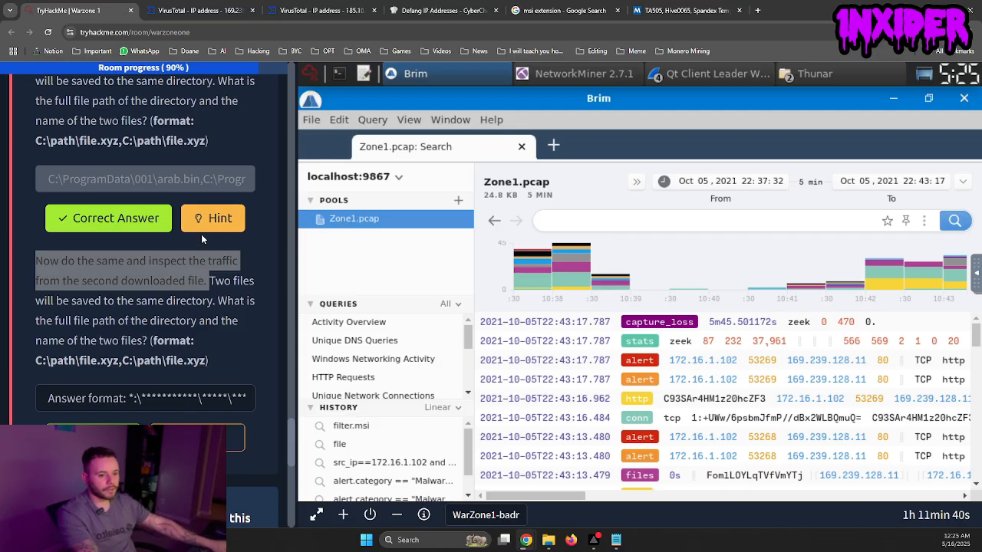
{"action": "scroll", "coordinate": [141, 358], "scroll_direction": "up", "scroll_amount": 3}
{"action": "scroll", "coordinate": [142, 358], "scroll_direction": "up", "scroll_amount": 1}
{"action": "left_click_drag", "start_coordinate": [192, 266], "coordinate": [96, 266]}
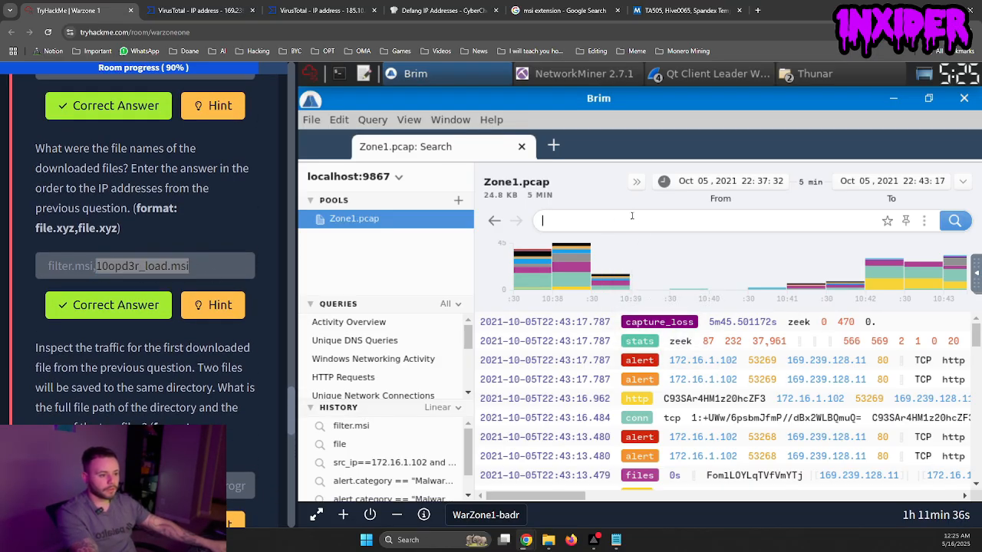
{"action": "type", "text": "10opd3r_load.msi"}
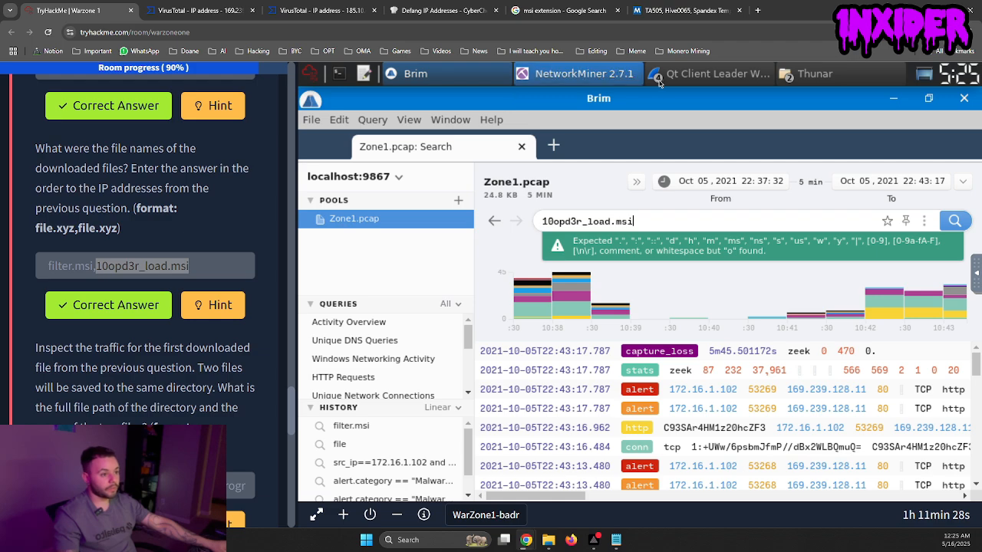
{"action": "left_click", "coordinate": [681, 79]}
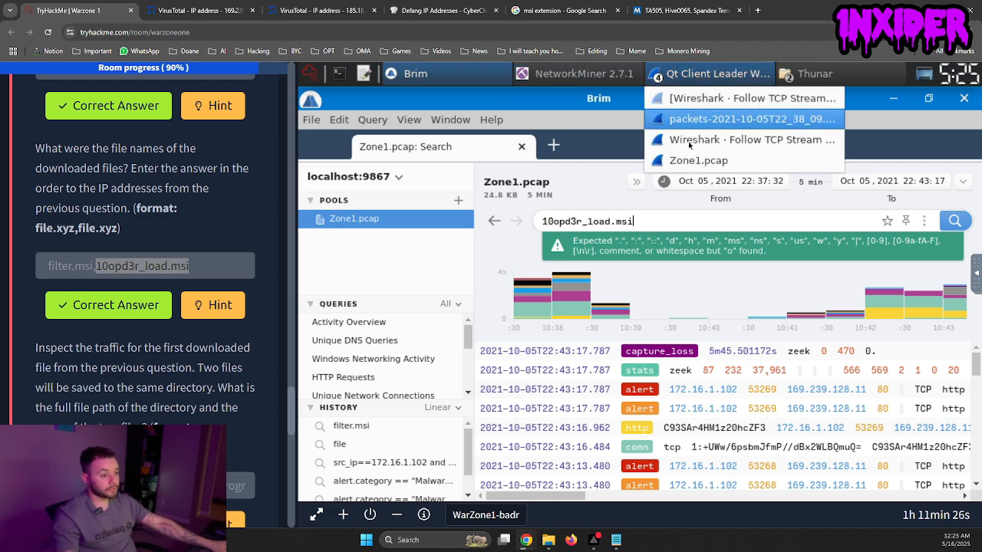
- Filter Wireshark's Zone1.pcap capture to http, leaving 64 of 1808 packets
{"action": "left_click", "coordinate": [682, 161]}
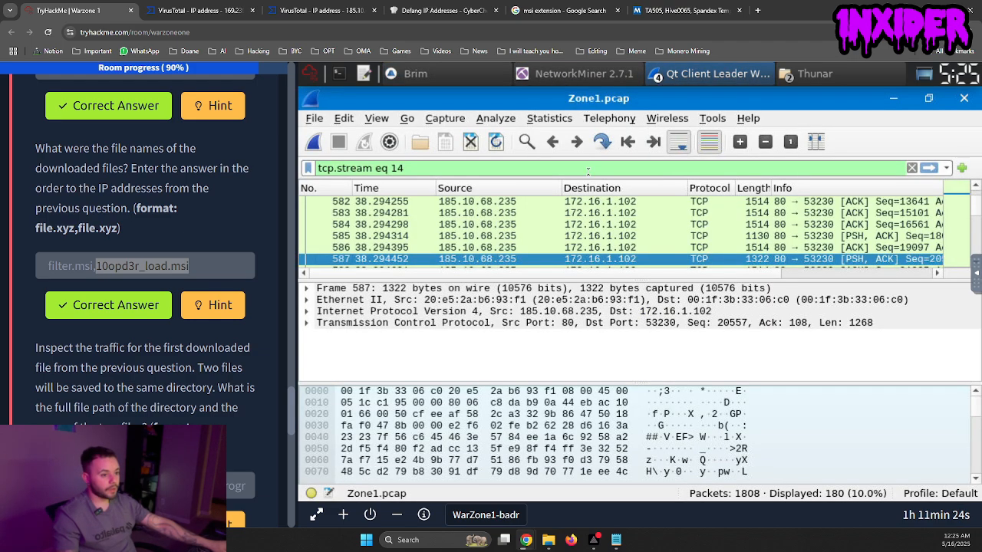
{"action": "key", "text": "ctrl+a"}
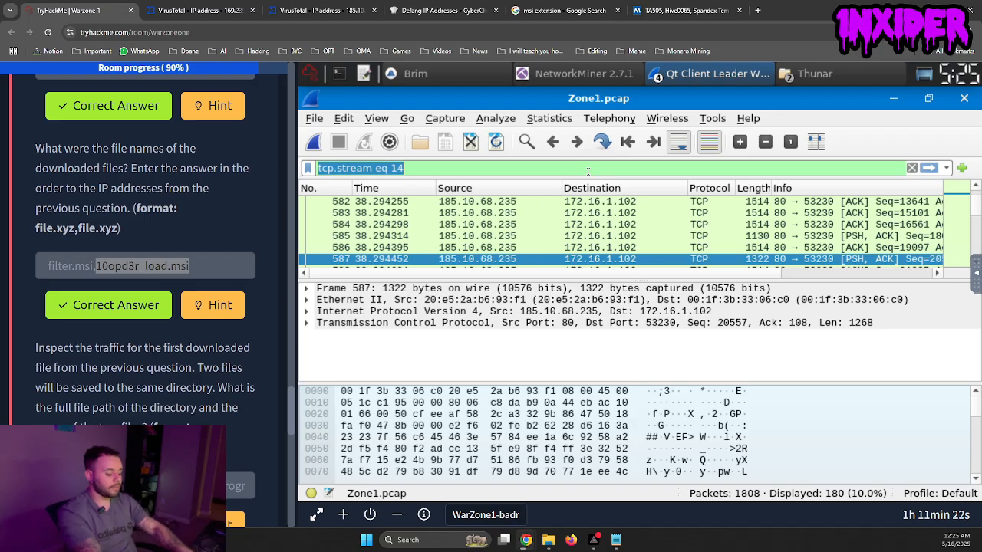
{"action": "type", "text": "http"}
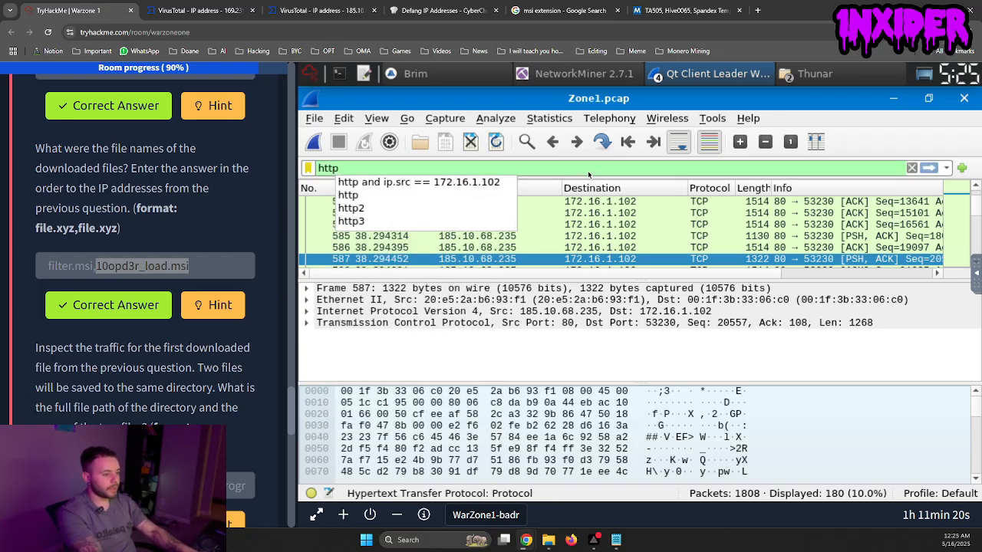
{"action": "key", "text": "Return"}
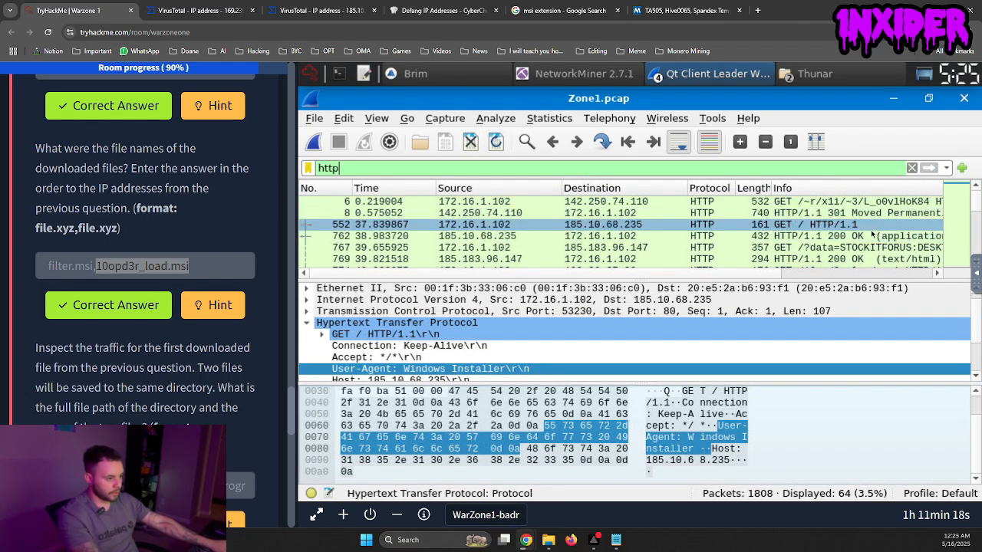
{"action": "left_click_drag", "start_coordinate": [770, 275], "coordinate": [867, 282]}
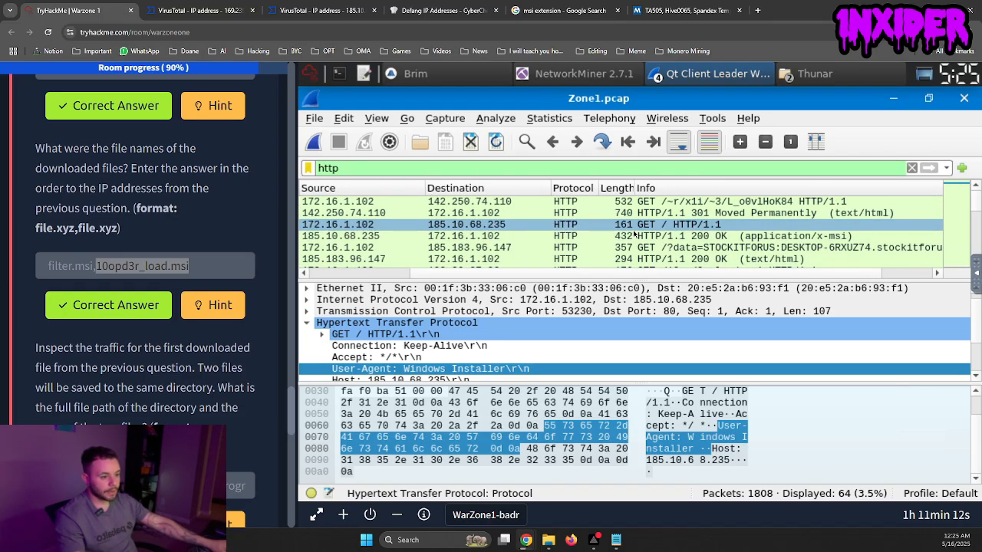
{"action": "scroll", "coordinate": [633, 233], "scroll_direction": "down", "scroll_amount": 4}
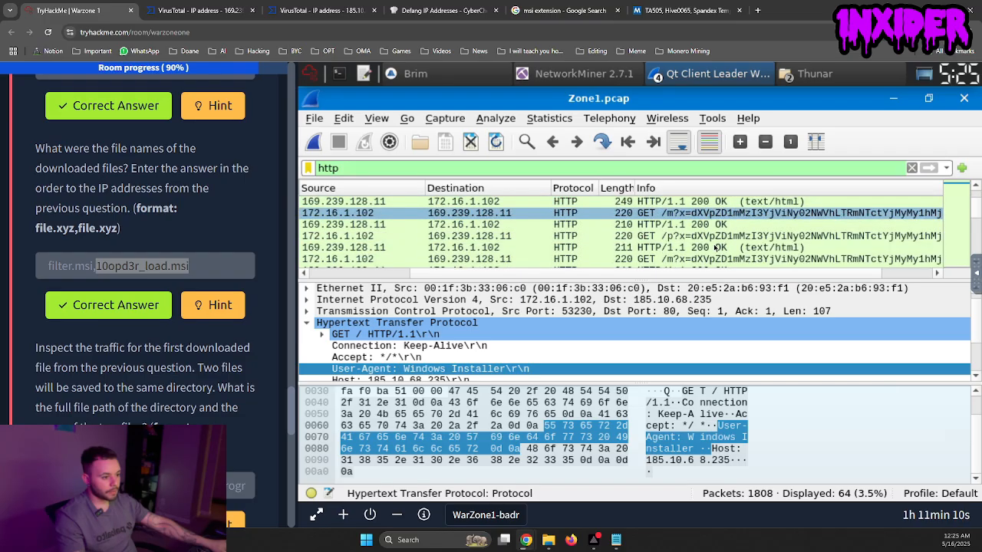
{"action": "scroll", "coordinate": [716, 247], "scroll_direction": "down", "scroll_amount": 2}
{"action": "scroll", "coordinate": [636, 227], "scroll_direction": "up", "scroll_amount": 5}
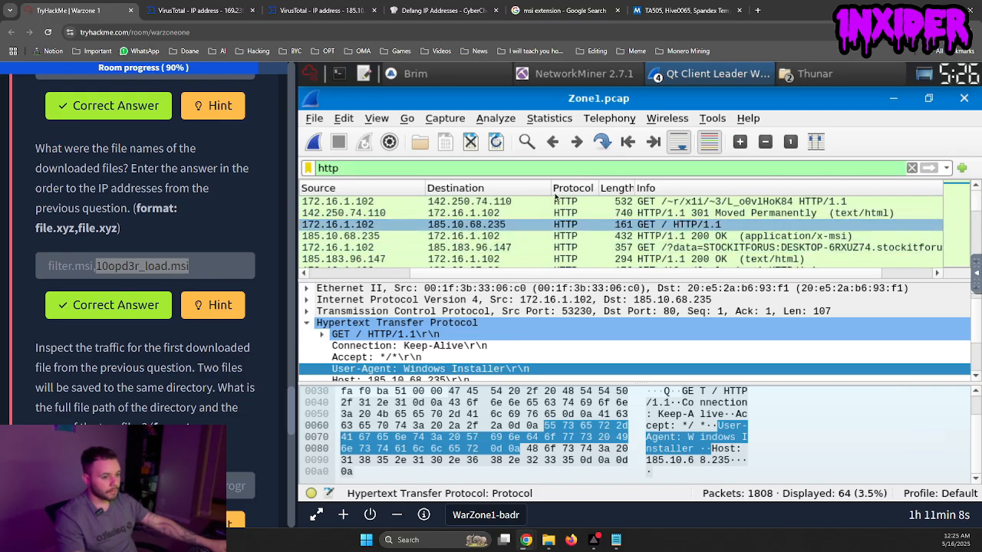
- Start a frame contains filter from the suggestion and delete its 'filter' text
{"action": "double_click", "coordinate": [507, 169]}
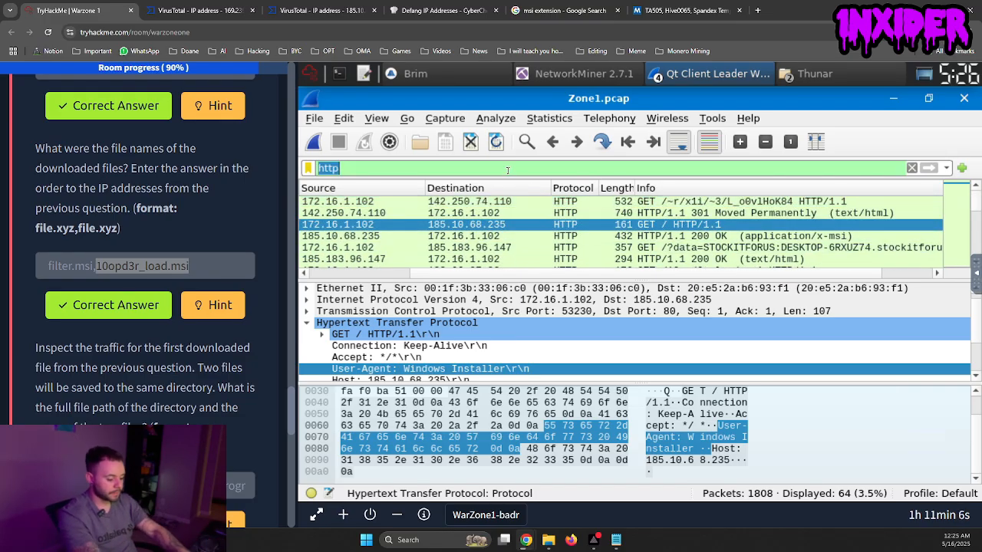
{"action": "type", "text": "fra"}
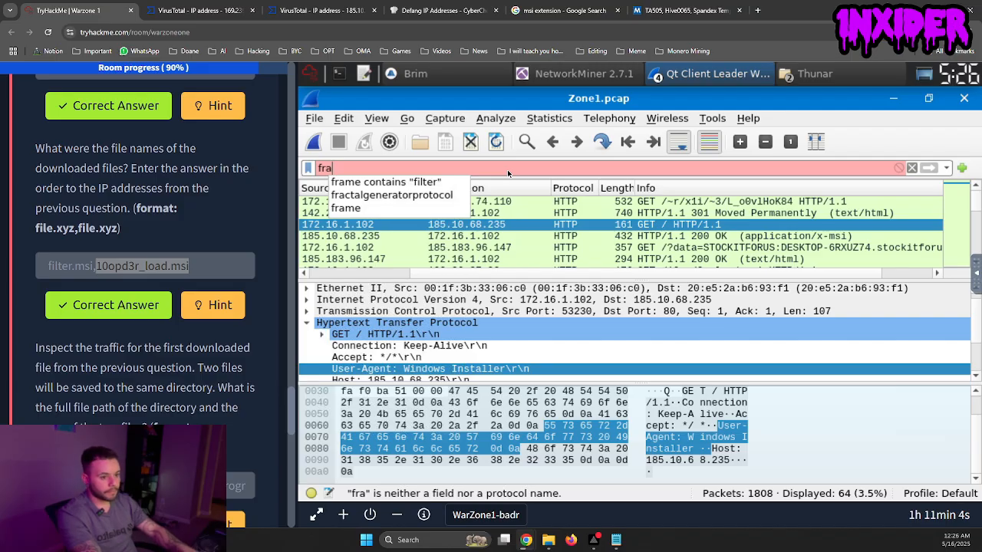
{"action": "key", "text": "Down"}
{"action": "key", "text": "Return"}
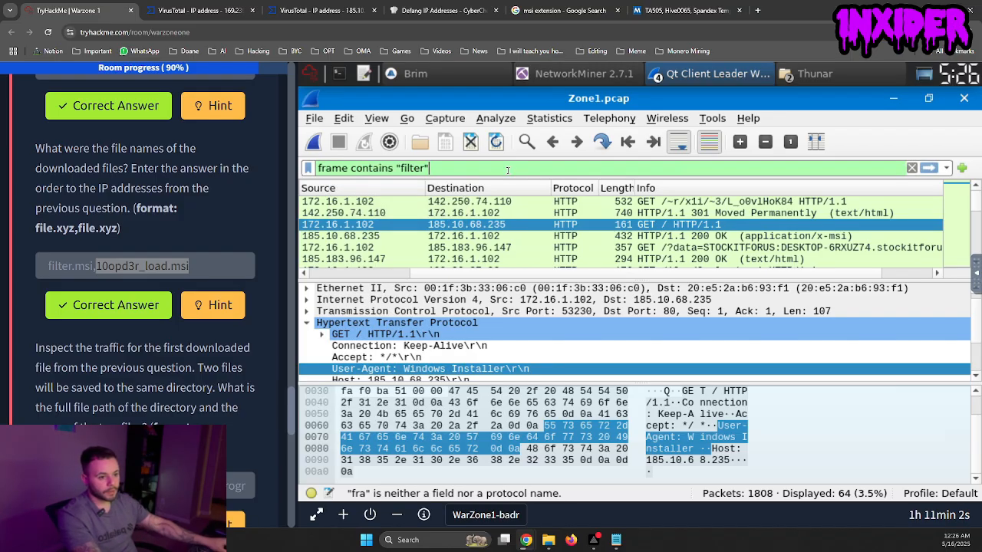
{"action": "left_click", "coordinate": [96, 266]}
{"action": "left_click_drag", "start_coordinate": [96, 267], "coordinate": [139, 271]}
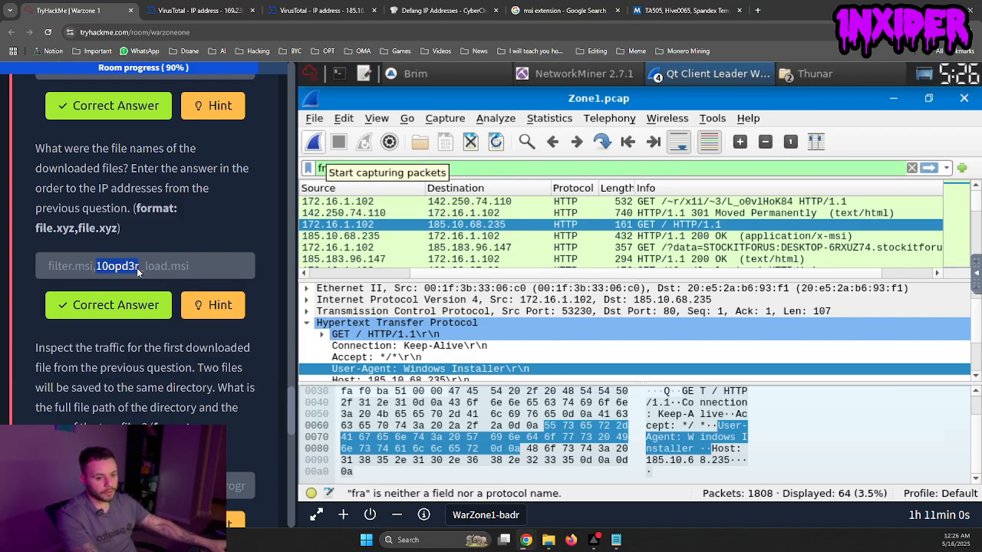
{"action": "left_click", "coordinate": [417, 169]}
{"action": "double_click", "coordinate": [418, 167]}
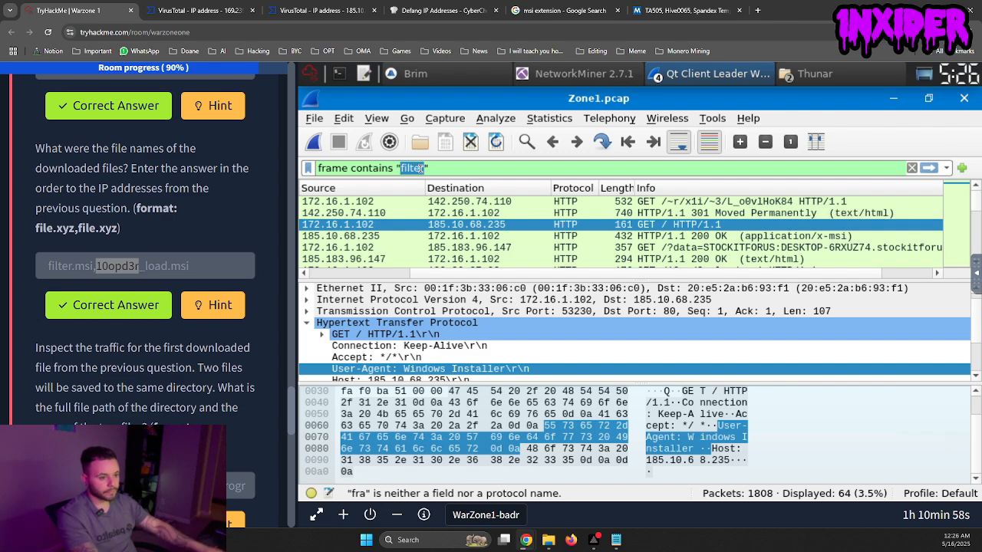
{"action": "key", "text": "BackSpace"}
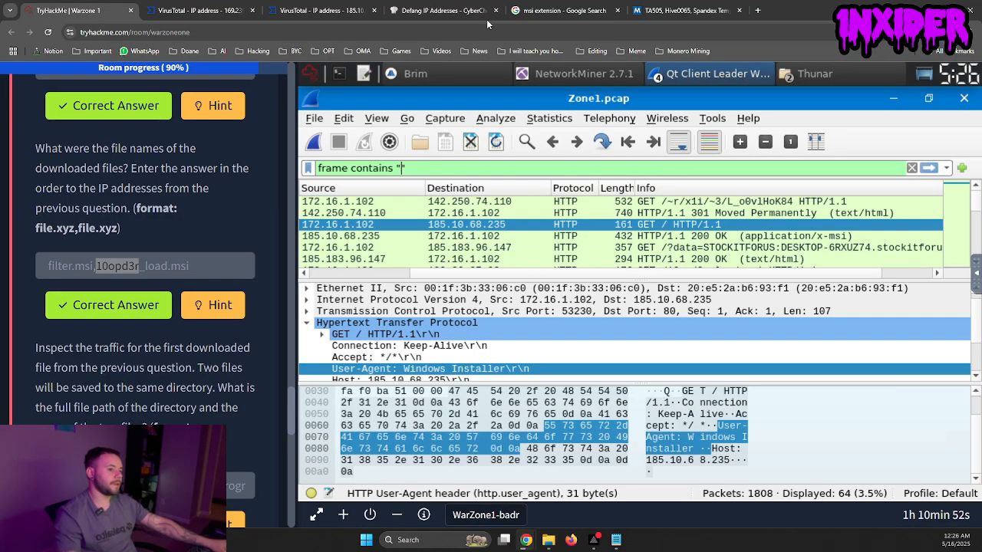
- Apply frame contains "10opd3r" and inspect the 10opd3r_load.msi GET request, packet 774
{"action": "left_click", "coordinate": [432, 76]}
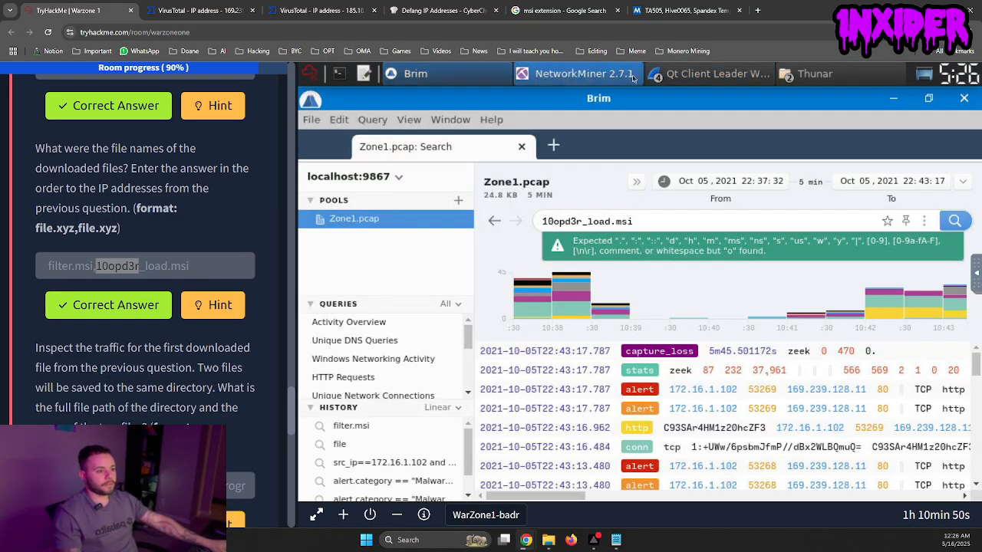
{"action": "left_click", "coordinate": [559, 77]}
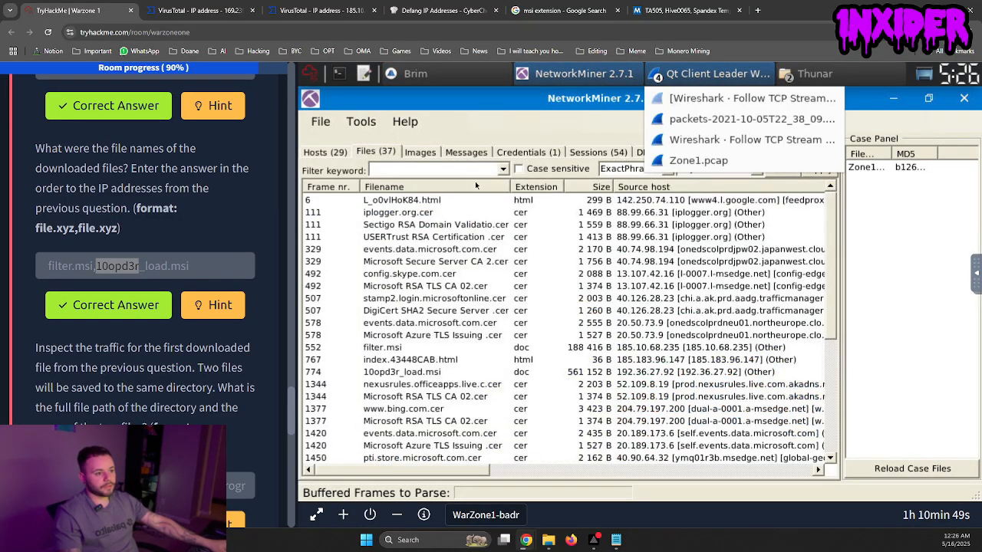
{"action": "left_click", "coordinate": [697, 160]}
{"action": "double_click", "coordinate": [441, 173]}
{"action": "left_click", "coordinate": [423, 169]}
{"action": "key", "text": "Left"}
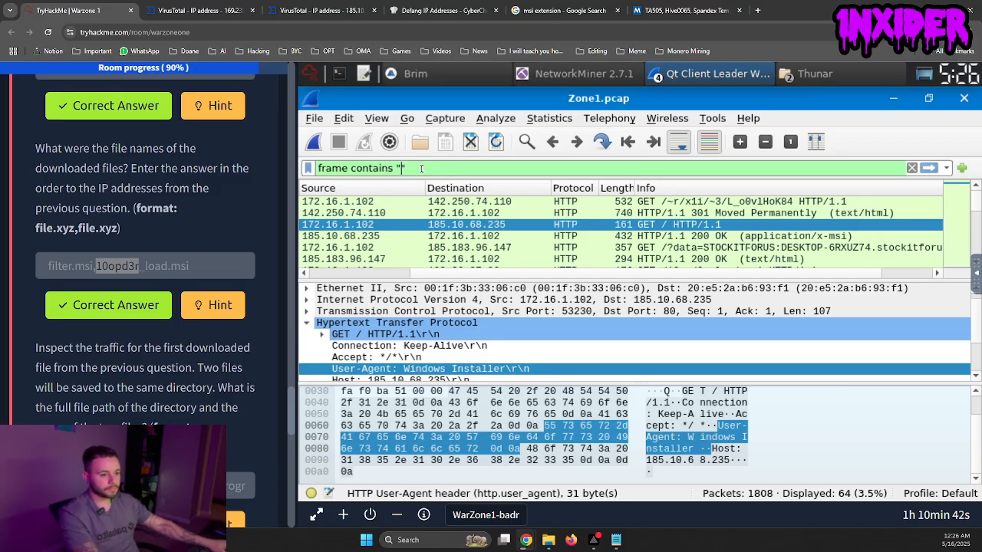
{"action": "left_click", "coordinate": [549, 77]}
{"action": "left_click", "coordinate": [675, 73]}
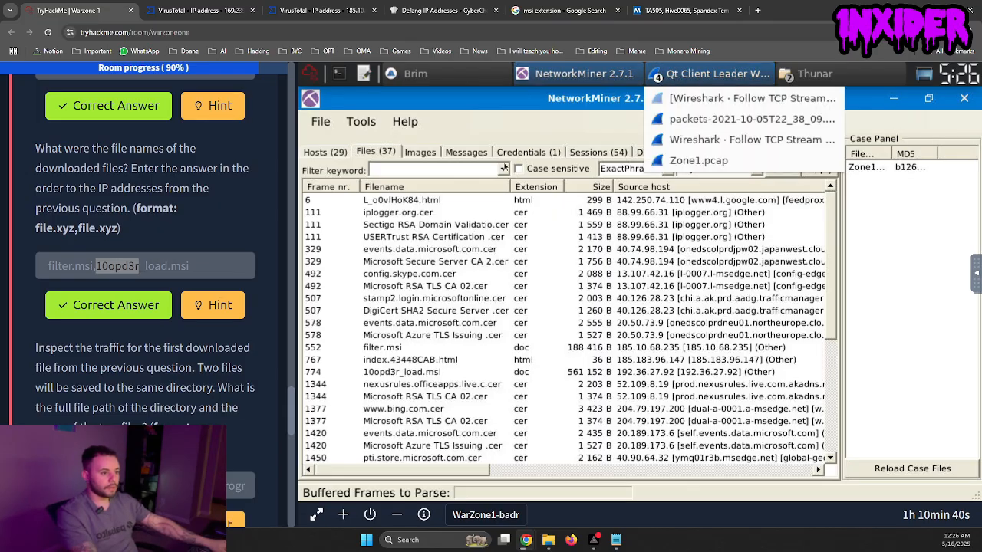
{"action": "left_click", "coordinate": [687, 157]}
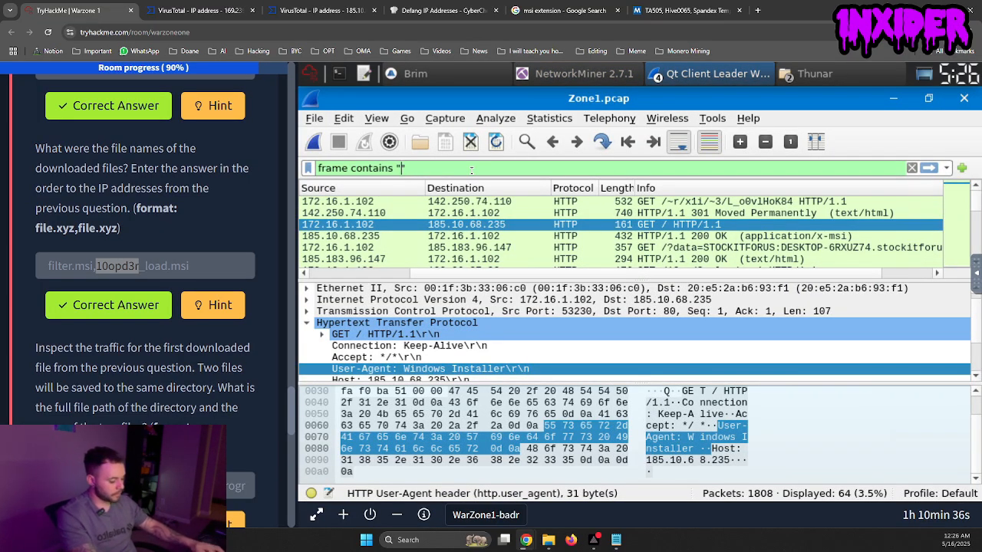
{"action": "type", "text": "10\"op"}
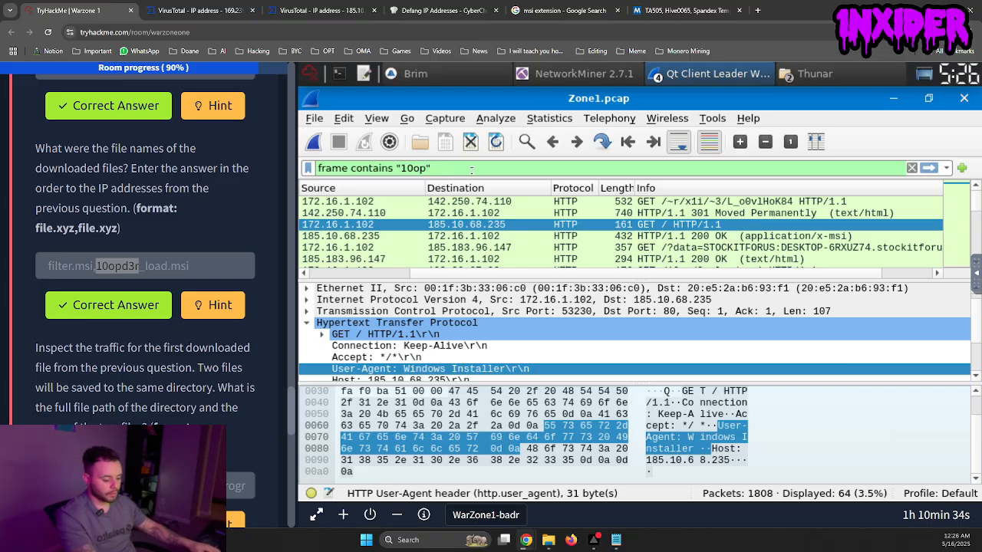
{"action": "type", "text": "d3r"}
{"action": "key", "text": "Return"}
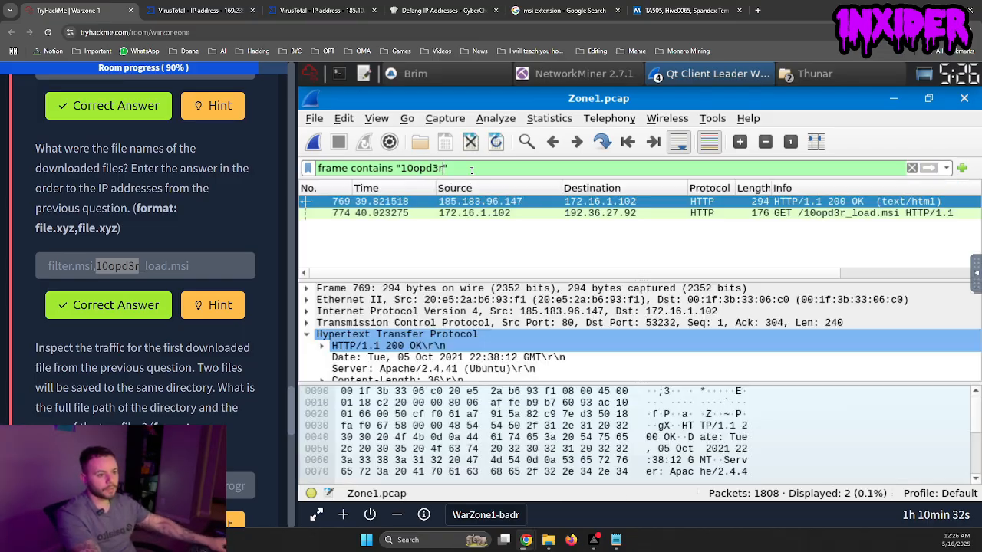
{"action": "left_click", "coordinate": [821, 217]}
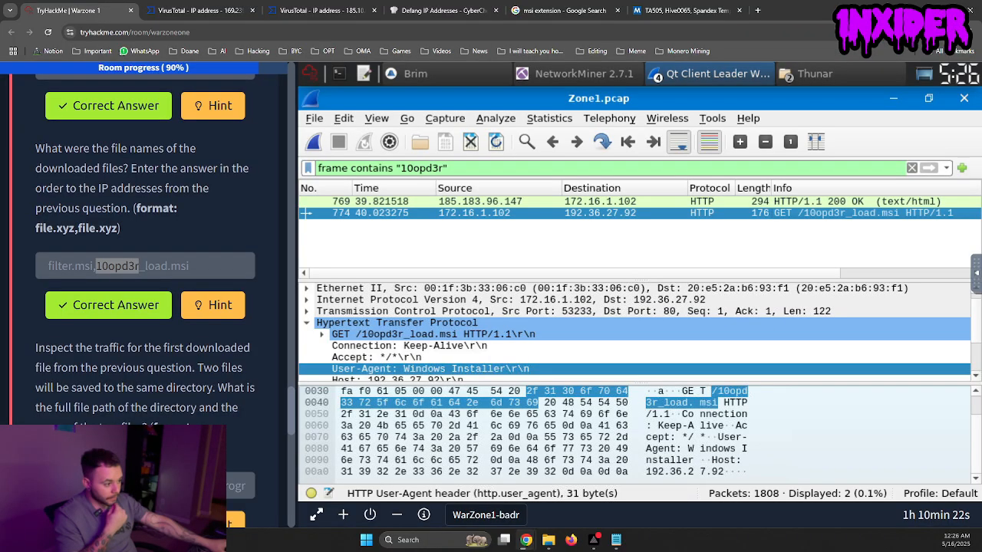
{"action": "scroll", "coordinate": [153, 357], "scroll_direction": "down", "scroll_amount": 3}
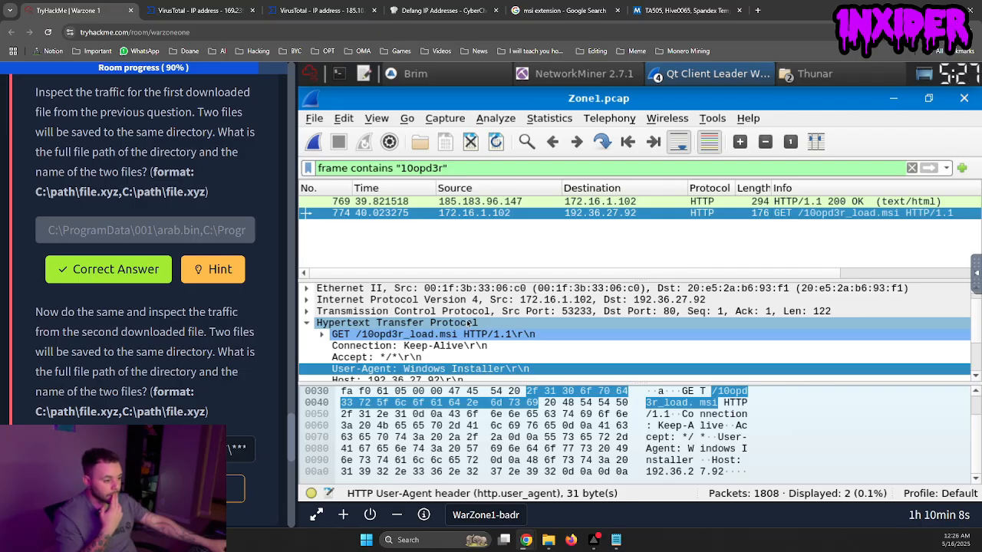
- Follow the msi request's TCP stream and find the first C:\ match
{"action": "right_click", "coordinate": [764, 214]}
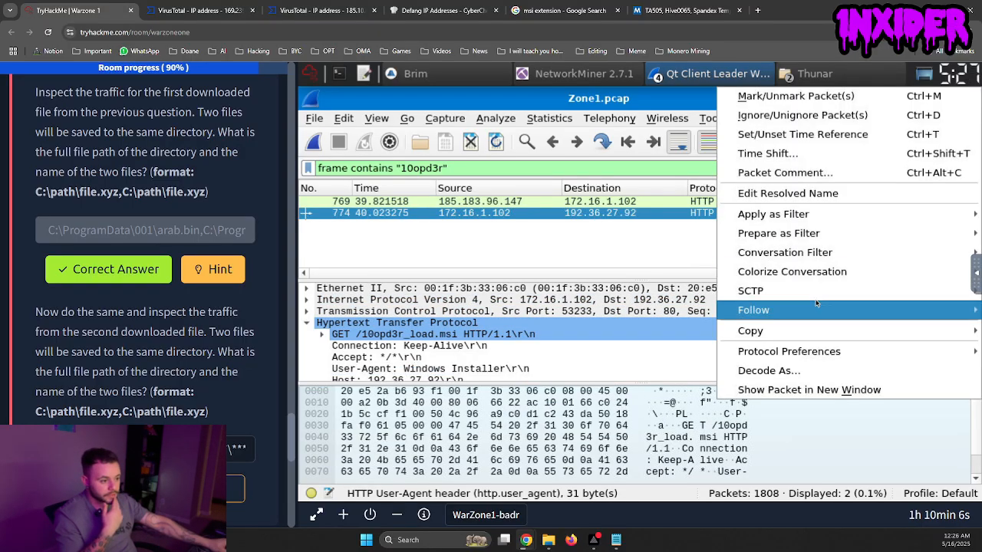
{"action": "mouse_move", "coordinate": [817, 307]}
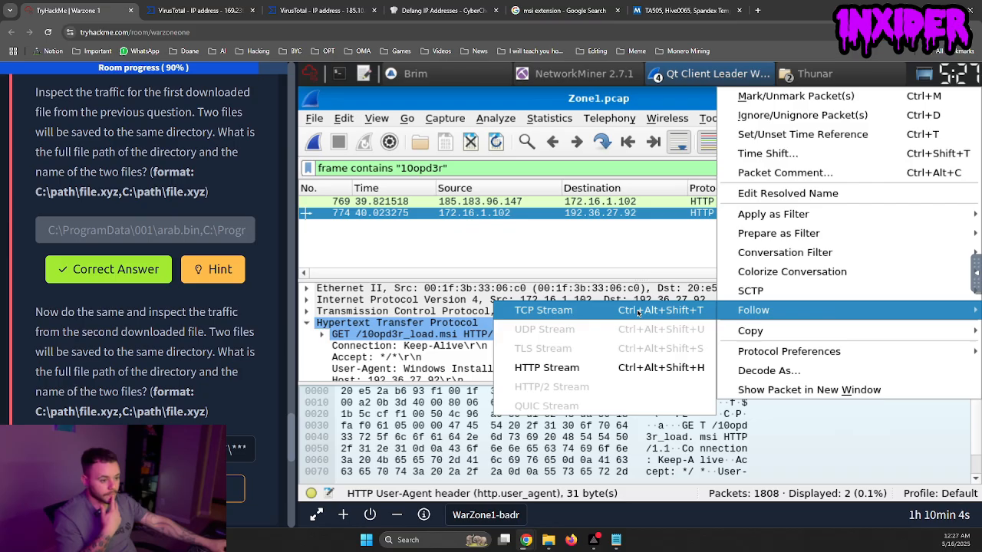
{"action": "left_click", "coordinate": [637, 312]}
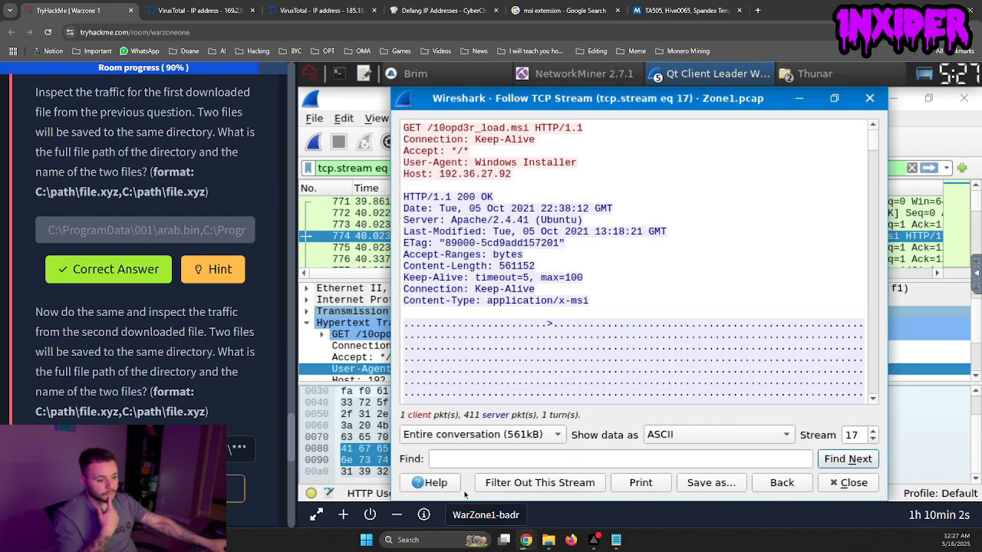
{"action": "left_click", "coordinate": [463, 458]}
{"action": "type", "text": "C"}
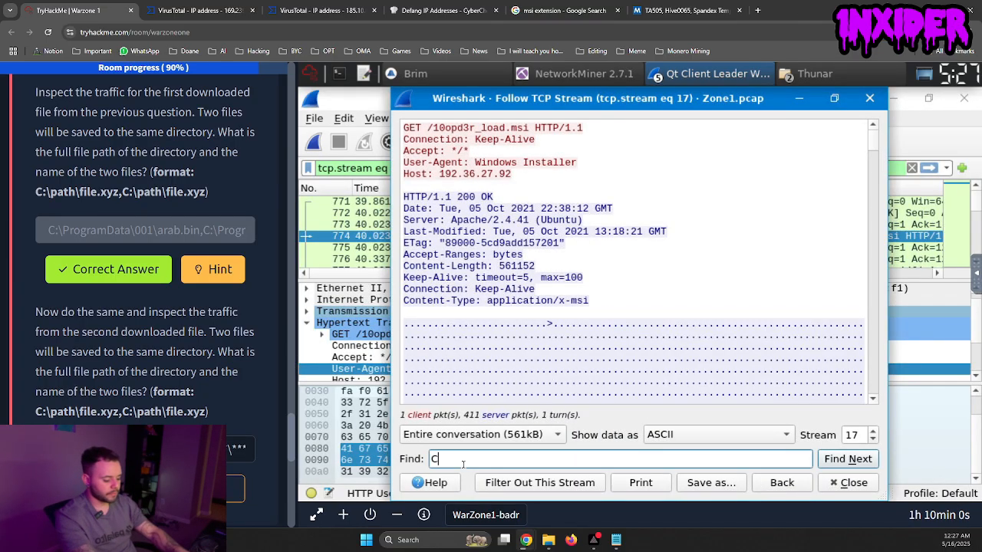
{"action": "type", "text": ":"}
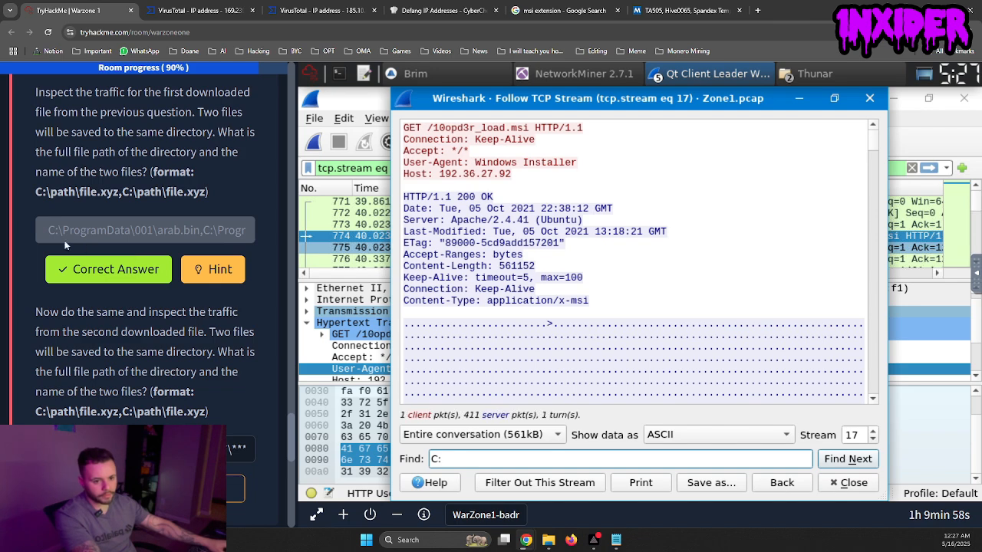
{"action": "left_click_drag", "start_coordinate": [46, 233], "coordinate": [54, 232]}
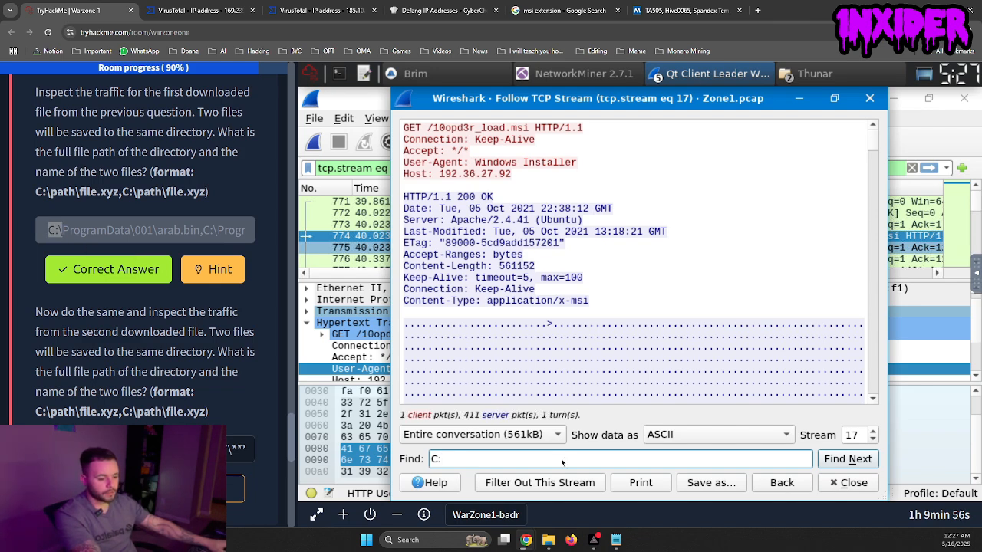
{"action": "left_click", "coordinate": [461, 458]}
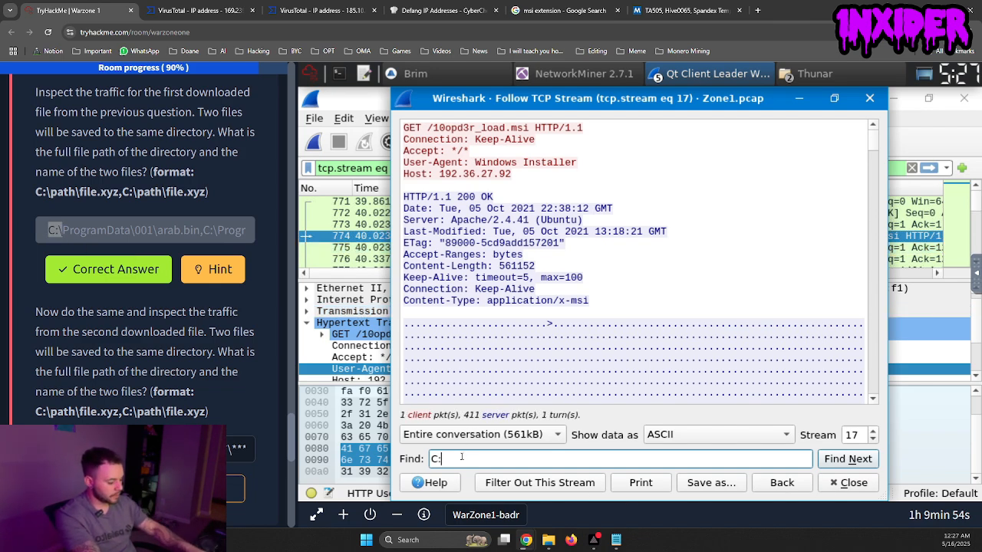
{"action": "type", "text": "\\"}
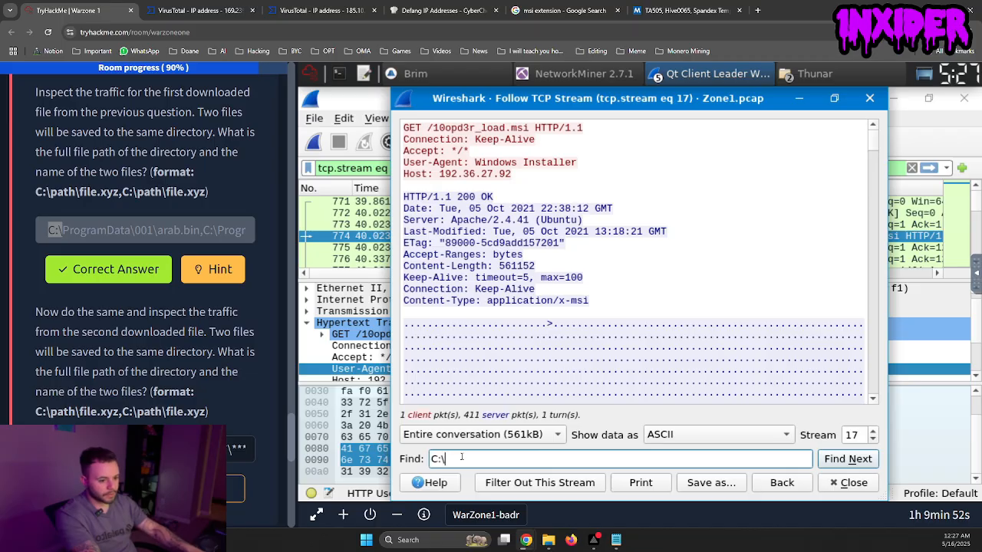
{"action": "key", "text": "Return"}
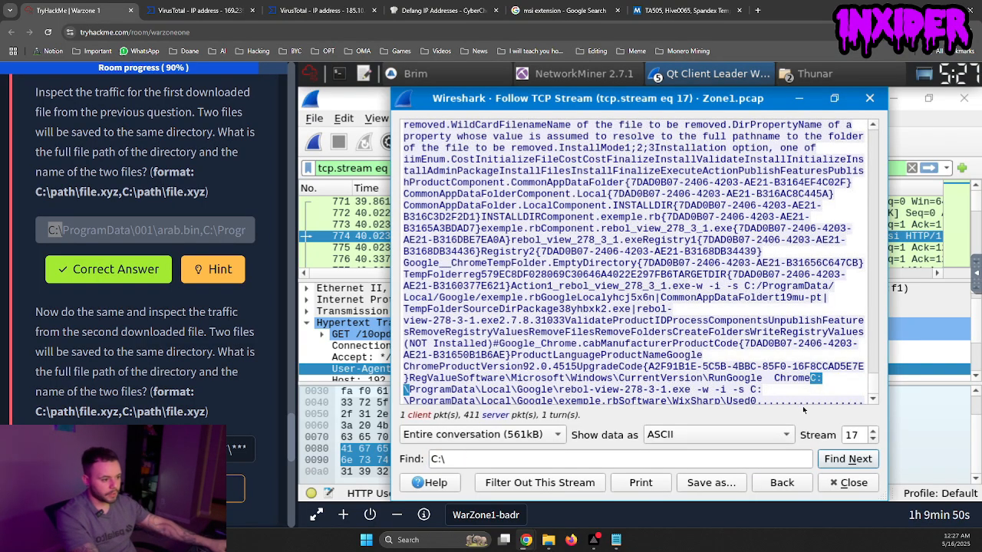
{"action": "scroll", "coordinate": [761, 352], "scroll_direction": "down", "scroll_amount": 1}
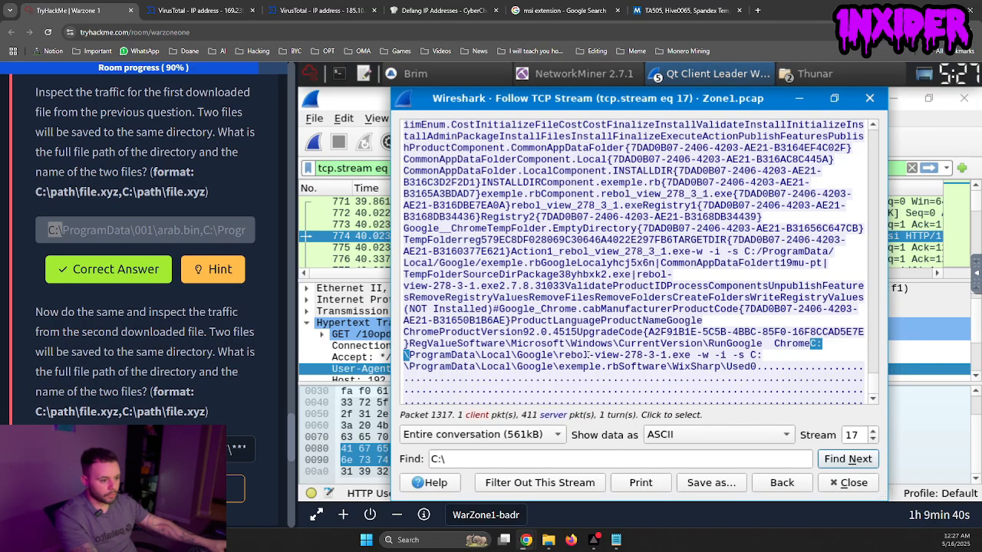
- Submit the C:\ProgramData\Local\Google rebol and exemple paths as a comma-separated answer
{"action": "left_click_drag", "start_coordinate": [587, 356], "coordinate": [814, 343]}
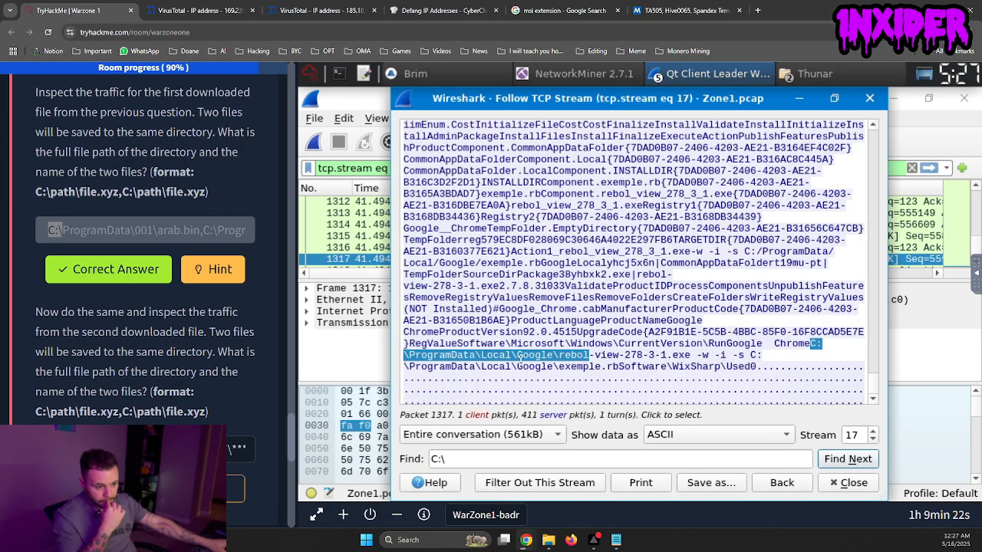
{"action": "left_click", "coordinate": [589, 357]}
{"action": "left_click_drag", "start_coordinate": [589, 357], "coordinate": [811, 344]}
{"action": "key", "text": "ctrl+c"}
{"action": "left_click", "coordinate": [206, 448]}
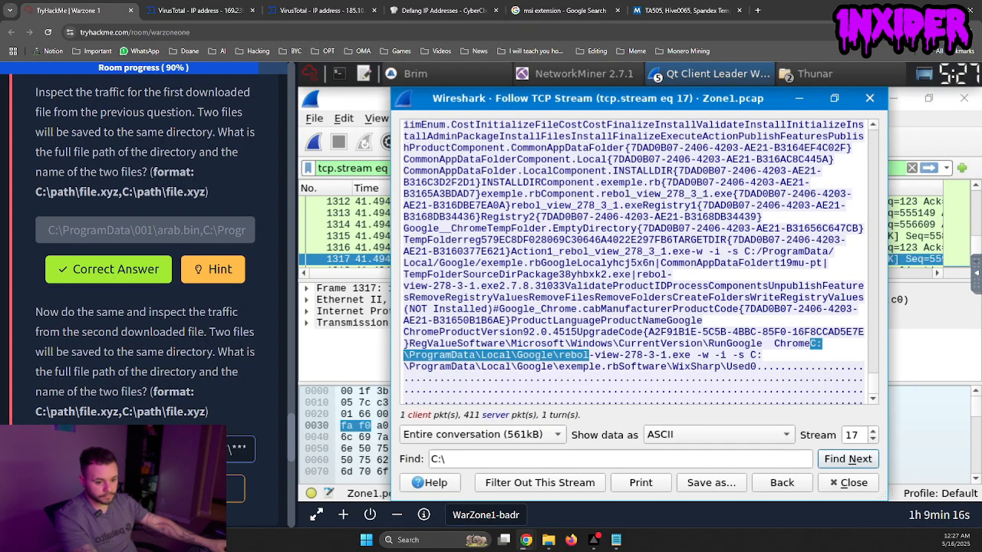
{"action": "key", "text": "ctrl+v"}
{"action": "type", "text": ","}
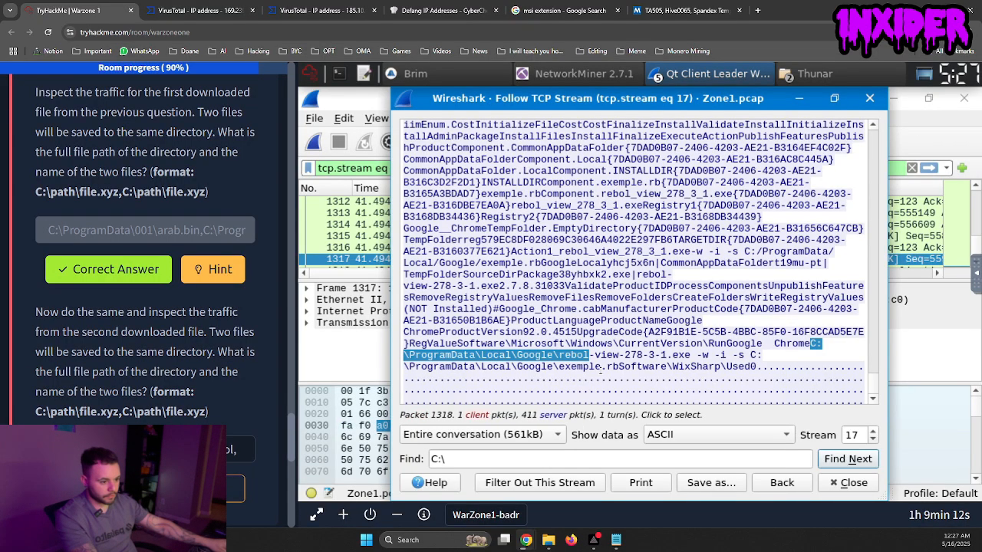
{"action": "left_click_drag", "start_coordinate": [602, 368], "coordinate": [754, 355]}
{"action": "key", "text": "ctrl+c"}
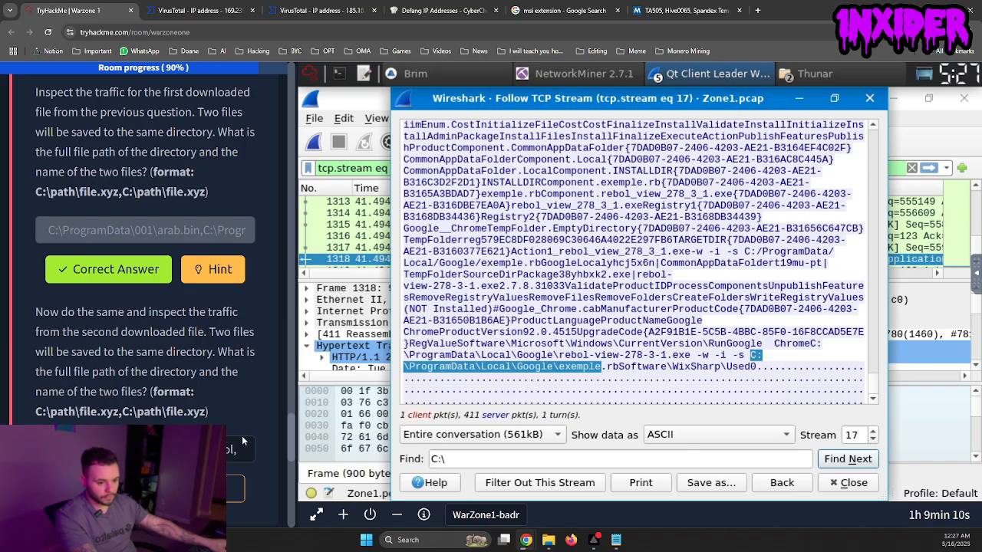
{"action": "left_click", "coordinate": [240, 448]}
{"action": "key", "text": "ctrl+v"}
{"action": "key", "text": "Return"}
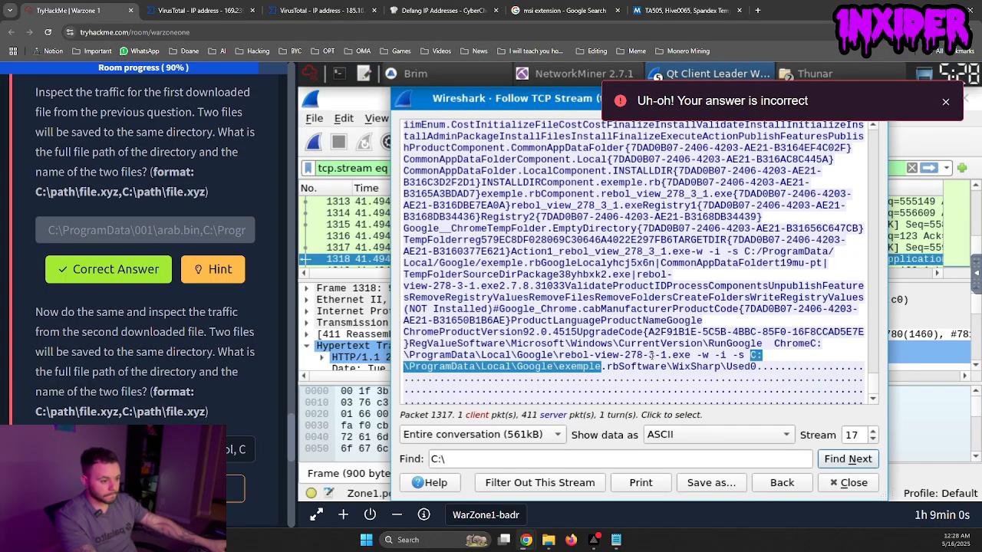
- Resubmit with the full rebol-view-278-3-1.exe path and read the 'Inspect the streams.' hint
{"action": "left_click_drag", "start_coordinate": [691, 355], "coordinate": [815, 343]}
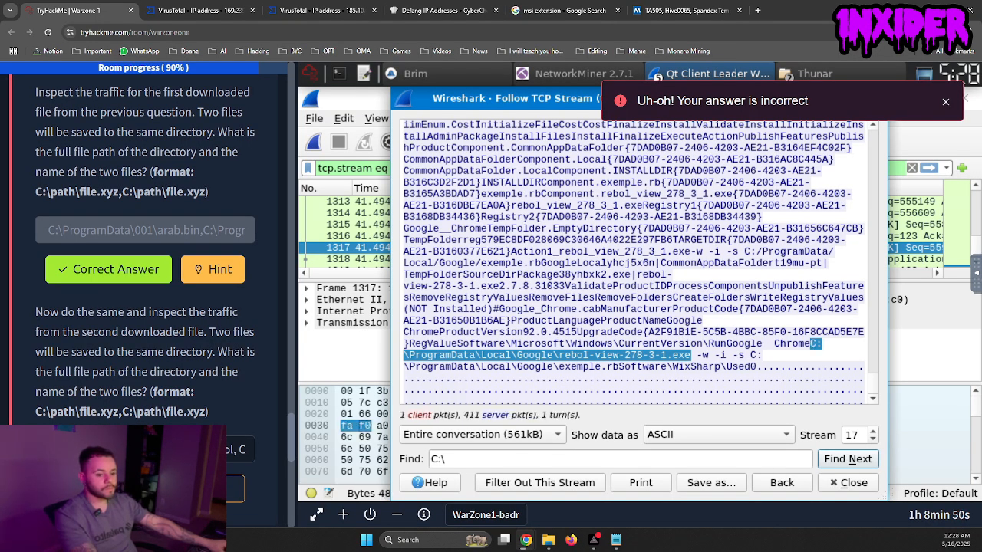
{"action": "triple_click", "coordinate": [191, 450]}
{"action": "key", "text": "ctrl+v"}
{"action": "key", "text": "Return"}
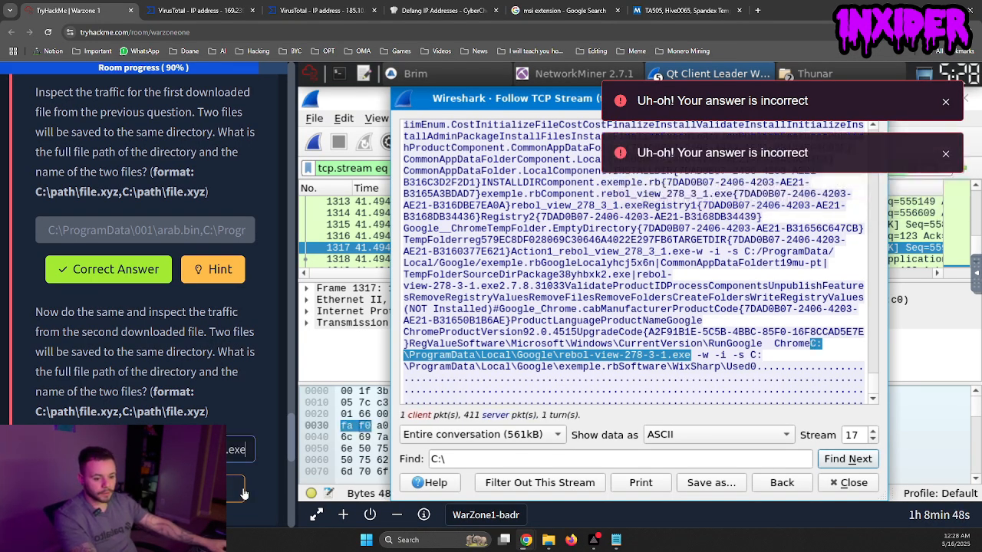
{"action": "left_click", "coordinate": [241, 491]}
{"action": "left_click", "coordinate": [944, 104]}
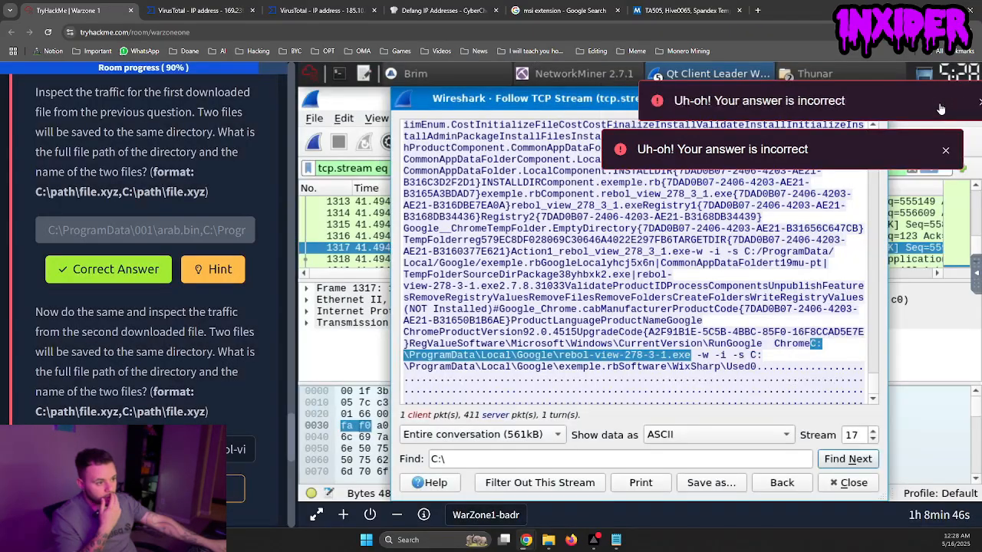
{"action": "left_click", "coordinate": [218, 489]}
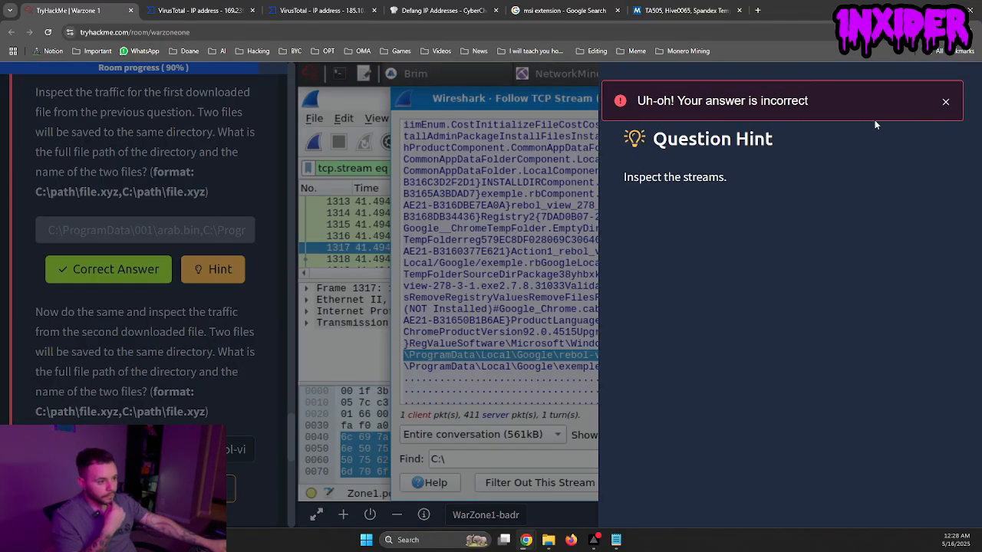
- Append ,C:\ProgramData\Local\Google\exemple.rb after the .exe path and continue past room completion
{"action": "left_click", "coordinate": [944, 102]}
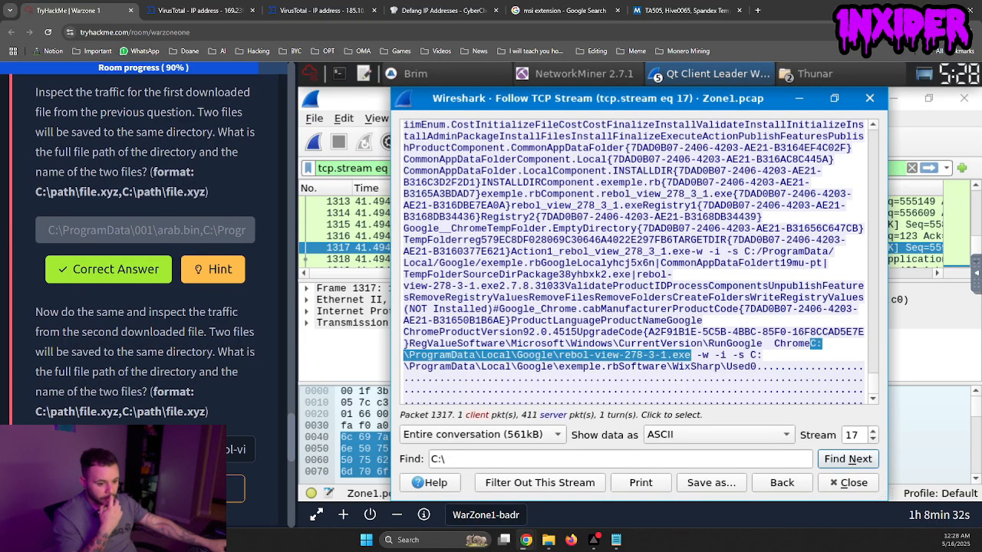
{"action": "left_click_drag", "start_coordinate": [242, 450], "coordinate": [264, 455]}
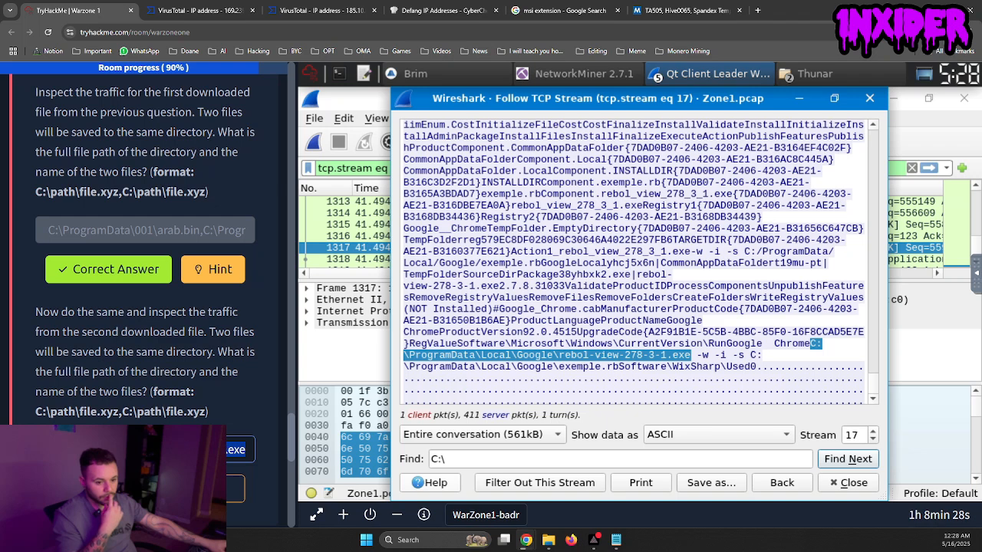
{"action": "left_click_drag", "start_coordinate": [192, 451], "coordinate": [262, 456]}
{"action": "left_click", "coordinate": [247, 456]}
{"action": "type", "text": ","}
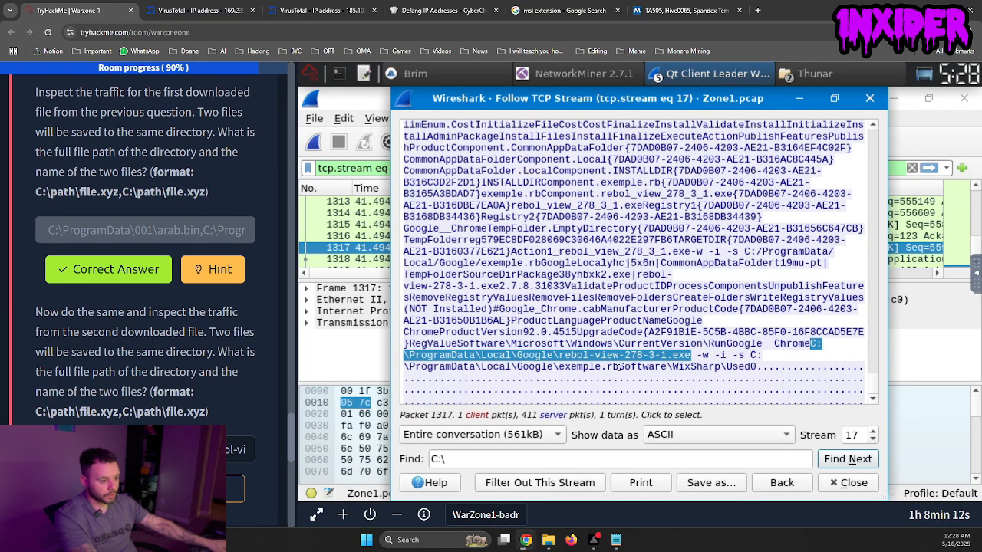
{"action": "left_click_drag", "start_coordinate": [620, 366], "coordinate": [753, 356]}
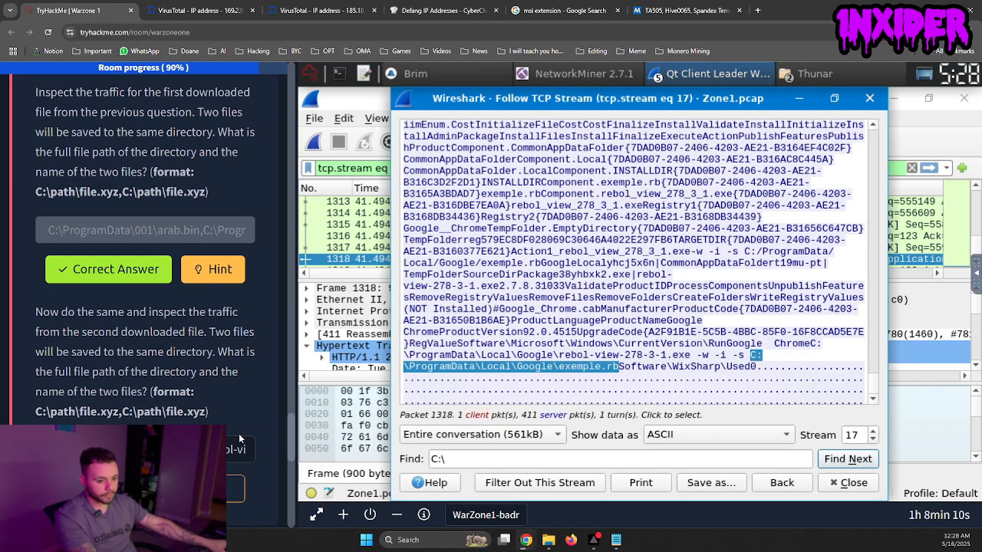
{"action": "left_click_drag", "start_coordinate": [239, 447], "coordinate": [260, 452]}
{"action": "key", "text": "ctrl+v"}
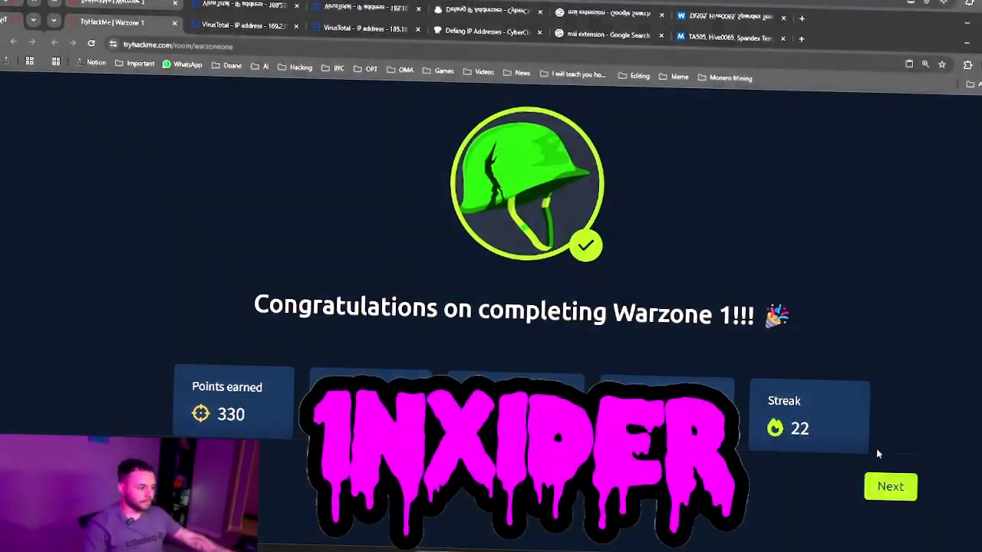
{"action": "left_click", "coordinate": [885, 471]}
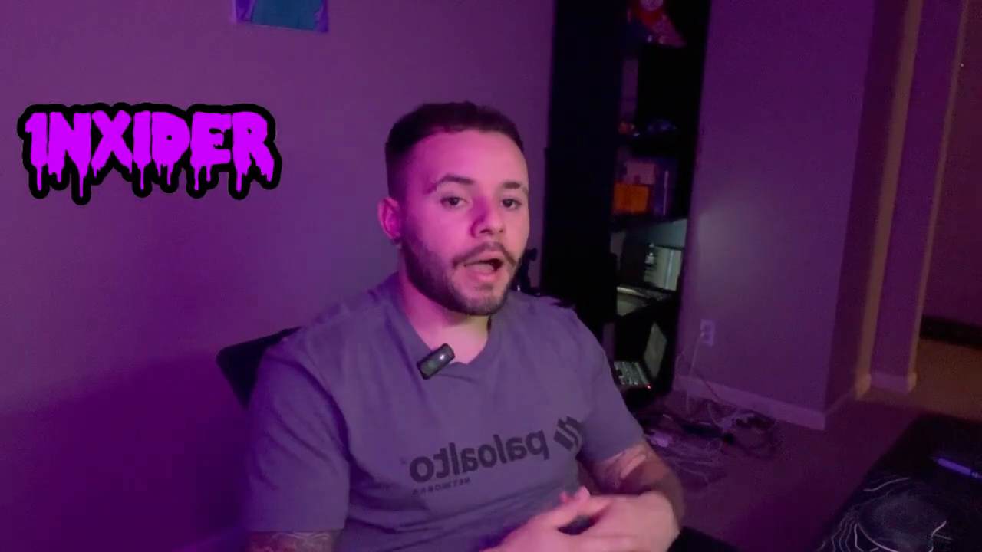